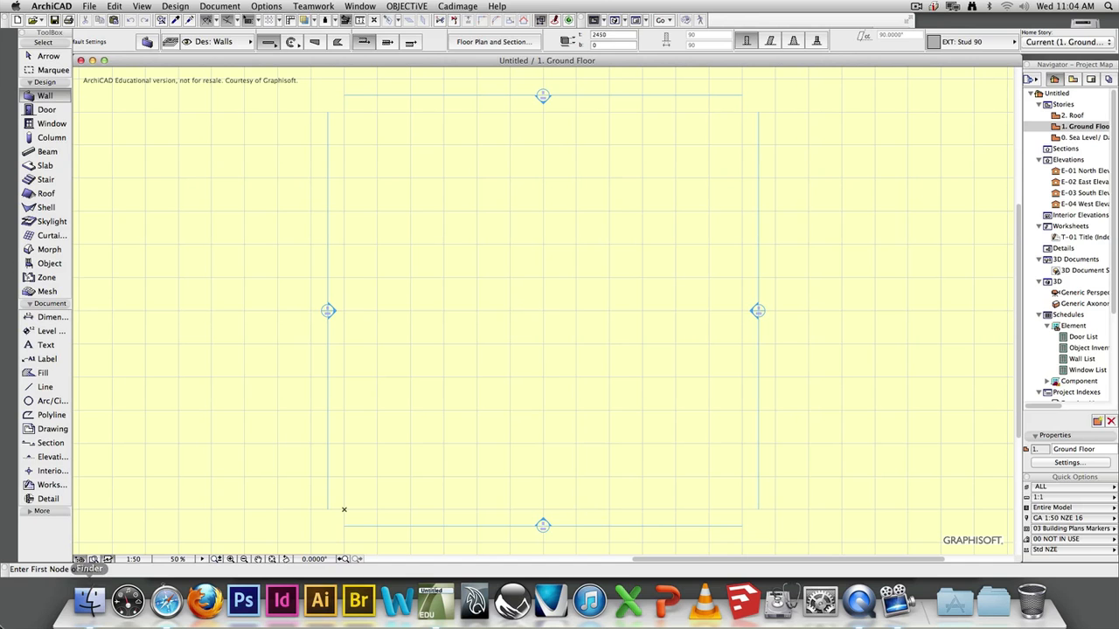
# Switch to Safari and open the Note book Assignment 1 page from the LAND6230 CAD Studio course
pyautogui.click(166, 601)
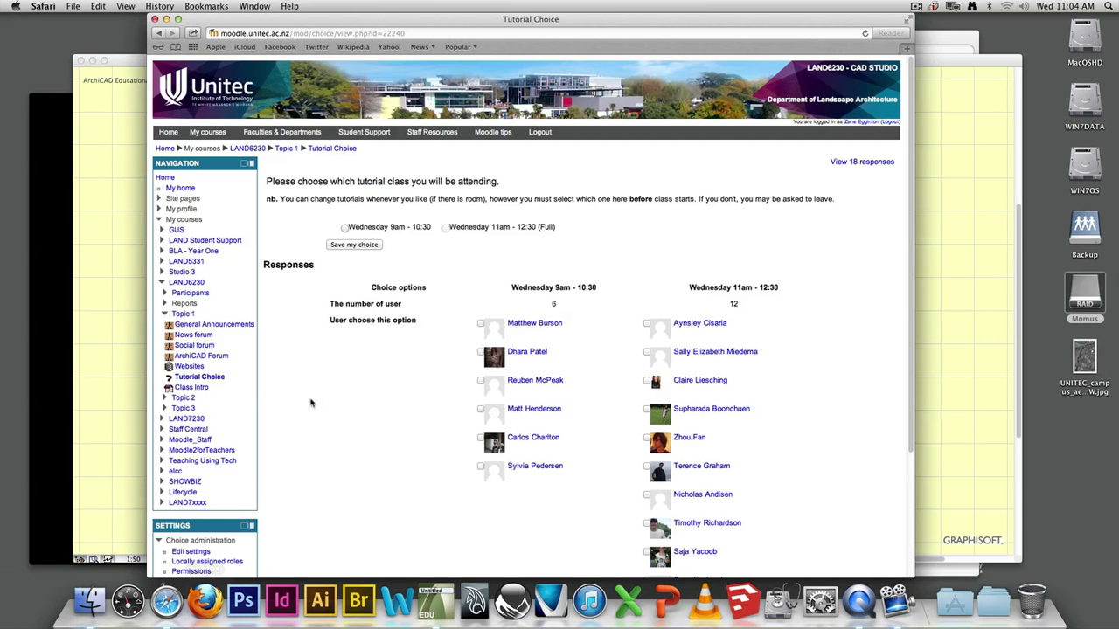
pyautogui.click(257, 149)
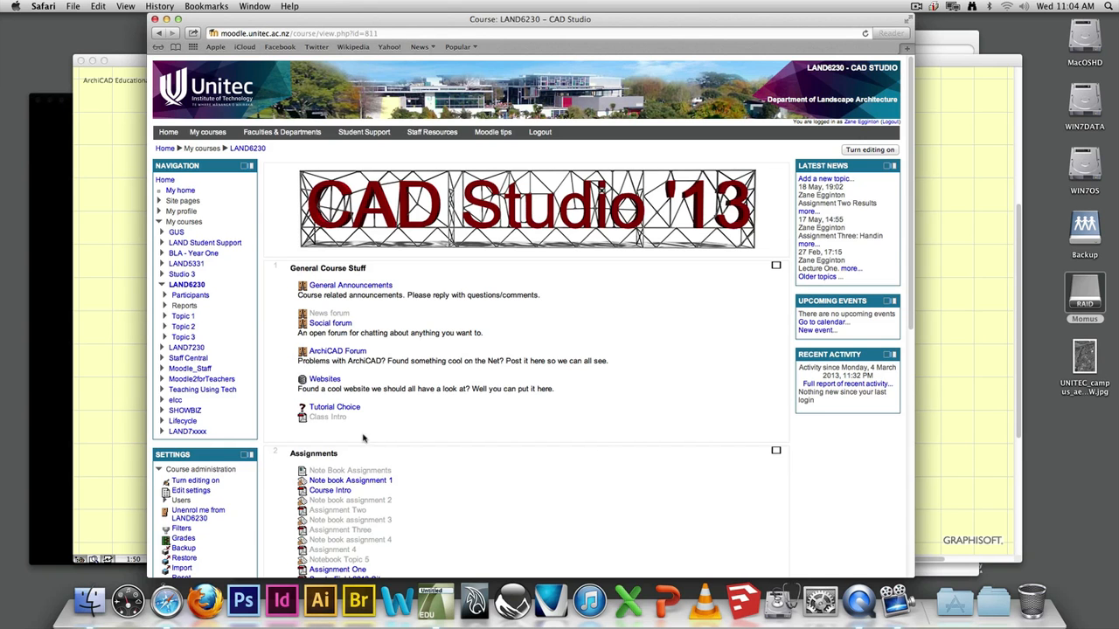
pyautogui.scroll(-3, 439, 478)
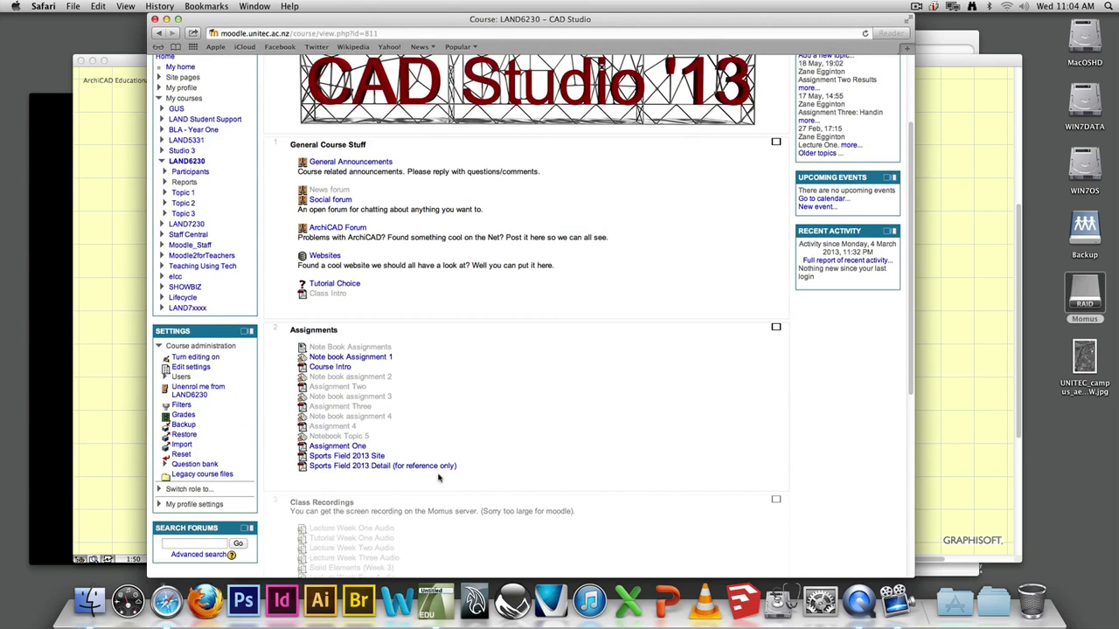
pyautogui.click(358, 360)
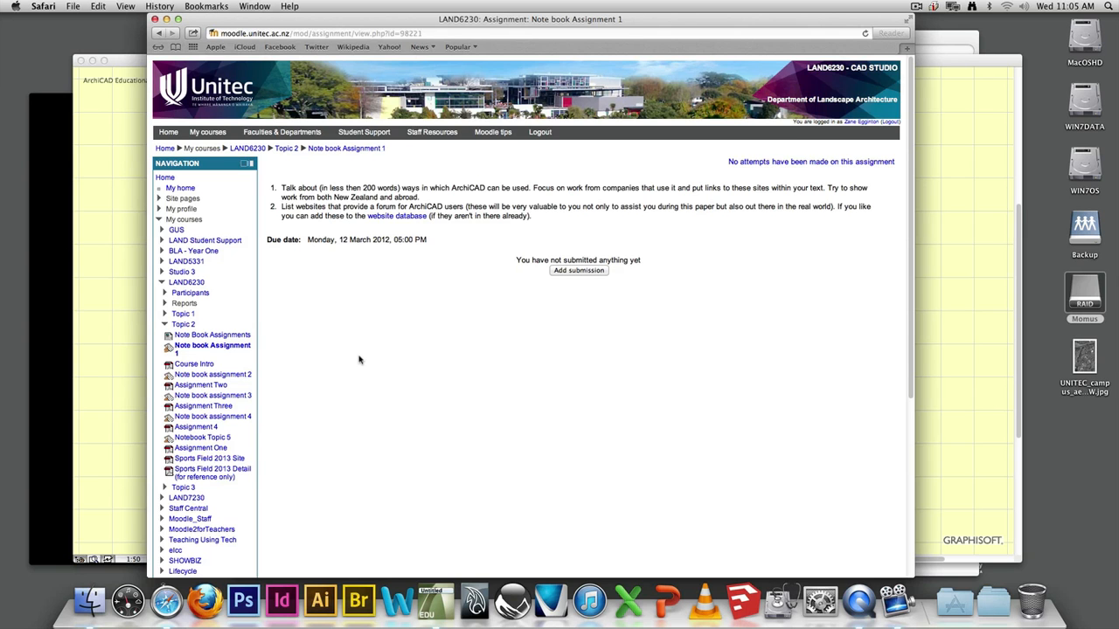
# Open the GRAPHISOFT New Zealand website from the browsing history in a new browser window
pyautogui.press('super+n')
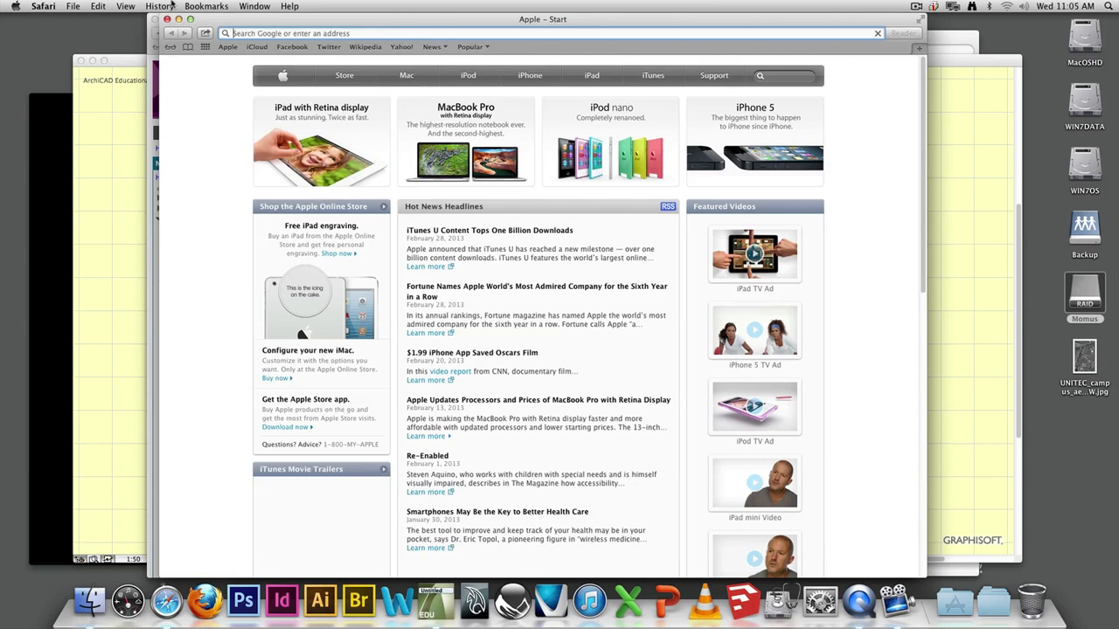
pyautogui.click(206, 6)
pyautogui.moveTo(159, 6)
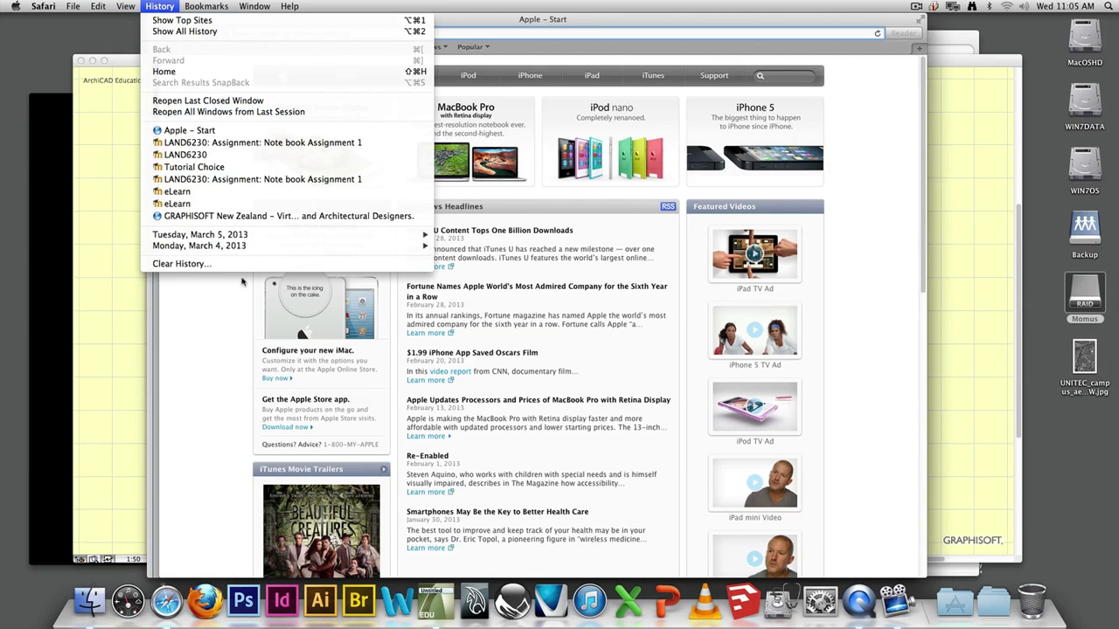
pyautogui.click(340, 216)
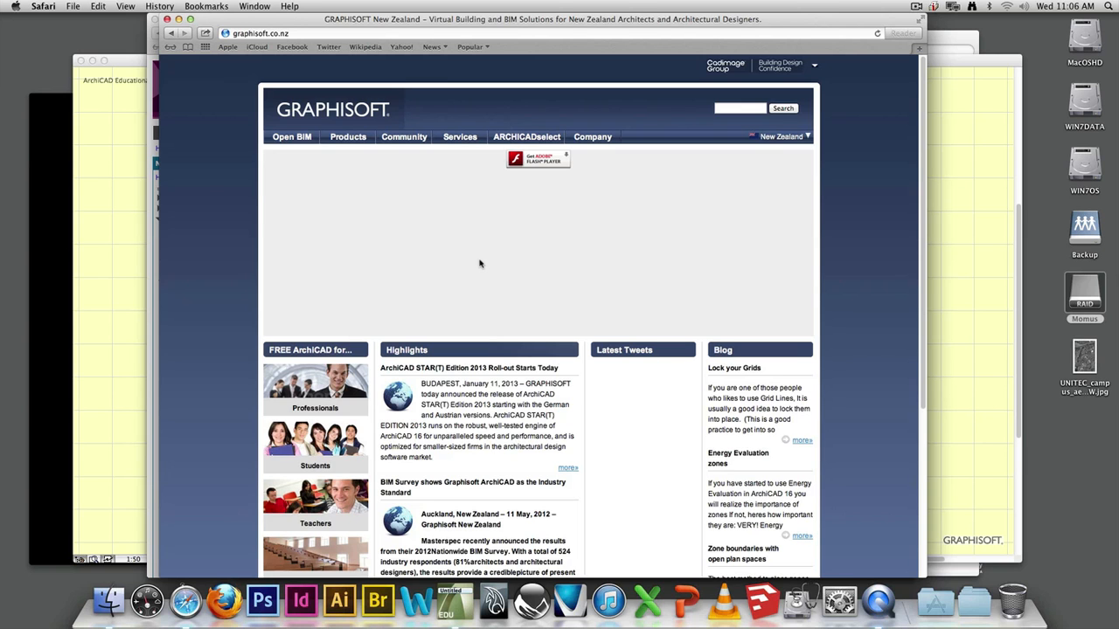
# Switch to ArchiCAD and review the wall tool's default geometry and positioning settings, then close them
pyautogui.click(106, 324)
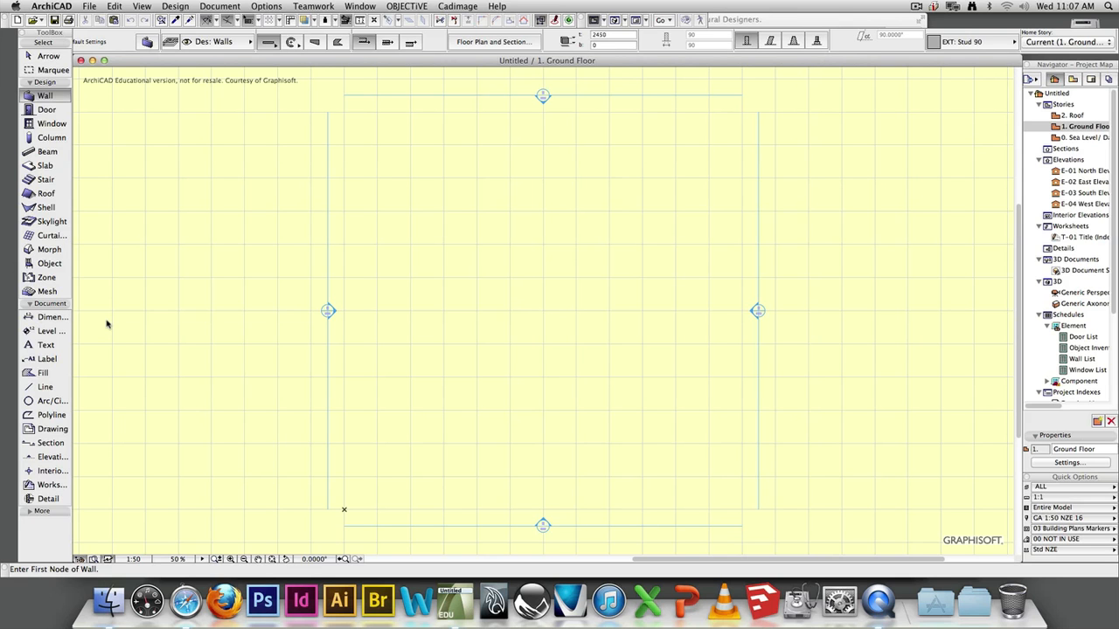
pyautogui.click(38, 97)
pyautogui.click(146, 42)
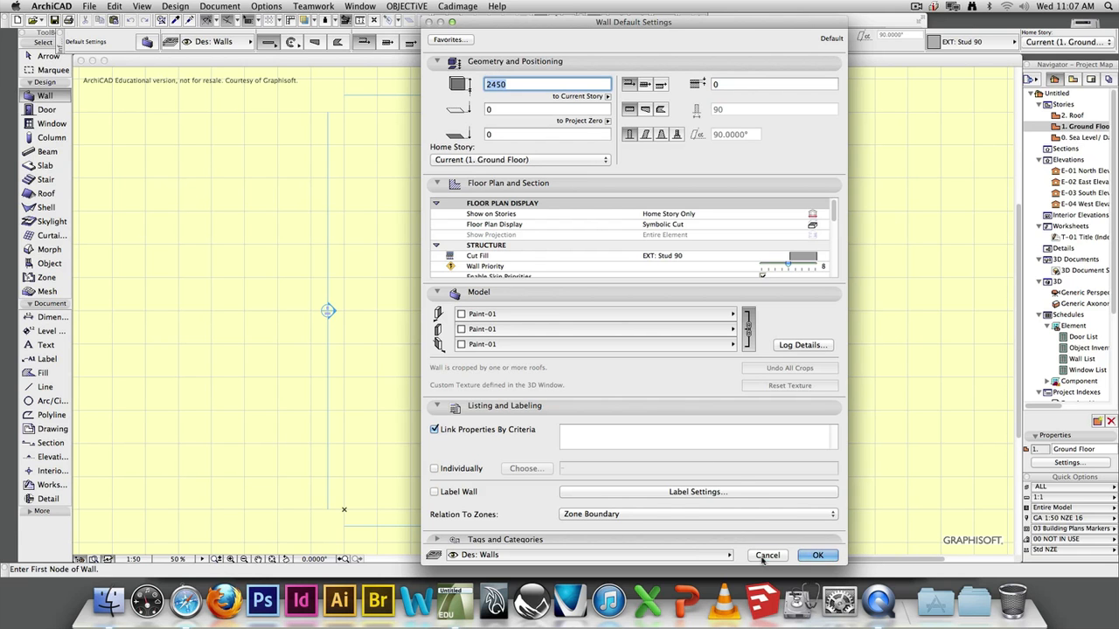
pyautogui.click(760, 557)
pyautogui.doubleClick(55, 99)
pyautogui.click(767, 555)
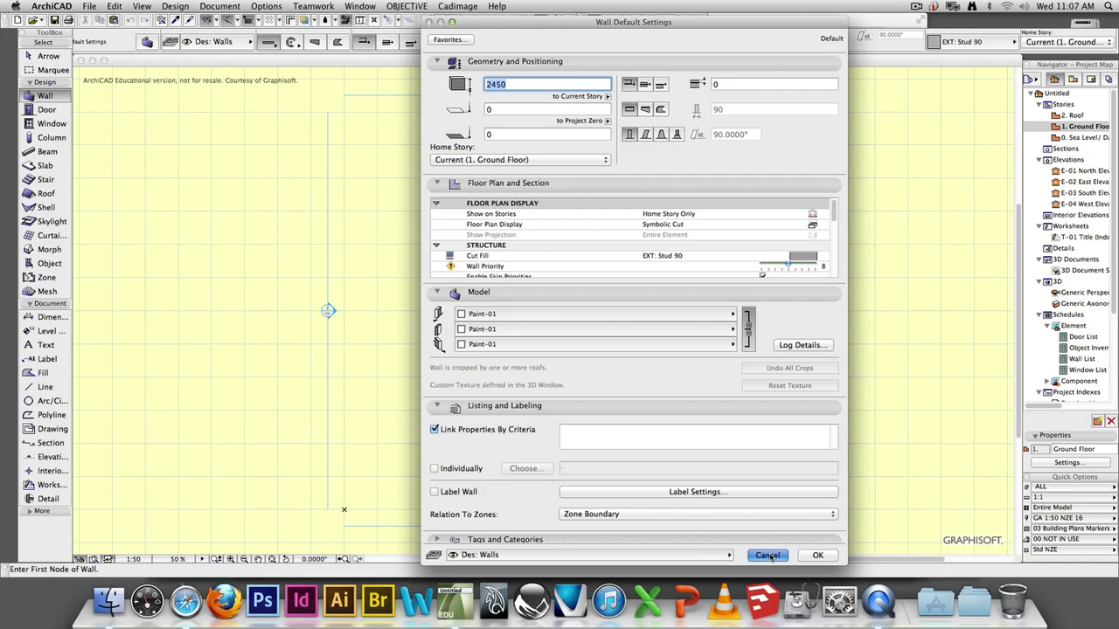
pyautogui.press('super+t')
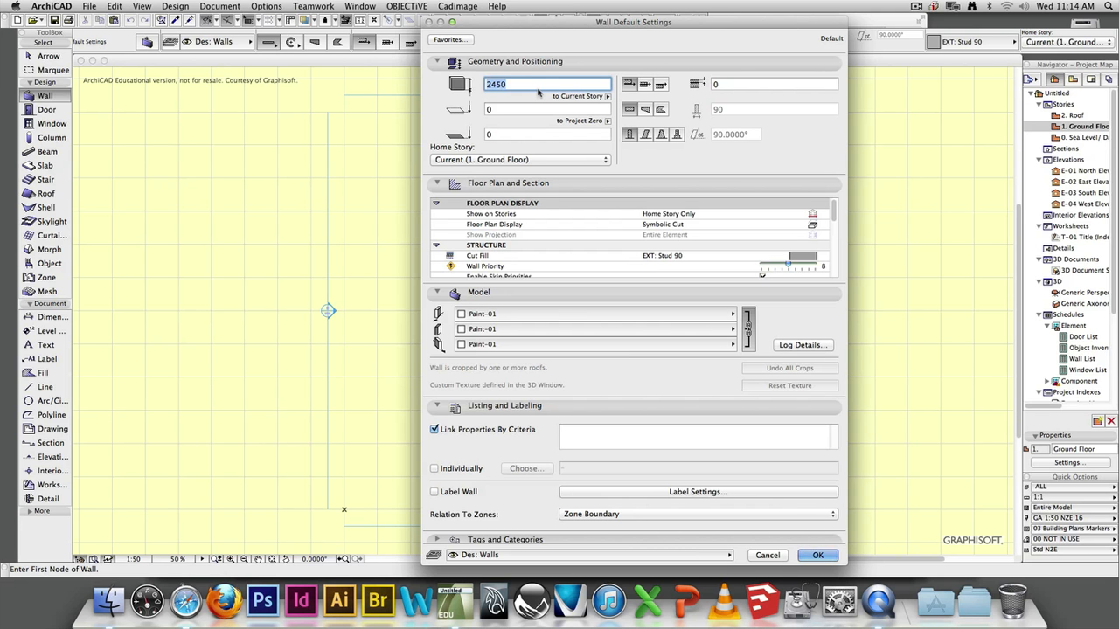
pyautogui.click(515, 110)
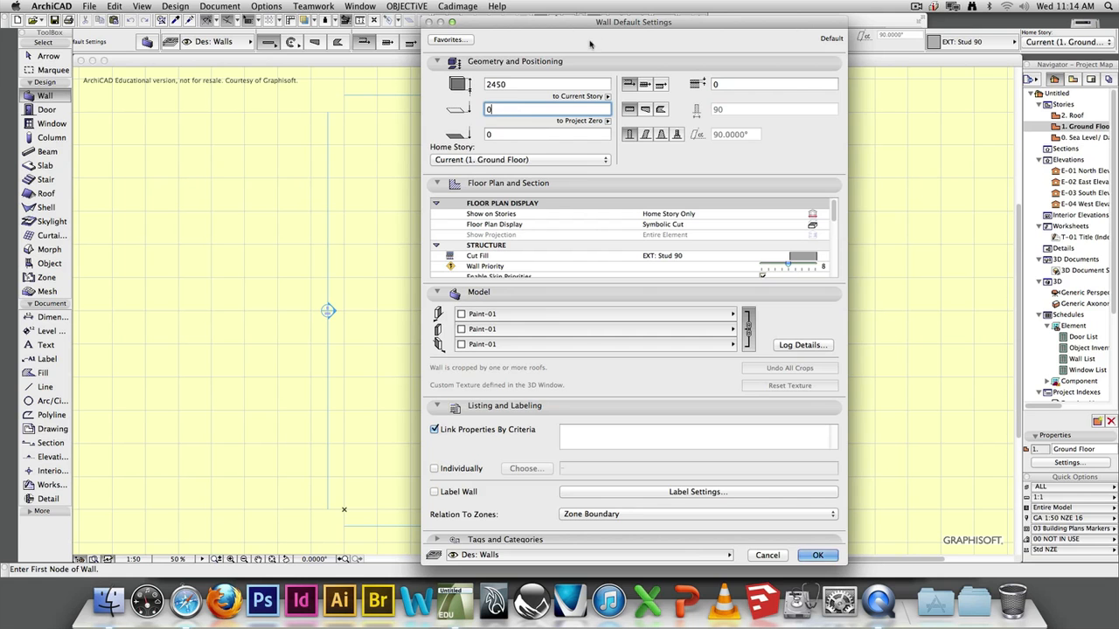
pyautogui.moveTo(594, 24); pyautogui.dragTo(383, 22)
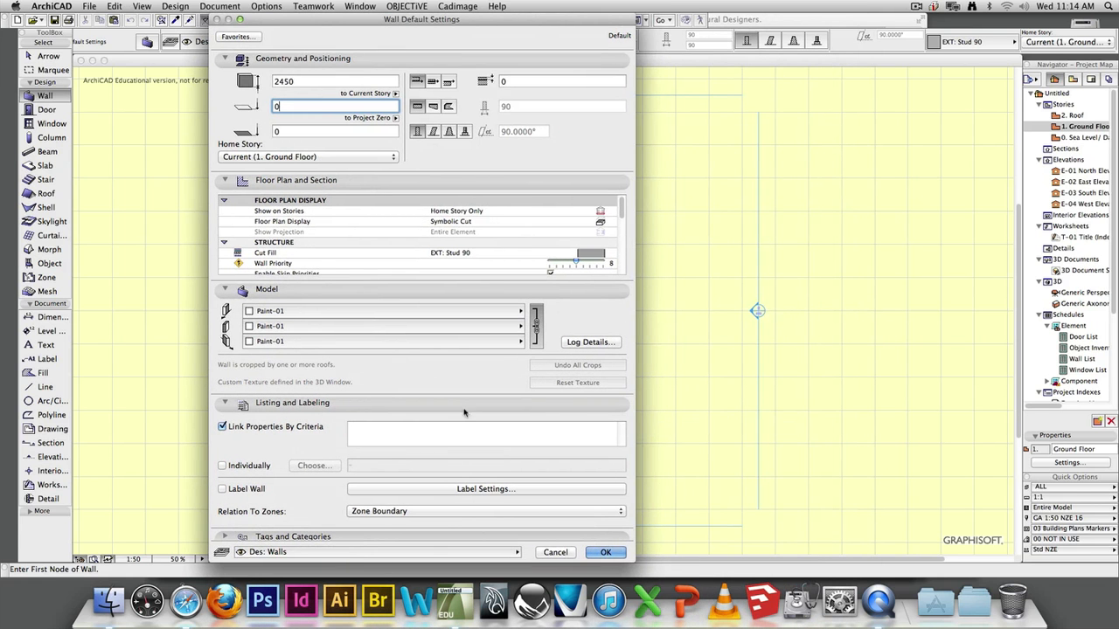
pyautogui.click(603, 554)
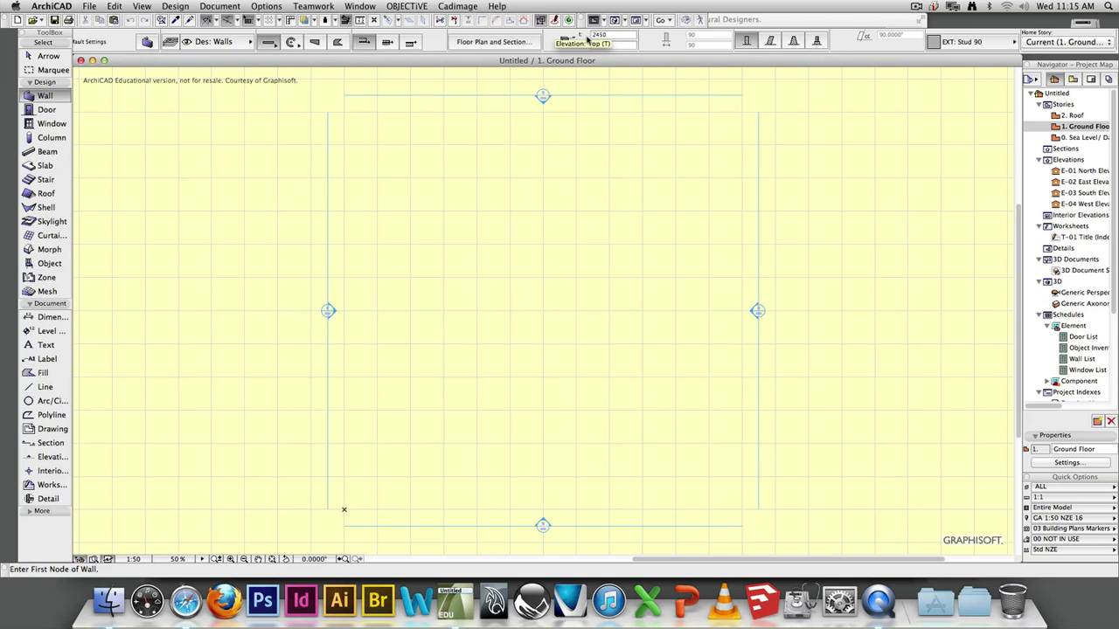
# Set the default wall's bottom elevation to 1000 and open the full wall default settings
pyautogui.click(615, 44)
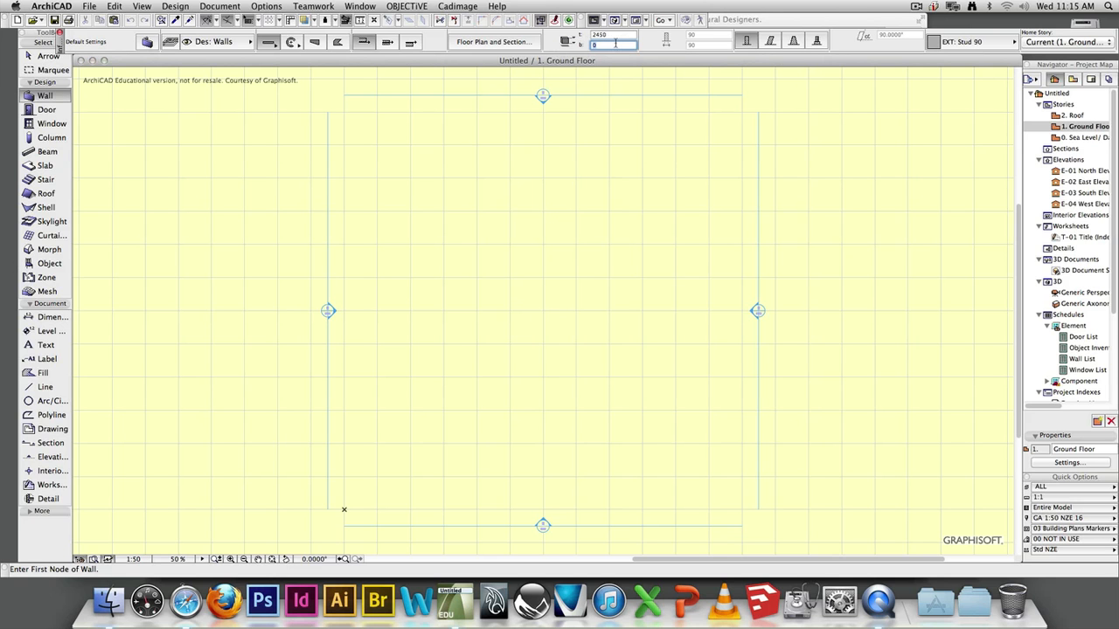
pyautogui.write('1000')
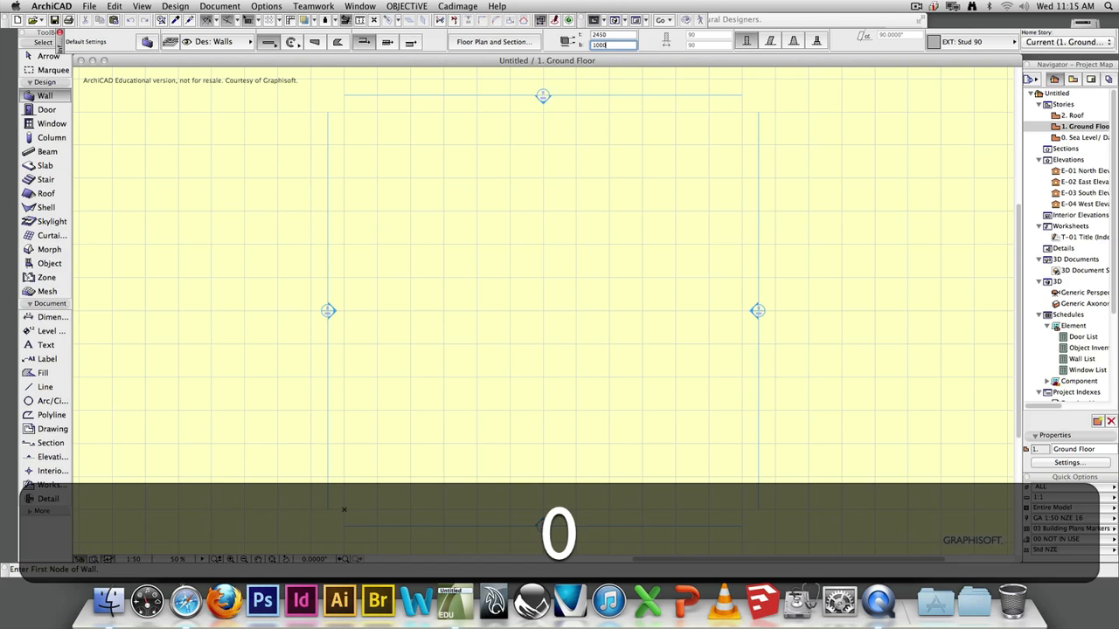
pyautogui.click(613, 34)
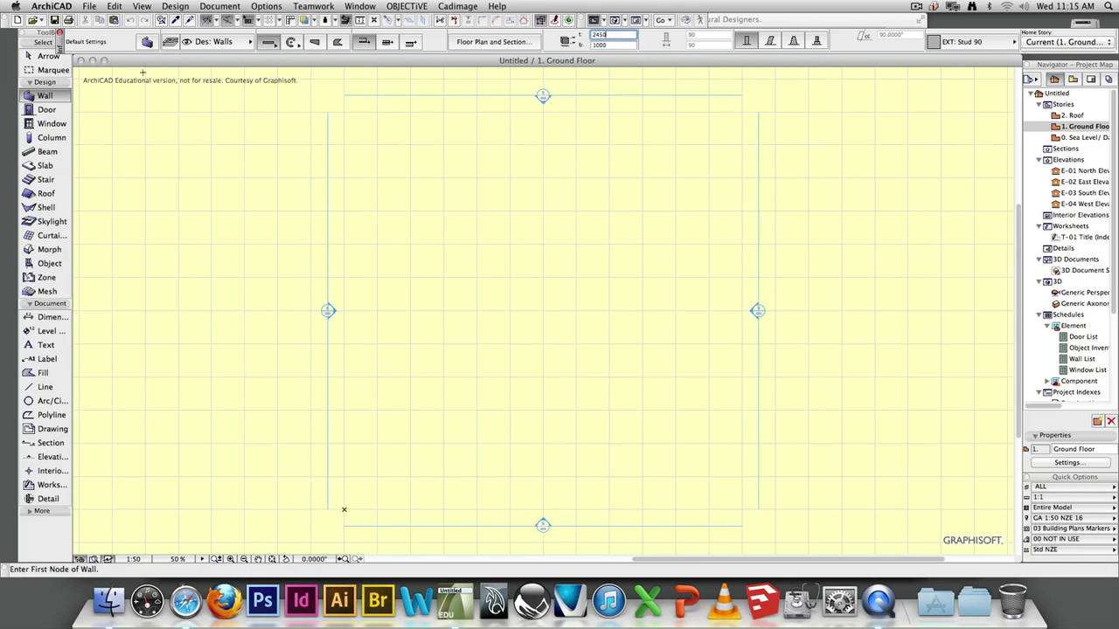
pyautogui.click(147, 41)
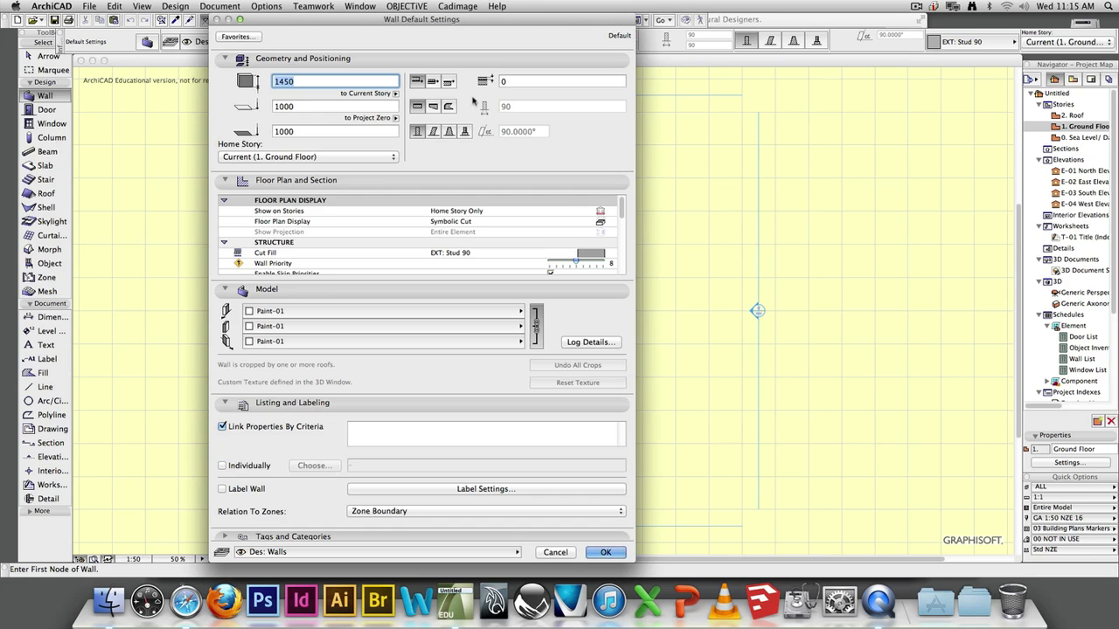
# Try the centred reference line location for the default wall and return to the first option
pyautogui.click(433, 81)
pyautogui.click(418, 82)
pyautogui.click(526, 81)
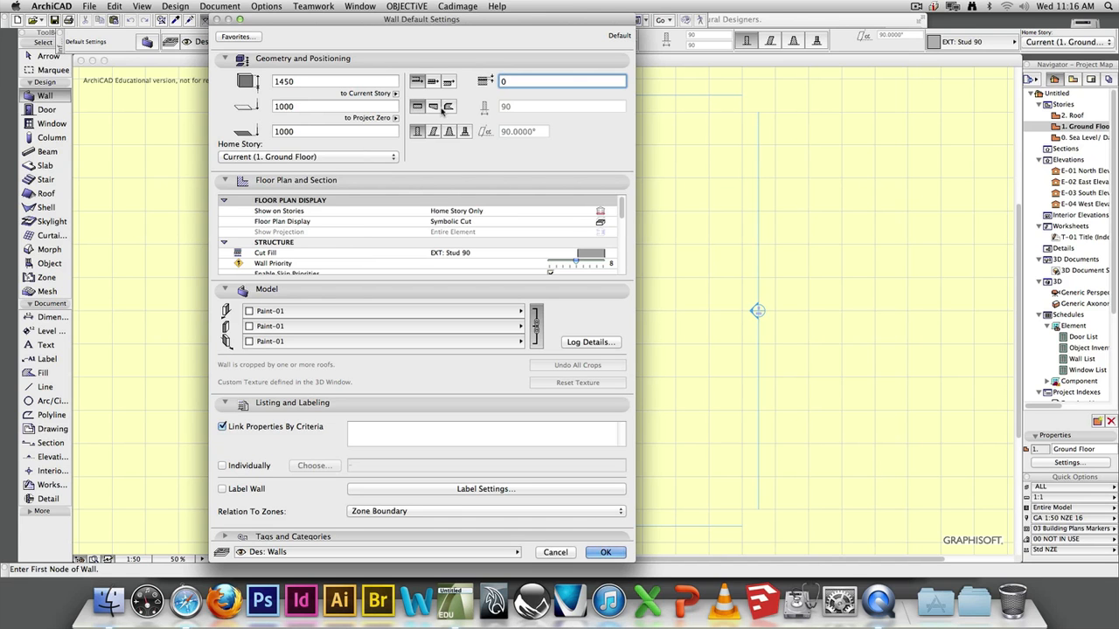
# Try the trapezoid geometry and the double-slanted complexity for the default wall, returning to straight after each
pyautogui.click(449, 107)
pyautogui.click(432, 106)
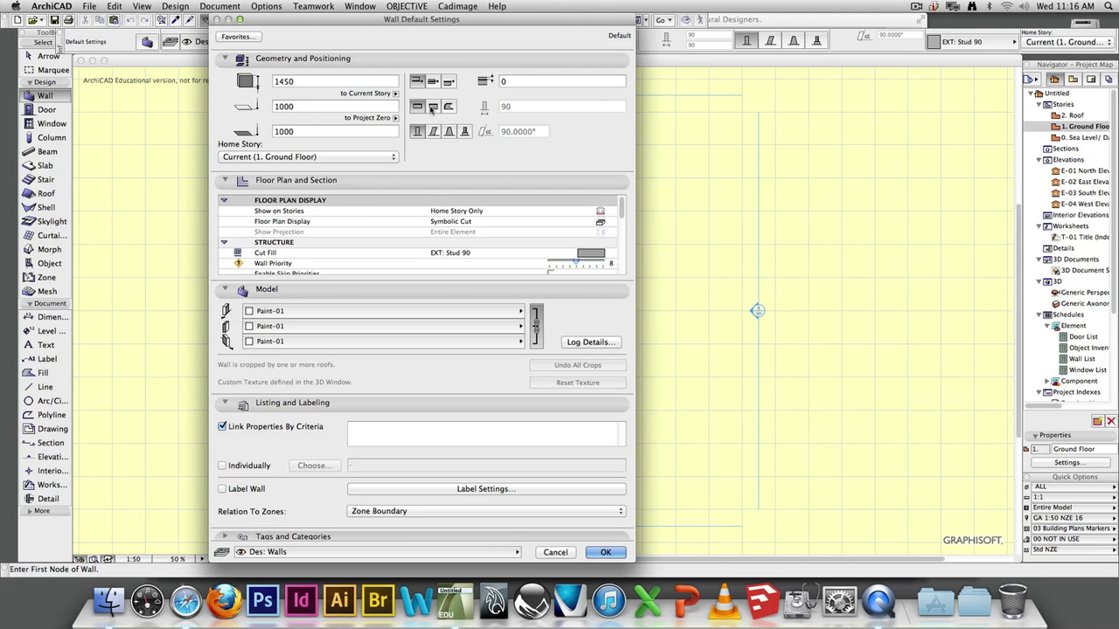
pyautogui.click(433, 106)
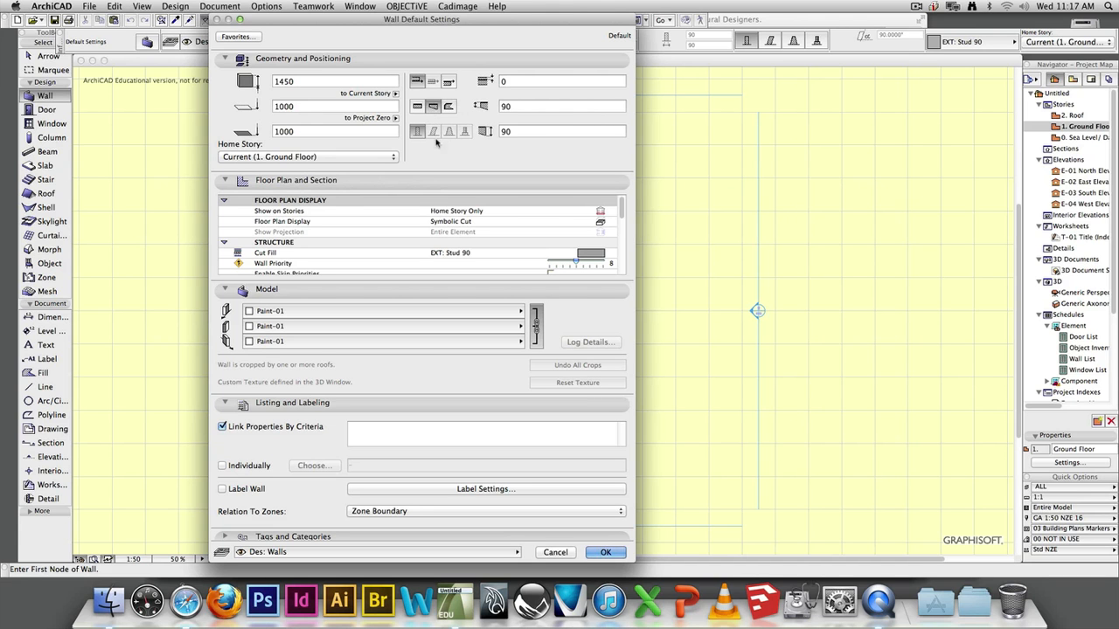
pyautogui.click(418, 106)
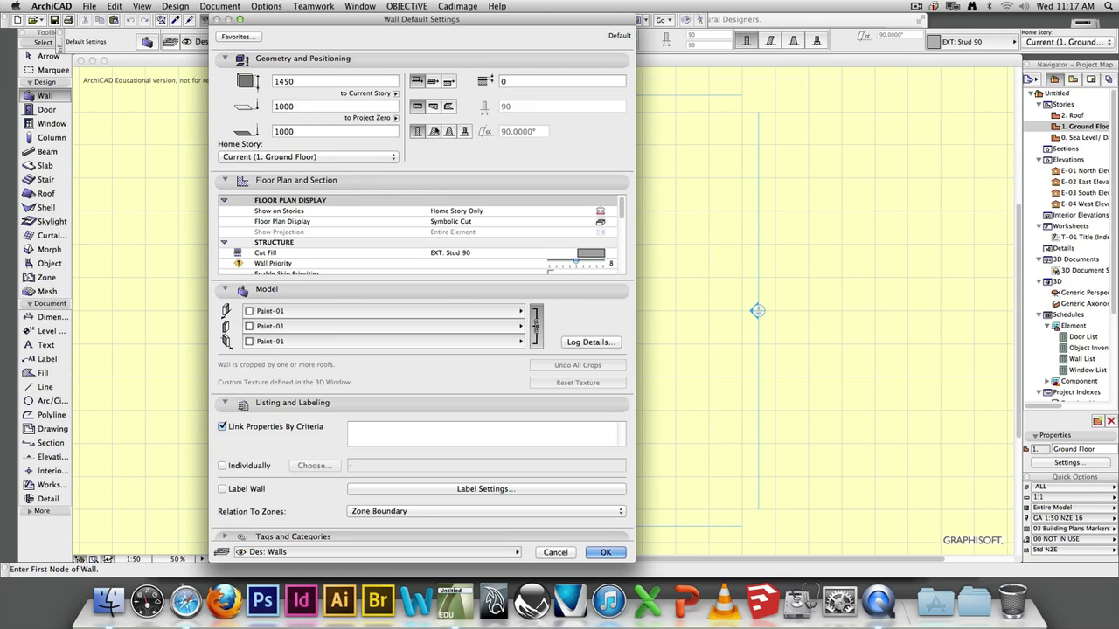
pyautogui.click(450, 132)
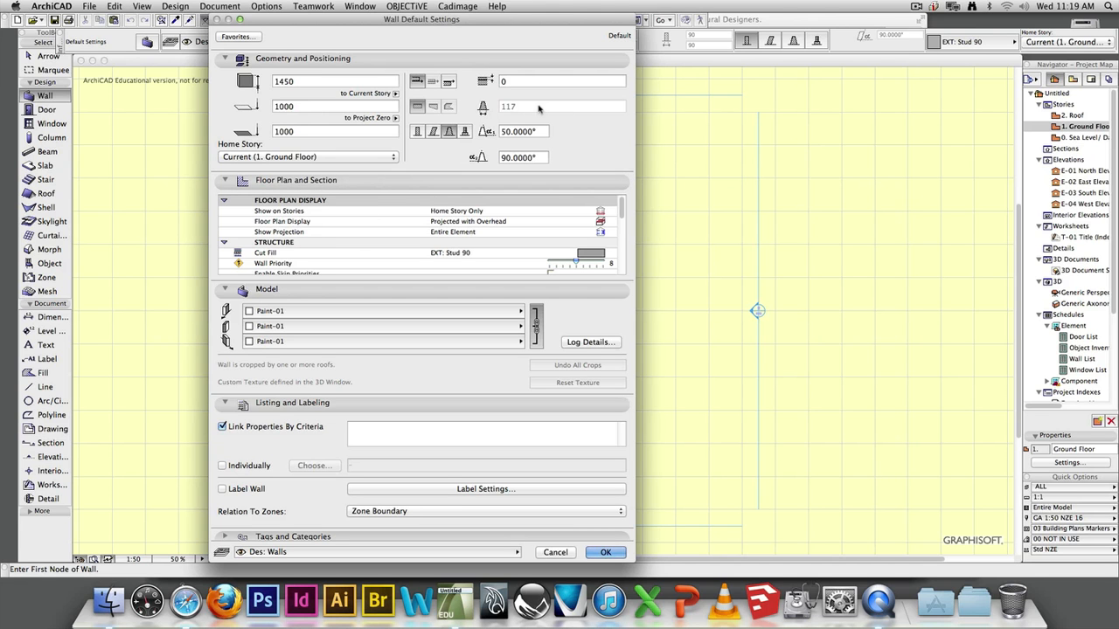
pyautogui.click(417, 132)
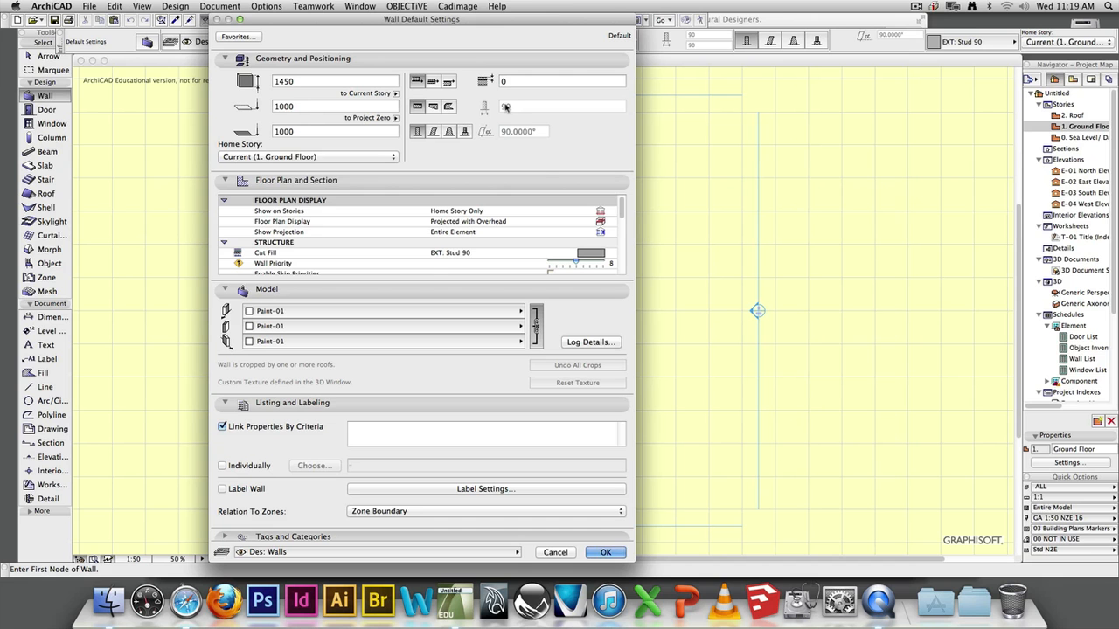
# Look through the wall's floor plan and section settings, from structure and cut fill to cut surface lines and pens
pyautogui.click(376, 254)
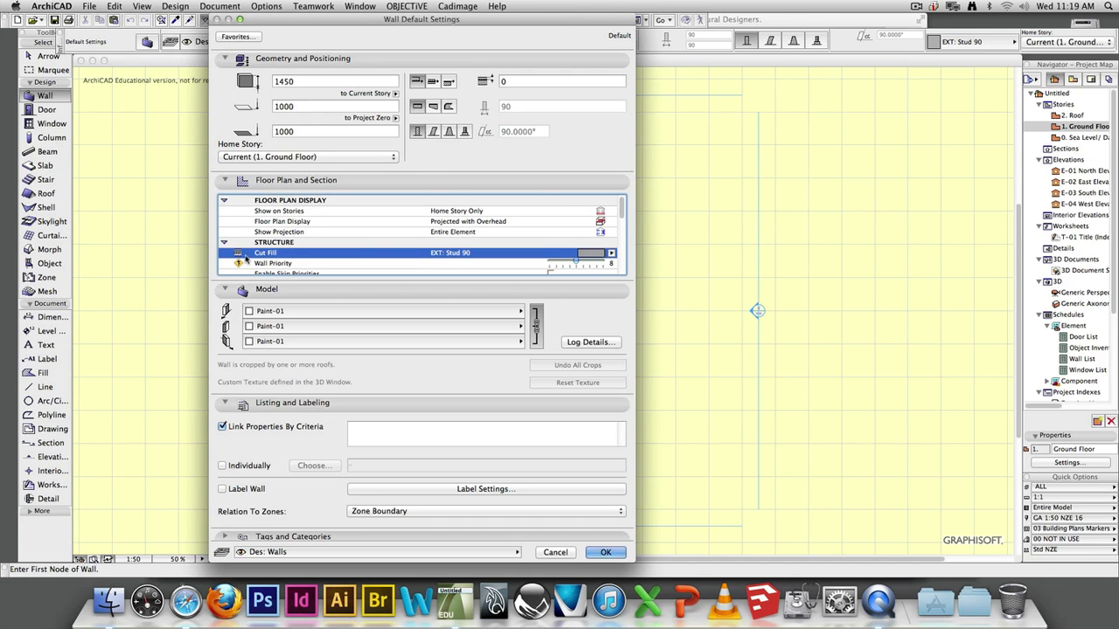
pyautogui.scroll(-3, 367, 229)
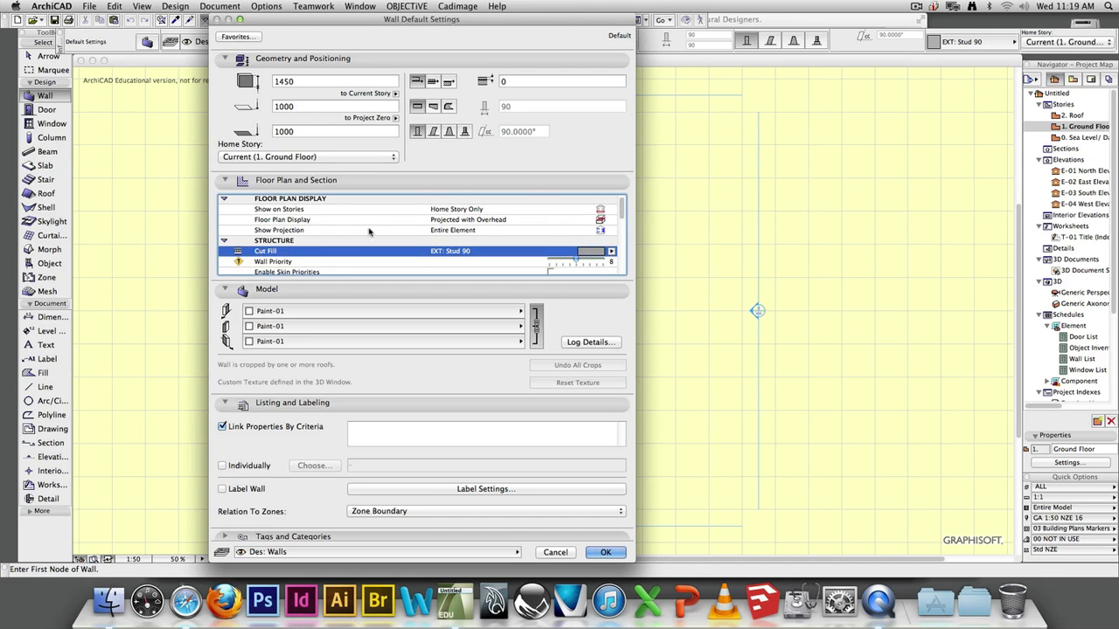
pyautogui.scroll(-3, 372, 231)
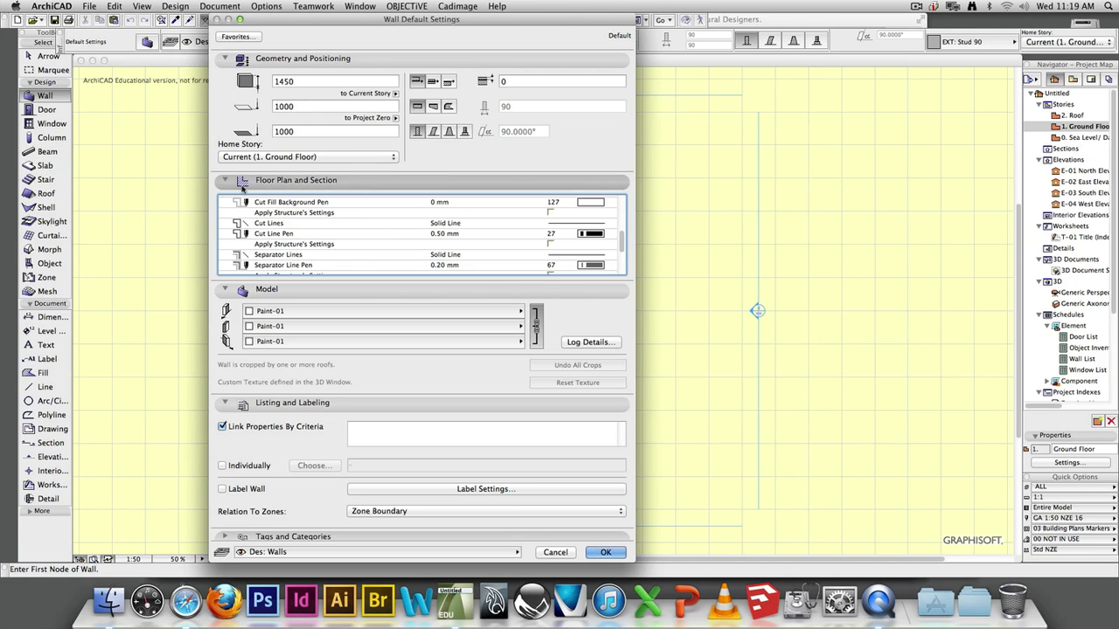
pyautogui.scroll(6, 336, 216)
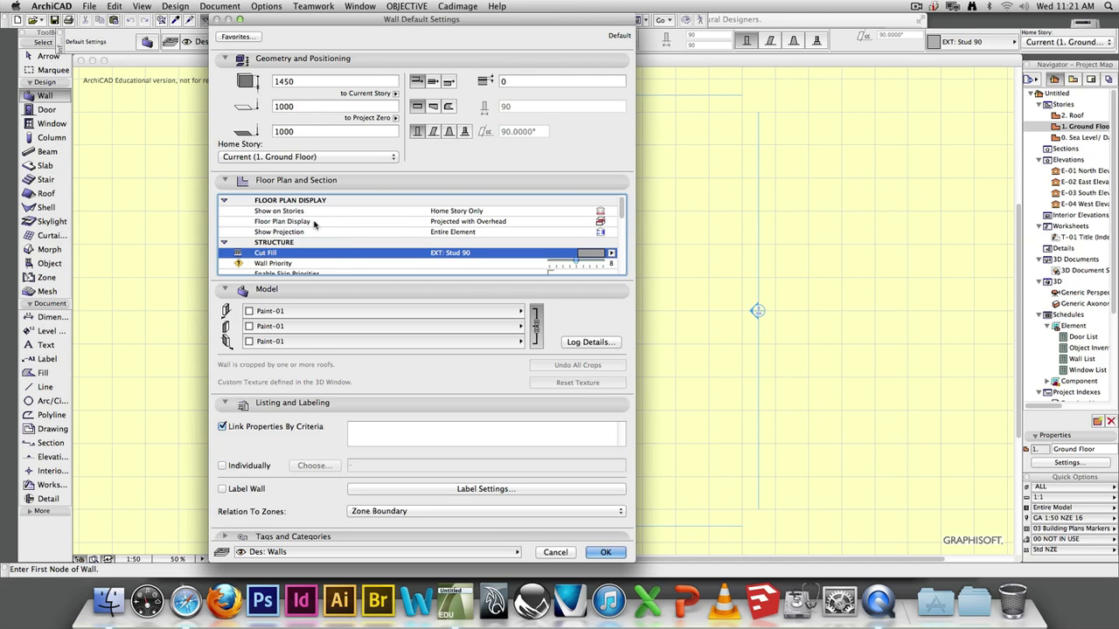
# Examine the wall's home story choices and its floor plan display settings, including the Show on Stories options
pyautogui.click(240, 158)
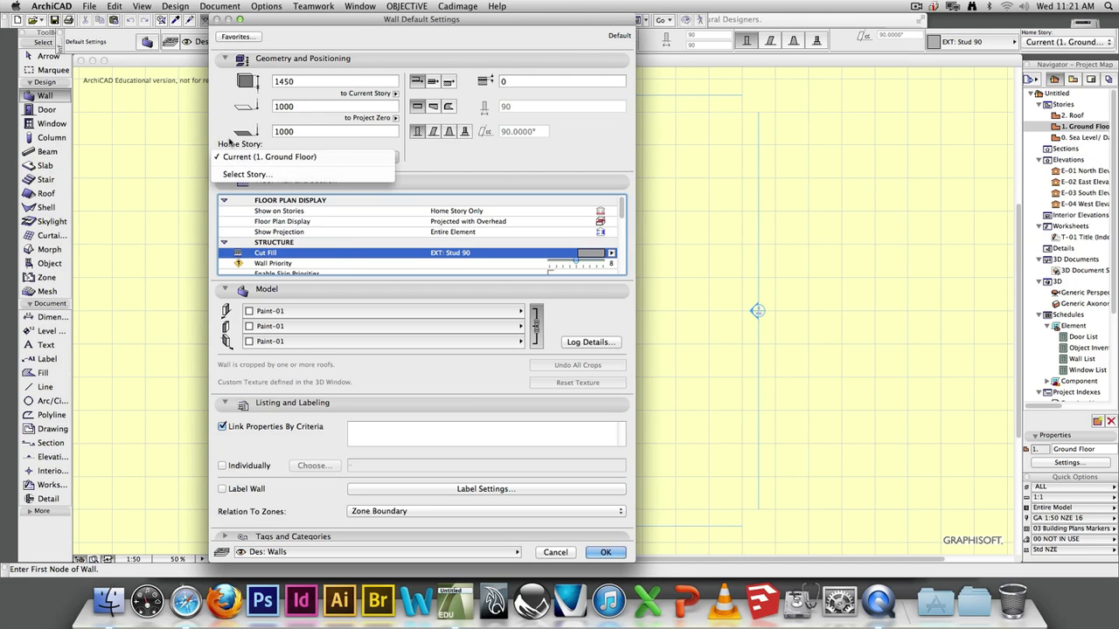
pyautogui.click(262, 158)
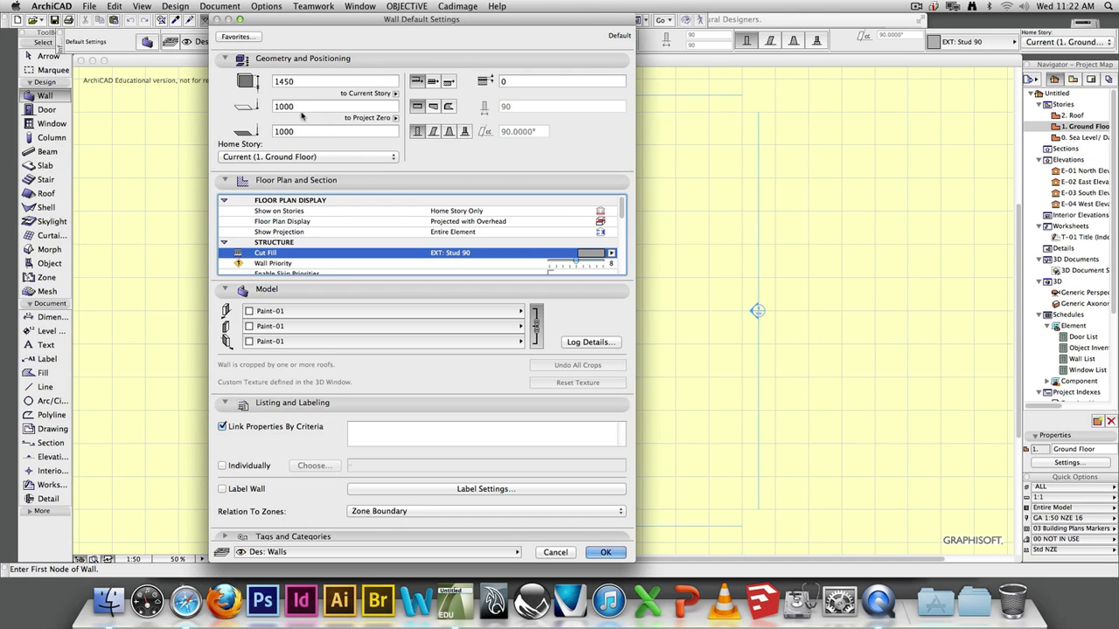
pyautogui.click(300, 234)
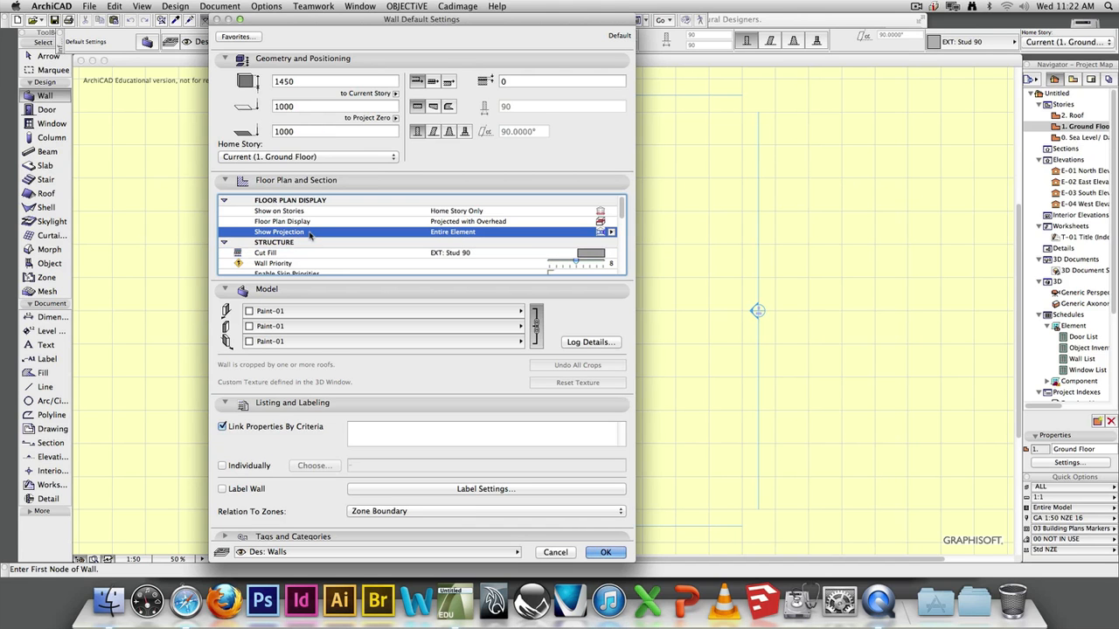
pyautogui.click(262, 212)
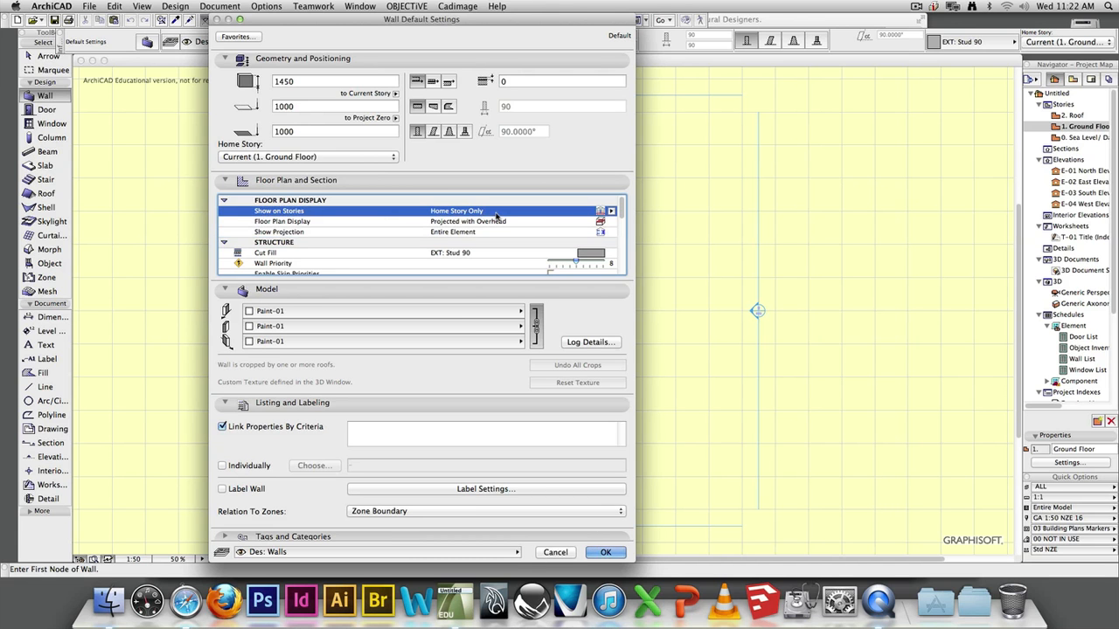
pyautogui.click(611, 211)
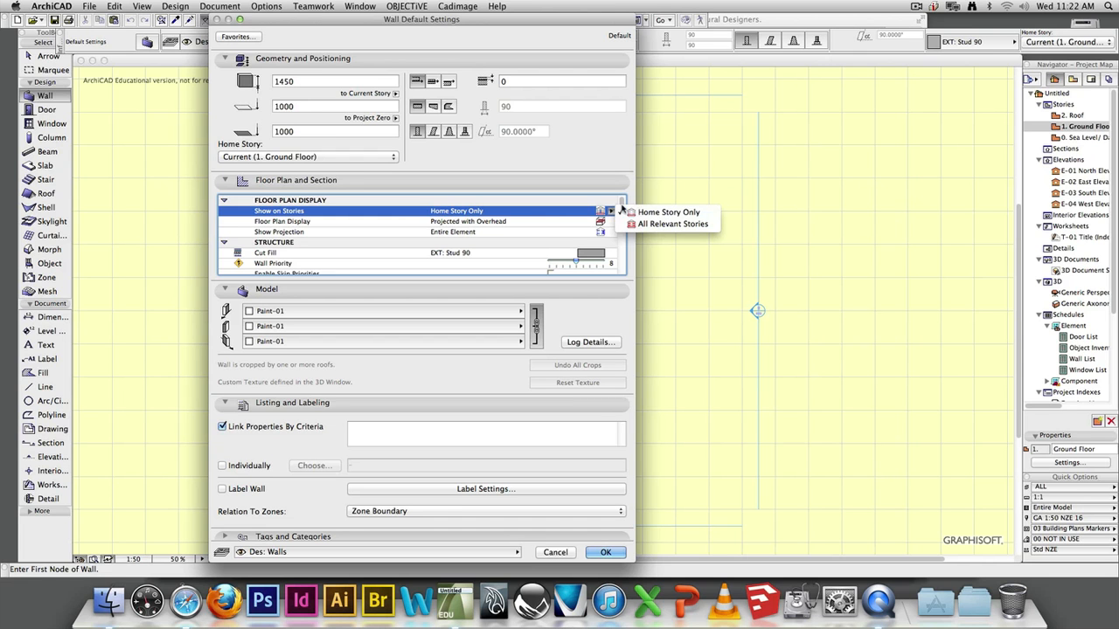
pyautogui.click(520, 210)
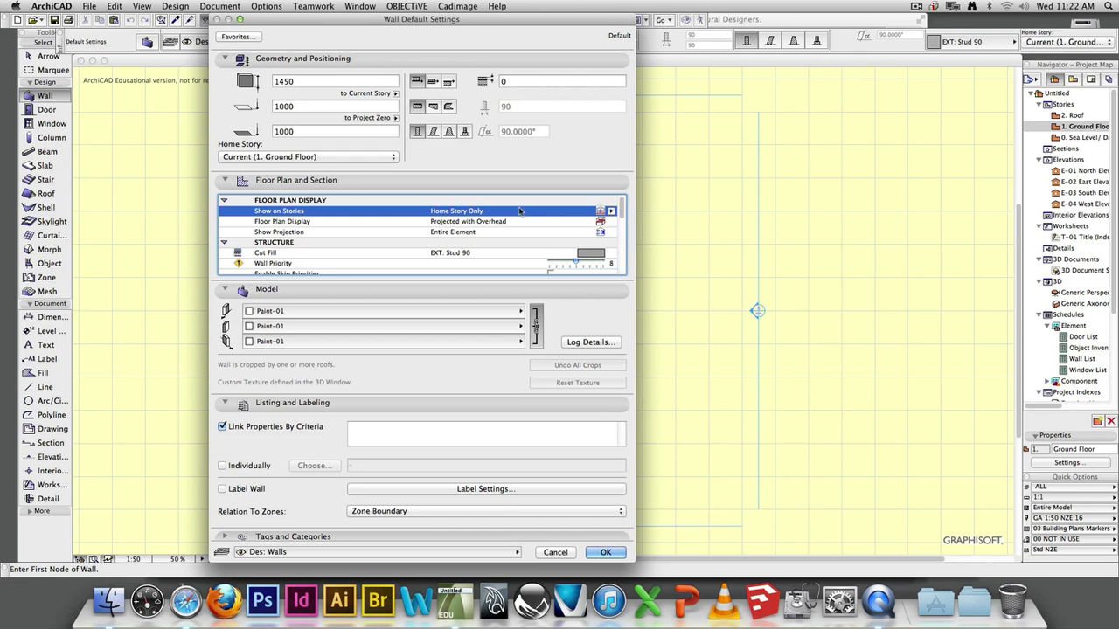
pyautogui.click(397, 223)
pyautogui.scroll(-2, 395, 232)
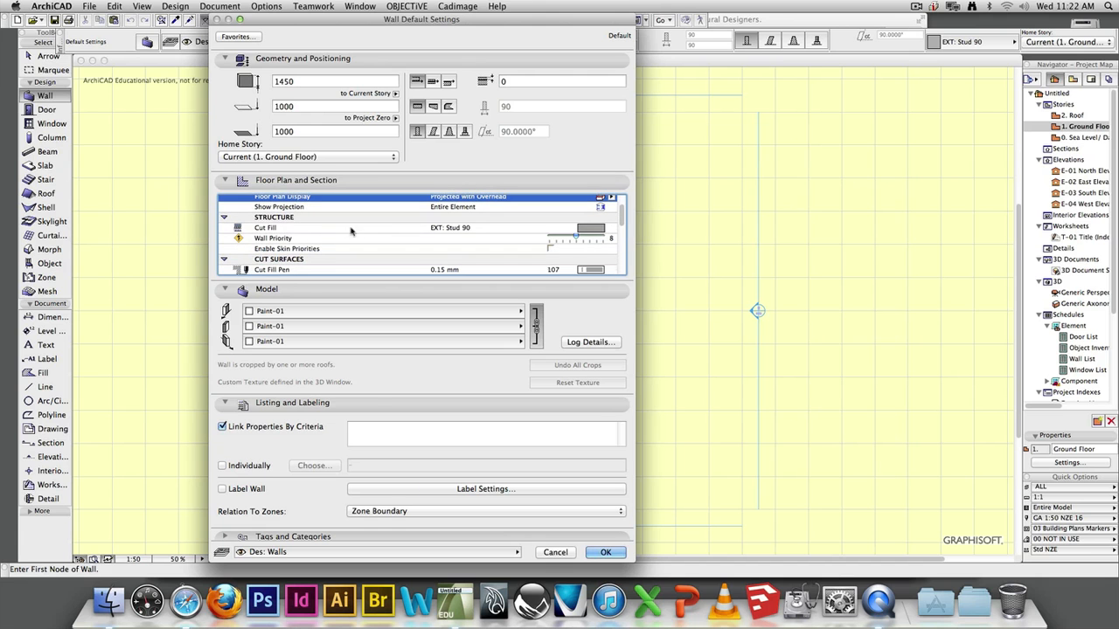
# Look through the wall's cut fill choices, from the solid, vectorial and symbol fills to the EXT and INT composite structures
pyautogui.click(360, 229)
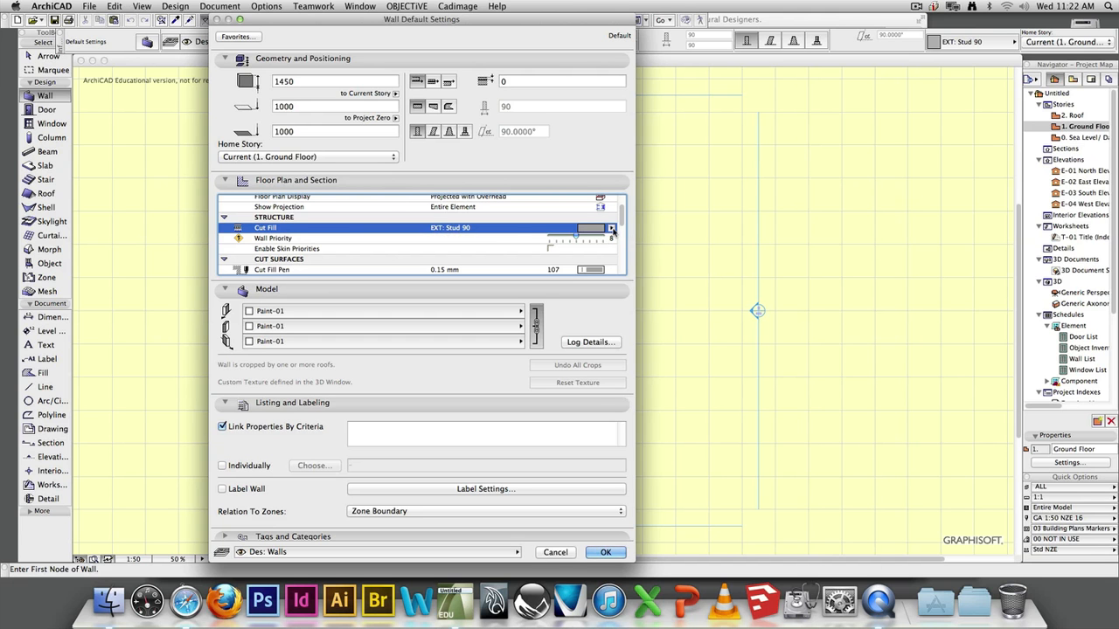
pyautogui.click(611, 229)
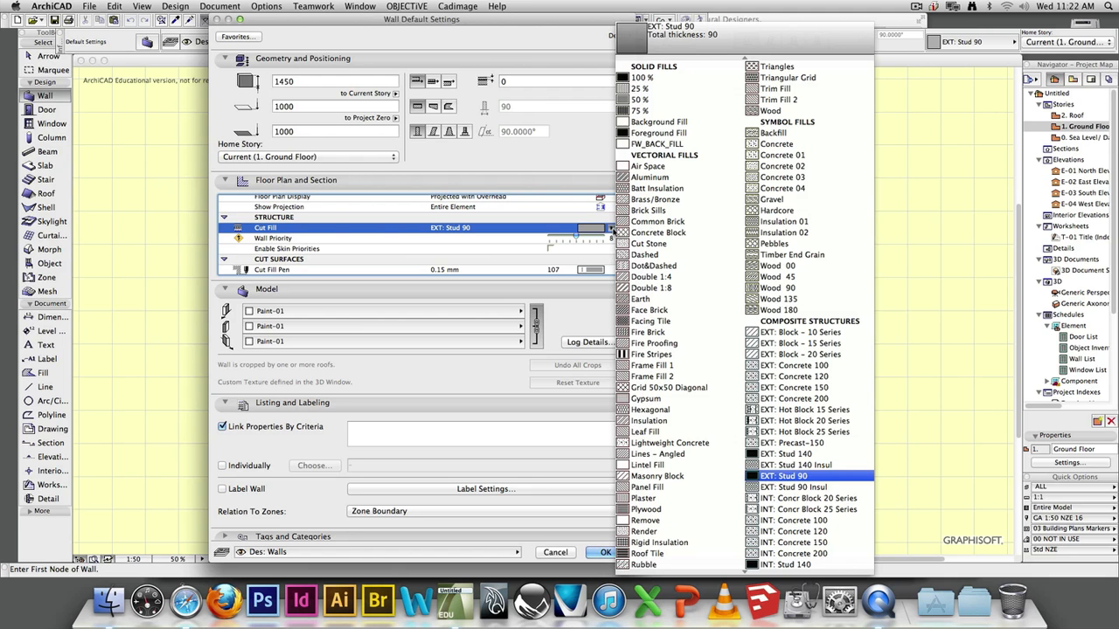
pyautogui.click(612, 229)
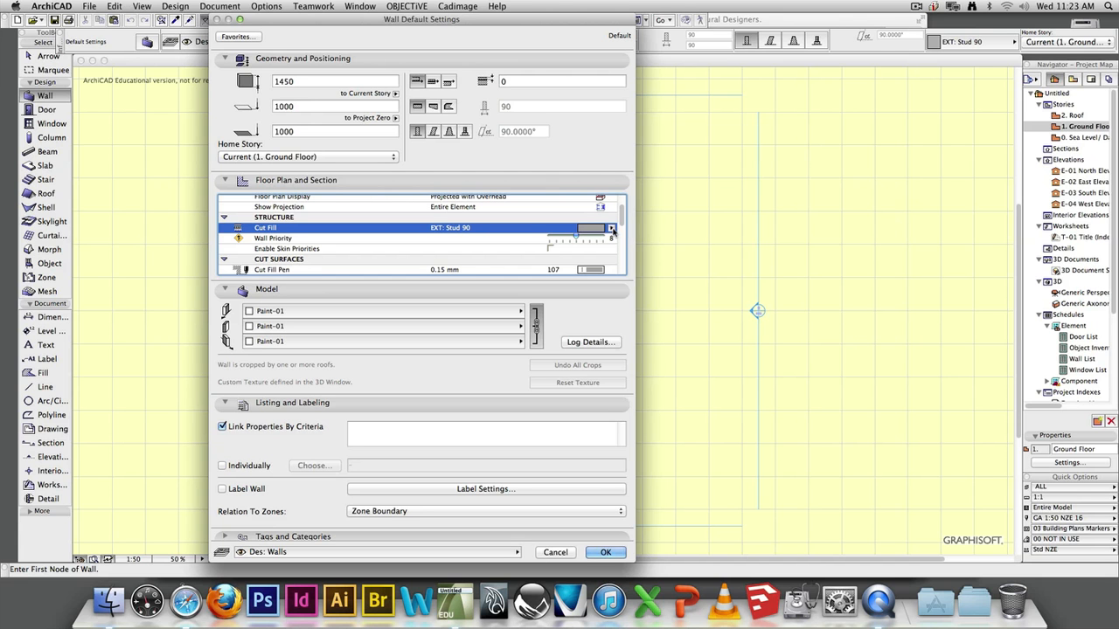
pyautogui.click(612, 229)
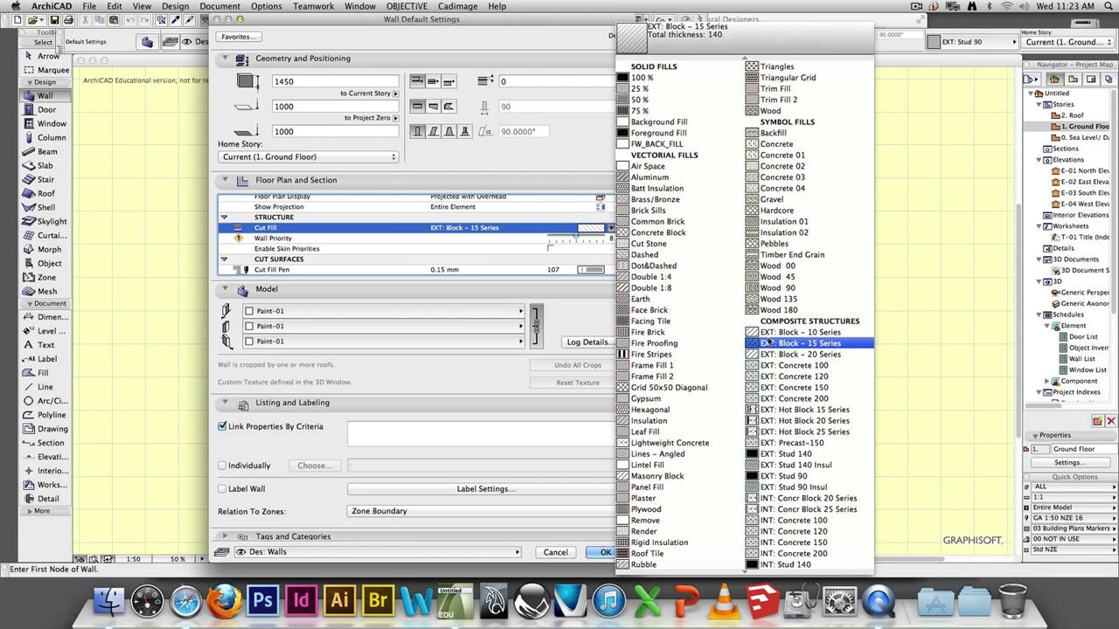
pyautogui.click(769, 342)
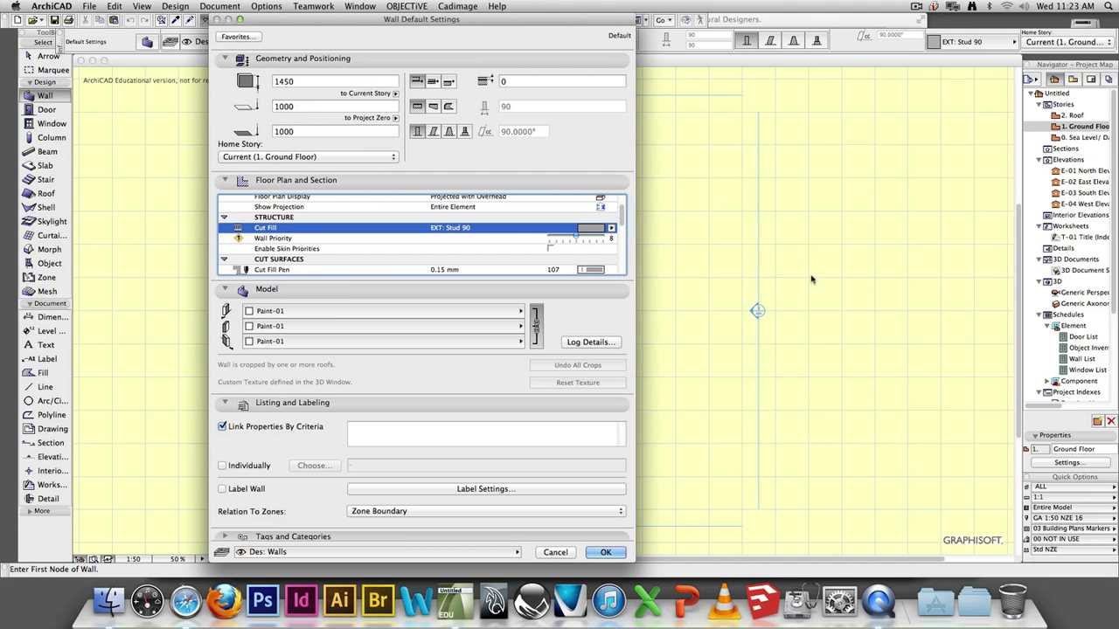
pyautogui.click(612, 228)
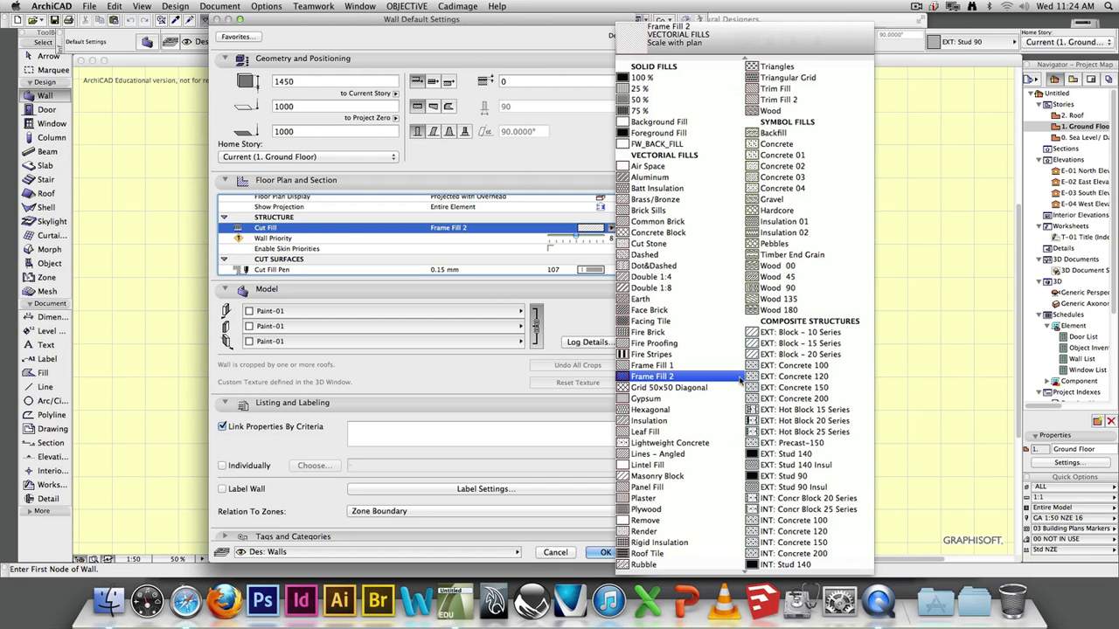
pyautogui.press('Escape')
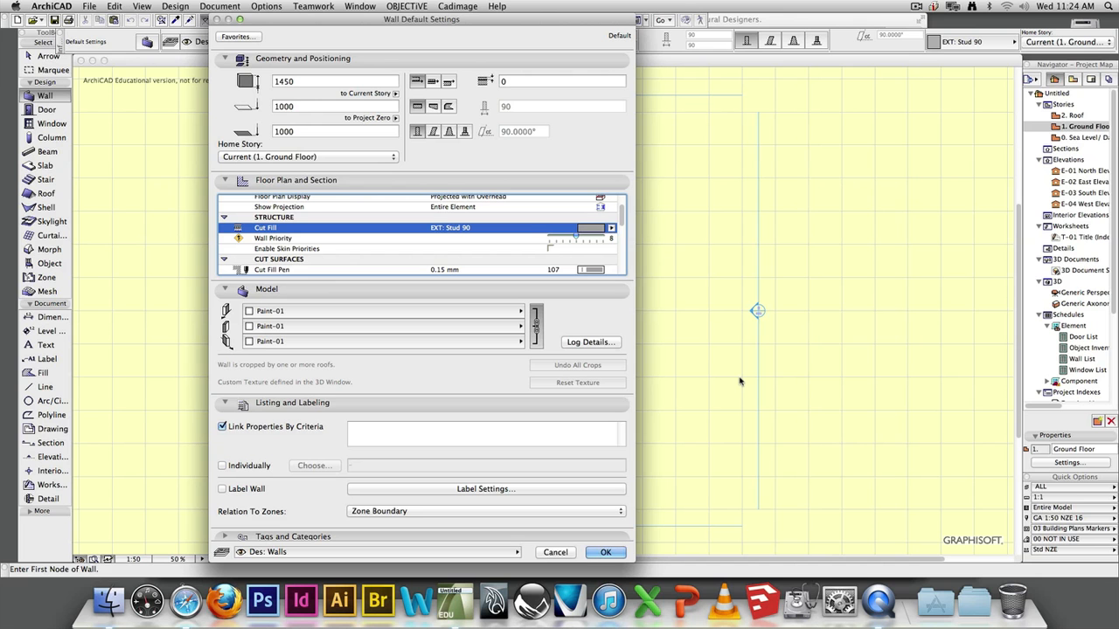
pyautogui.click(612, 229)
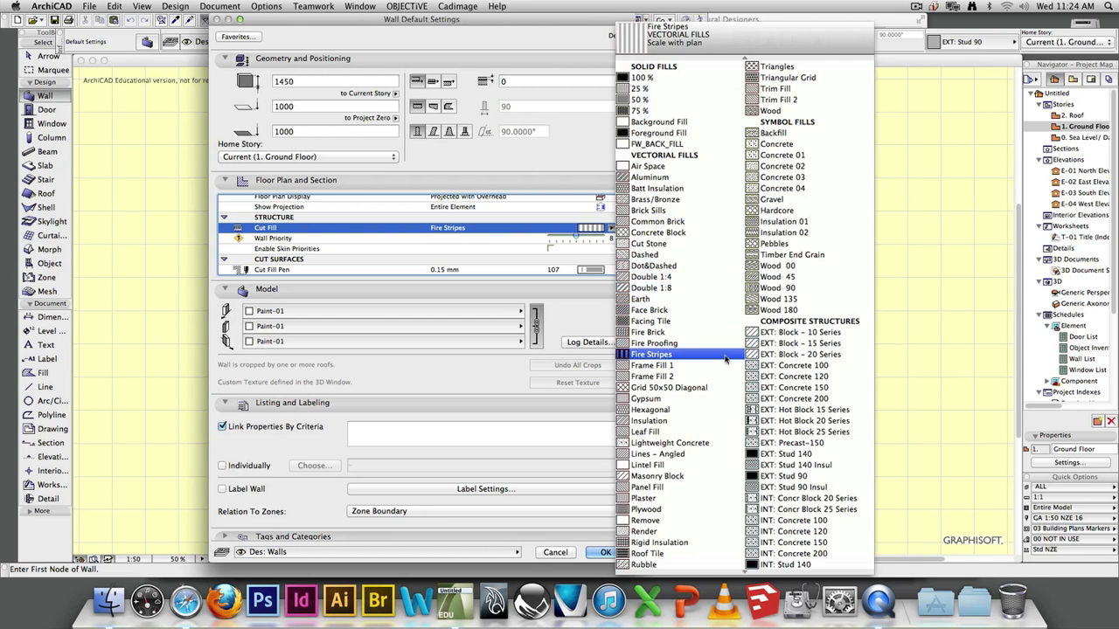
pyautogui.scroll(-1, 778, 476)
pyautogui.scroll(-5, 778, 476)
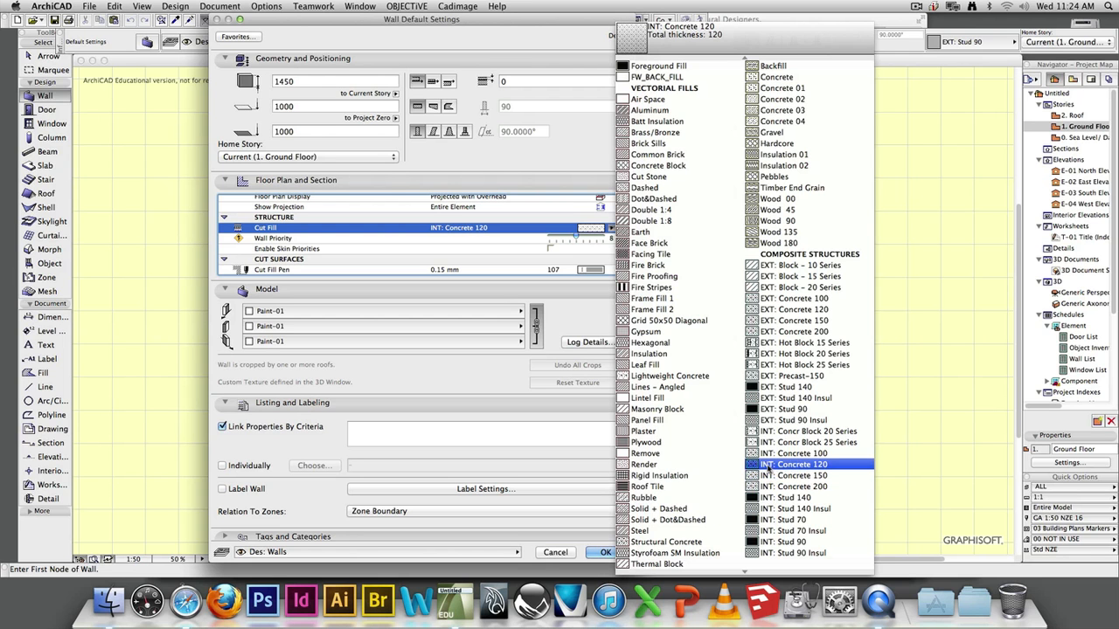
pyautogui.scroll(1, 770, 466)
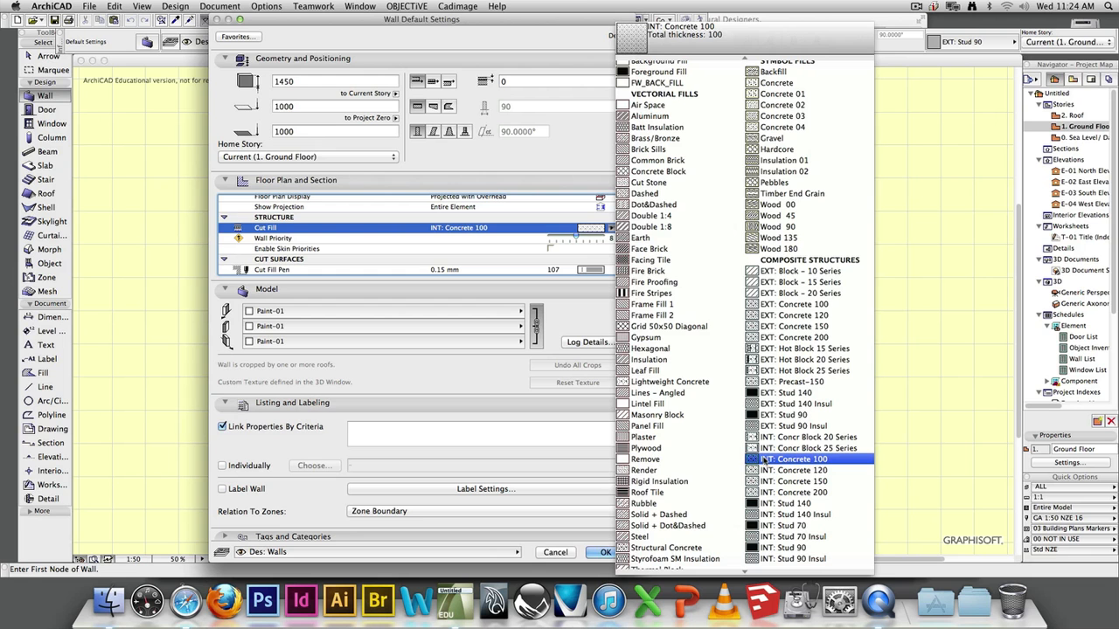
pyautogui.press('Escape')
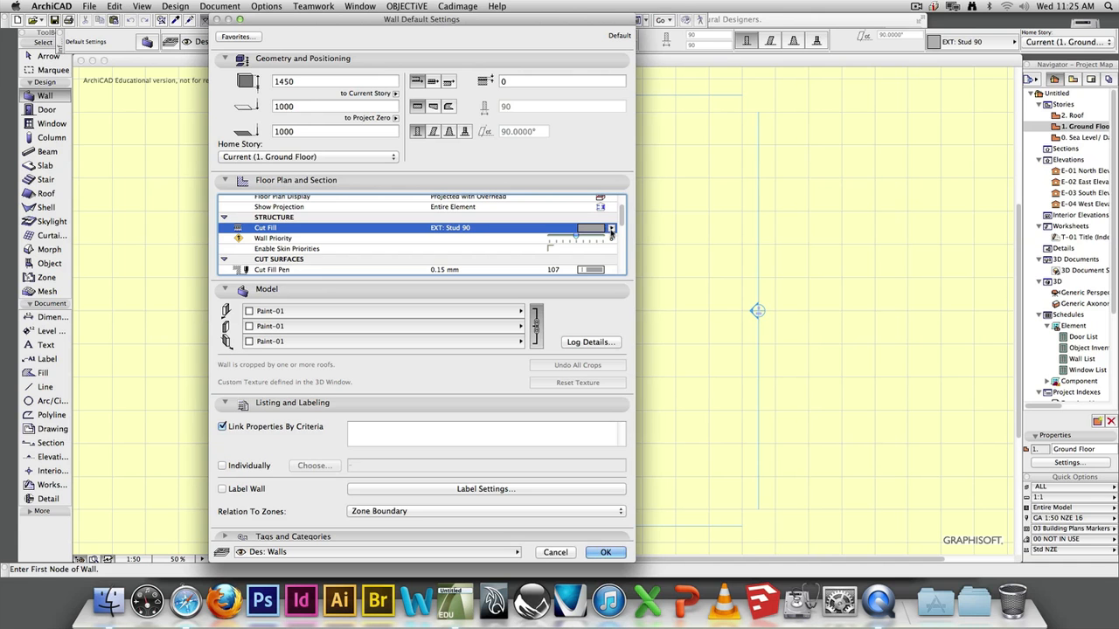
# Set the default wall's cut fill to Cut Stone and open the wall thickness value for editing
pyautogui.click(610, 231)
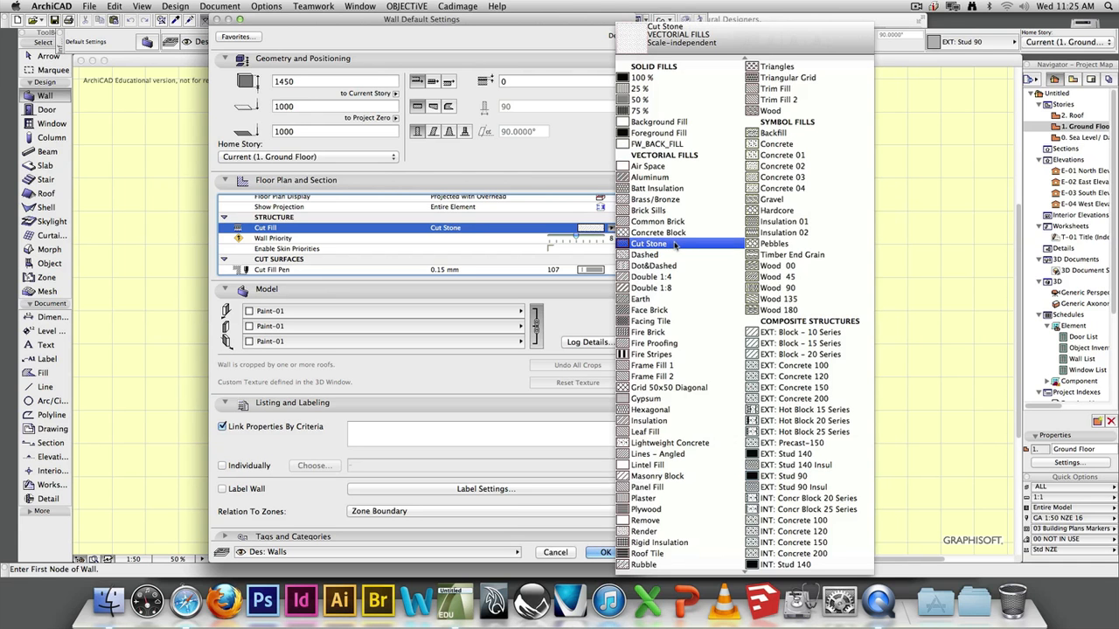
pyautogui.click(674, 244)
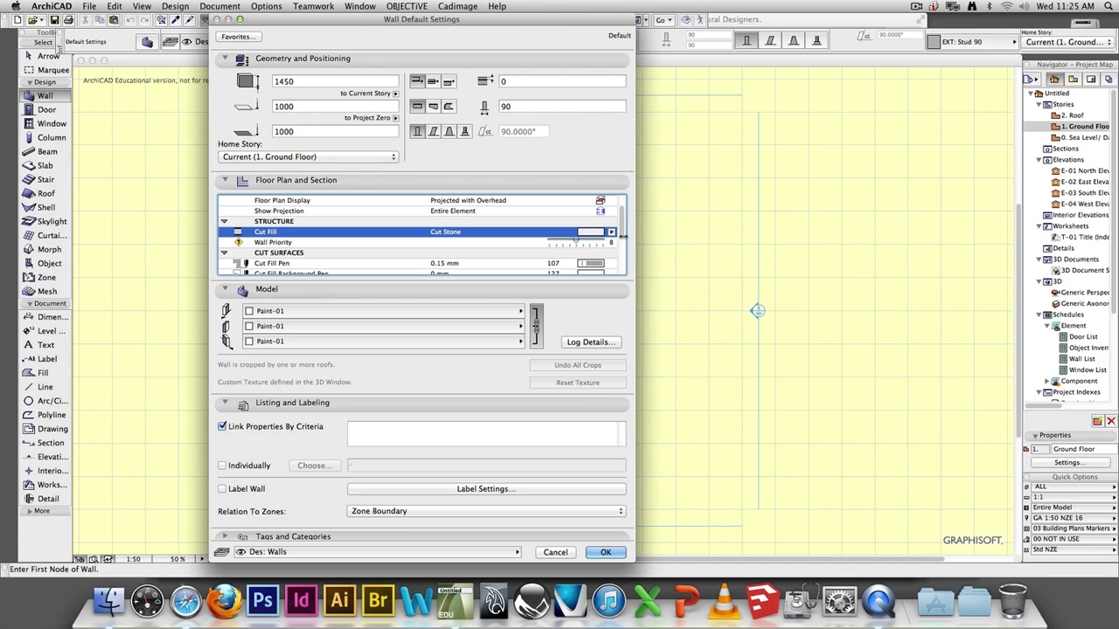
pyautogui.click(507, 105)
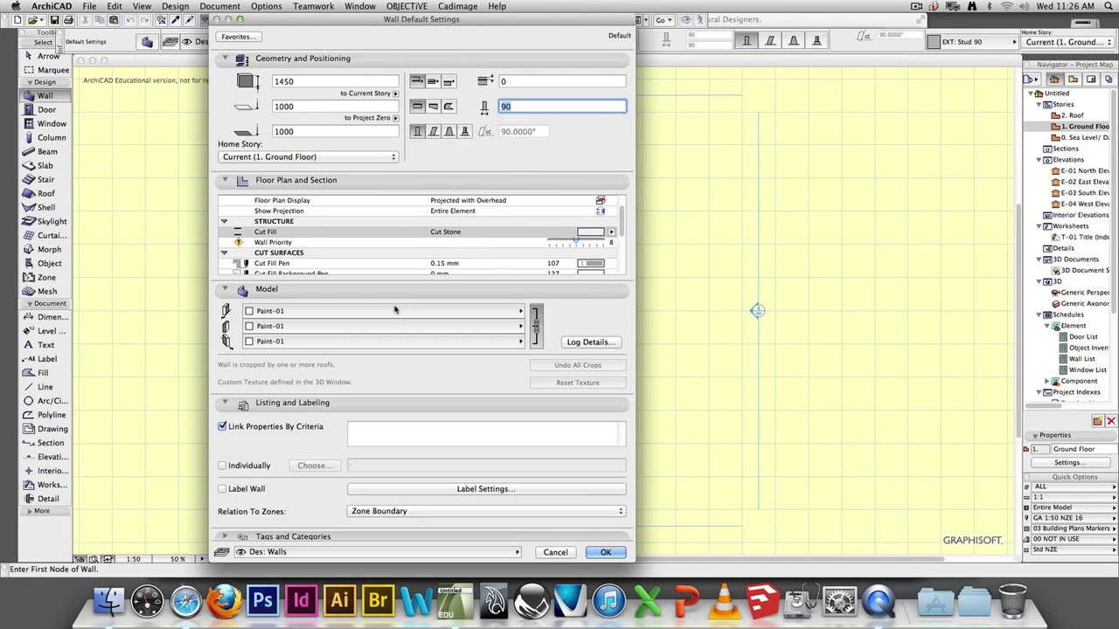
# Set the default wall's linked surface materials to Paint-06 and unlink the three surfaces from each other
pyautogui.click(512, 317)
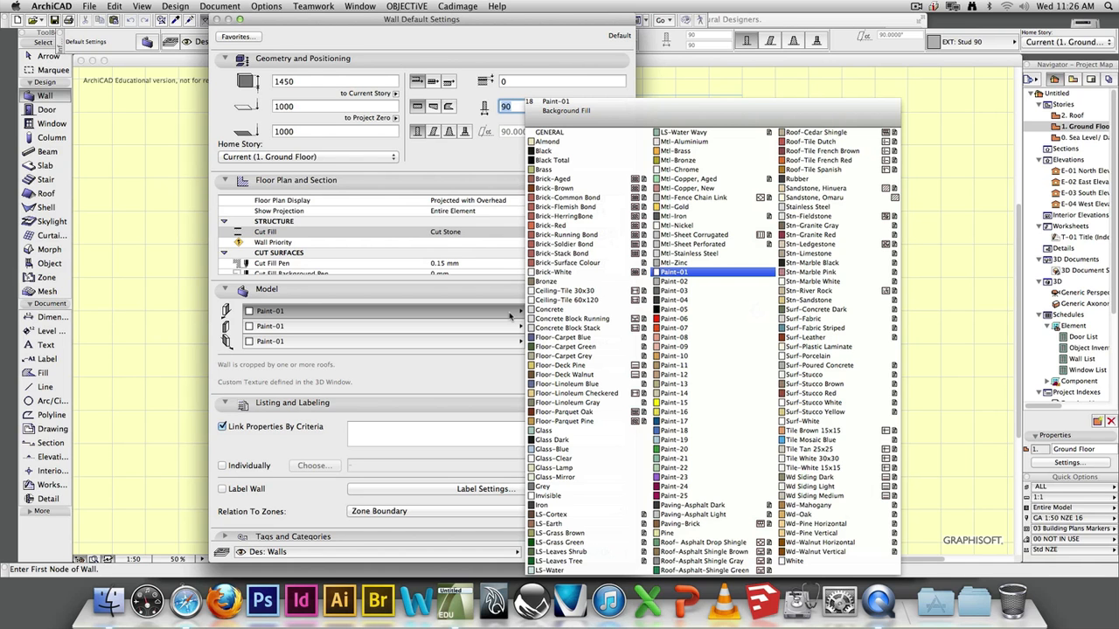
pyautogui.click(678, 320)
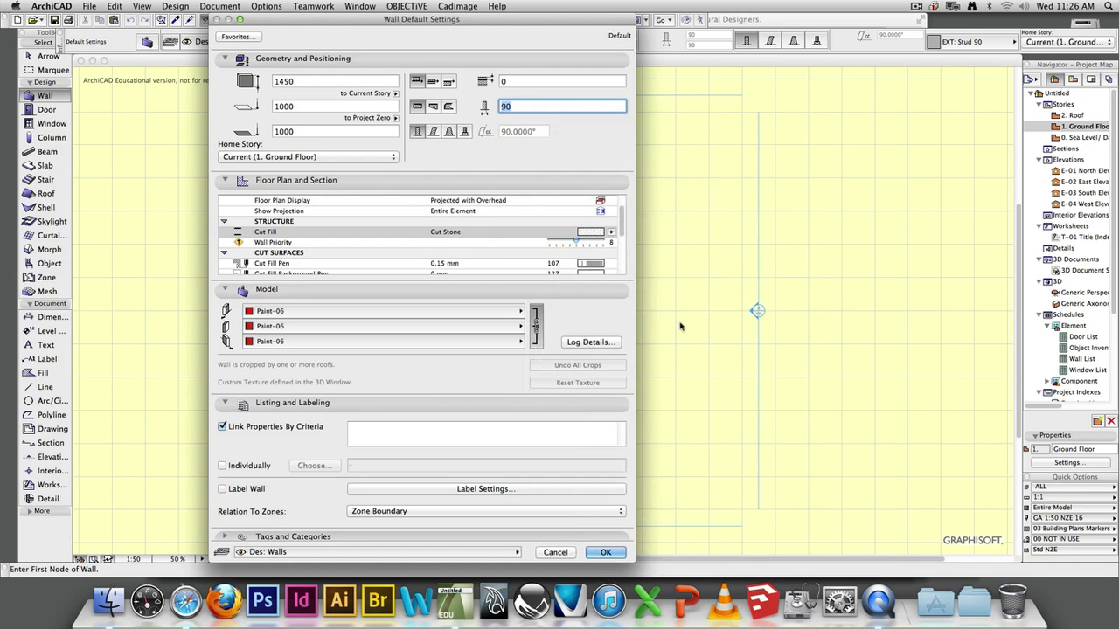
pyautogui.click(536, 329)
# Set the wall's second surface material to Paint-17 and the third to Paint-20
pyautogui.click(511, 330)
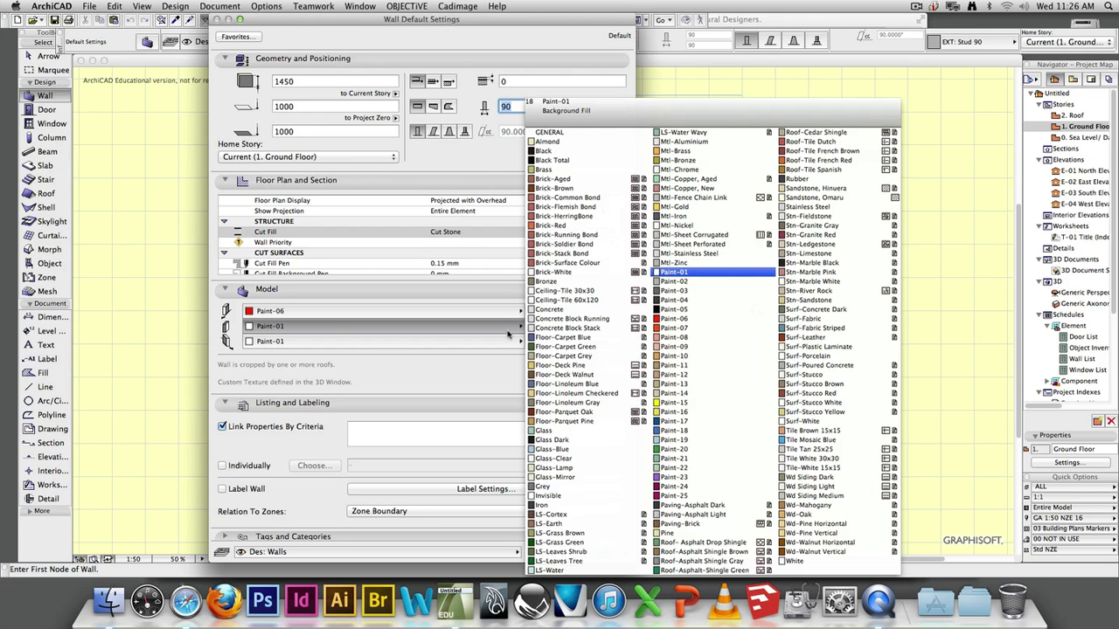
pyautogui.click(666, 420)
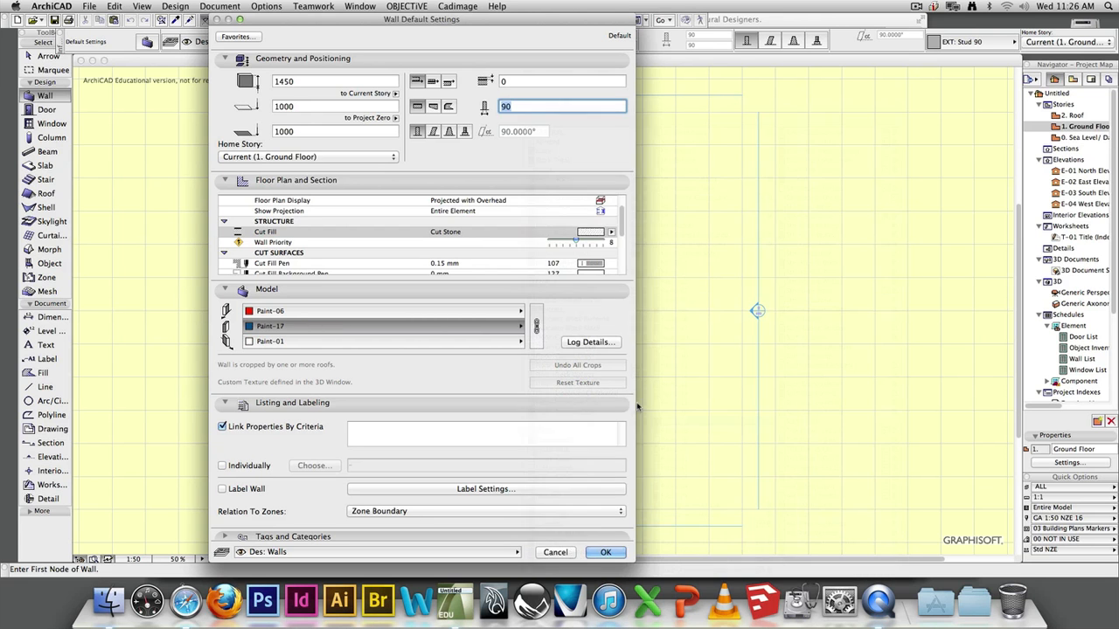
pyautogui.click(517, 342)
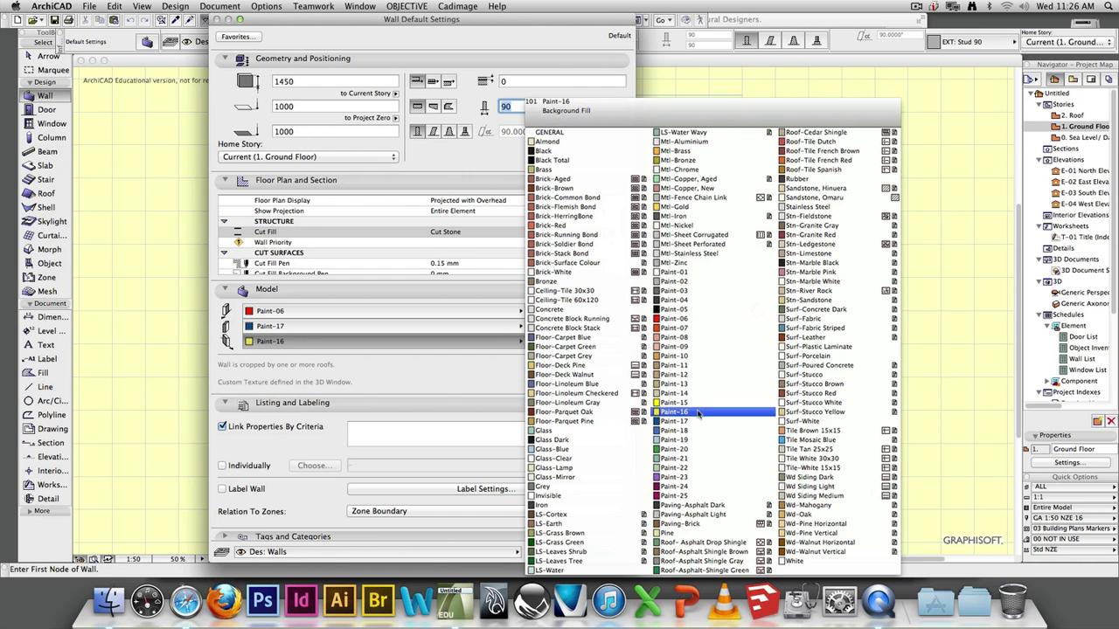
pyautogui.click(678, 449)
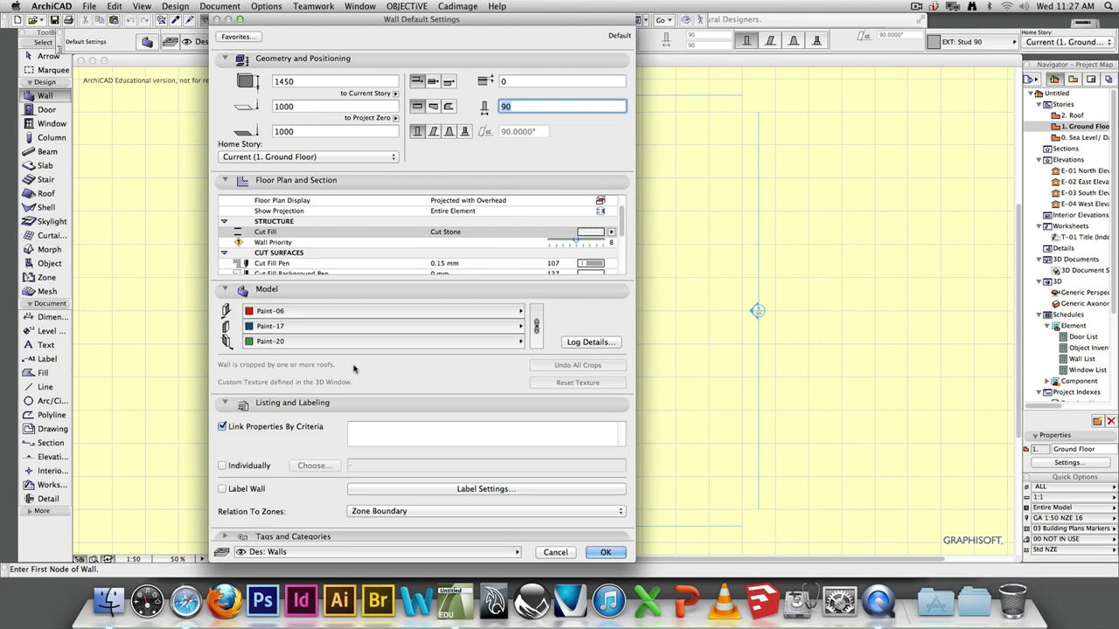
# Set the wall's three surface materials to Brick-Running Bond, Brick-HerringBone and Paint-14, and accept the wall default settings
pyautogui.click(313, 317)
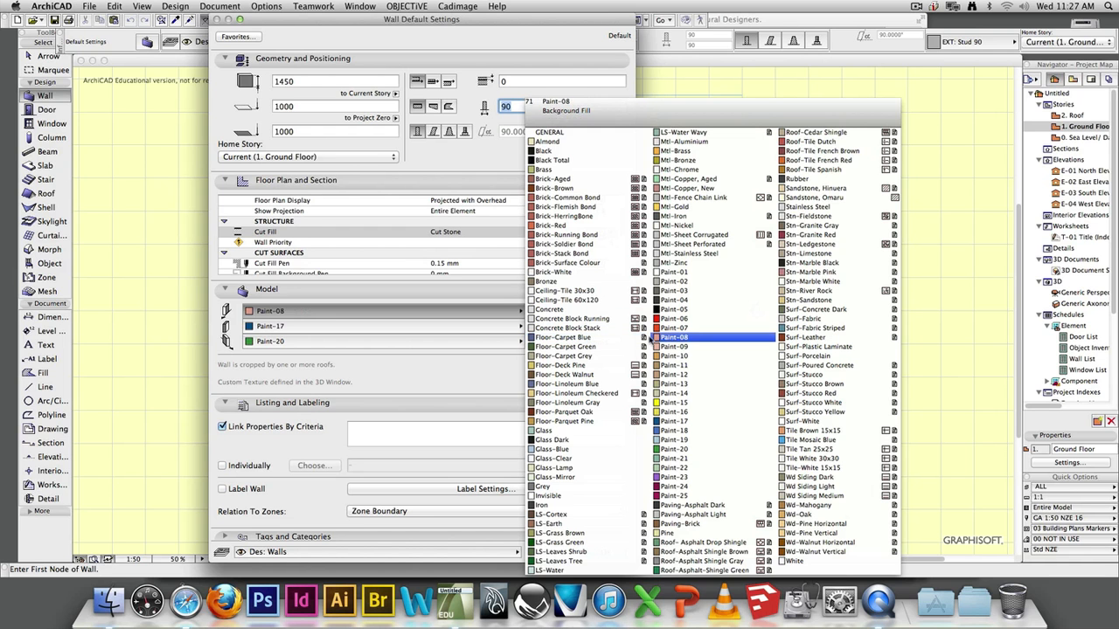
pyautogui.click(598, 236)
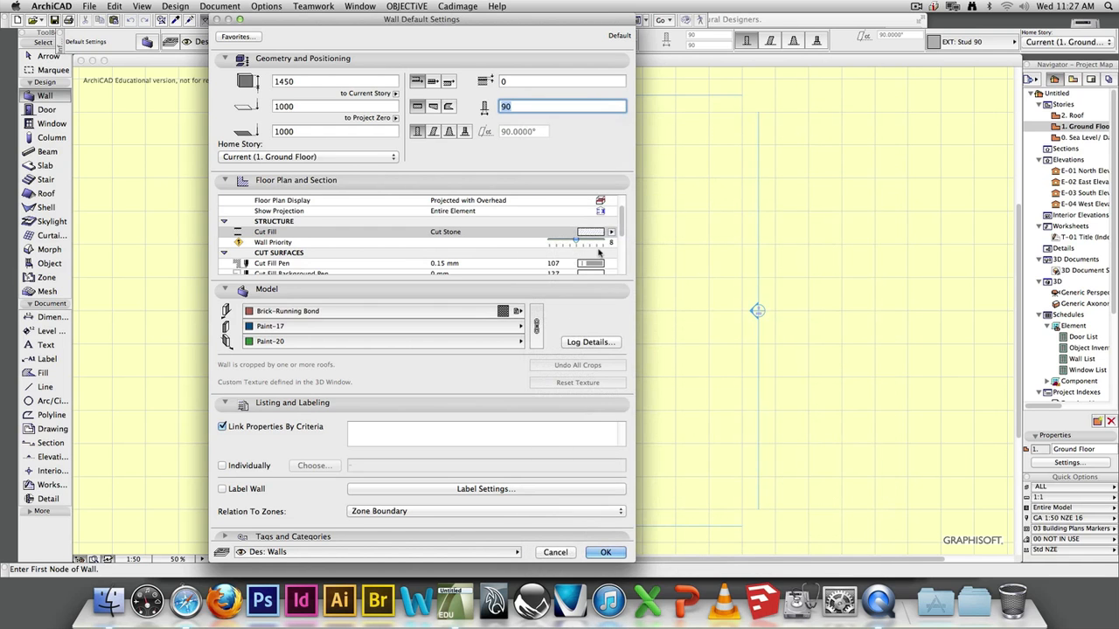
pyautogui.click(520, 329)
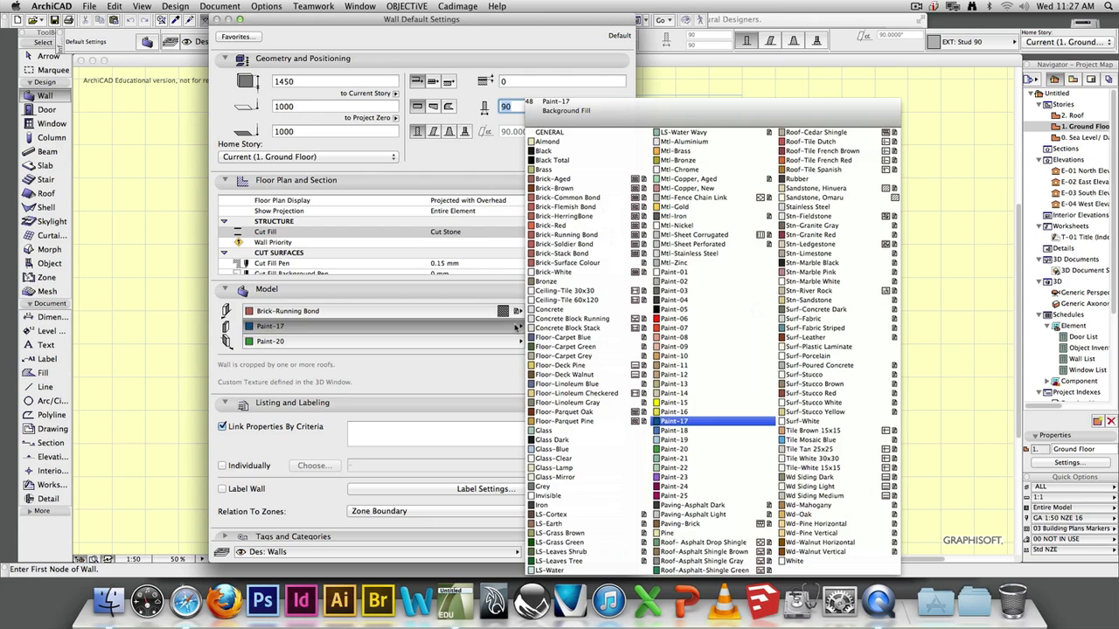
pyautogui.click(564, 216)
pyautogui.click(497, 343)
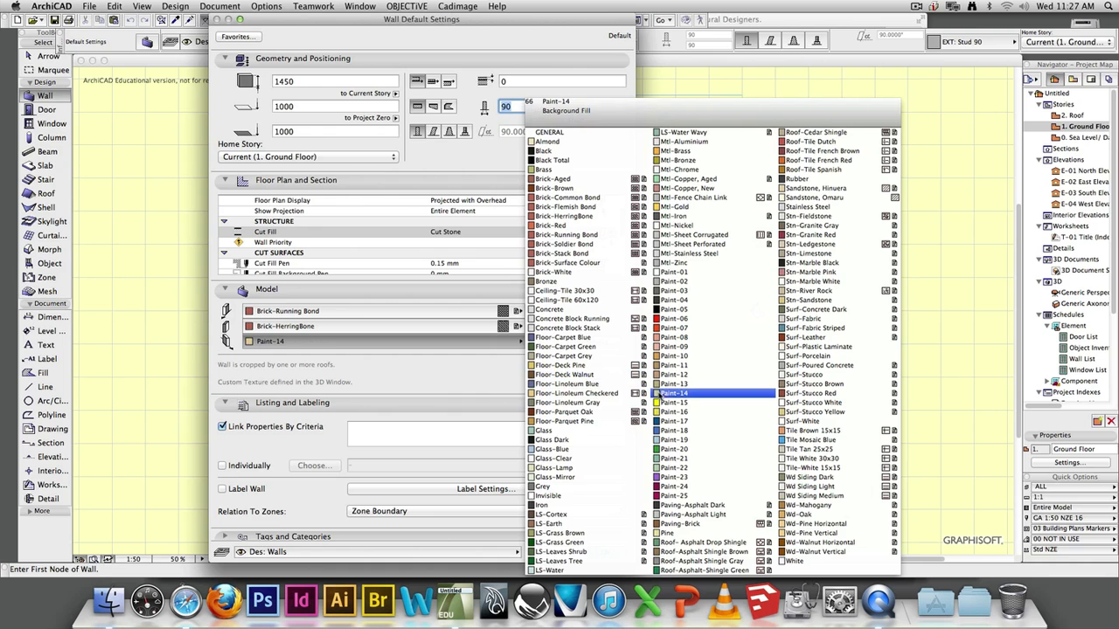
pyautogui.click(664, 394)
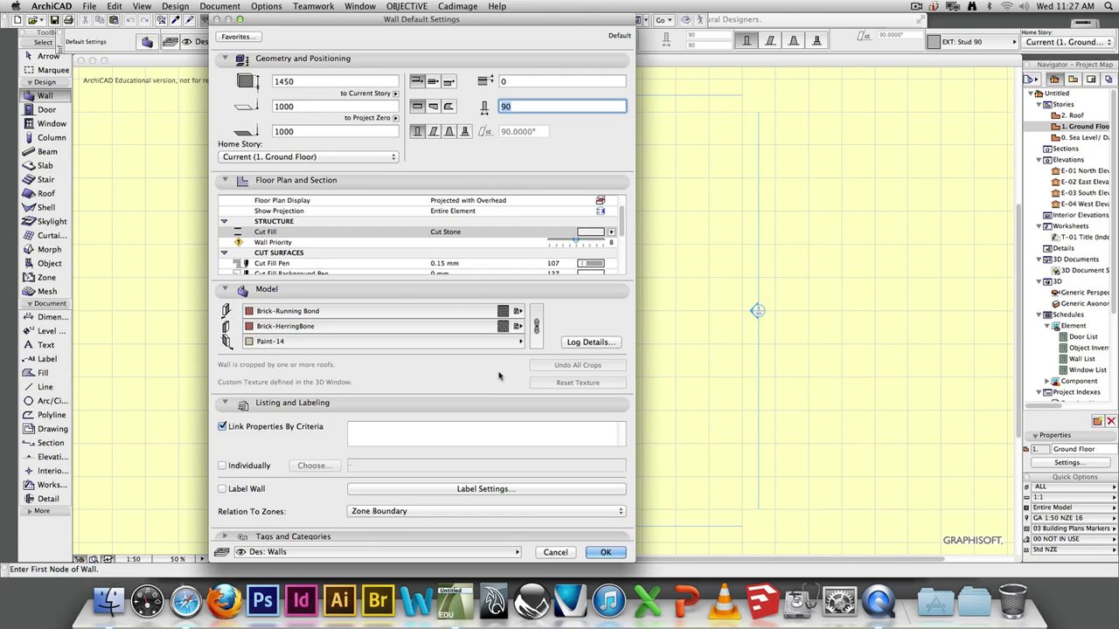
pyautogui.click(605, 551)
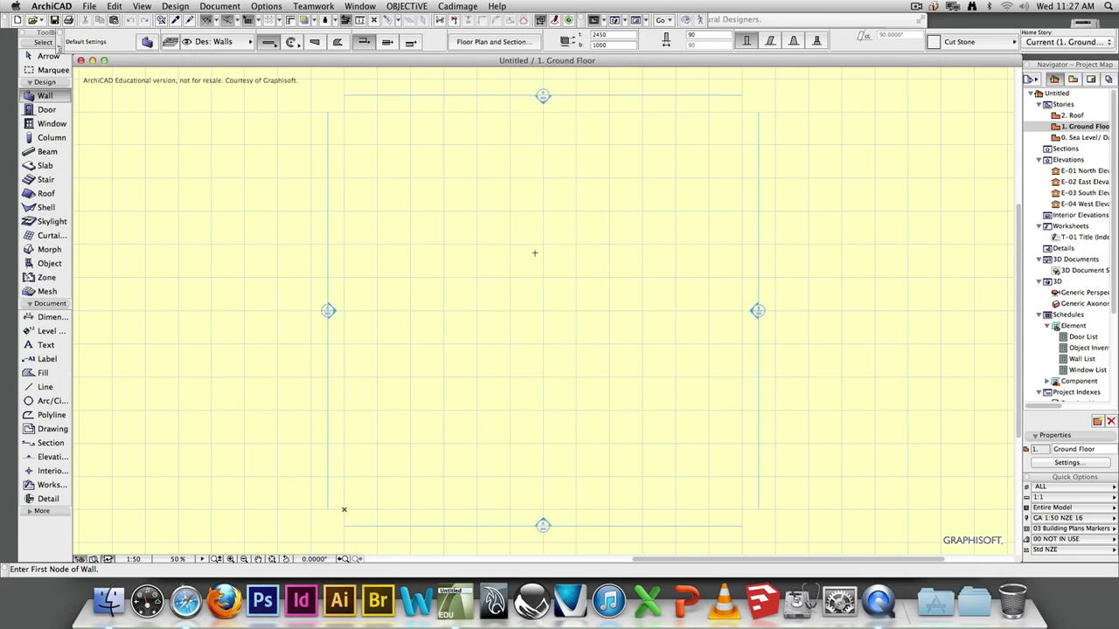
# Draw a single, slightly sloping wall on the ground floor plan and chained walls joining its ends into a closed five-sided outline
pyautogui.click(431, 210)
pyautogui.click(625, 223)
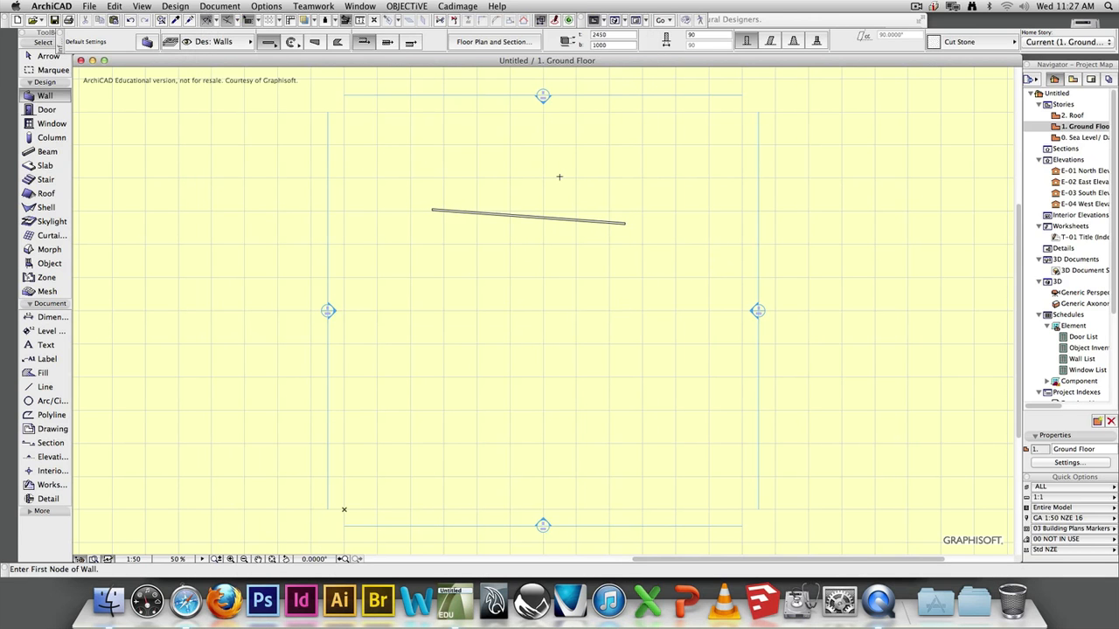
pyautogui.click(271, 42)
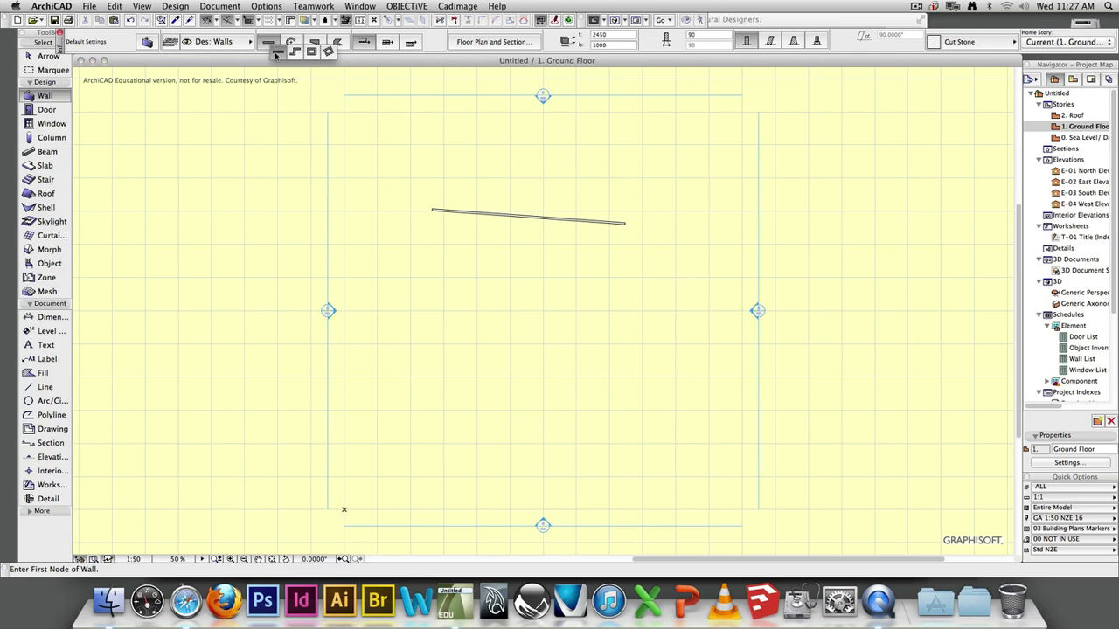
pyautogui.click(285, 56)
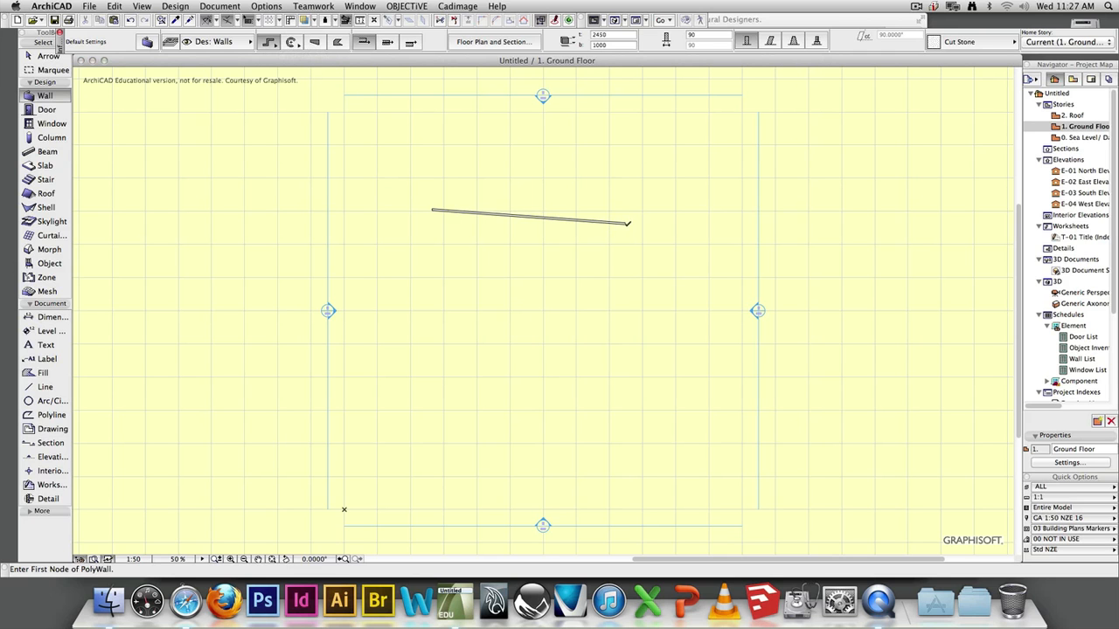
pyautogui.click(626, 224)
pyautogui.click(693, 337)
pyautogui.click(631, 434)
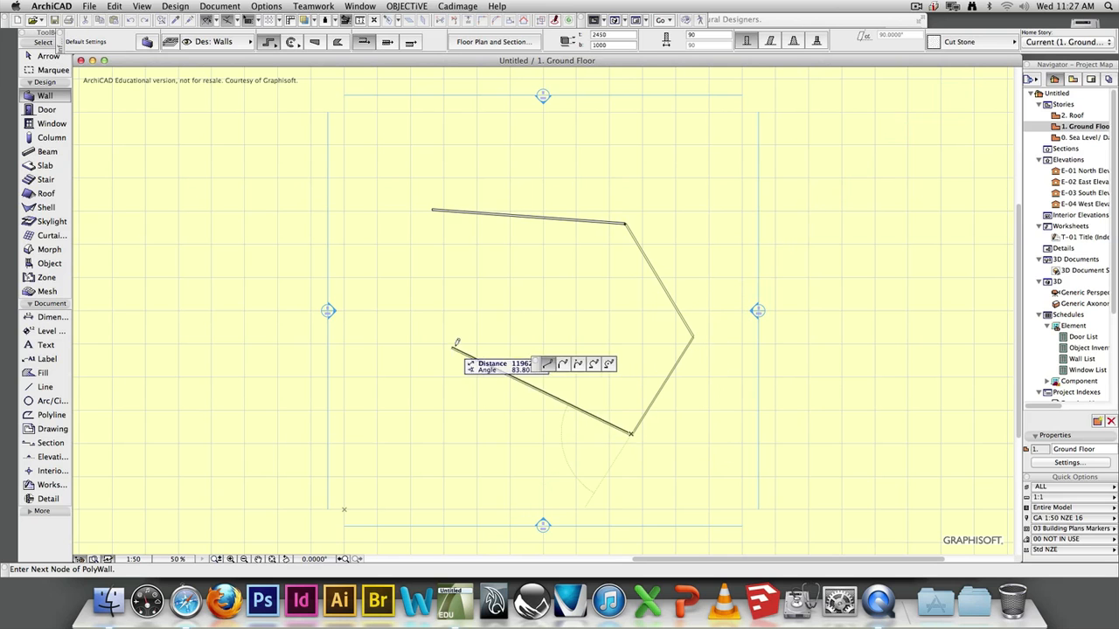
pyautogui.click(408, 350)
pyautogui.click(431, 211)
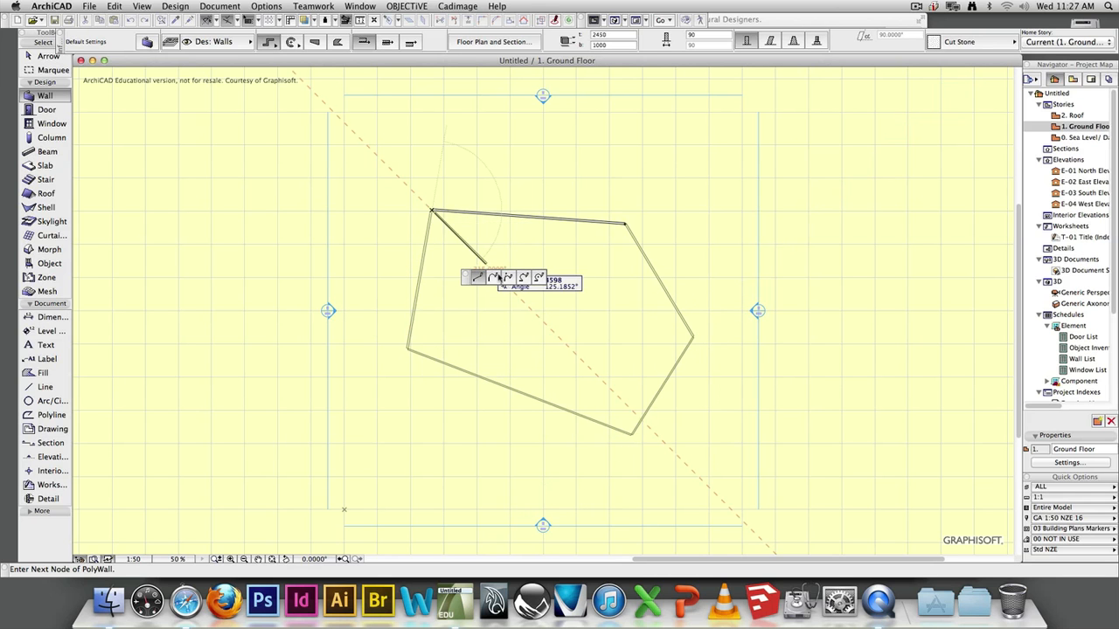
pyautogui.click(430, 211)
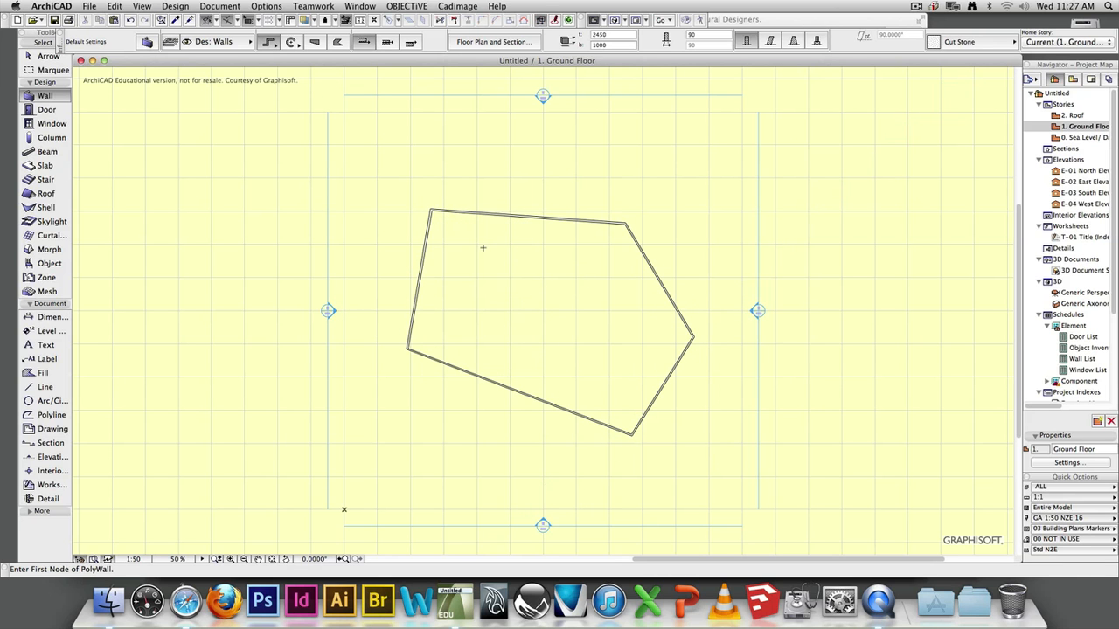
# Show the model in the 3D perspective view and orbit and zoom in to examine the walls' surface materials
pyautogui.press('F3')
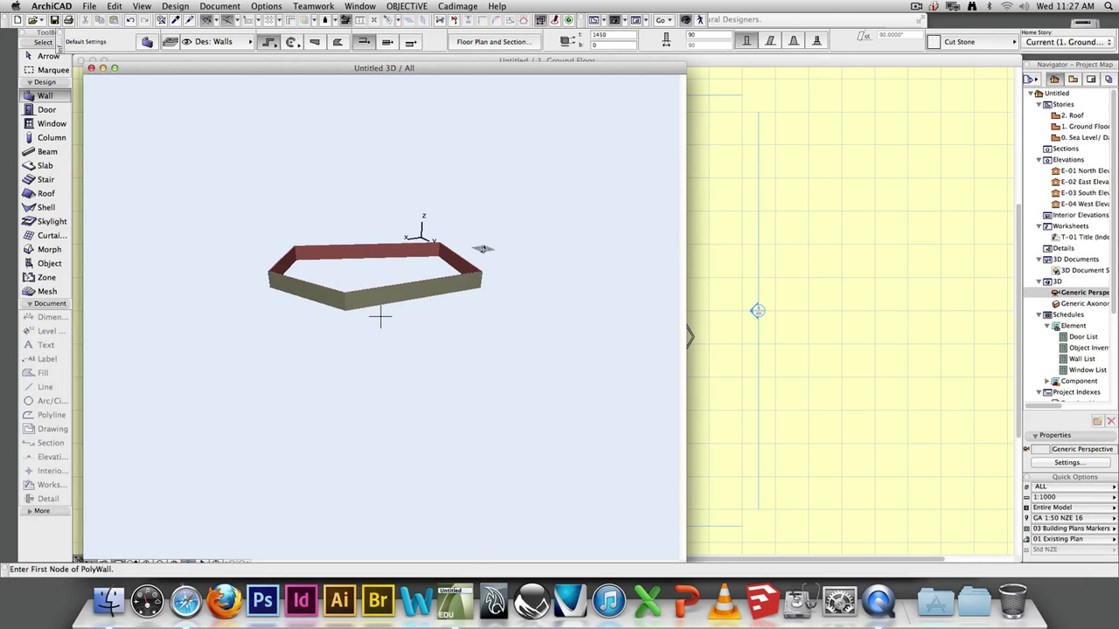
pyautogui.click(479, 270)
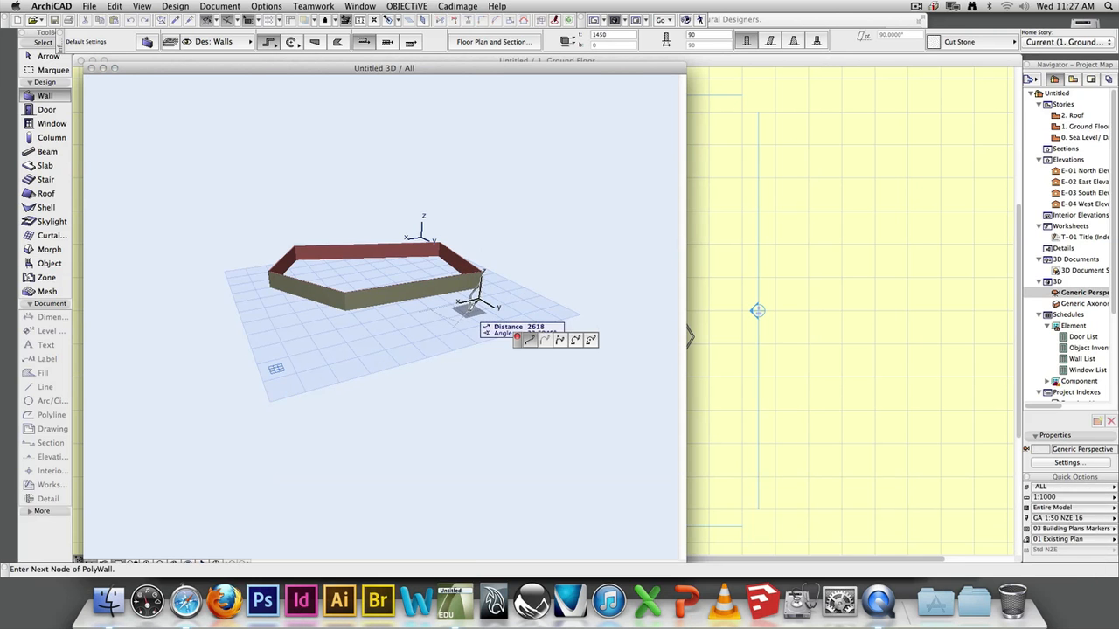
pyautogui.press('Escape')
pyautogui.press('Escape')
pyautogui.press('o')
pyautogui.moveTo(480, 282); pyautogui.dragTo(400, 306)
pyautogui.scroll(6, 399, 312)
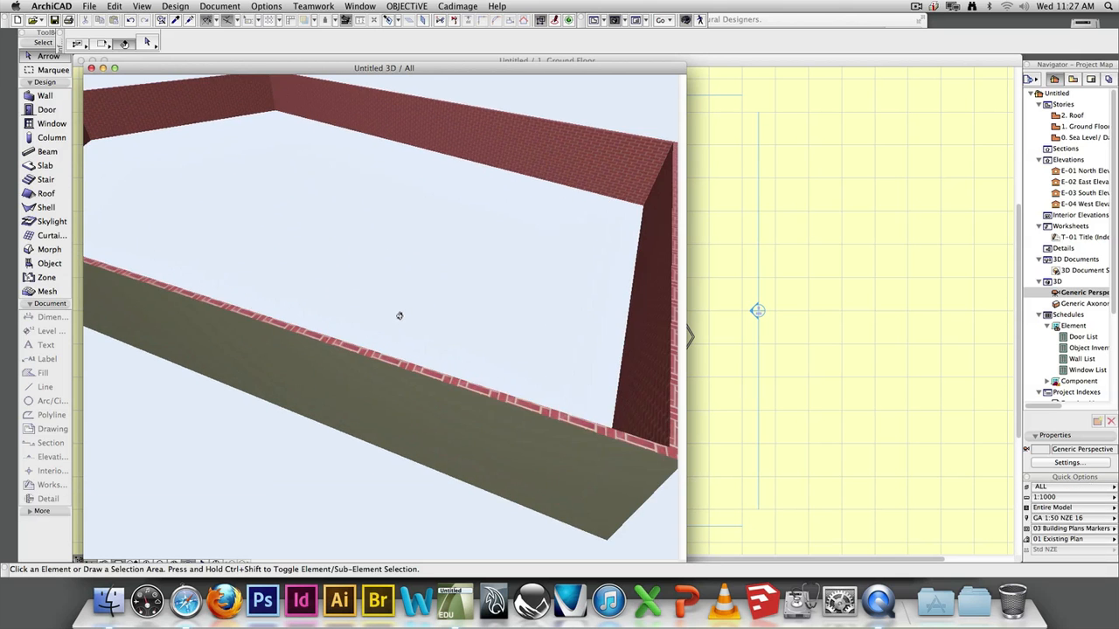
# Orbit and zoom around the closed wall outline in 3D to examine its corners and its inner, top and outer faces
pyautogui.moveTo(557, 411); pyautogui.dragTo(511, 378)
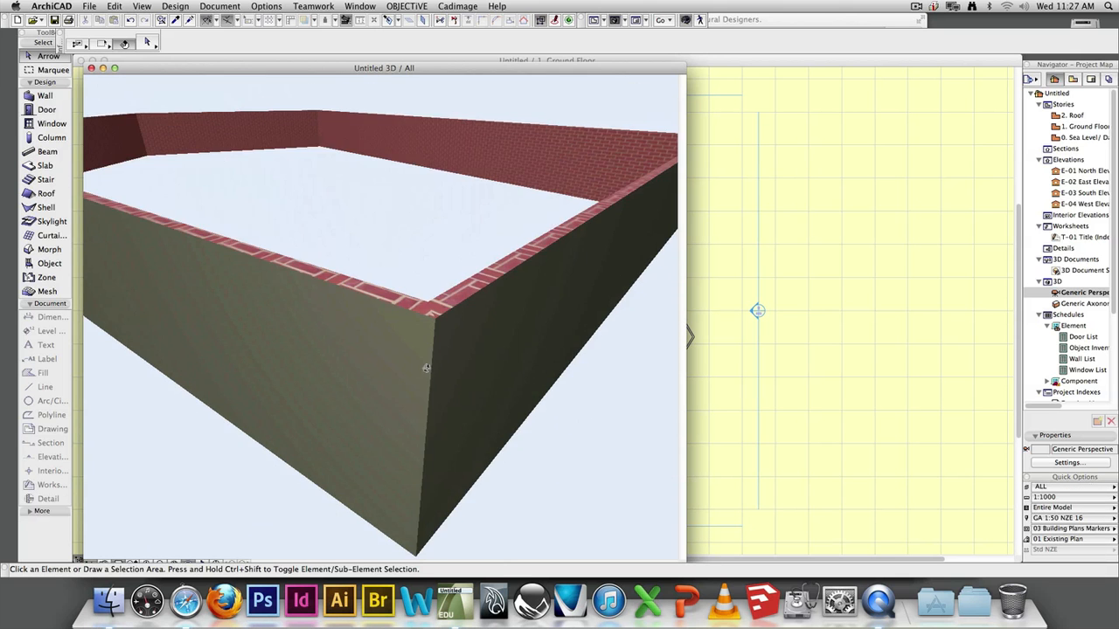
pyautogui.scroll(-8, 425, 368)
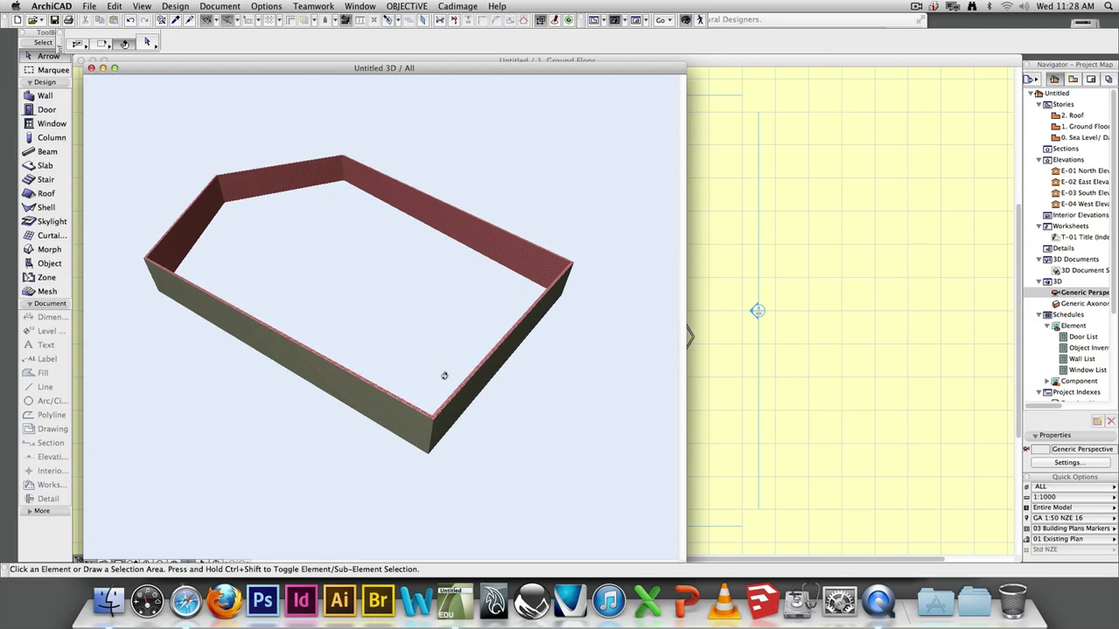
pyautogui.moveTo(444, 376); pyautogui.dragTo(245, 411)
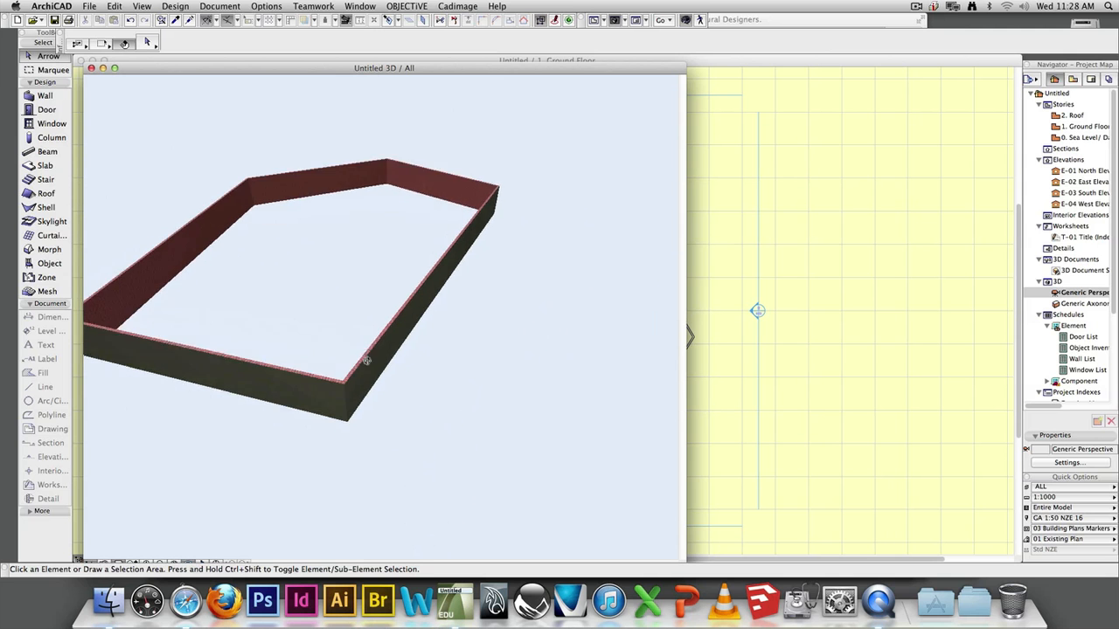
pyautogui.moveTo(366, 360); pyautogui.dragTo(357, 234)
pyautogui.scroll(5, 358, 234)
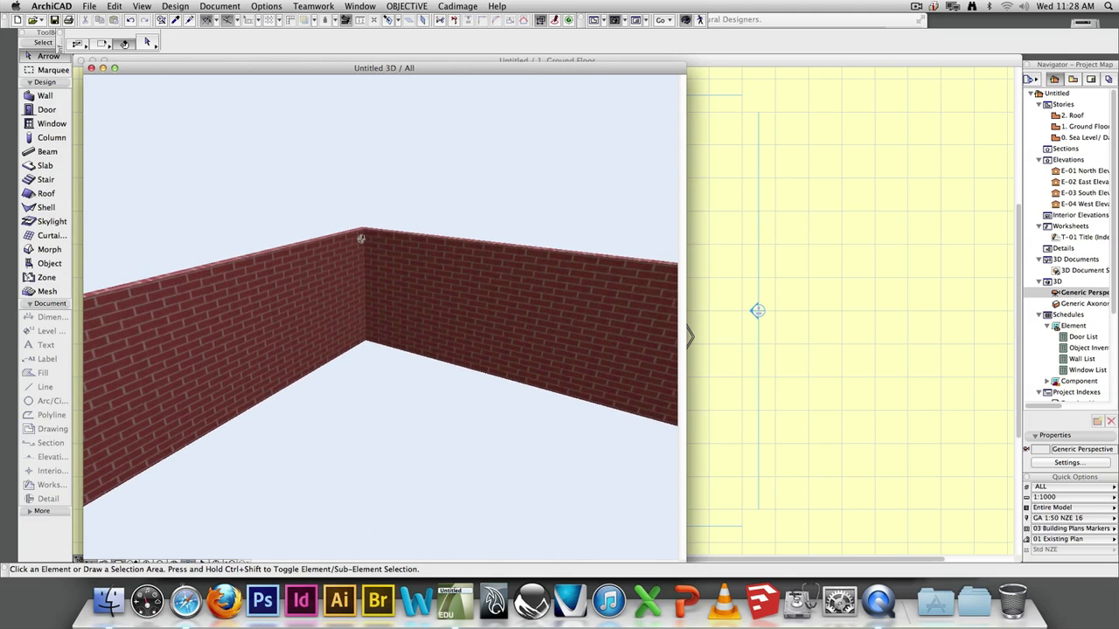
pyautogui.scroll(-8, 365, 244)
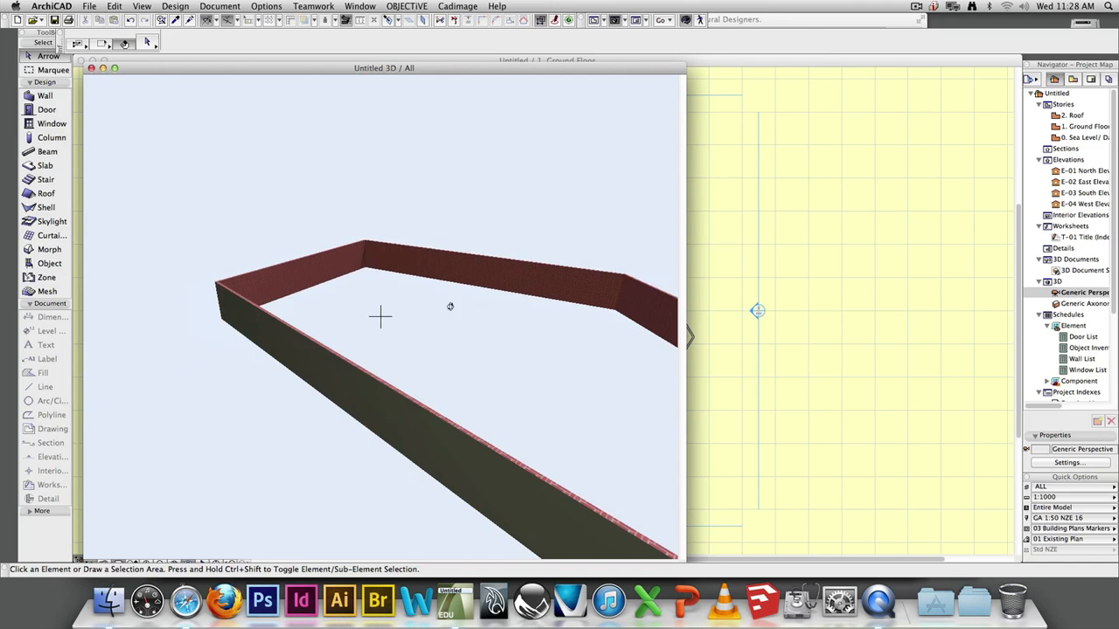
pyautogui.moveTo(449, 307); pyautogui.dragTo(420, 363)
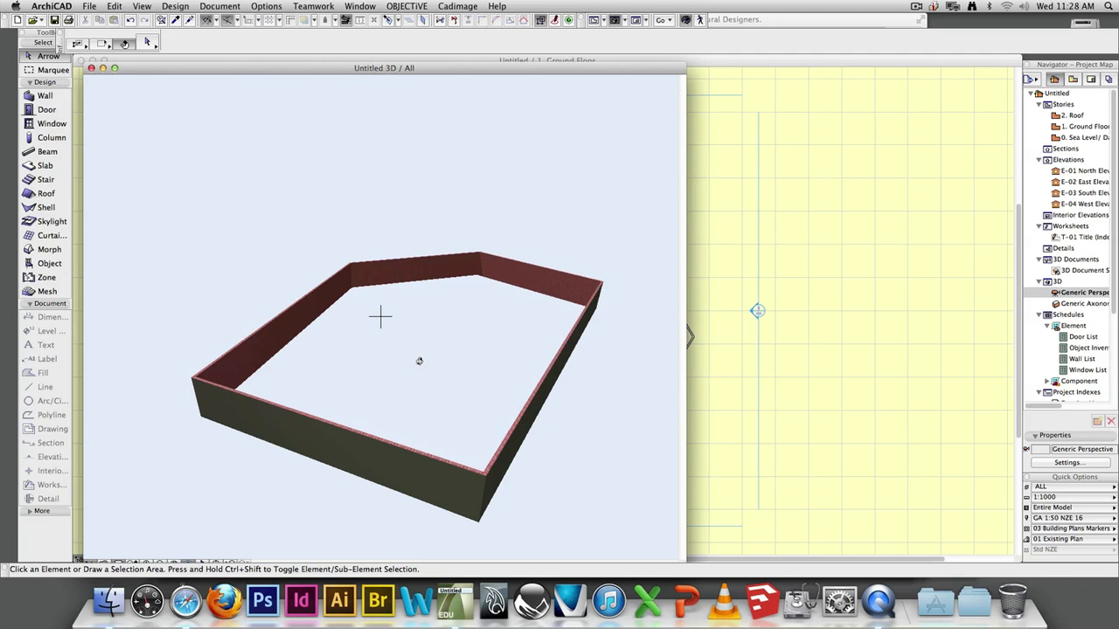
# Return to the ground floor plan and stretch the lower end of the leftmost wall slightly away from its corner with the neighbouring wall
pyautogui.press('F2')
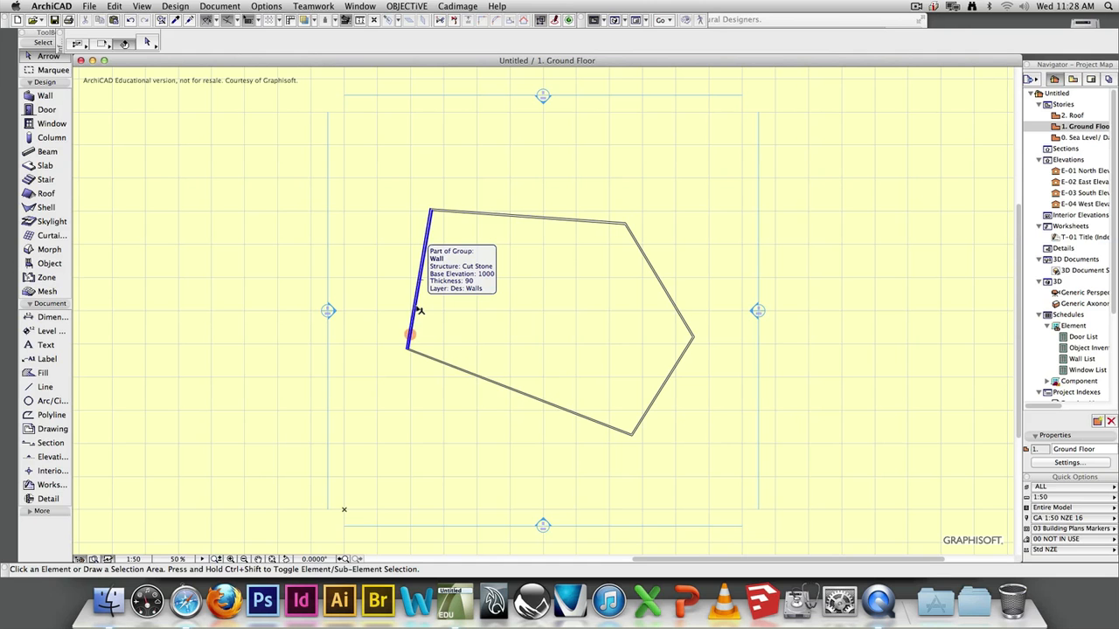
pyautogui.scroll(5, 419, 309)
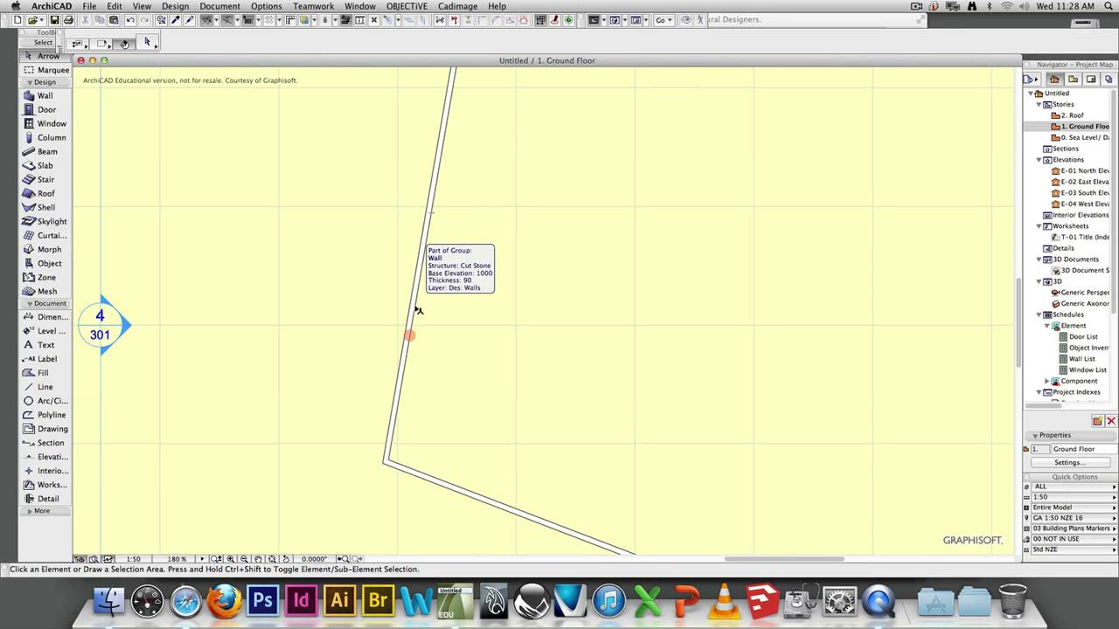
pyautogui.click(419, 309)
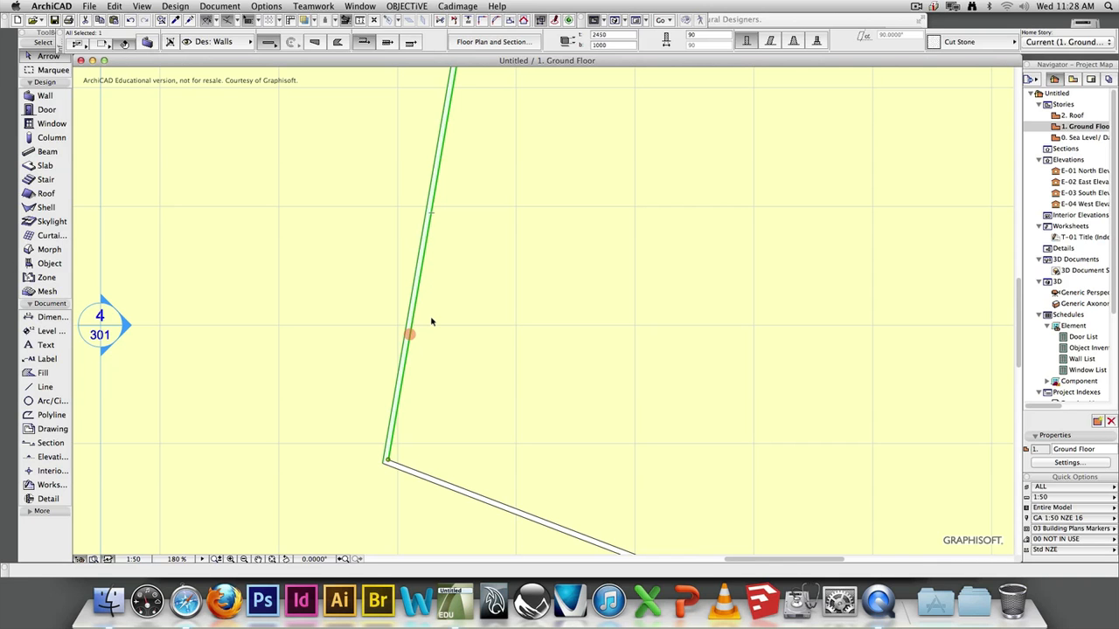
pyautogui.click(417, 367)
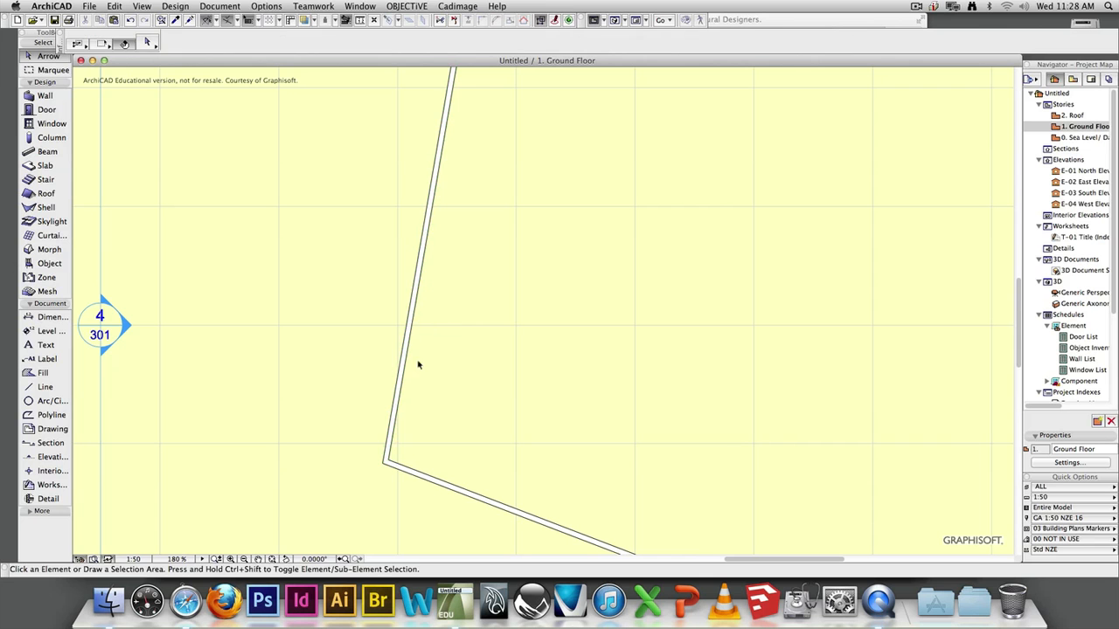
pyautogui.click(405, 362)
pyautogui.click(388, 461)
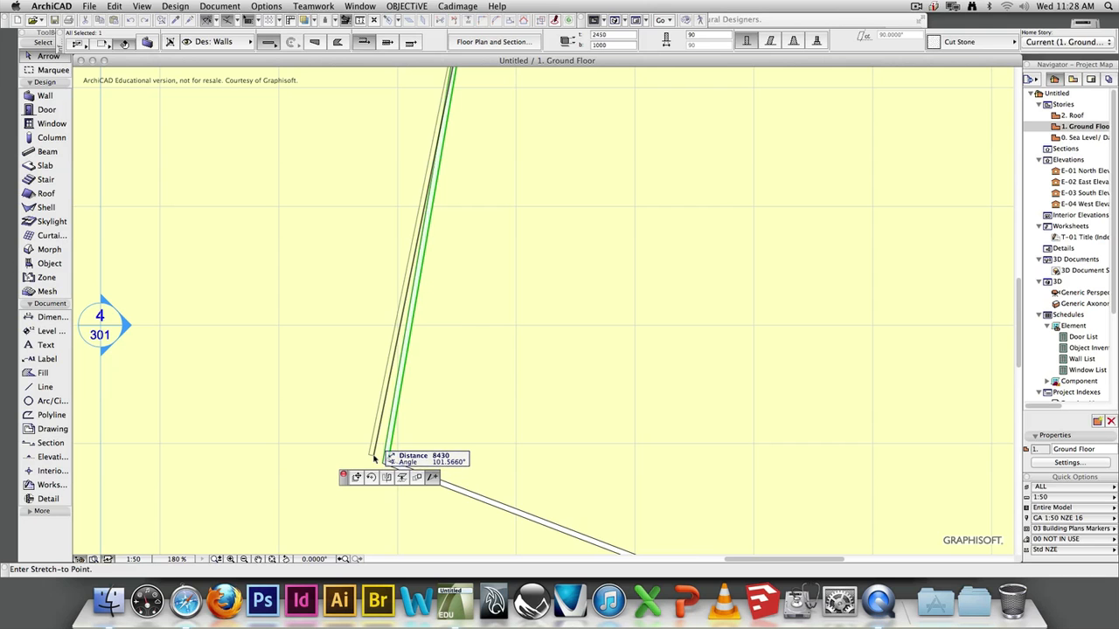
pyautogui.scroll(-6, 386, 465)
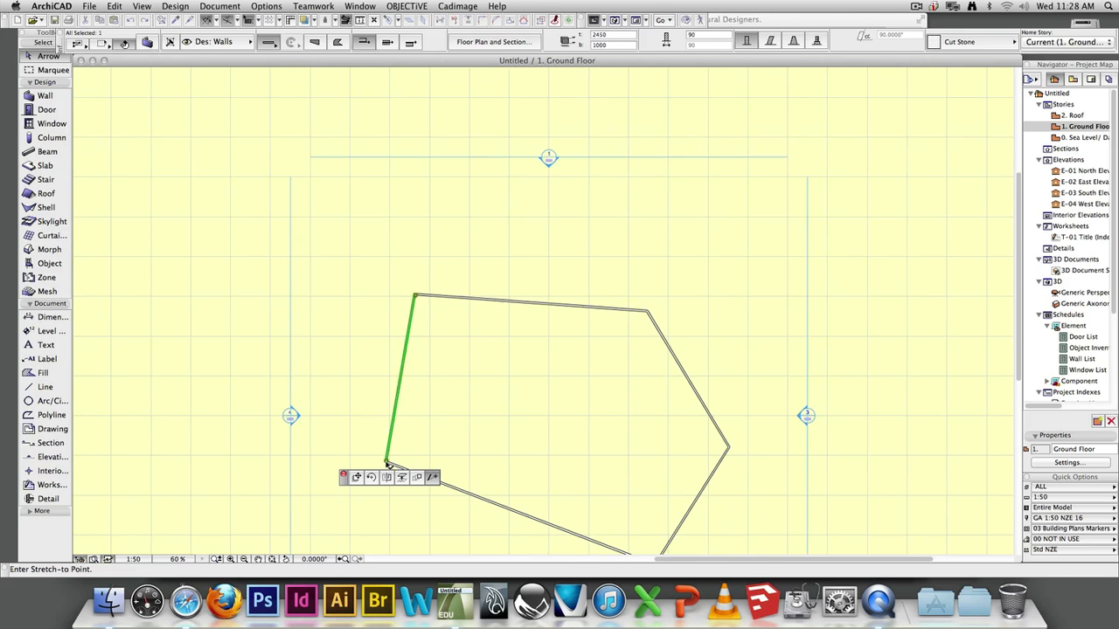
pyautogui.scroll(10, 386, 465)
pyautogui.scroll(8, 386, 465)
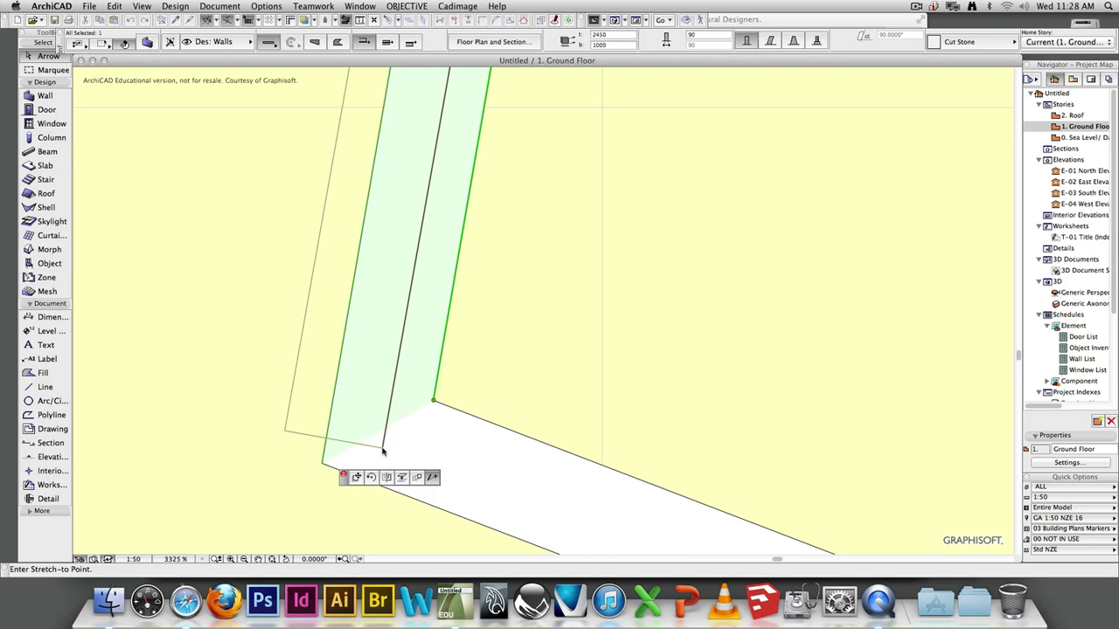
pyautogui.click(382, 448)
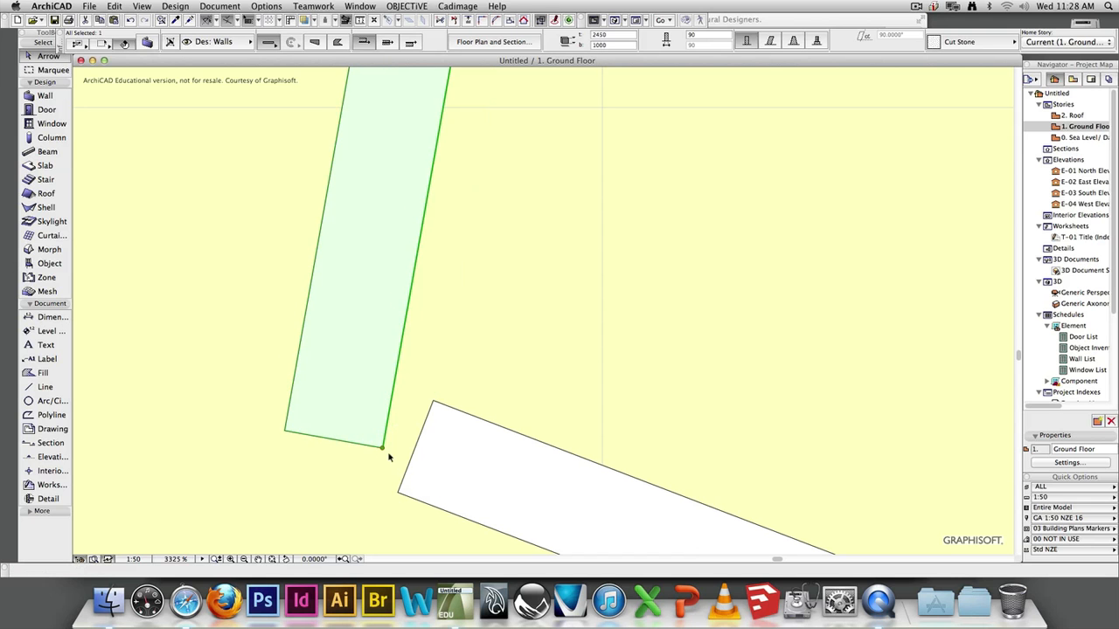
# Stretch the leftmost wall's lower end to a point near the neighbouring wall, snap it onto that wall's inner corner, and deselect it
pyautogui.click(381, 448)
pyautogui.click(420, 460)
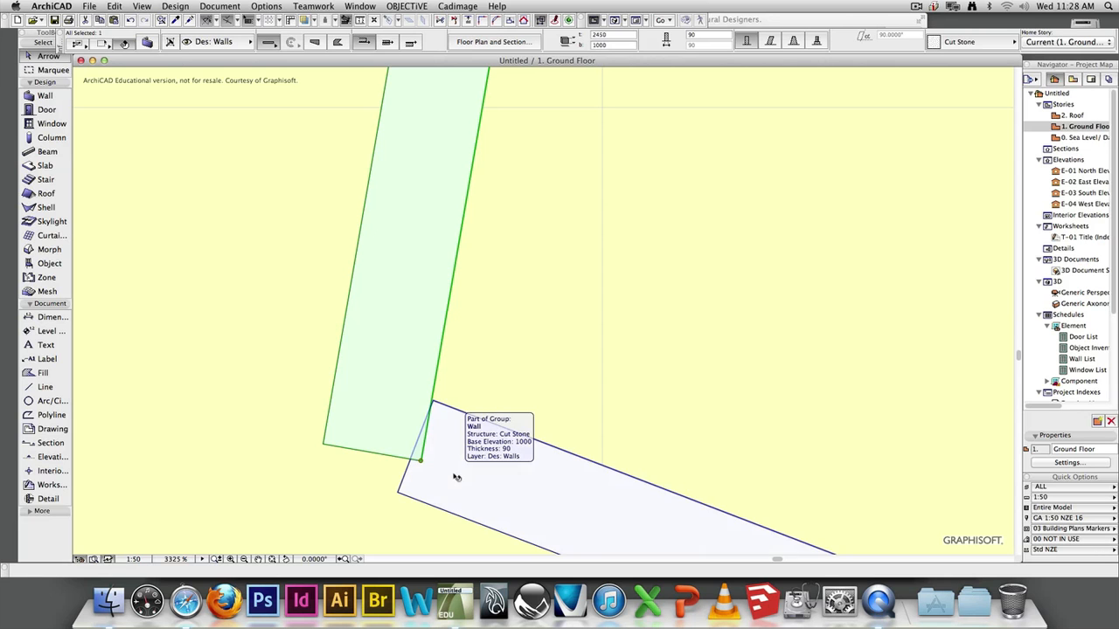
pyautogui.click(420, 461)
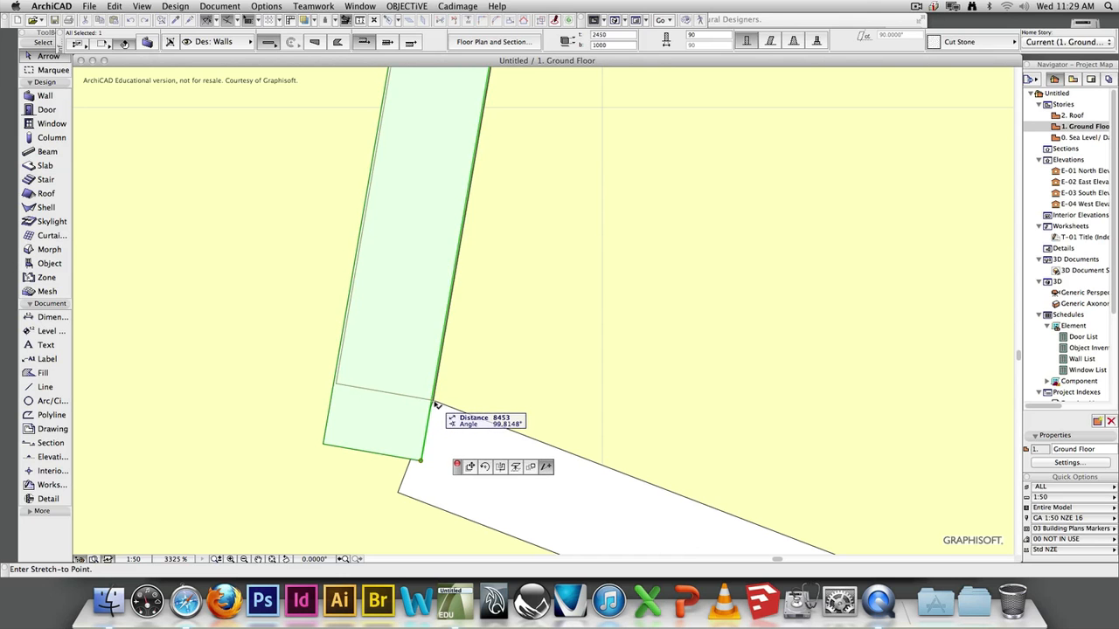
pyautogui.click(434, 403)
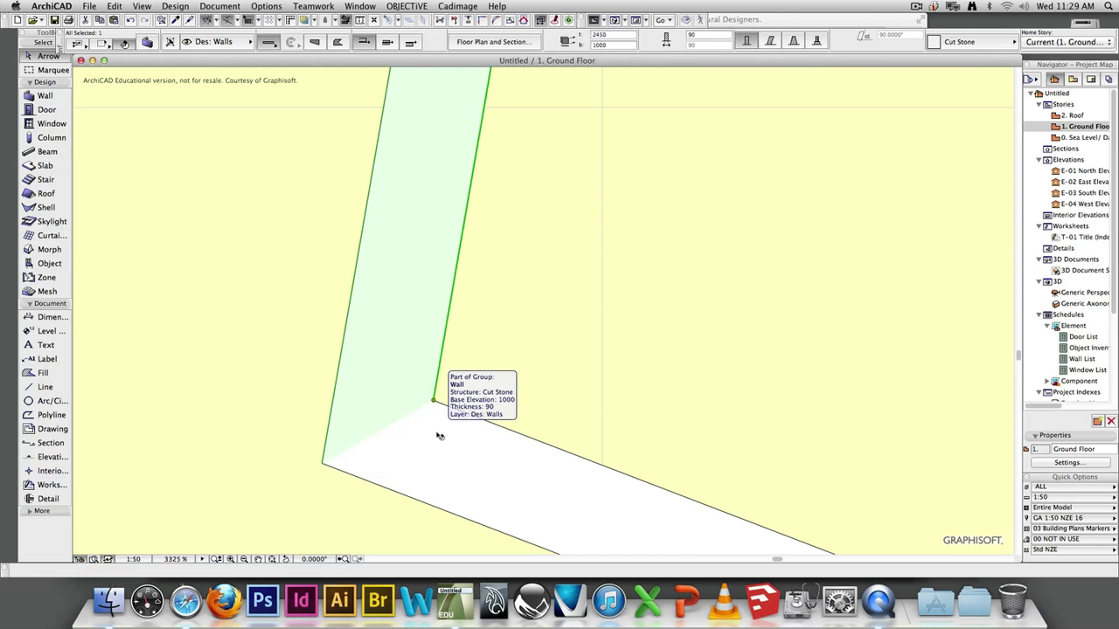
pyautogui.click(268, 404)
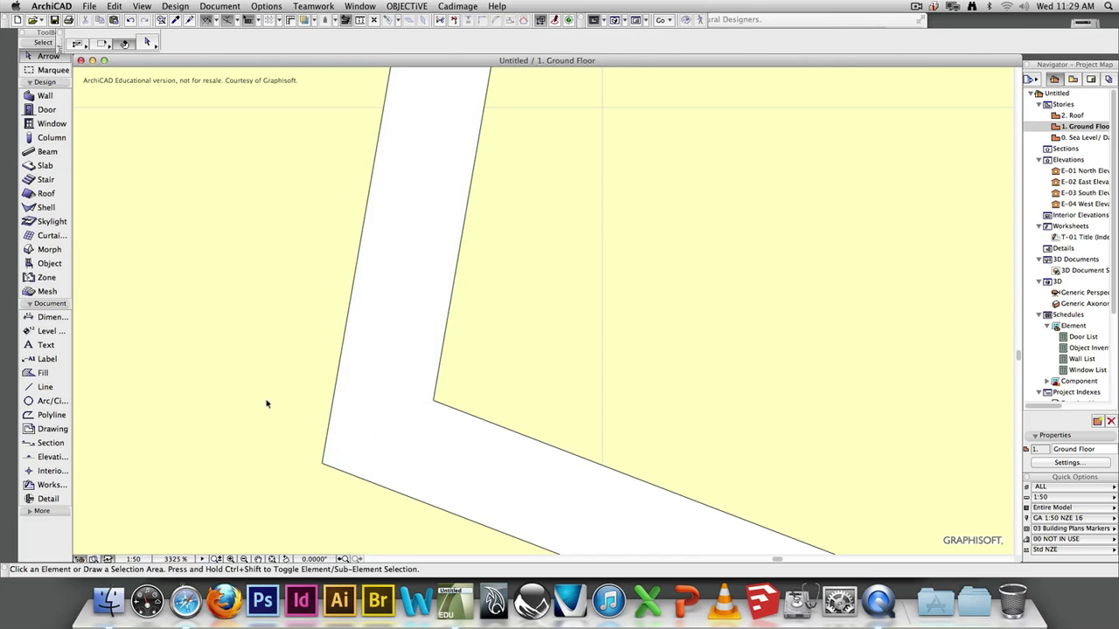
# Reselect the leftmost wall and stretch its lower end to several loose points around the corner, finishing on the neighbouring wall's inner corner
pyautogui.click(392, 377)
pyautogui.click(432, 401)
pyautogui.click(403, 449)
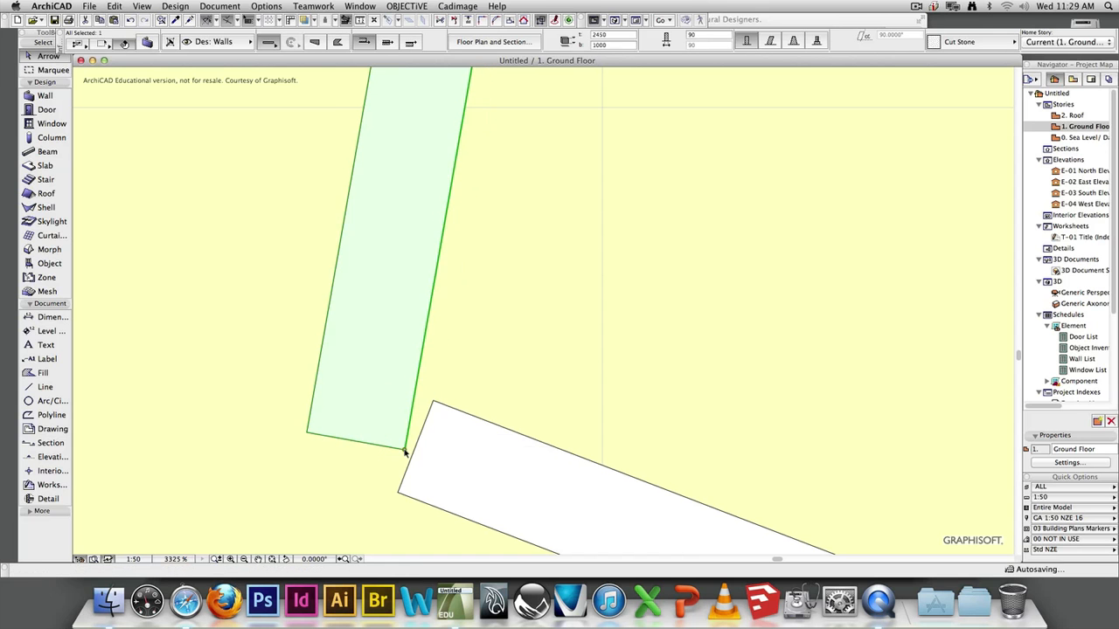
pyautogui.click(405, 449)
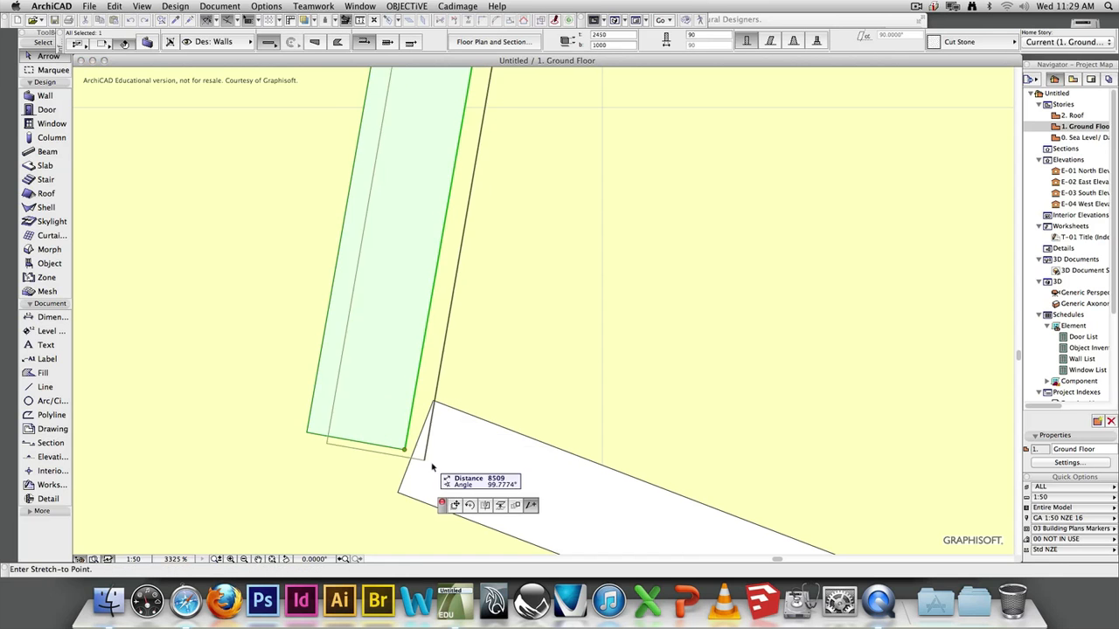
pyautogui.click(424, 473)
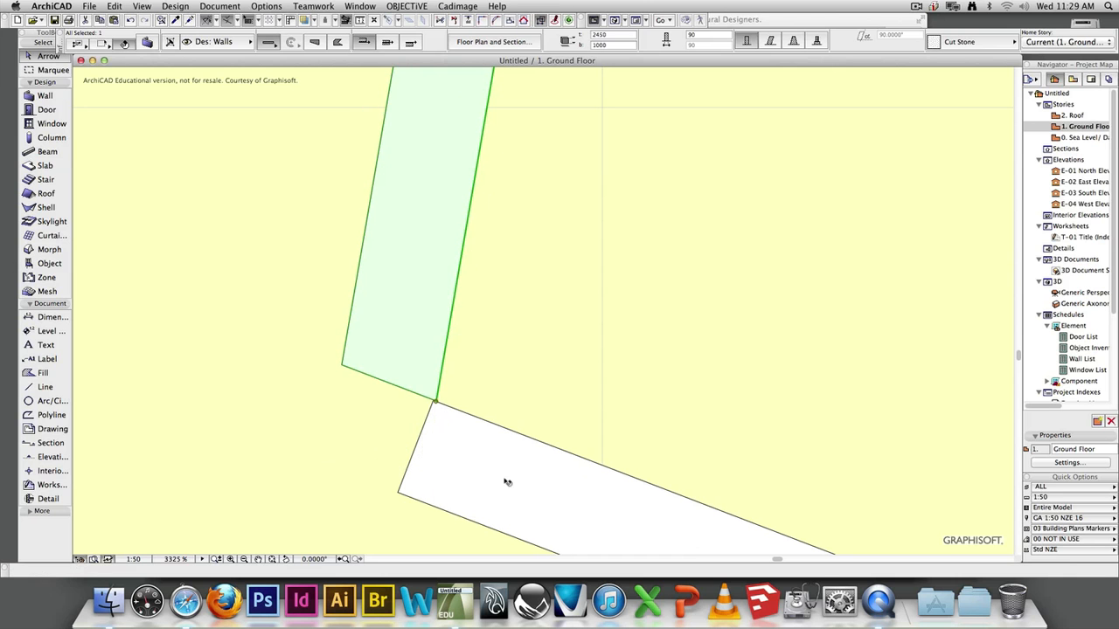
pyautogui.click(435, 401)
pyautogui.click(382, 395)
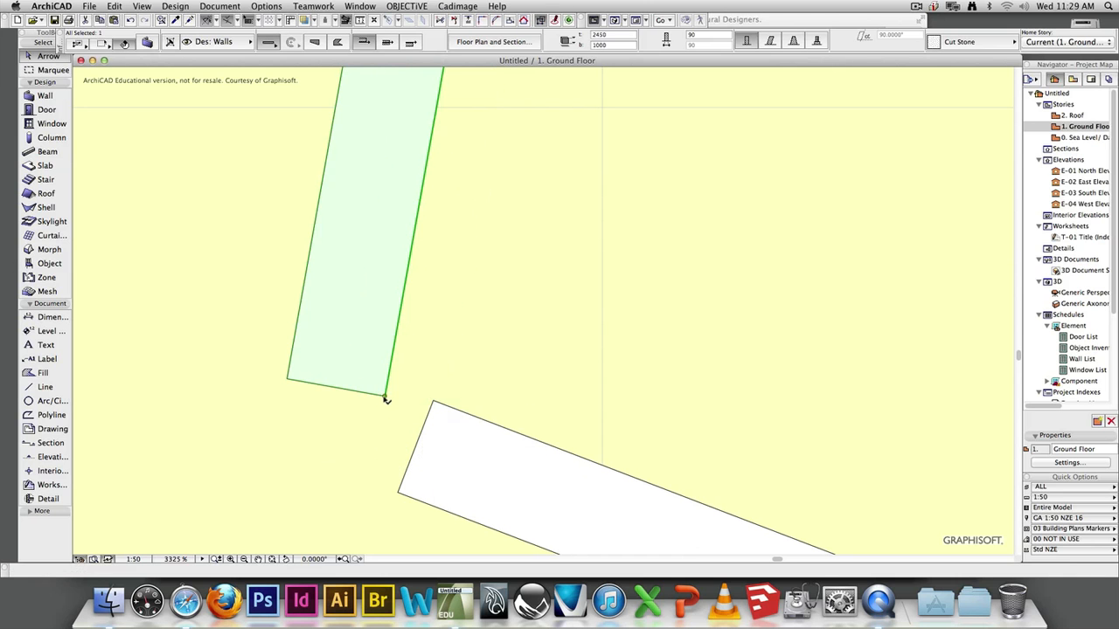
pyautogui.click(384, 398)
pyautogui.click(405, 443)
pyautogui.click(406, 443)
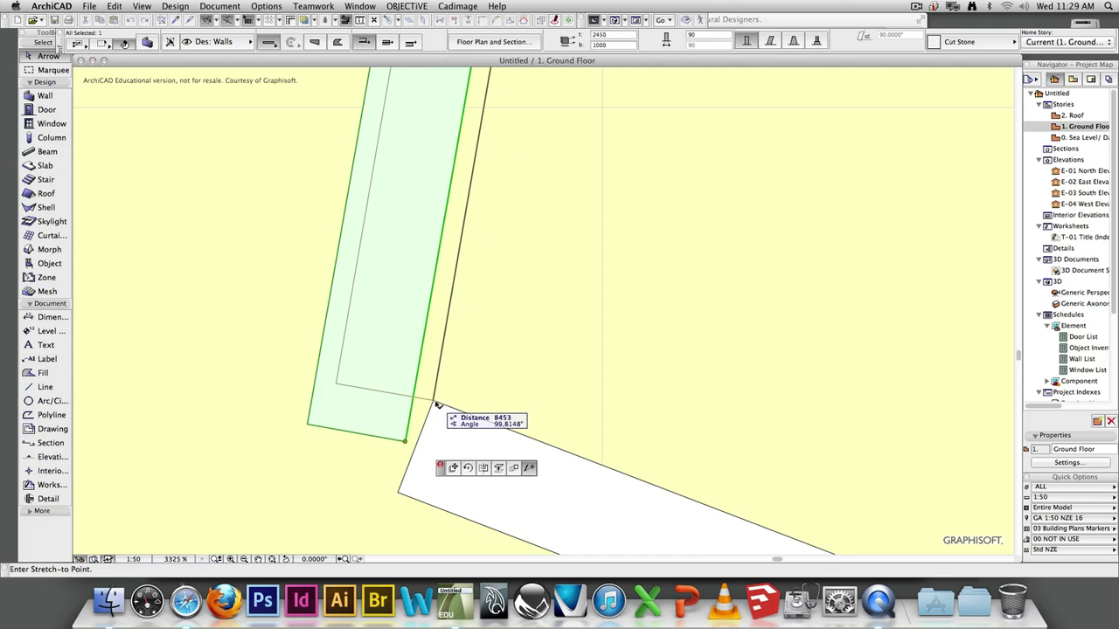
pyautogui.click(435, 403)
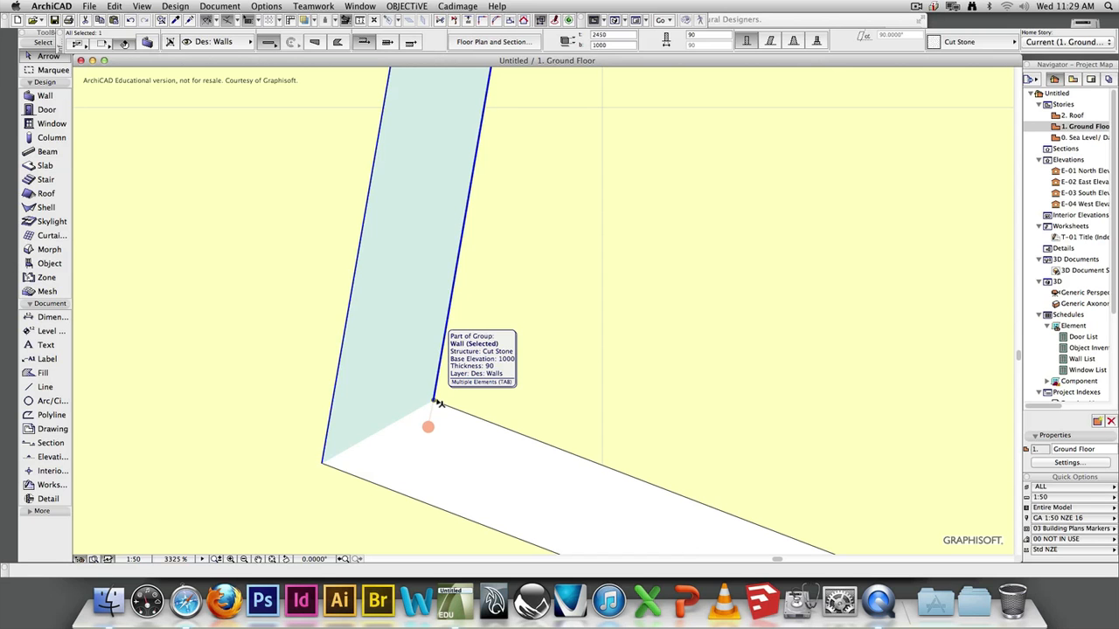
# Pull the leftmost wall's lower end off the corner once more, snap it back onto the neighbouring wall's reference line end, and deselect it
pyautogui.click(435, 403)
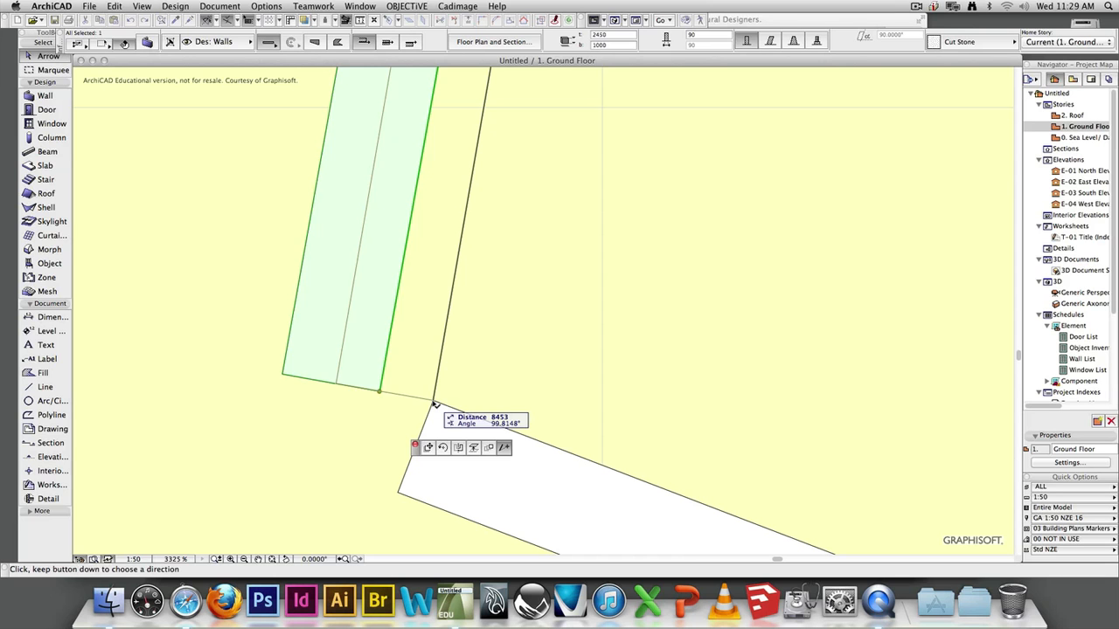
pyautogui.click(435, 403)
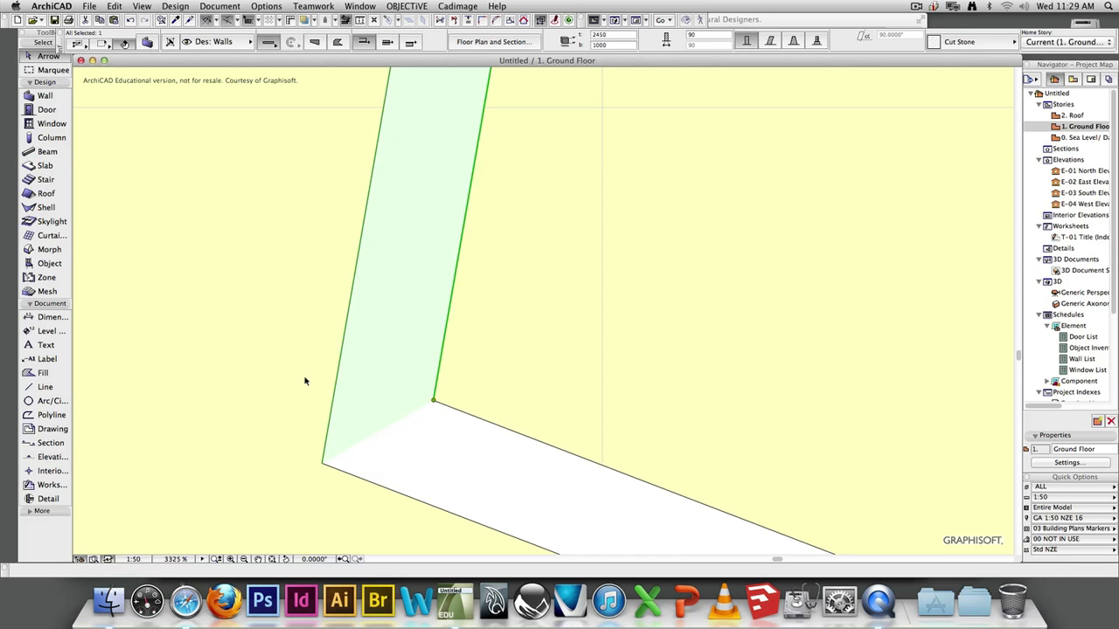
pyautogui.press('Escape')
# View the whole wall outline in plan, show it in 3D, and reposition the 3D window so its navigation controls are accessible
pyautogui.scroll(-15, 306, 385)
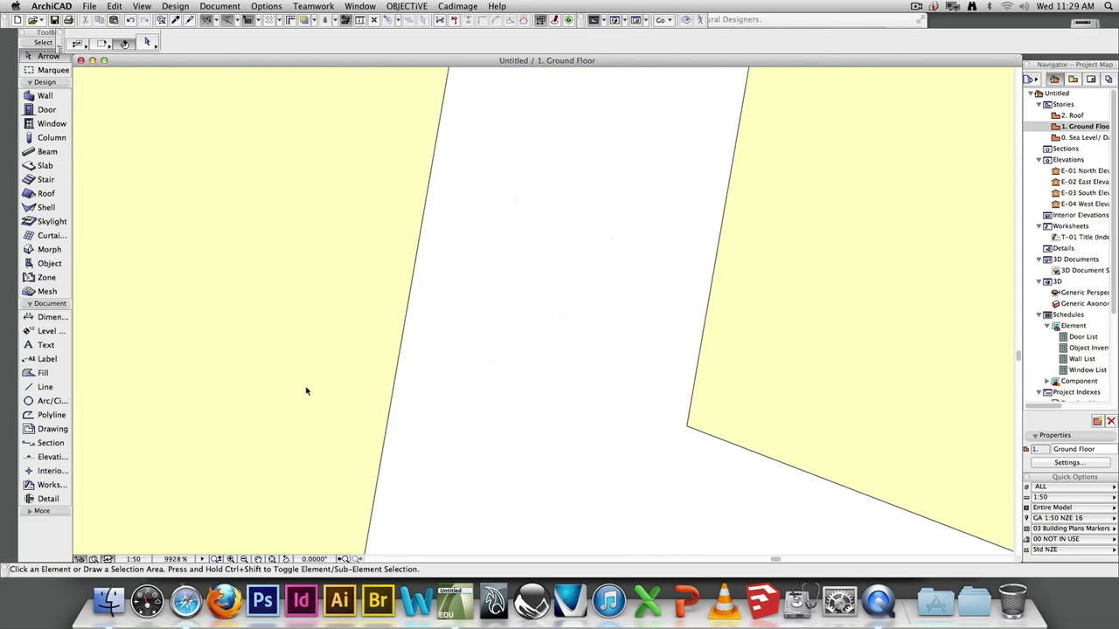
pyautogui.scroll(-2, 309, 391)
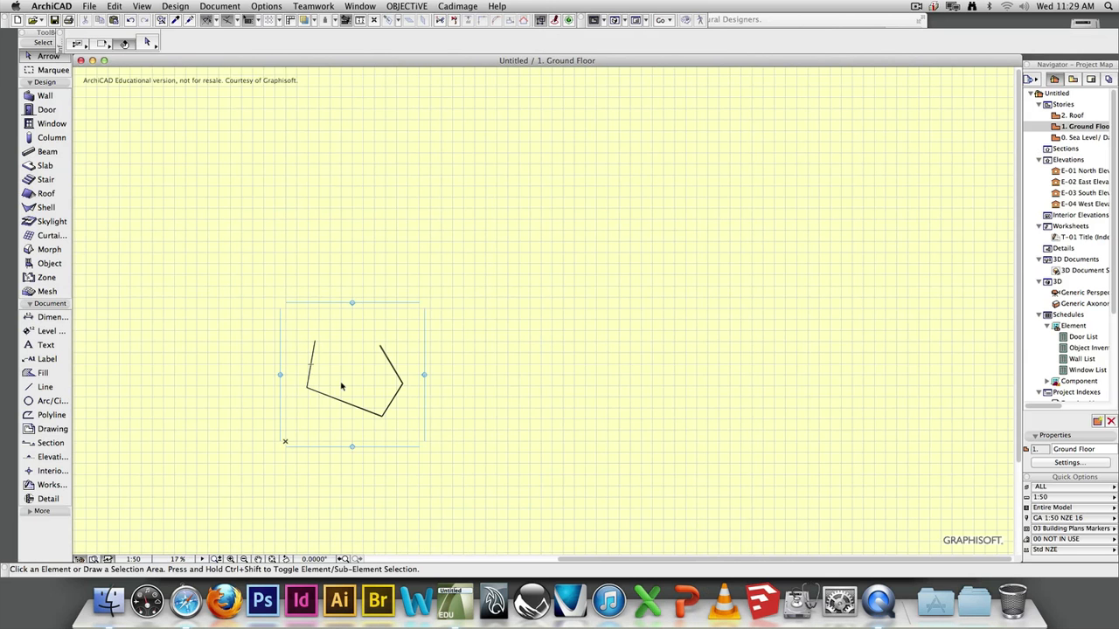
pyautogui.scroll(4, 381, 407)
pyautogui.moveTo(402, 422); pyautogui.dragTo(440, 341, button='middle')
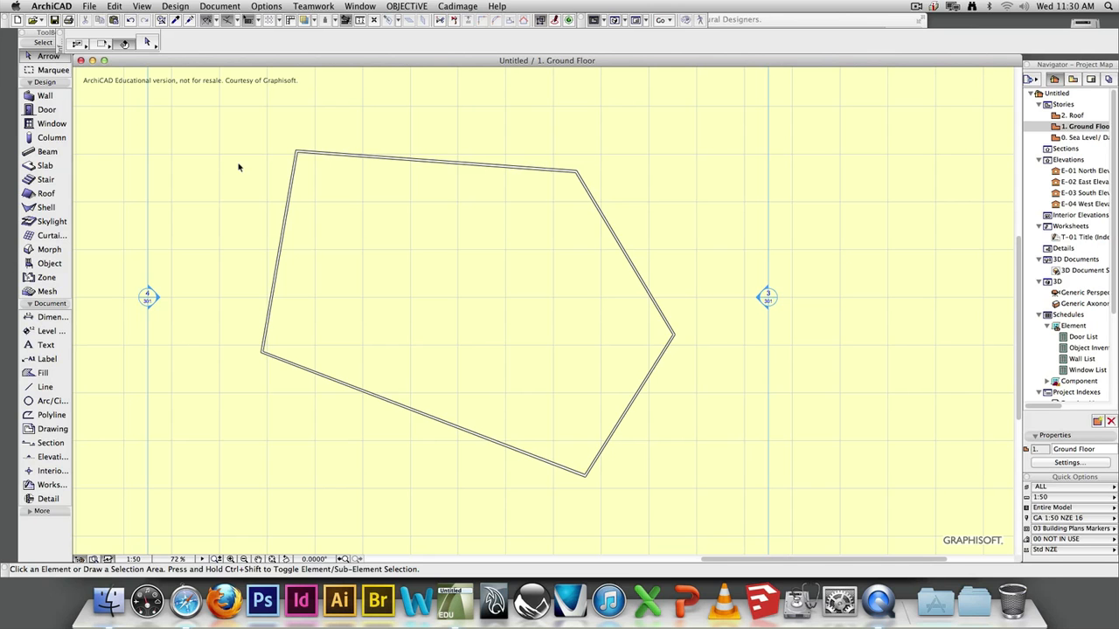
pyautogui.press('F3')
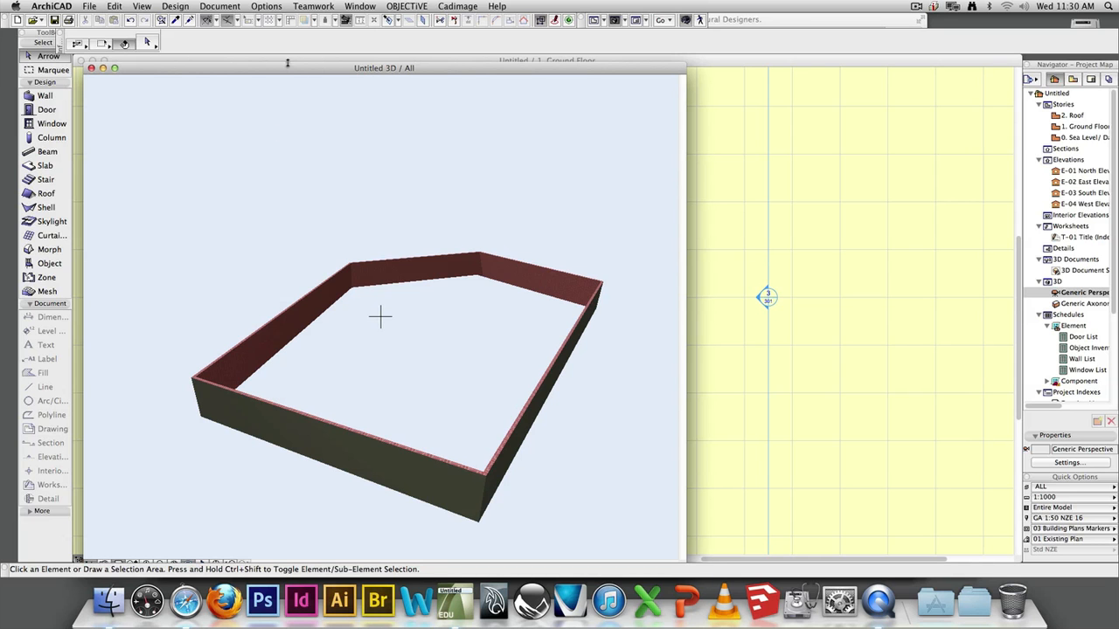
pyautogui.moveTo(288, 63); pyautogui.dragTo(291, 55)
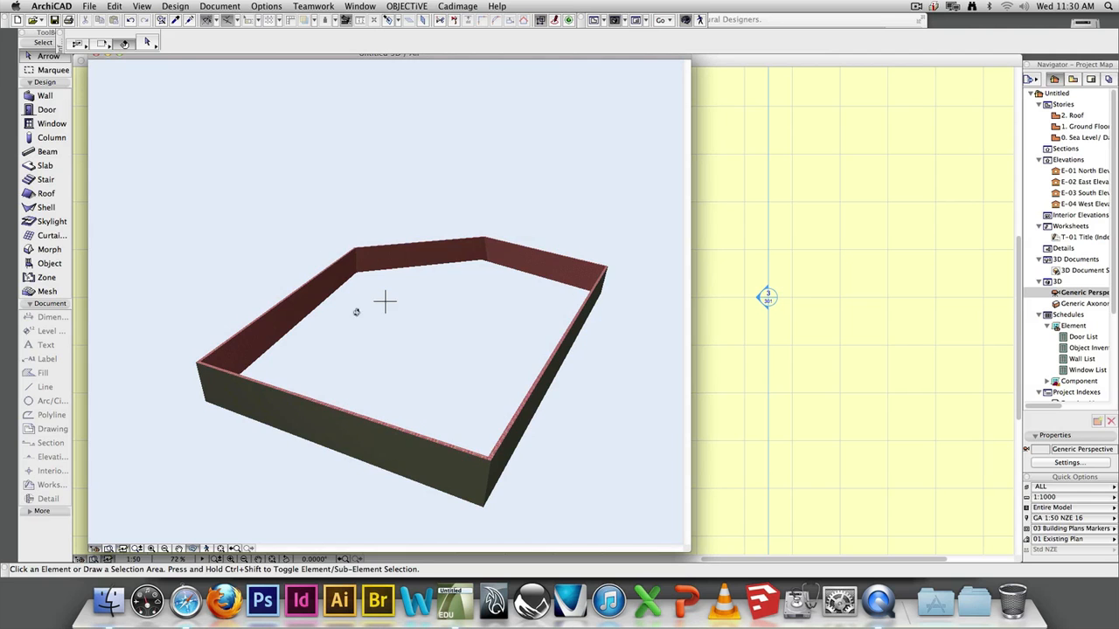
pyautogui.moveTo(357, 312)
pyautogui.mouseDown()
pyautogui.moveTo(437, 317)
pyautogui.moveTo(323, 342)
pyautogui.moveTo(406, 229)
pyautogui.moveTo(360, 323)
pyautogui.mouseUp()
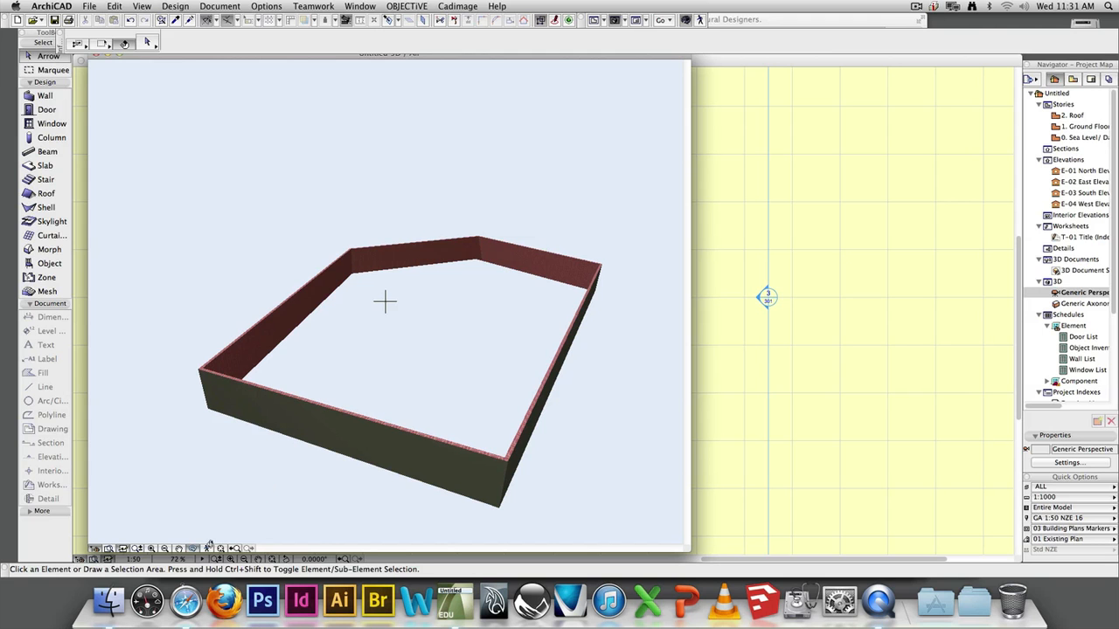
# Start 3D Explore and move the camera forward, backward and sideways to view the whole wall outline
pyautogui.click(208, 549)
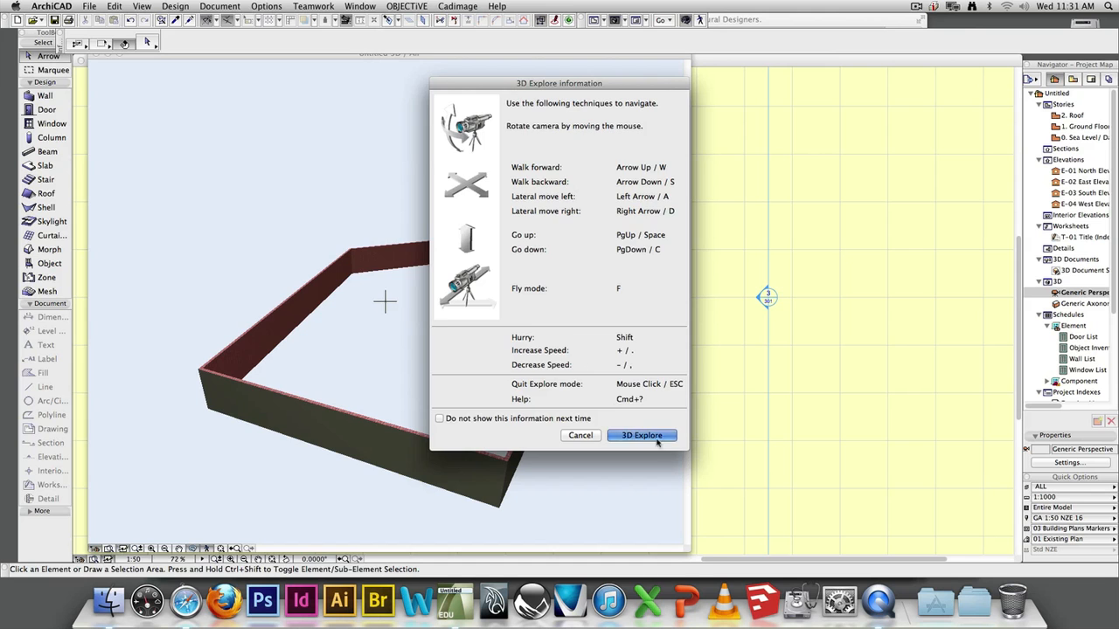
pyautogui.click(643, 435)
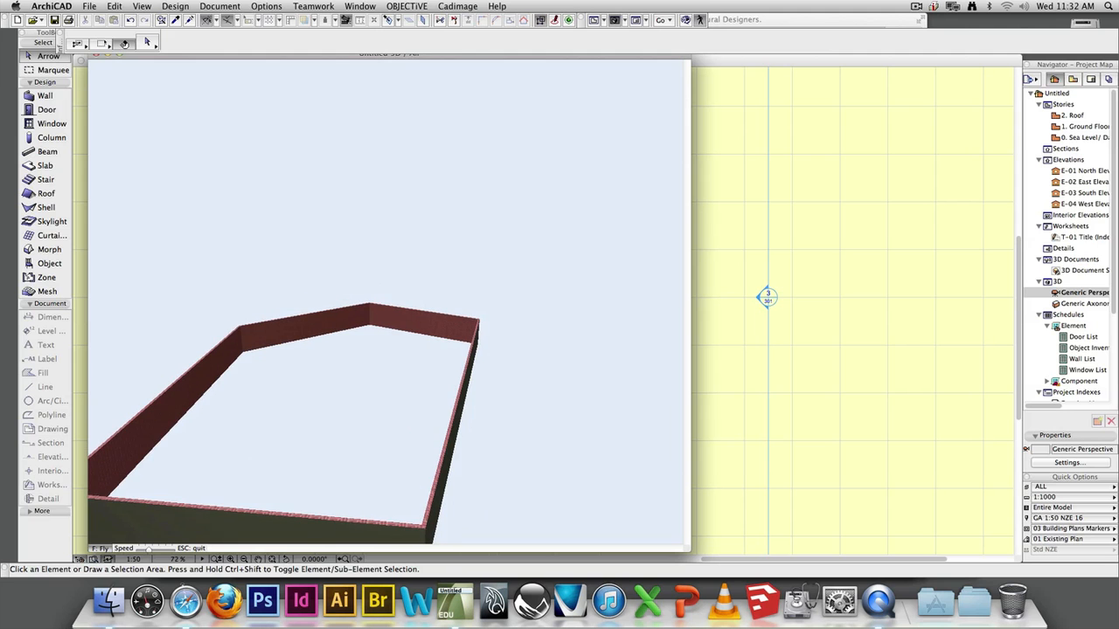
pyautogui.press('Up')
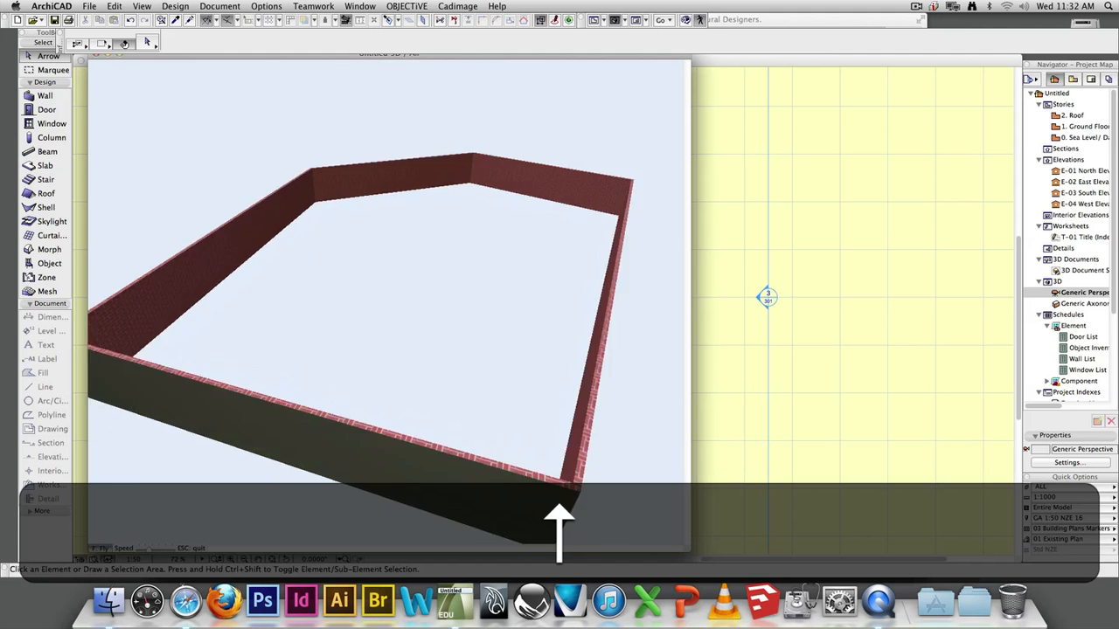
pyautogui.press('Down')
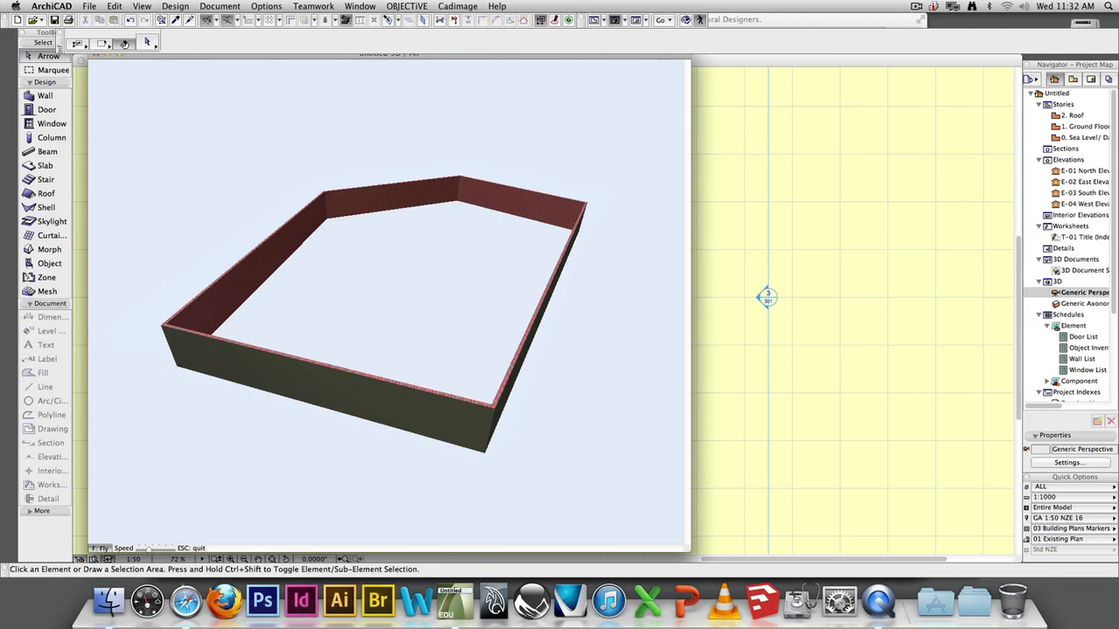
pyautogui.press('Left')
pyautogui.press('Down')
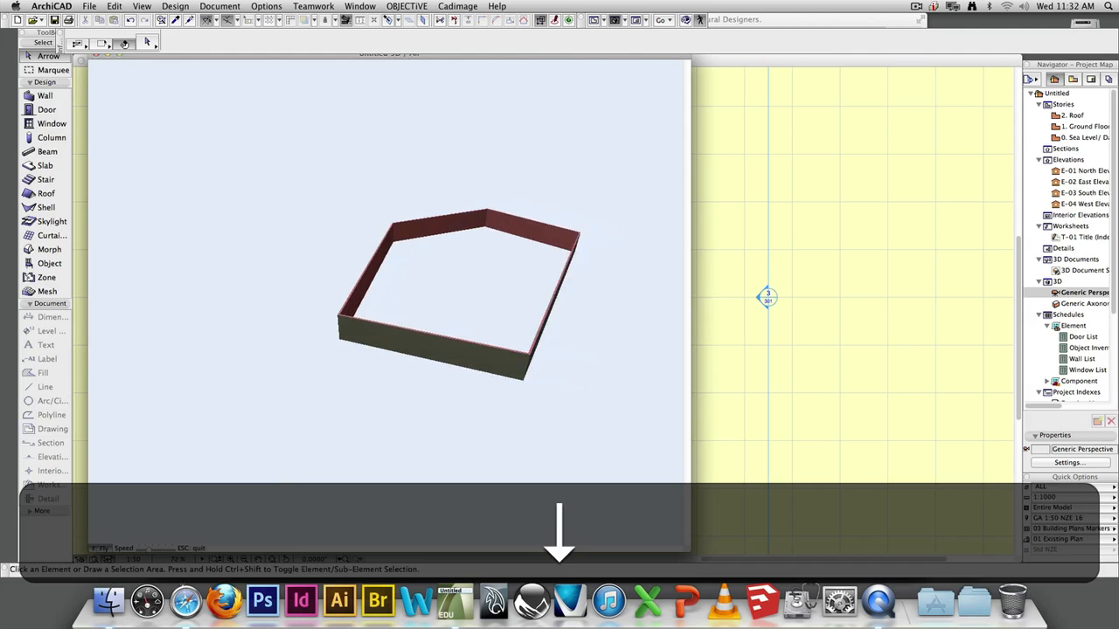
pyautogui.press('Down')
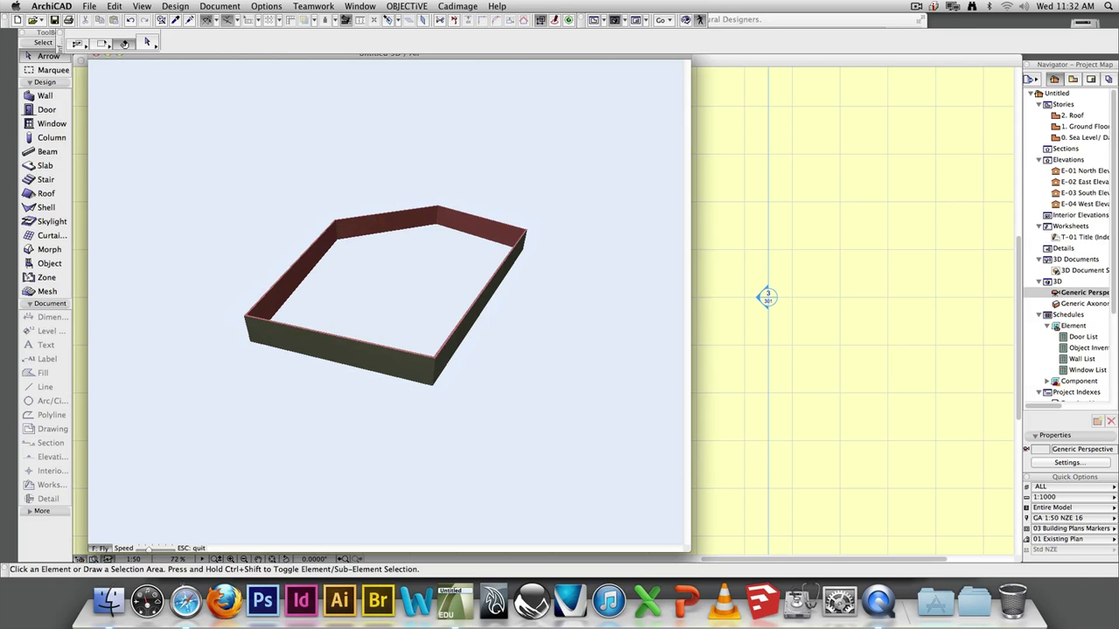
# Walk towards and away from the wall outline with sideways moves to examine its corners, and quit Explore mode
pyautogui.press('w')
pyautogui.press('s')
pyautogui.press('a')
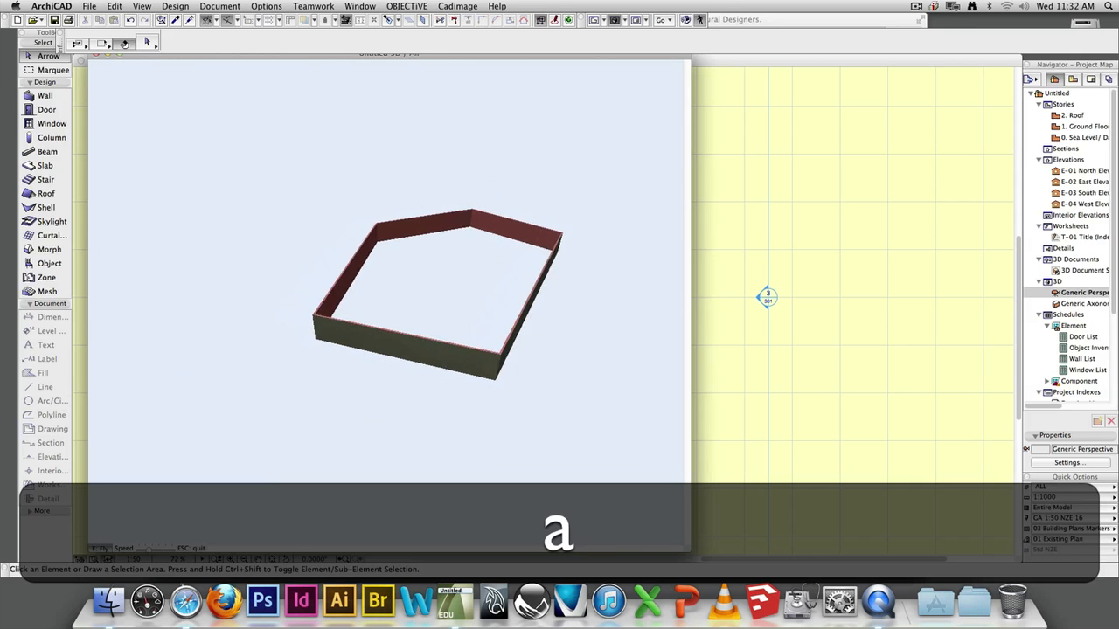
pyautogui.press('d')
pyautogui.press('w')
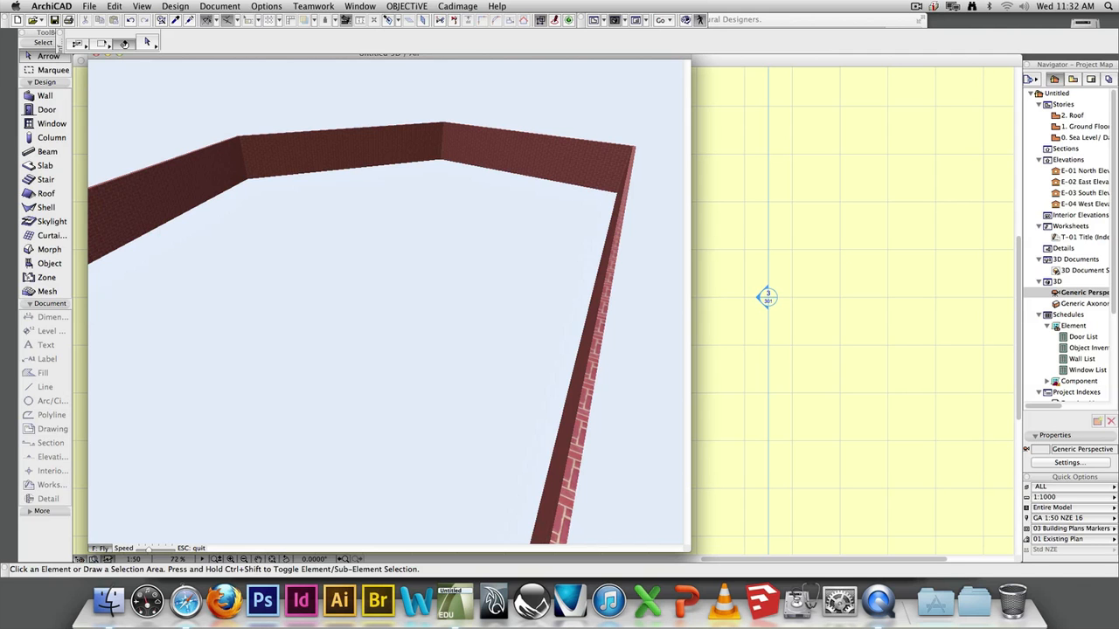
pyautogui.press('d')
pyautogui.press('s')
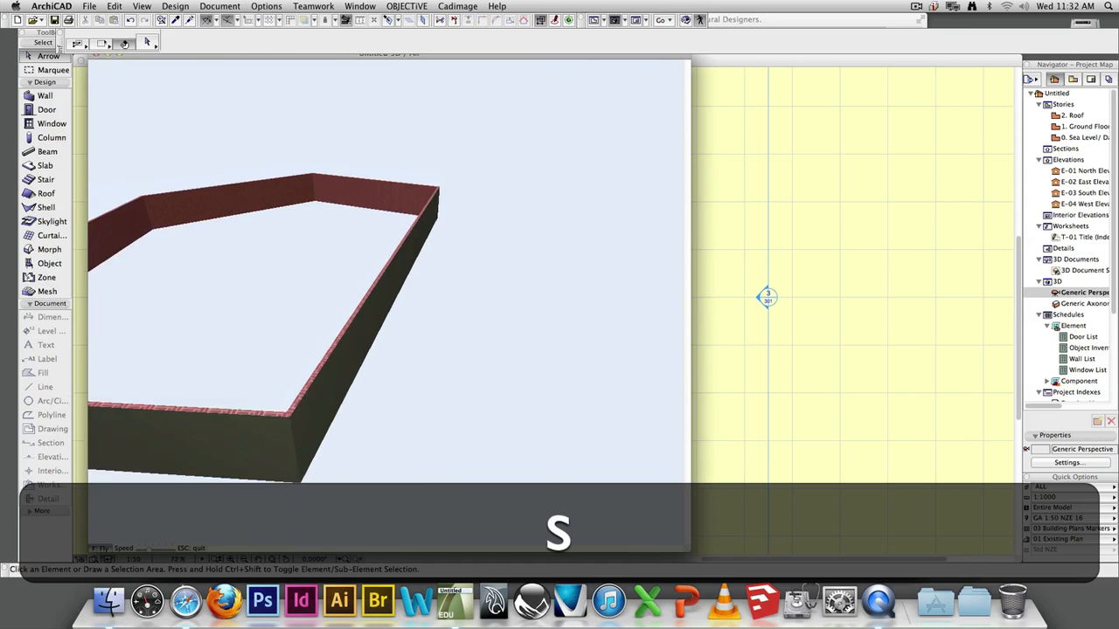
pyautogui.press('Escape')
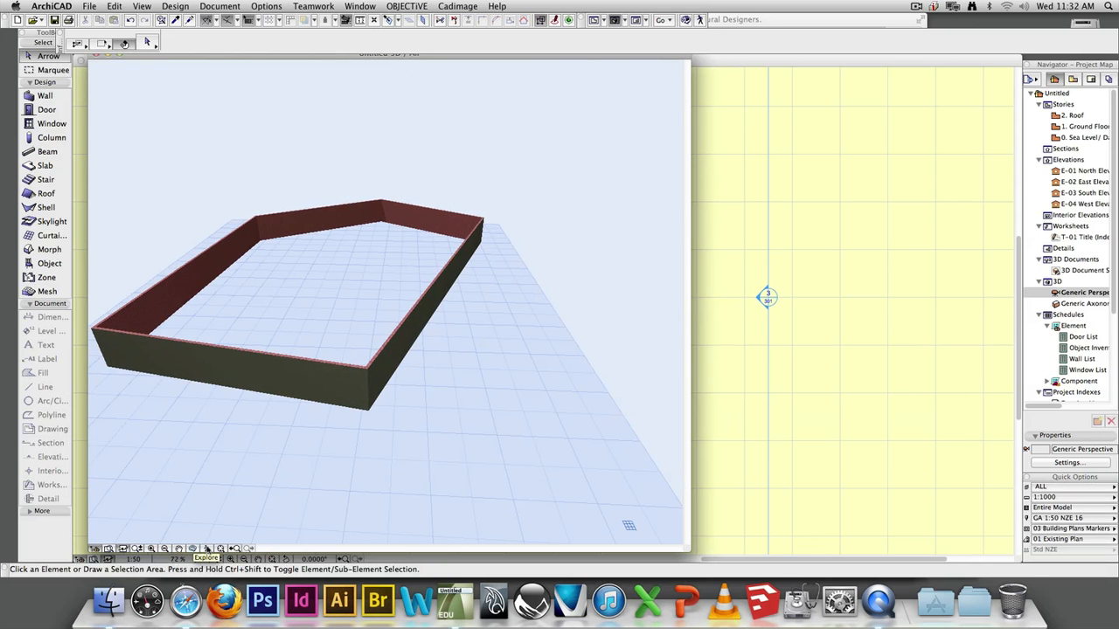
# Re-enter 3D Explore and circle the outside of the wall outline to examine it from several sides
pyautogui.click(206, 548)
pyautogui.click(639, 432)
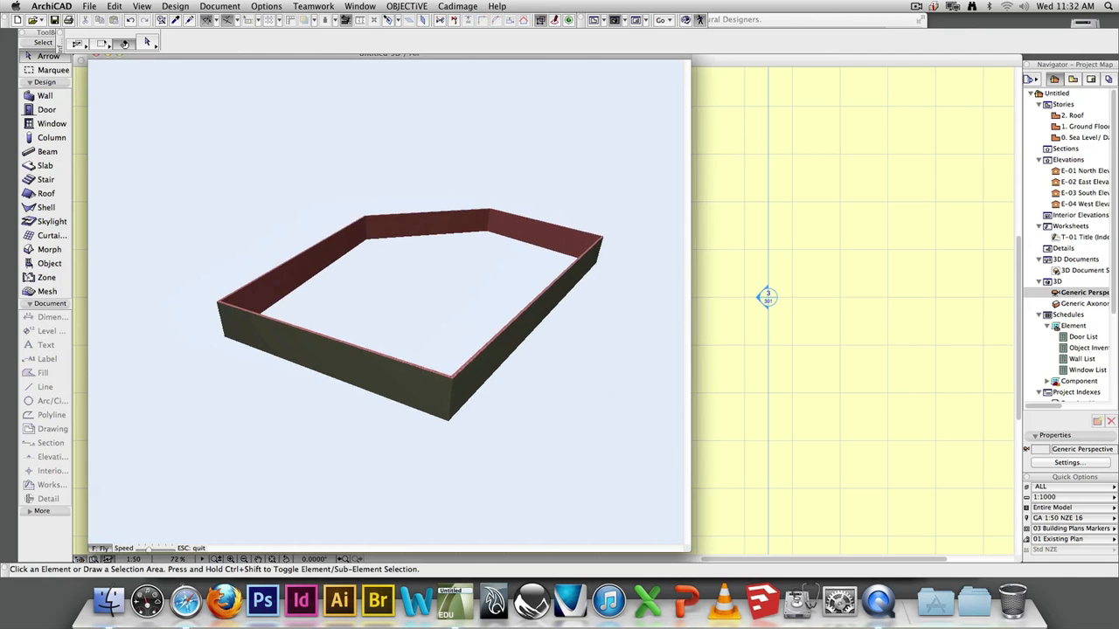
pyautogui.press('w')
pyautogui.press('d')
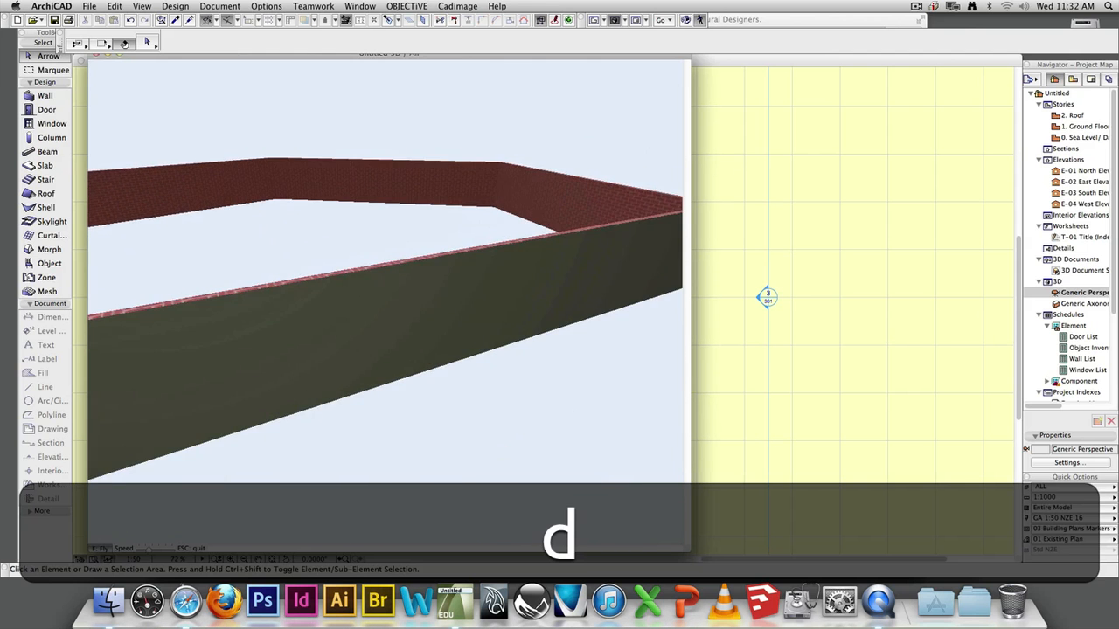
pyautogui.press('s')
pyautogui.press('d')
pyautogui.press('w')
pyautogui.press('d')
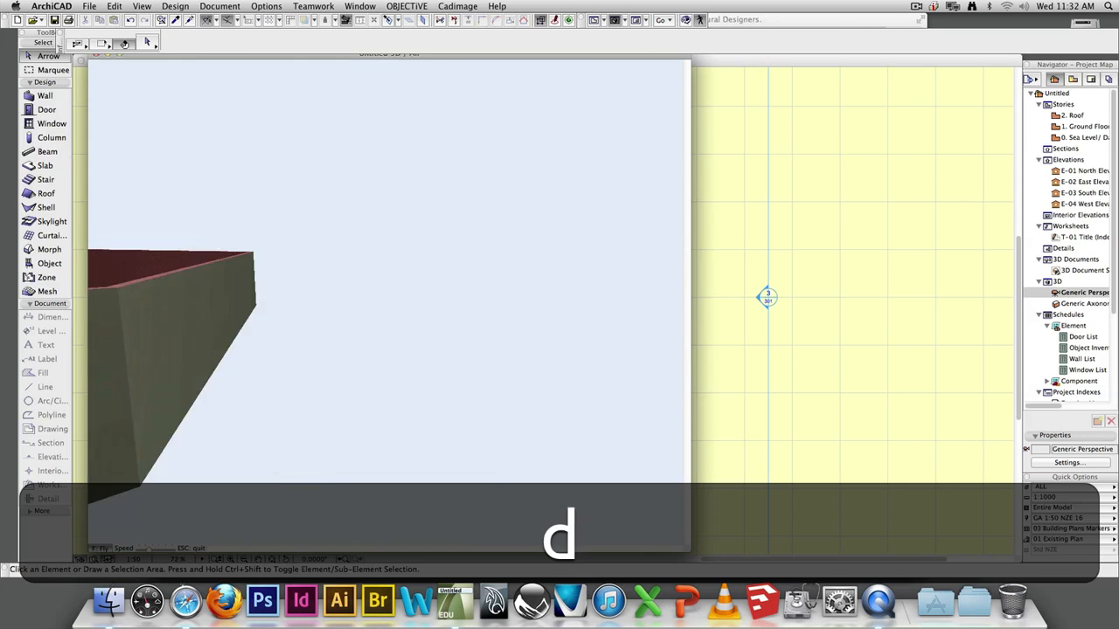
pyautogui.press('s')
pyautogui.press('d')
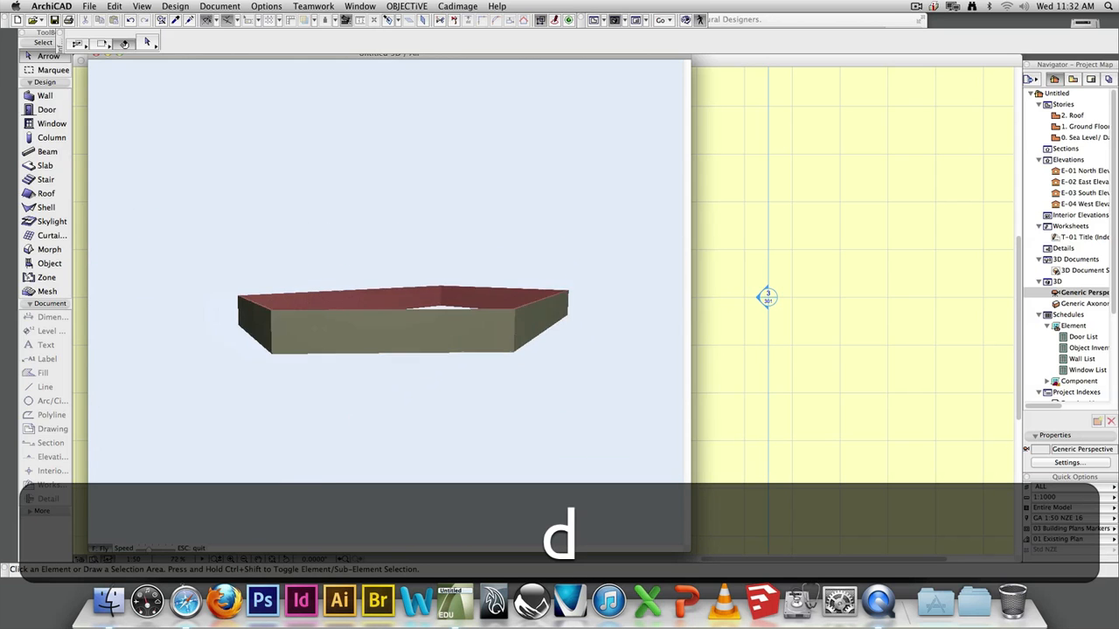
pyautogui.press('w')
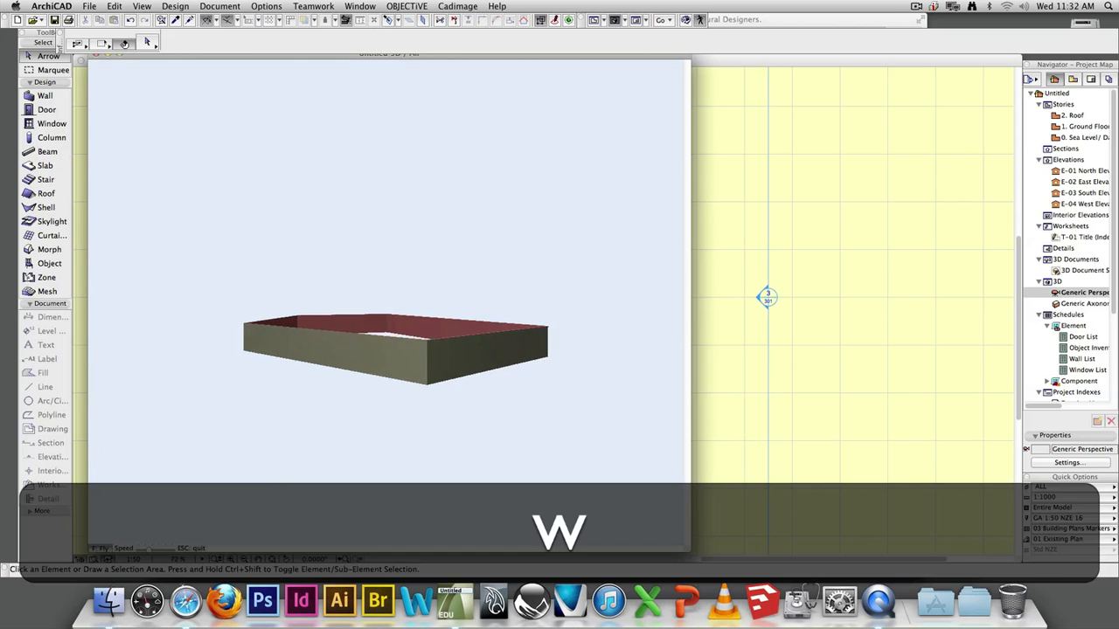
pyautogui.press('s')
pyautogui.press('w')
# Raise and lower the camera to look over the walls from a higher viewpoint, and quit Explore mode
pyautogui.press('pageup')
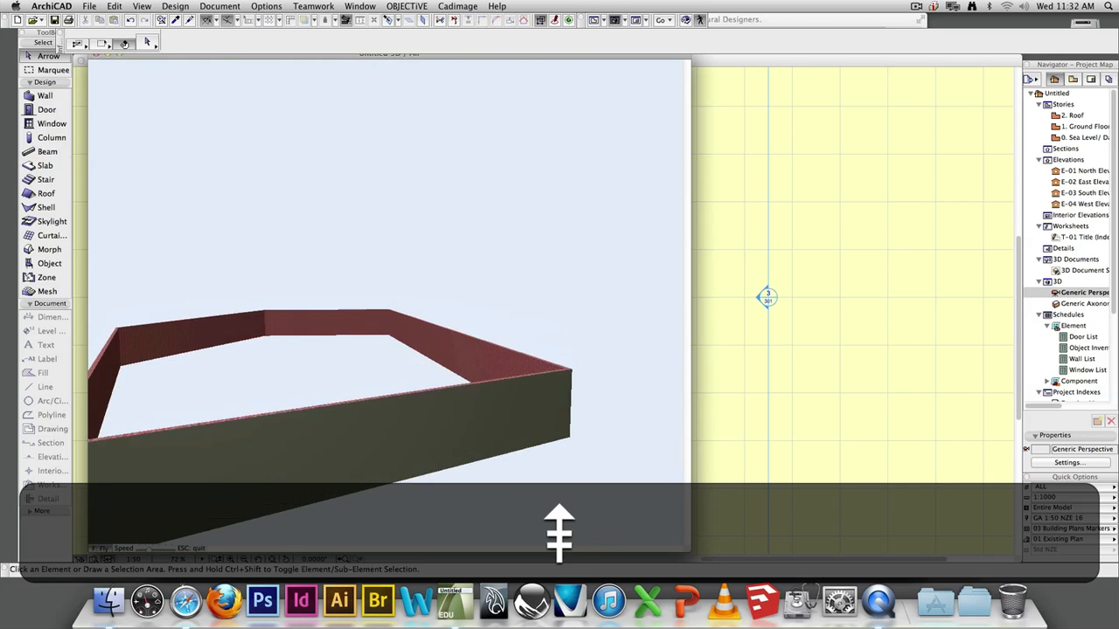
pyautogui.press('pagedown')
pyautogui.press('pageup')
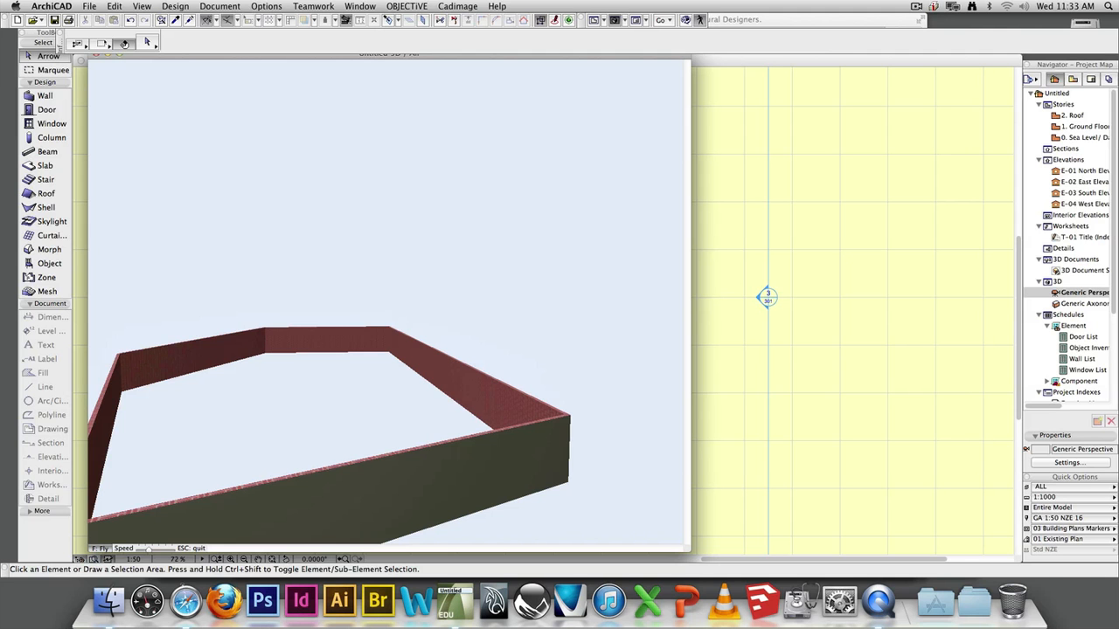
pyautogui.press('Escape')
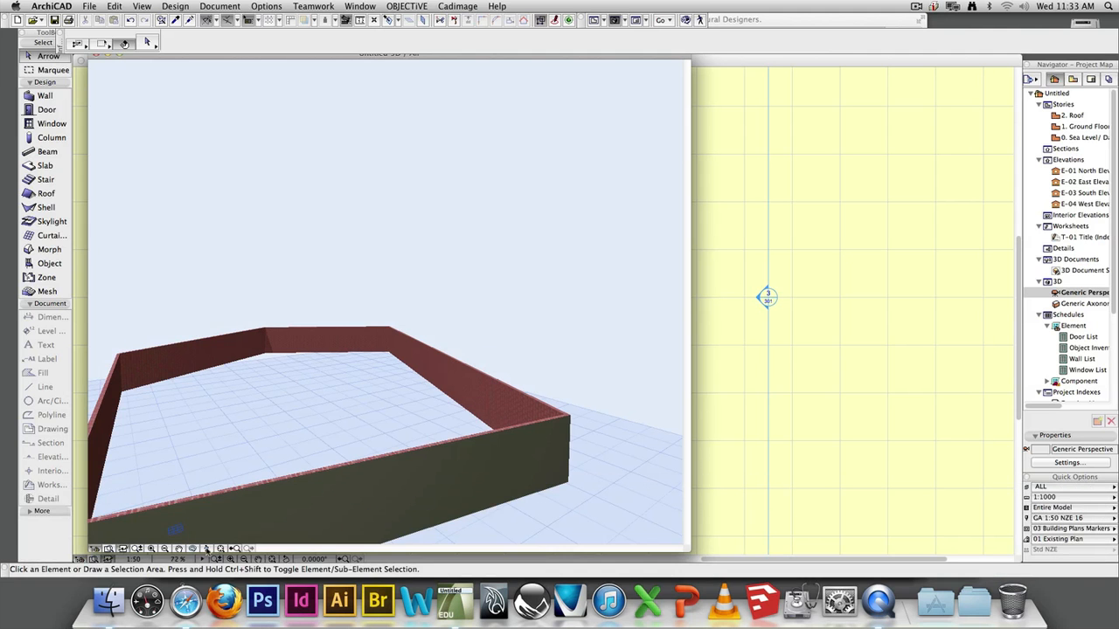
# Open the 3D Explore information listing the navigation controls
pyautogui.click(206, 550)
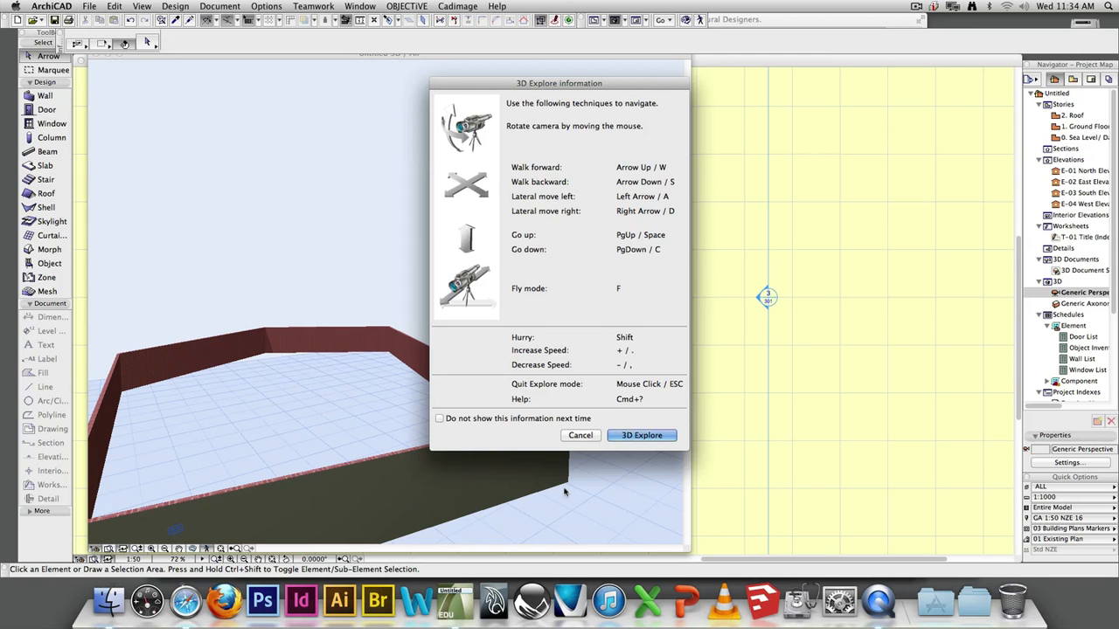
# Start 3D Explore briefly, return to the Ground Floor plan with the wall outline in view, and activate the Wall tool
pyautogui.click(636, 436)
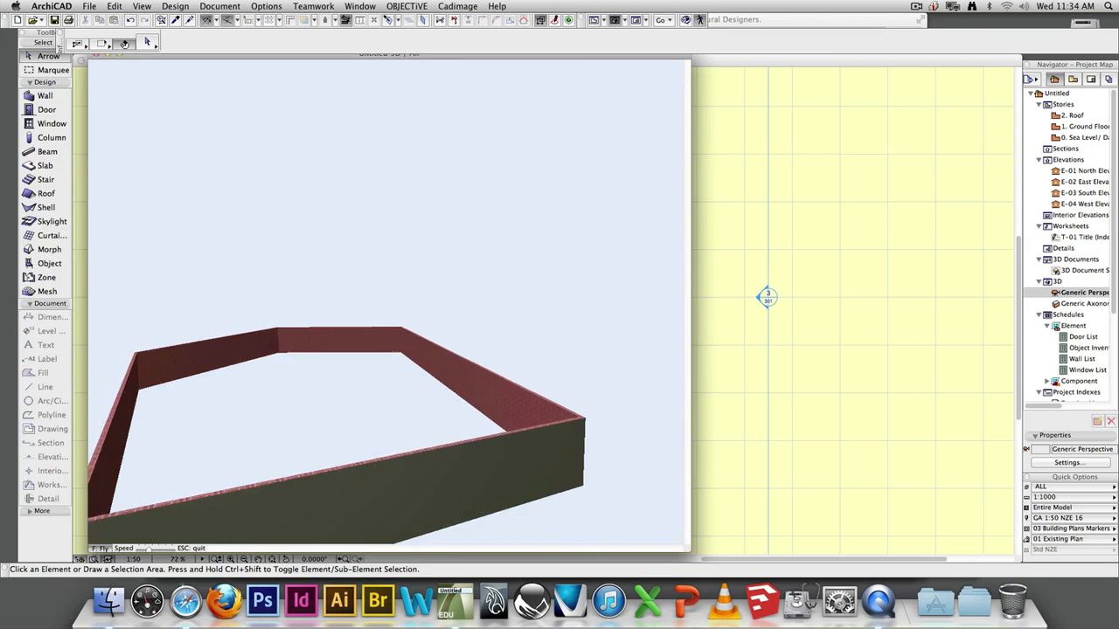
pyautogui.press('F2')
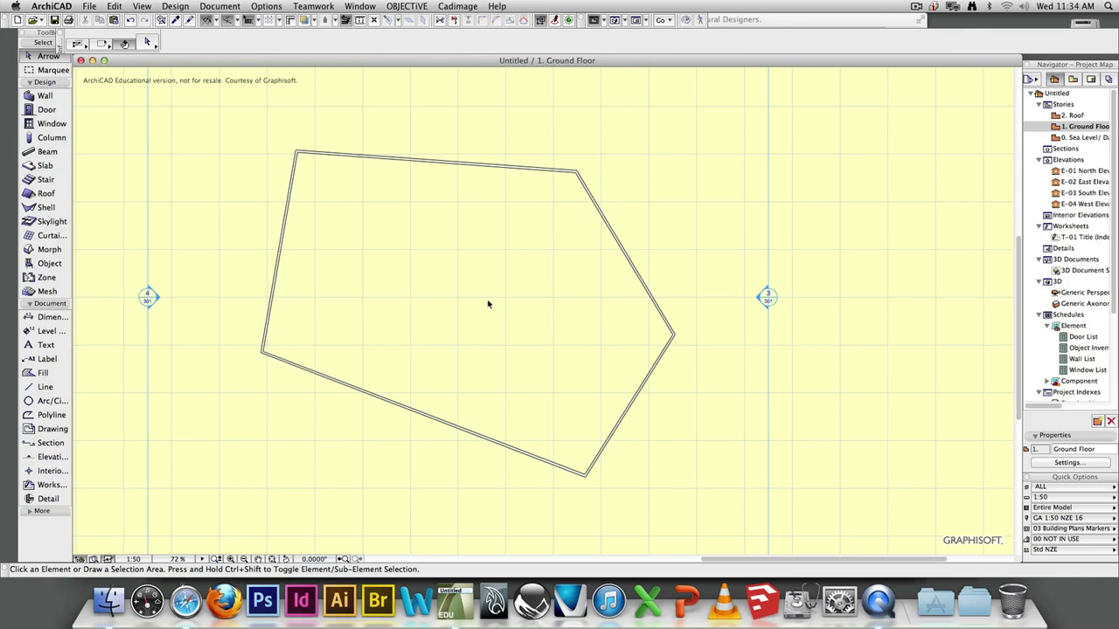
pyautogui.scroll(-2, 492, 298)
pyautogui.scroll(4, 494, 298)
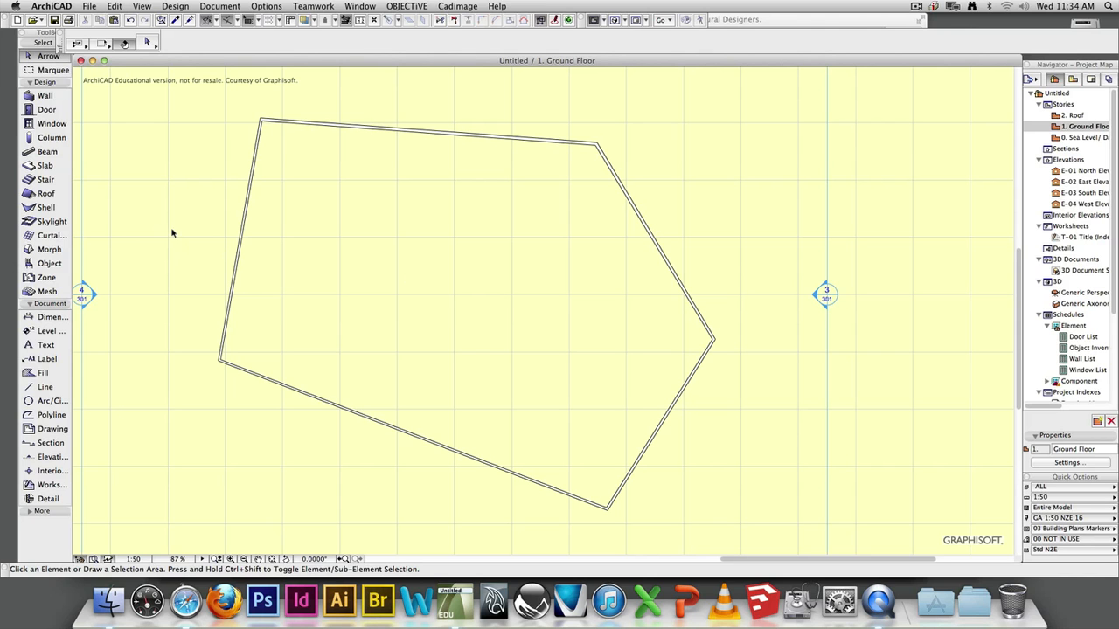
pyautogui.click(40, 98)
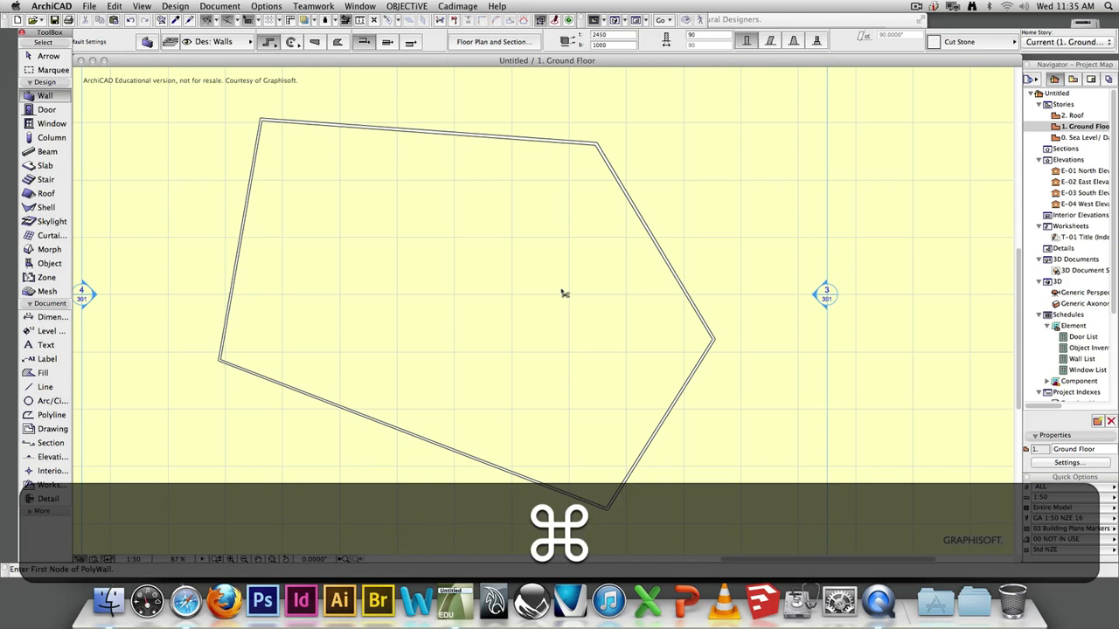
# Open the Layer Settings twice to examine the layer list and layer combinations, dismissing them each time
pyautogui.press('super+l')
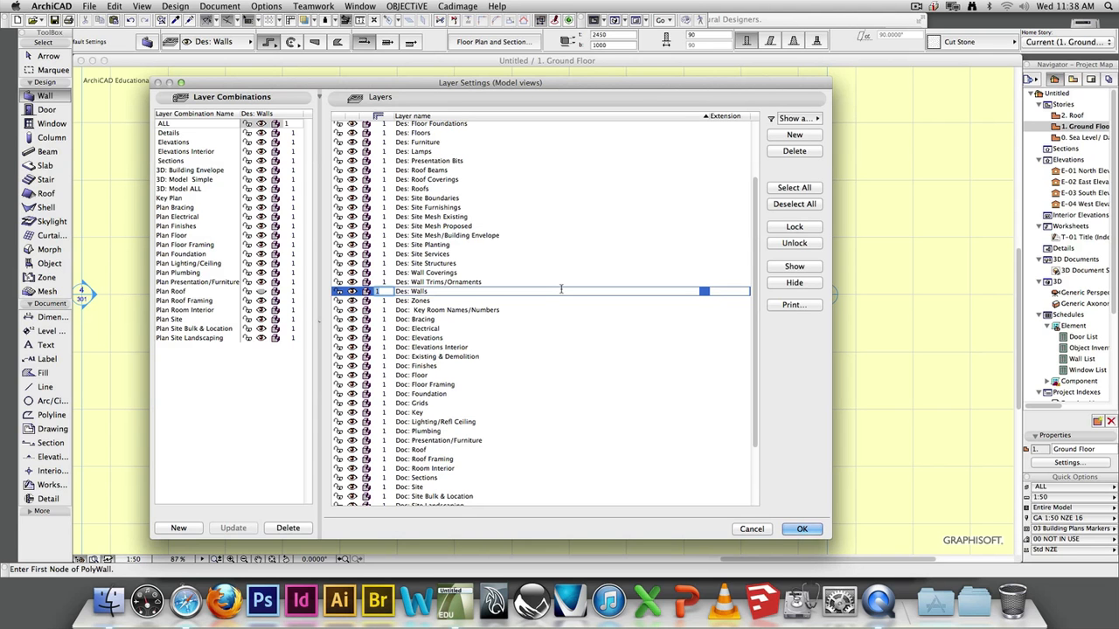
pyautogui.click(739, 528)
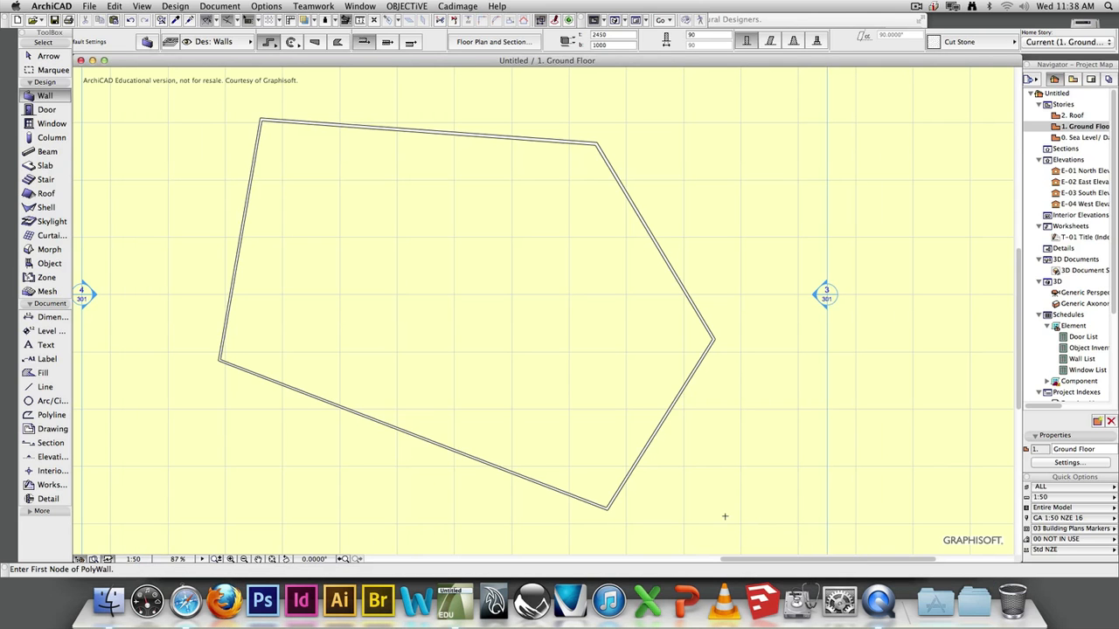
pyautogui.click(171, 44)
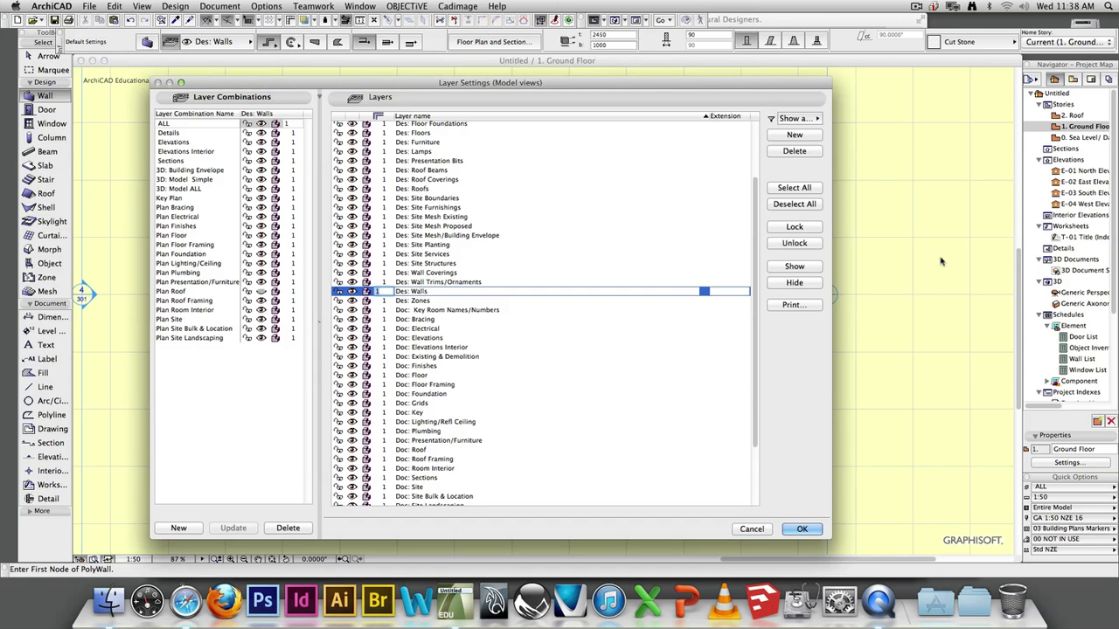
pyautogui.click(753, 527)
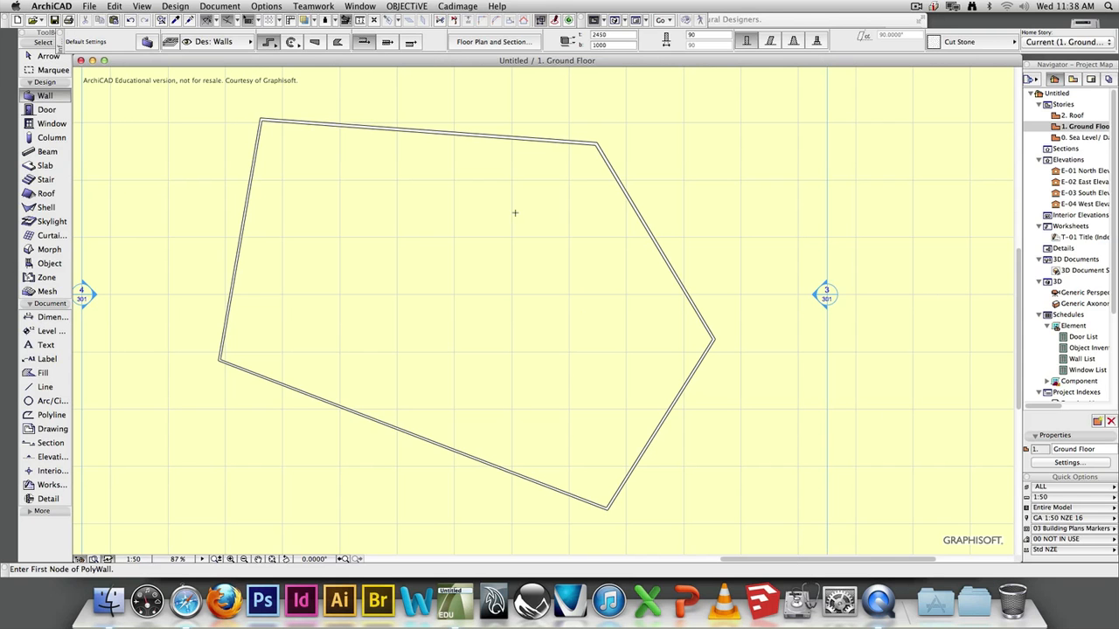
# Switch the Des: Walls layer to wireframe 3D display in the Layer Settings and apply it
pyautogui.click(262, 6)
pyautogui.moveTo(271, 24)
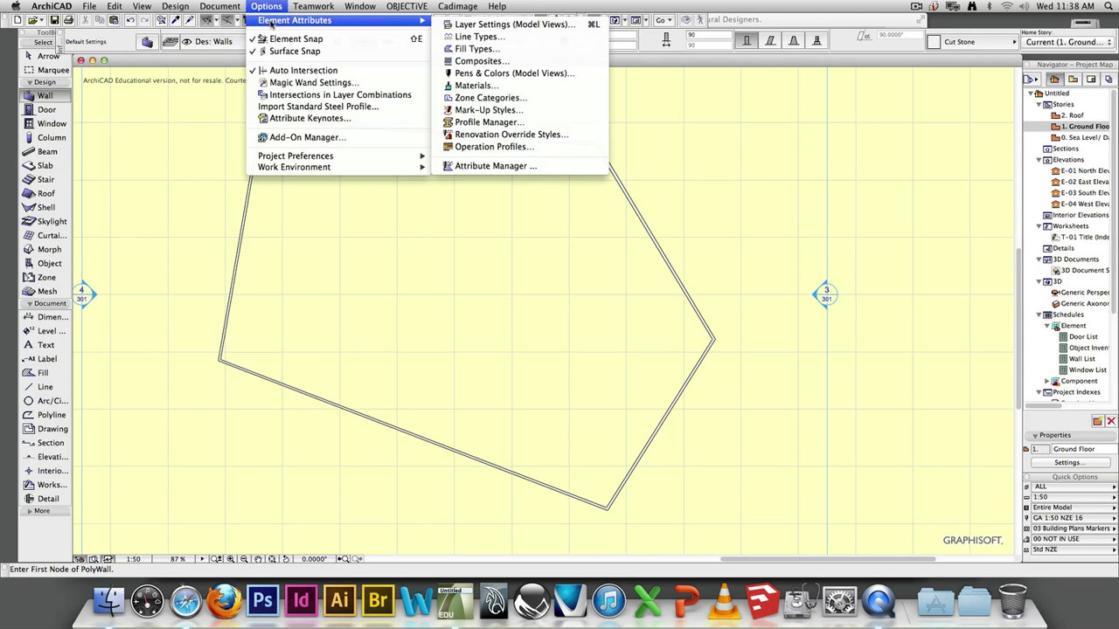
pyautogui.click(514, 25)
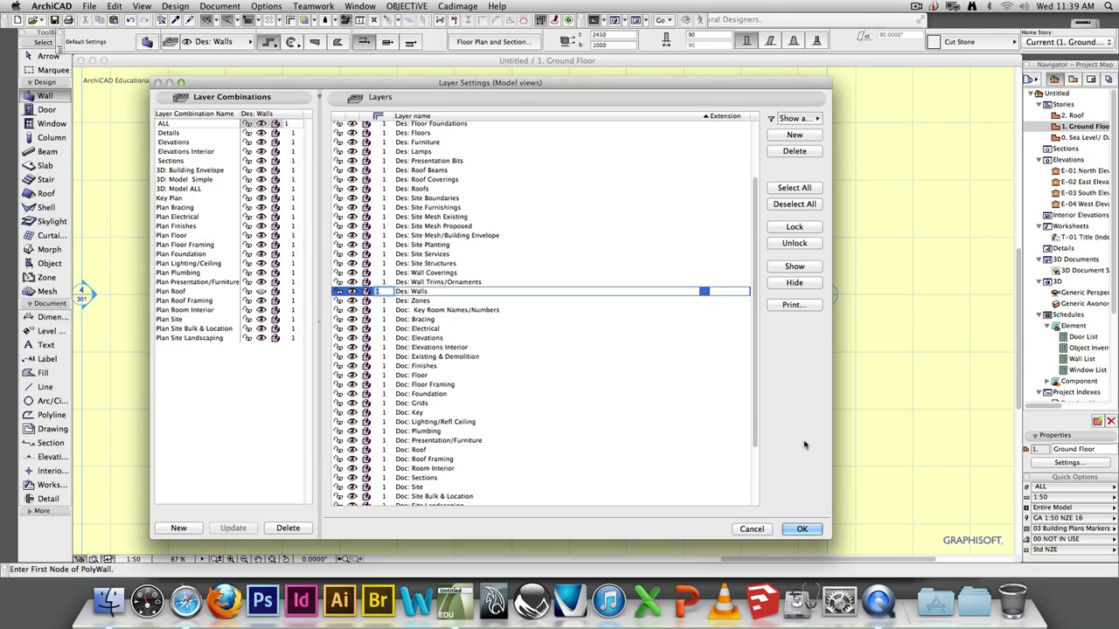
pyautogui.scroll(3, 463, 332)
pyautogui.scroll(-4, 463, 327)
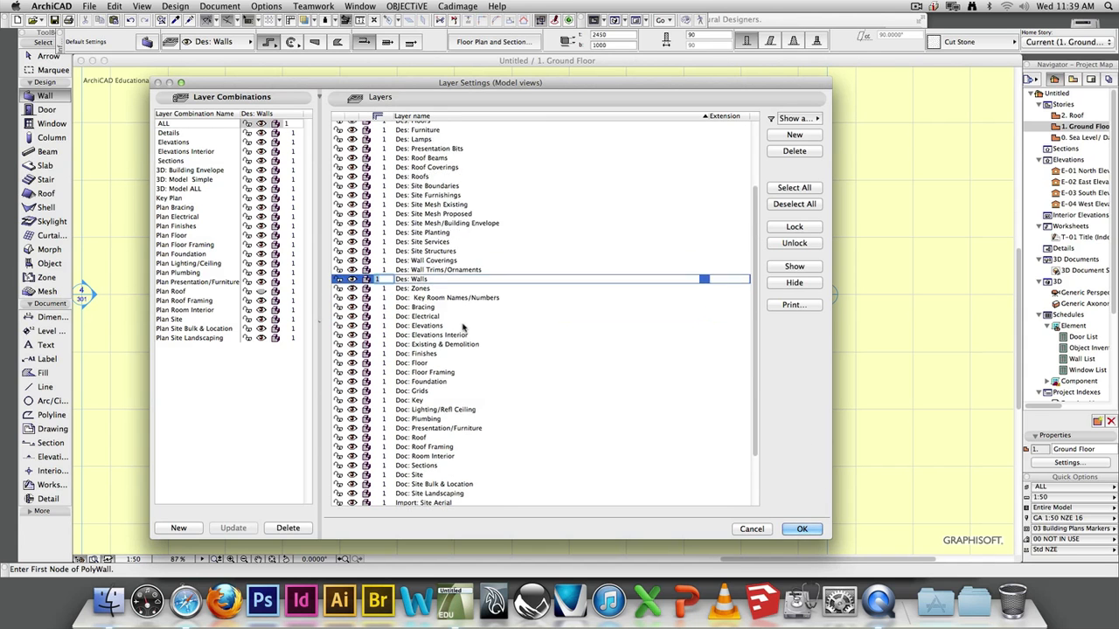
pyautogui.scroll(-1, 463, 326)
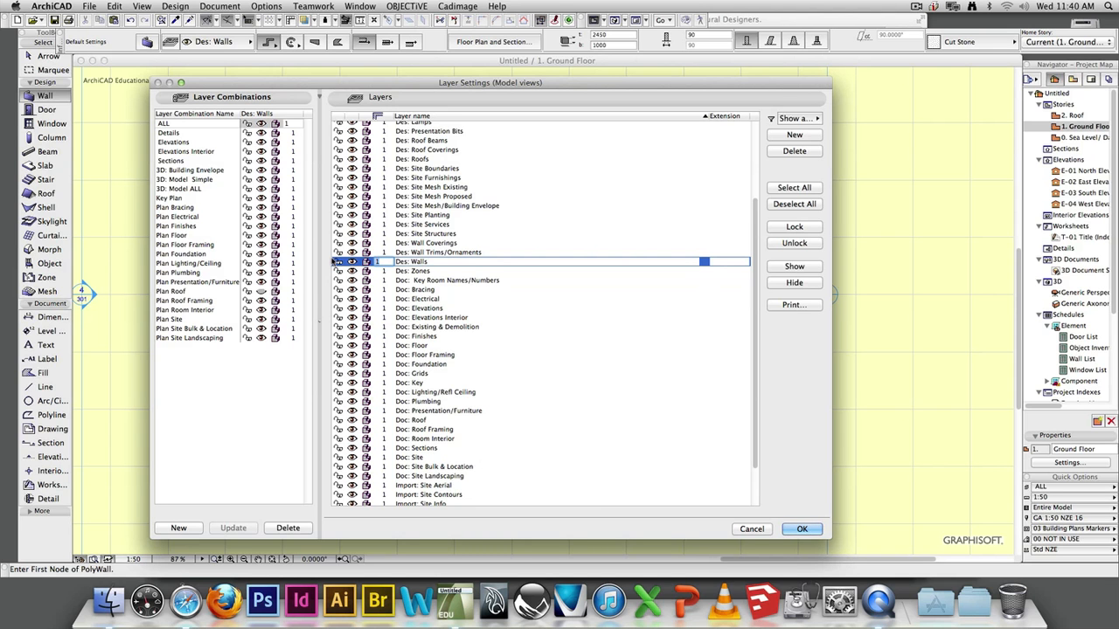
pyautogui.click(366, 262)
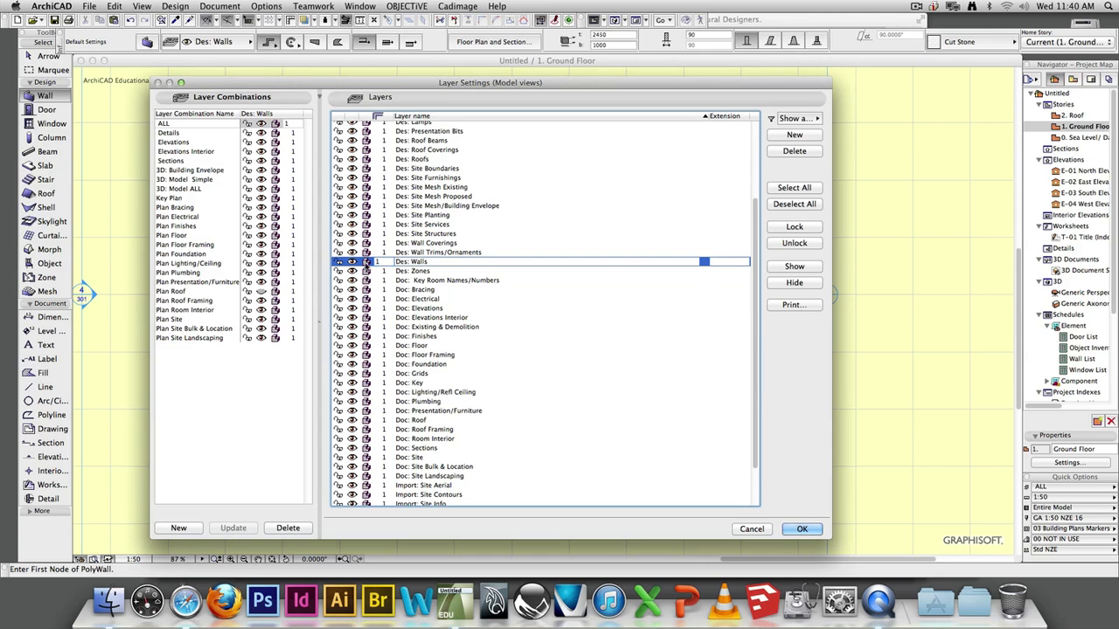
pyautogui.click(797, 528)
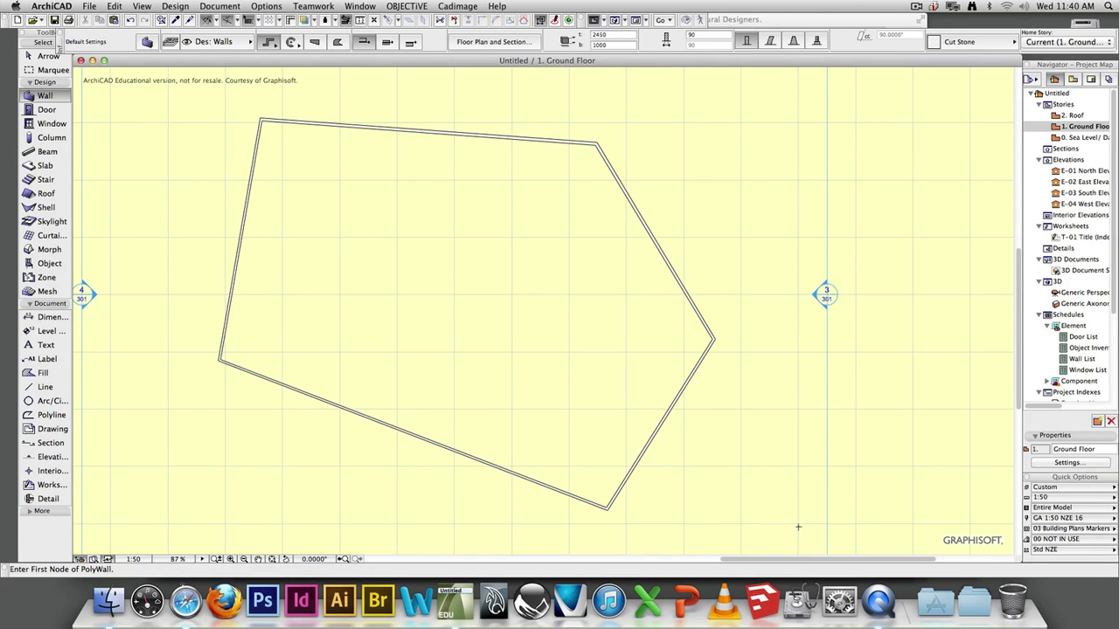
# Show the wall outline in the 3D window and orbit around it to examine its wireframe display
pyautogui.press('F3')
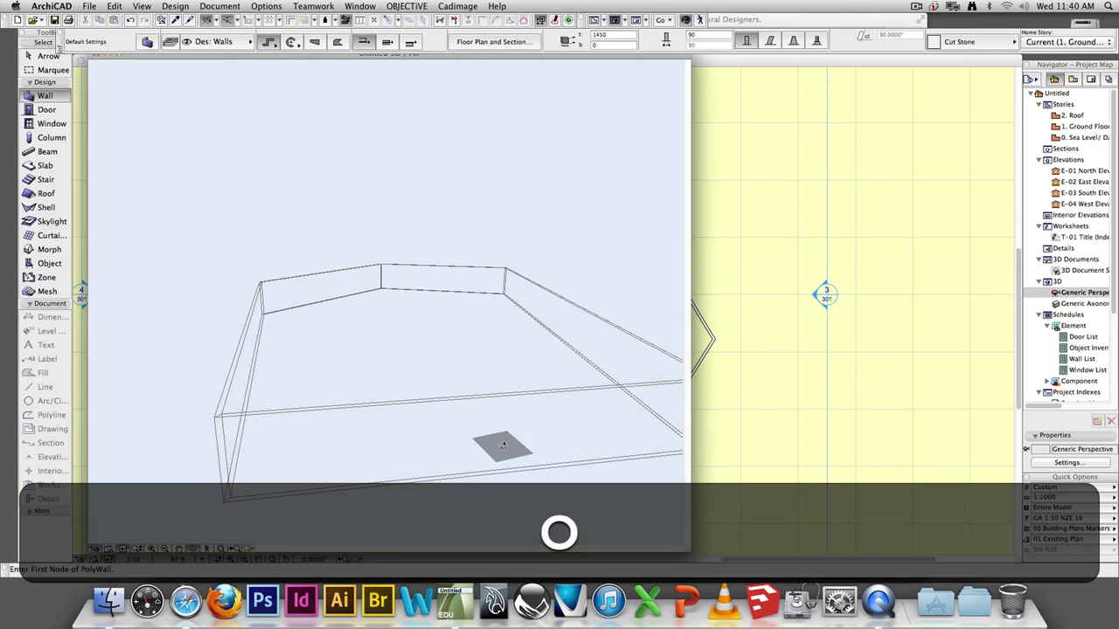
pyautogui.moveTo(503, 446)
pyautogui.mouseDown()
pyautogui.moveTo(462, 425)
pyautogui.moveTo(529, 477)
pyautogui.moveTo(518, 425)
pyautogui.moveTo(436, 429)
pyautogui.moveTo(492, 417)
pyautogui.mouseUp()
pyautogui.press('super')
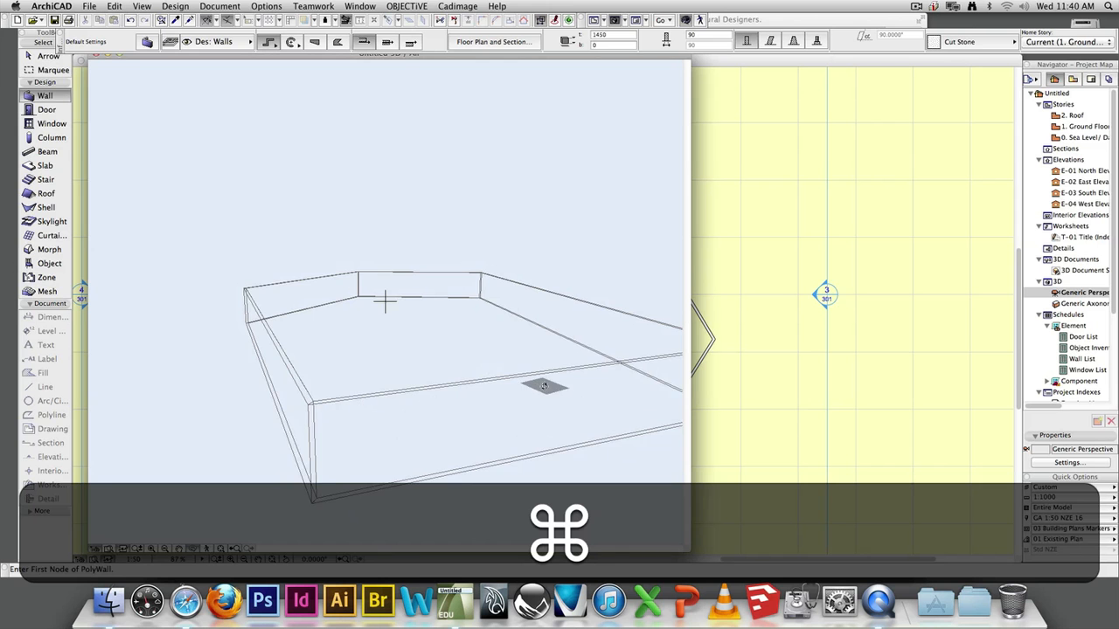
# Set the Des: Walls layer back to solid 3D display in the Layer Settings and apply it
pyautogui.press('super+l')
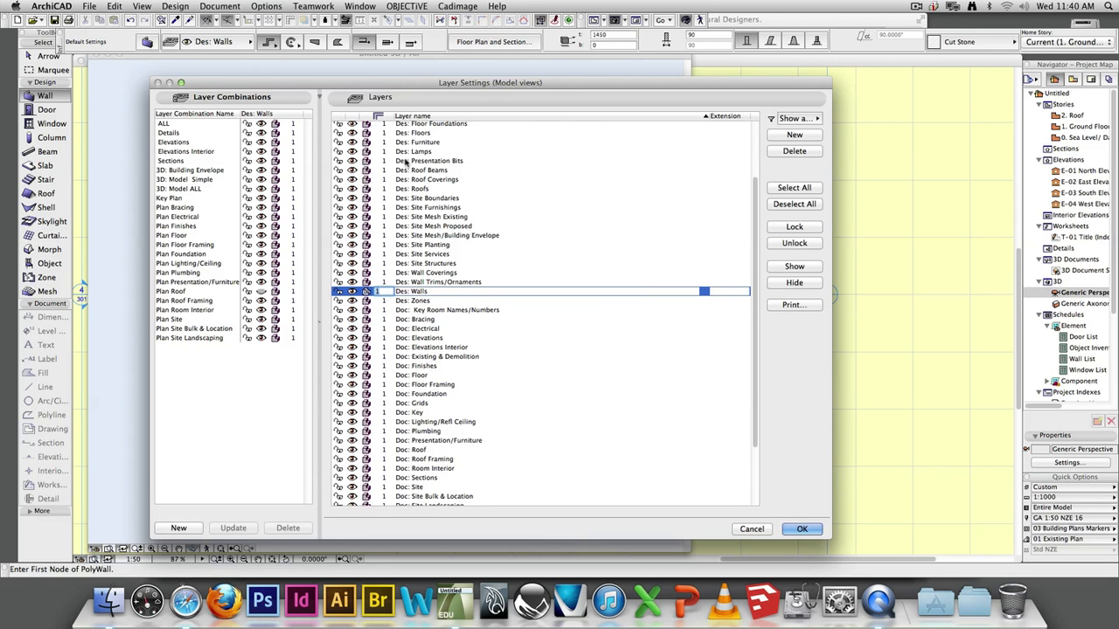
pyautogui.moveTo(424, 83); pyautogui.dragTo(765, 81)
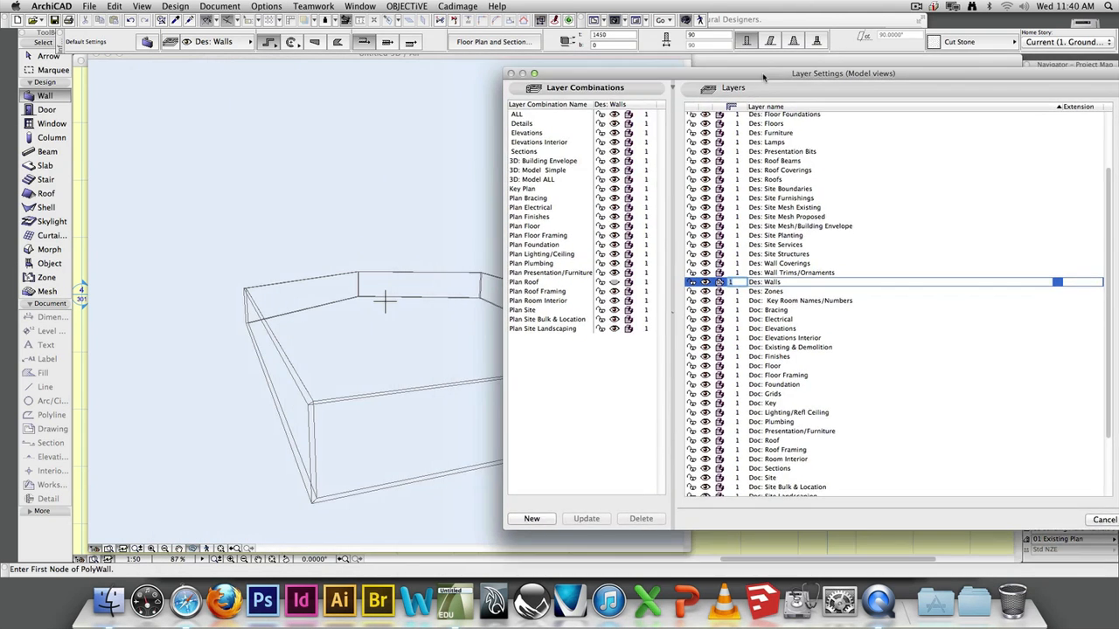
pyautogui.click(718, 284)
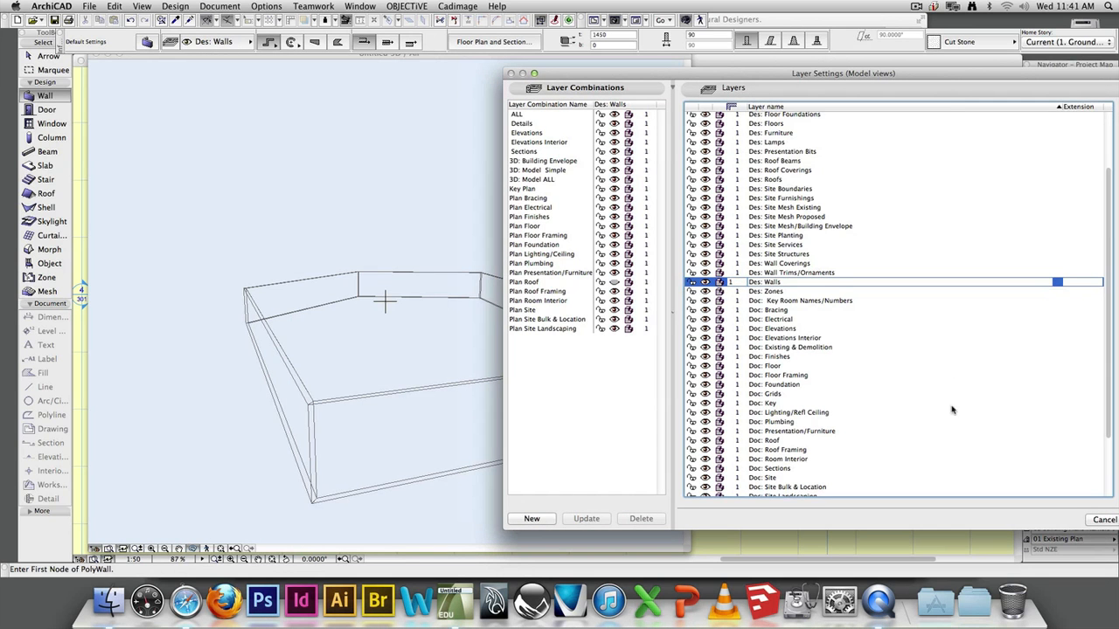
pyautogui.moveTo(956, 77); pyautogui.dragTo(834, 67)
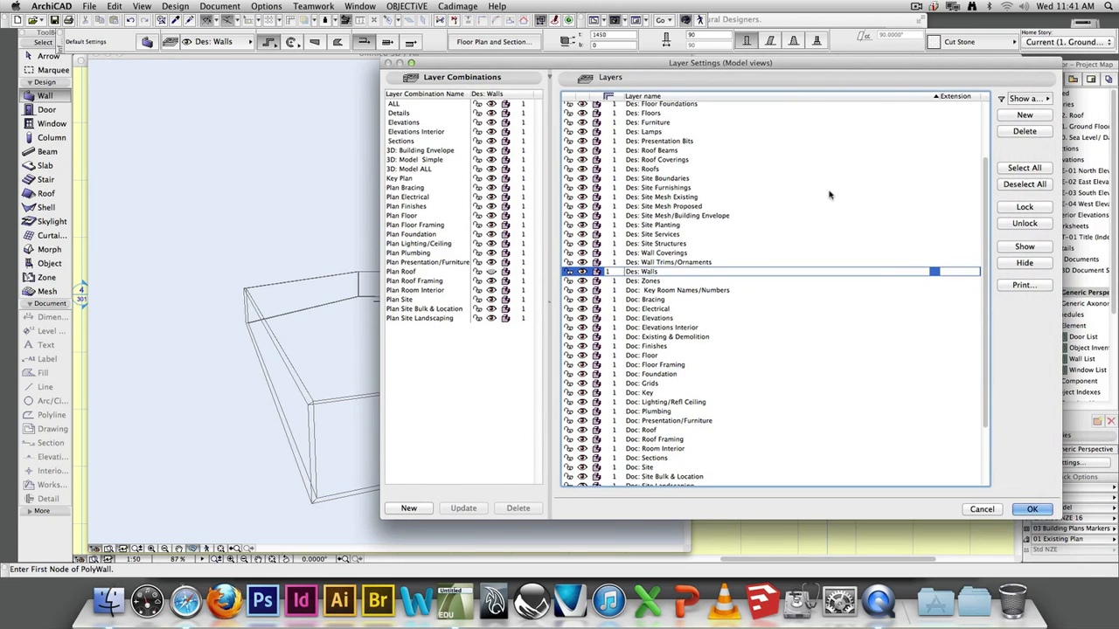
pyautogui.click(1031, 508)
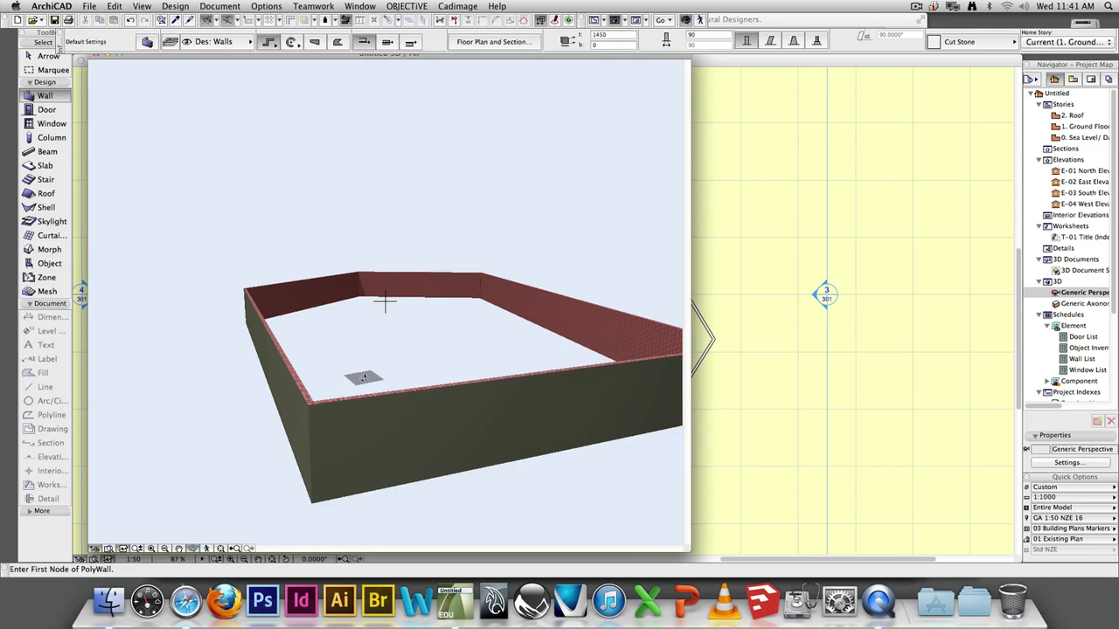
pyautogui.rightClick(359, 375)
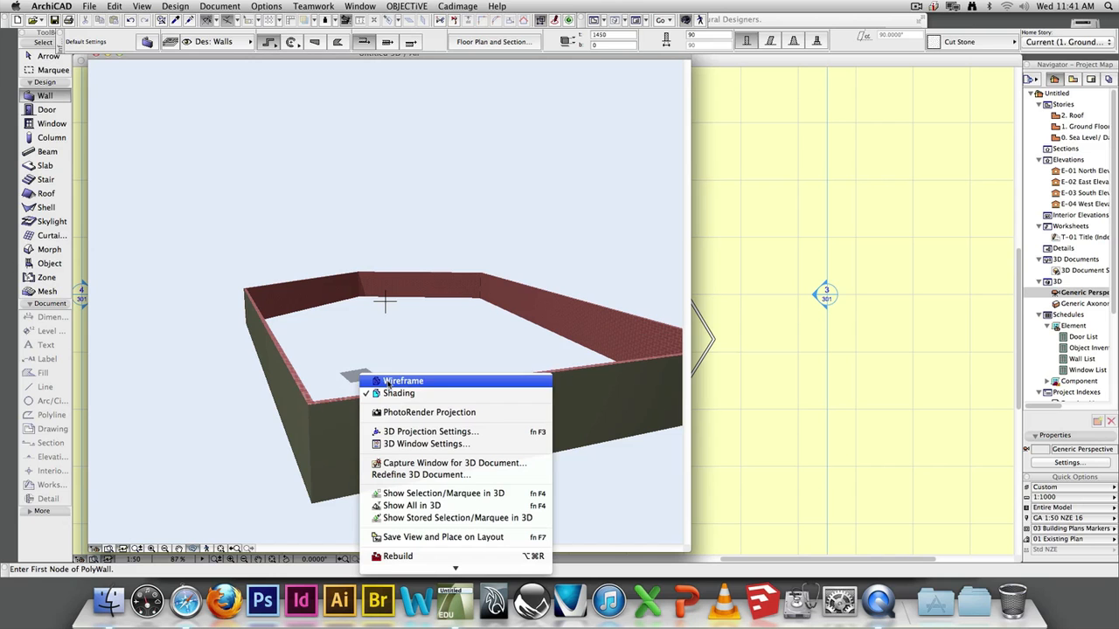
pyautogui.click(377, 347)
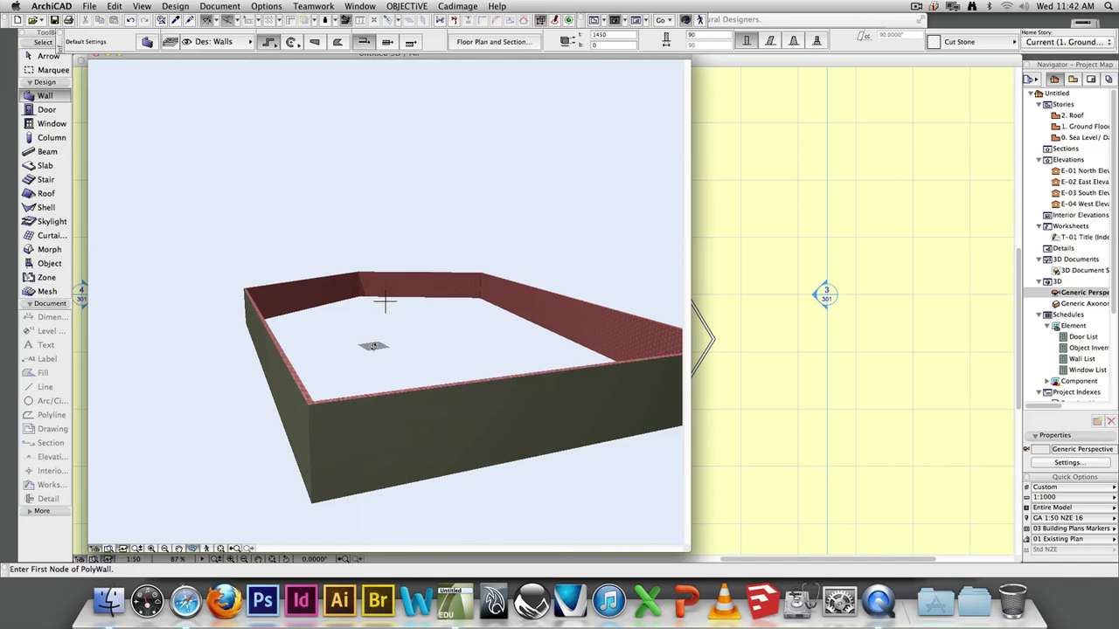
# Preview layer combinations such as Elevations, 3D: Model ALL, Plan Roof Framing, Key Plan and Sections to compare which layers each one shows
pyautogui.press('super+l')
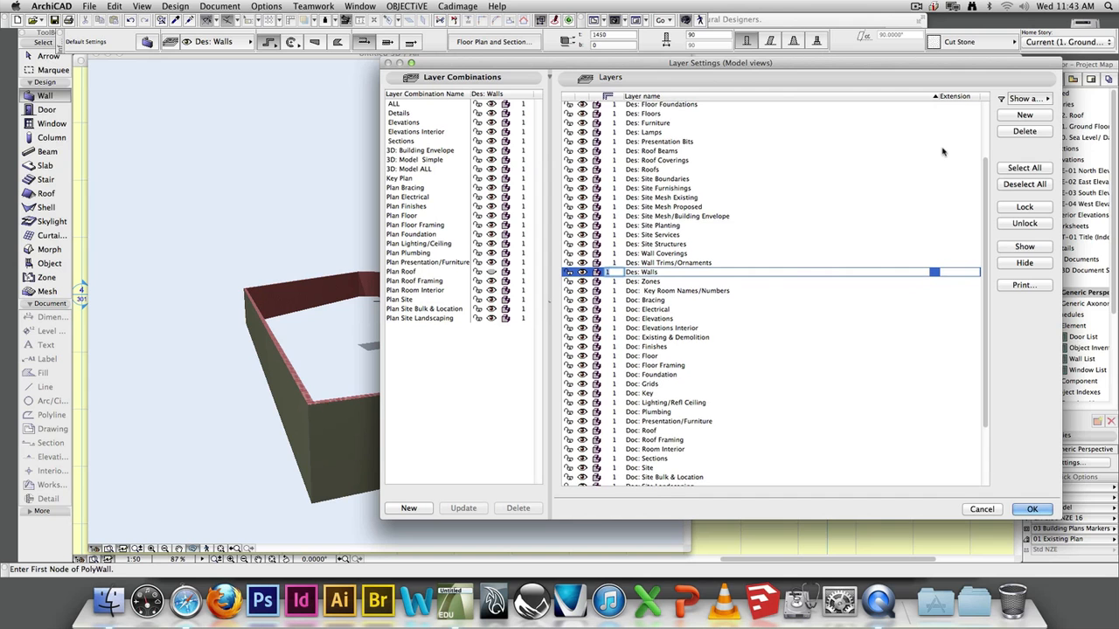
pyautogui.click(401, 123)
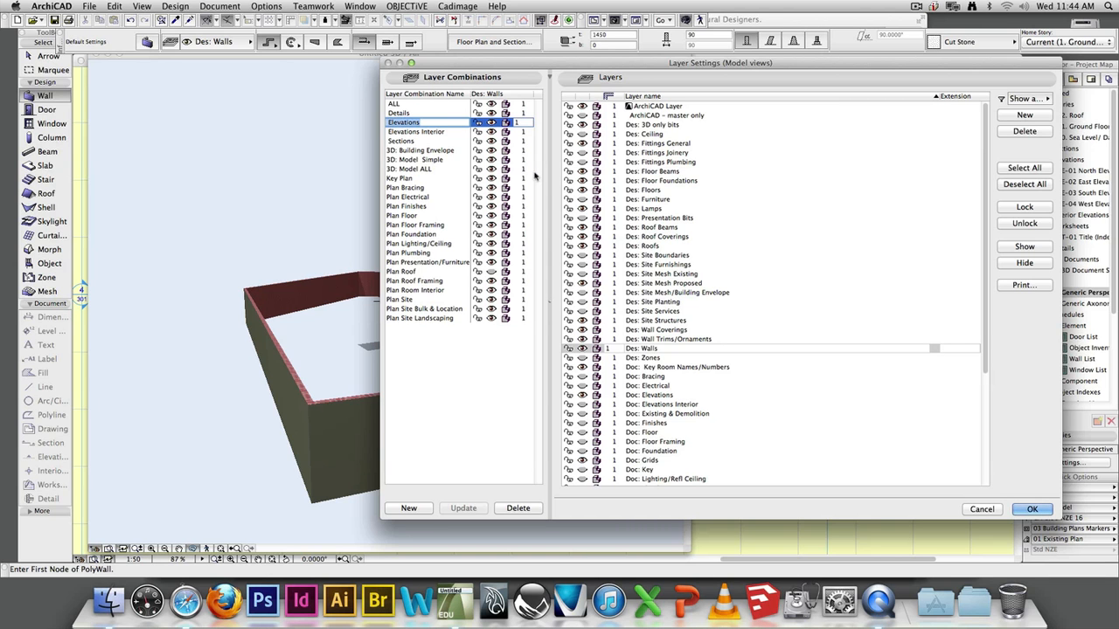
pyautogui.click(407, 170)
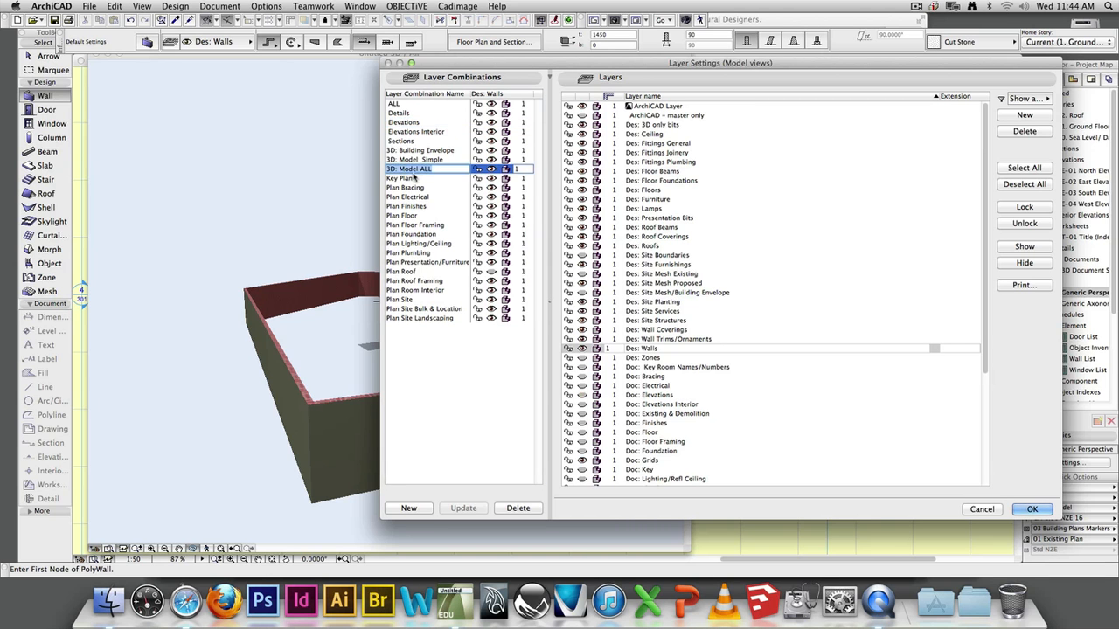
pyautogui.click(420, 236)
pyautogui.click(420, 281)
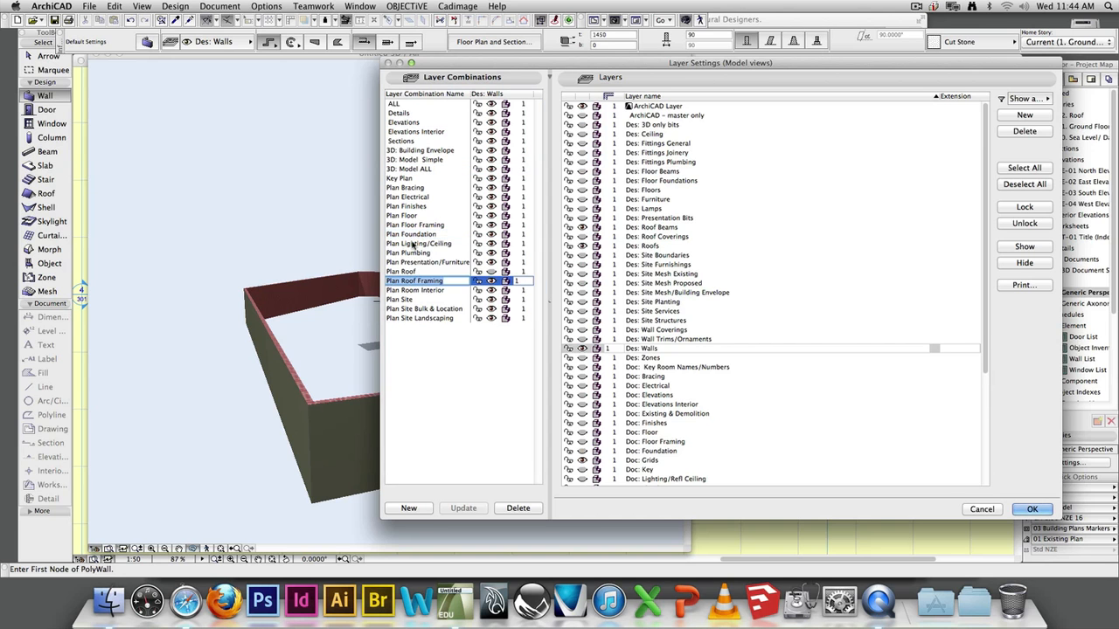
pyautogui.click(413, 244)
pyautogui.click(407, 206)
pyautogui.click(407, 178)
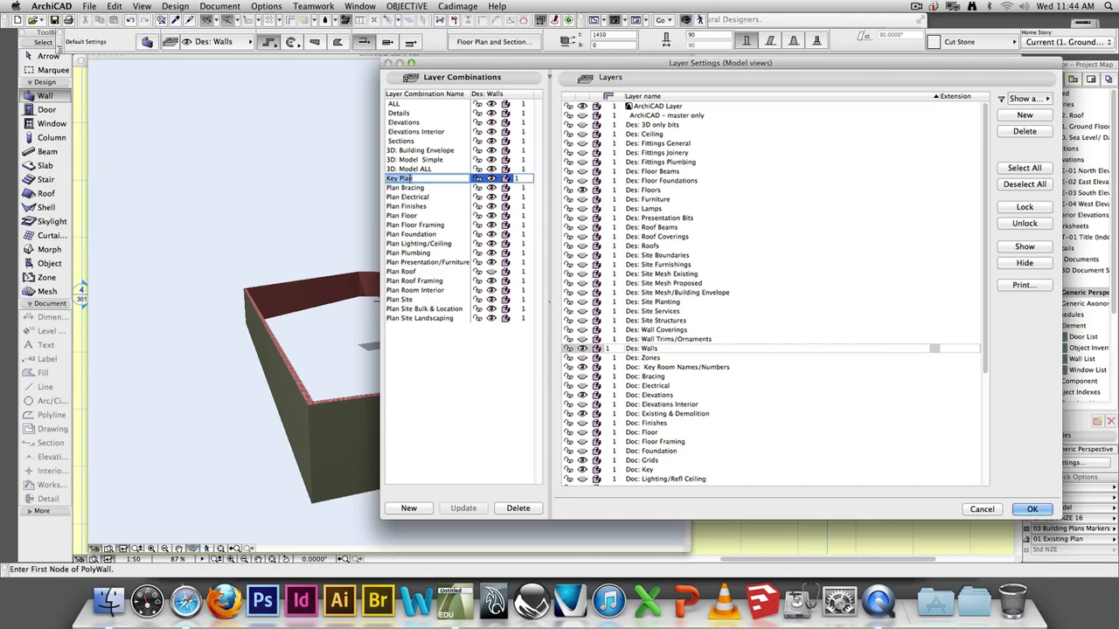
pyautogui.click(414, 142)
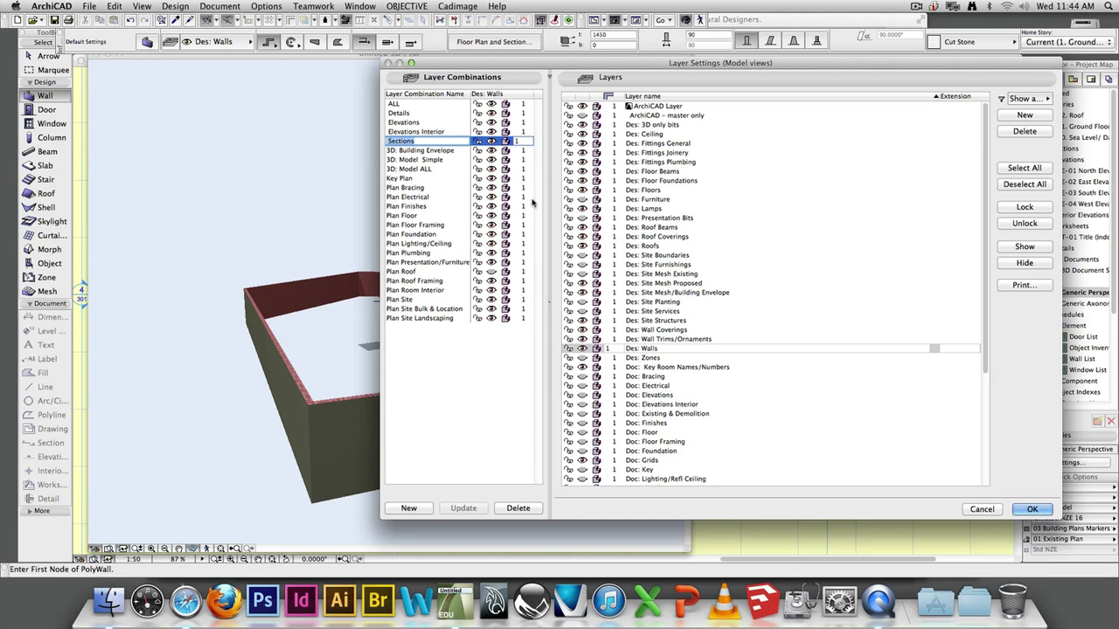
# Apply the ALL layer combination to the model
pyautogui.scroll(-2, 639, 251)
pyautogui.scroll(2, 639, 251)
pyautogui.click(411, 104)
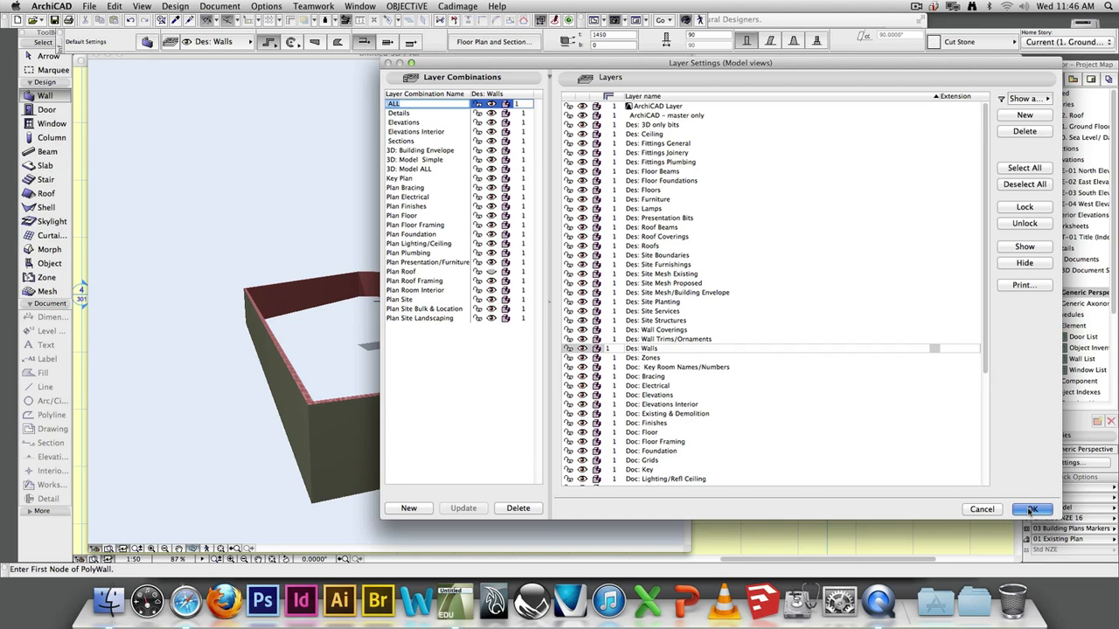
pyautogui.click(1031, 509)
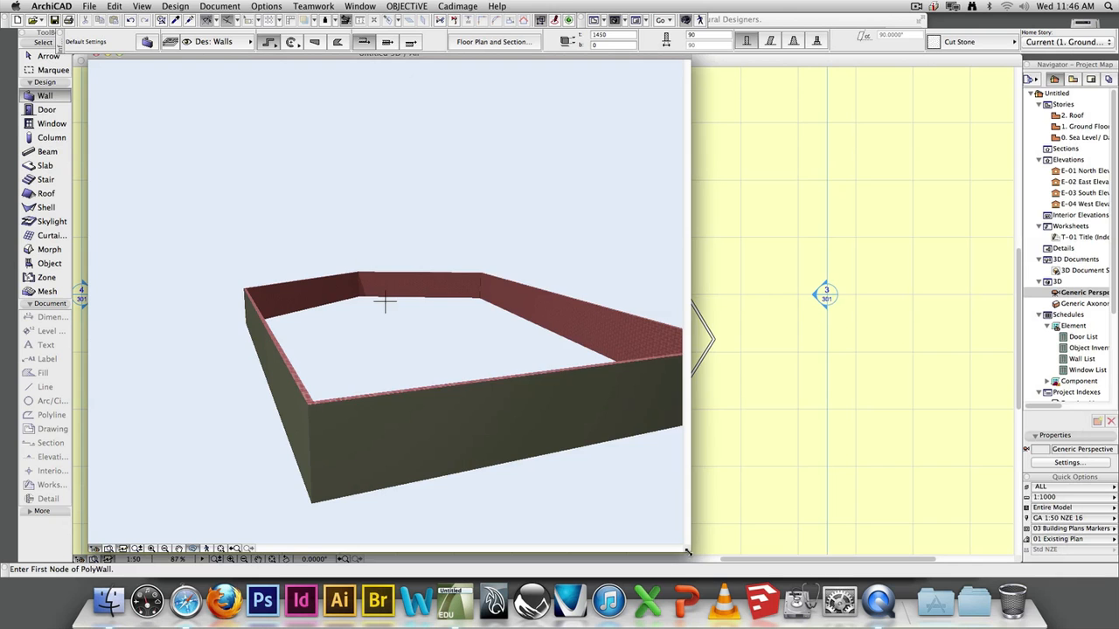
# Enlarge the 3D window and orbit to a higher viewpoint showing the entire wall outline
pyautogui.moveTo(687, 552); pyautogui.dragTo(985, 559)
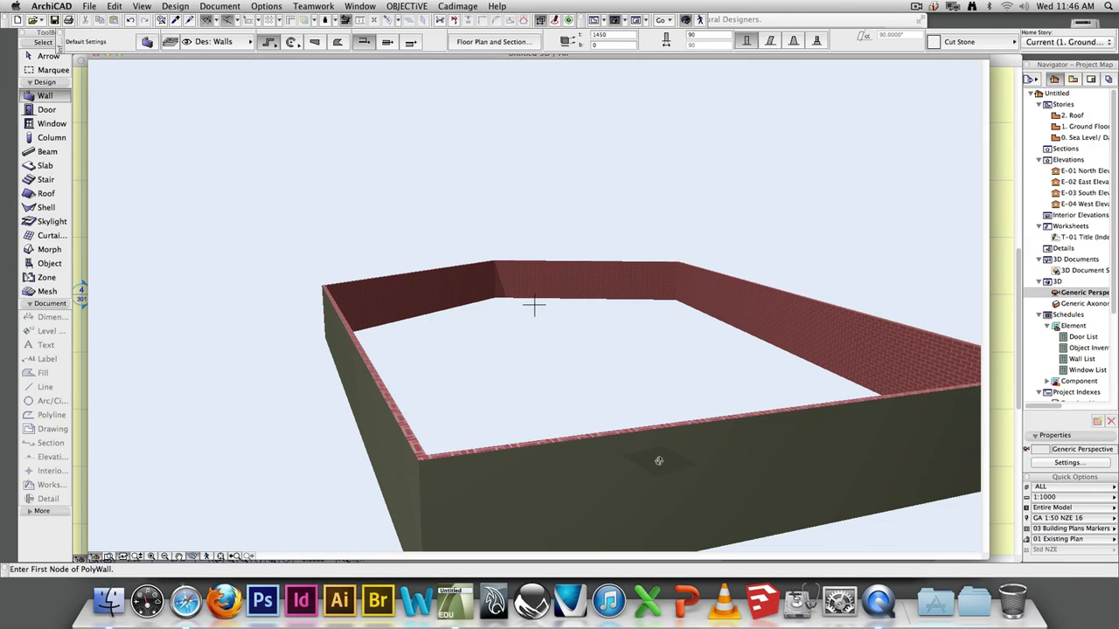
pyautogui.scroll(-5, 662, 458)
pyautogui.keyDown('shift'); pyautogui.moveTo(663, 456); pyautogui.dragTo(557, 349, button='middle'); pyautogui.keyUp('shift')
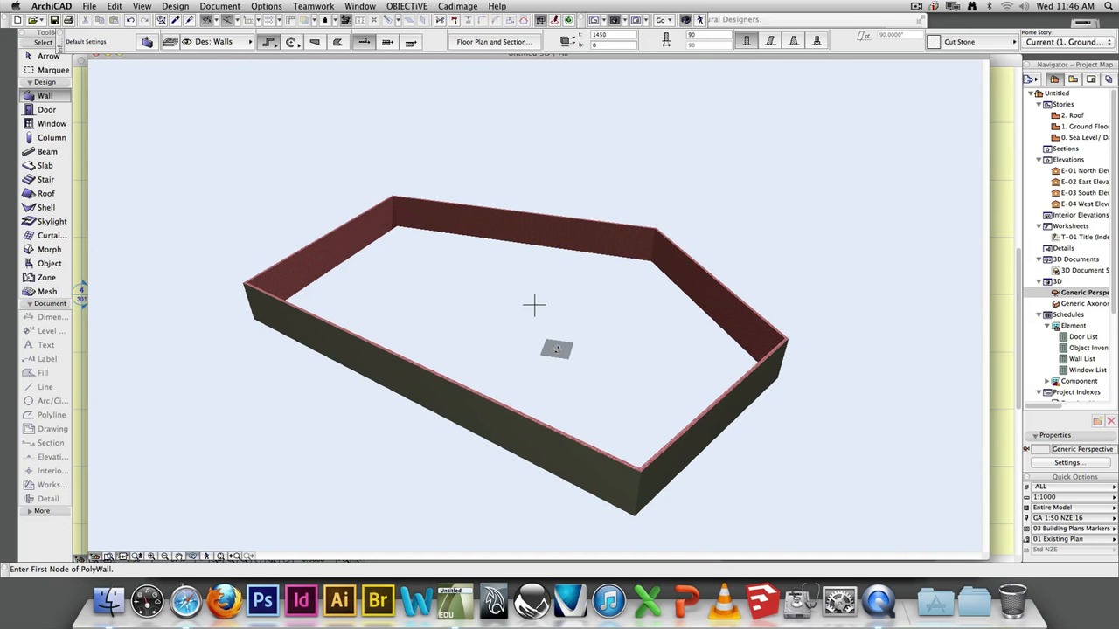
# Enter 3D Explore mode, move forward through the wall model, and quit the mode
pyautogui.click(234, 556)
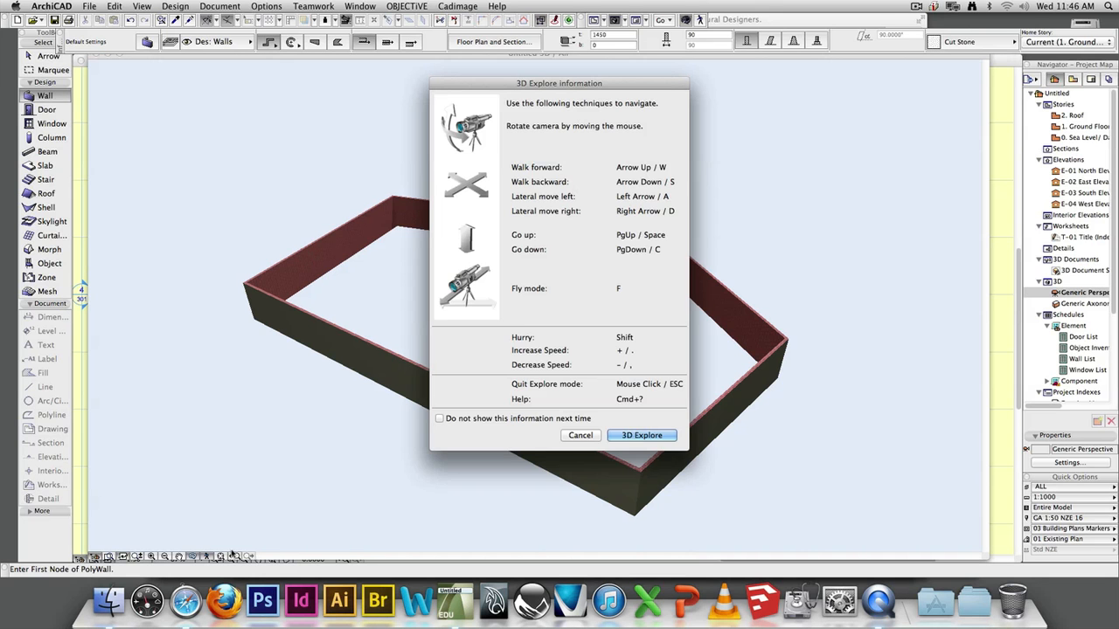
pyautogui.click(642, 435)
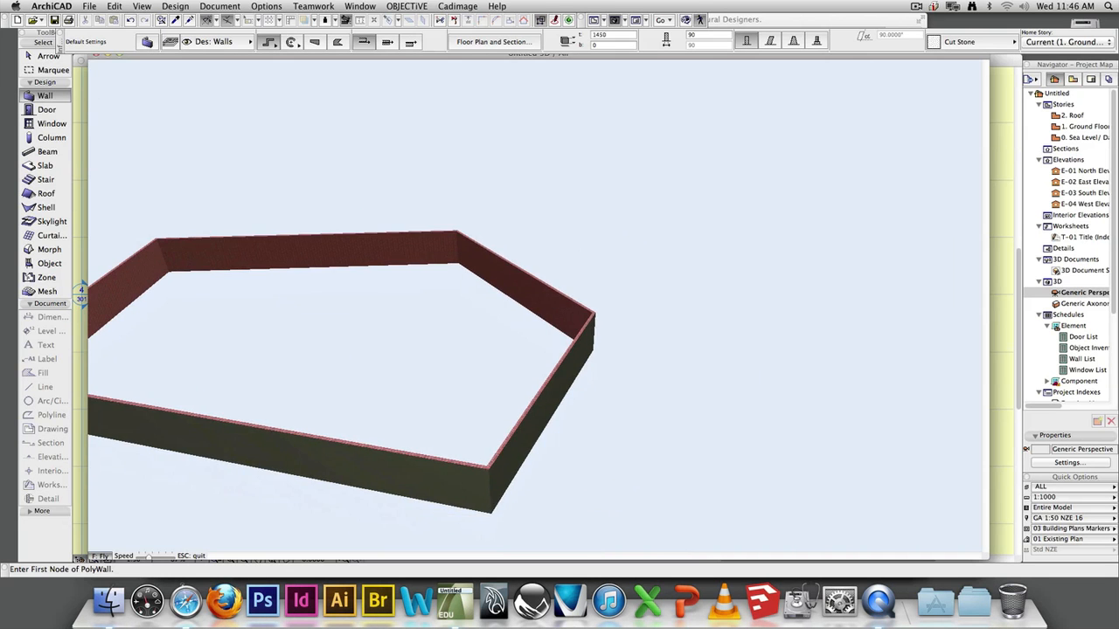
pyautogui.press('w')
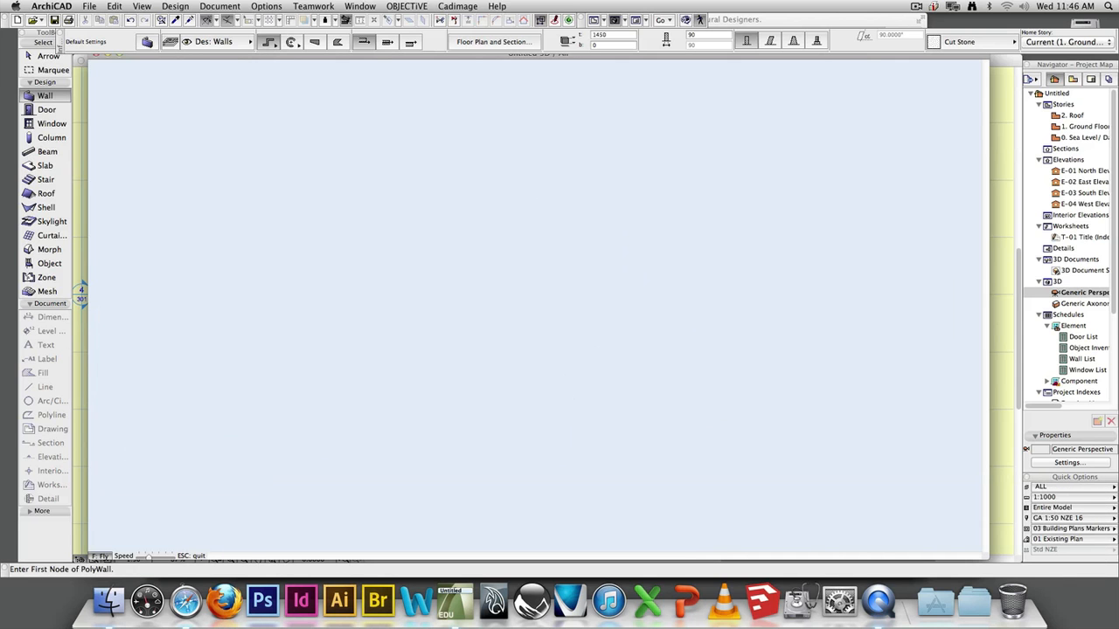
pyautogui.press('Escape')
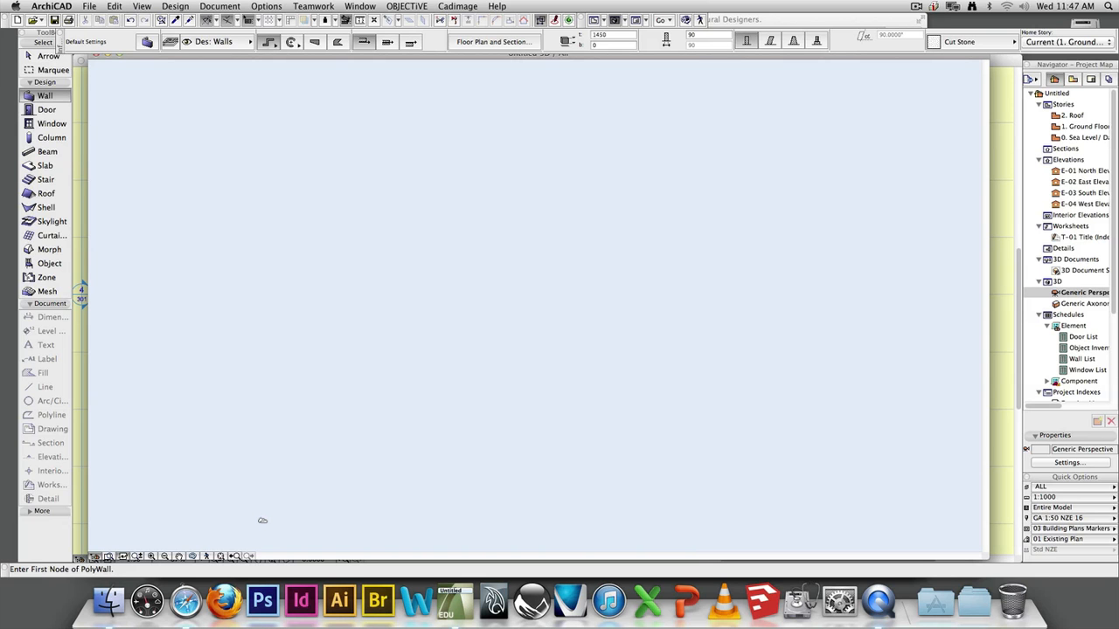
# Fit the whole wall outline in the 3D window and orbit around it in perspective
pyautogui.click(219, 557)
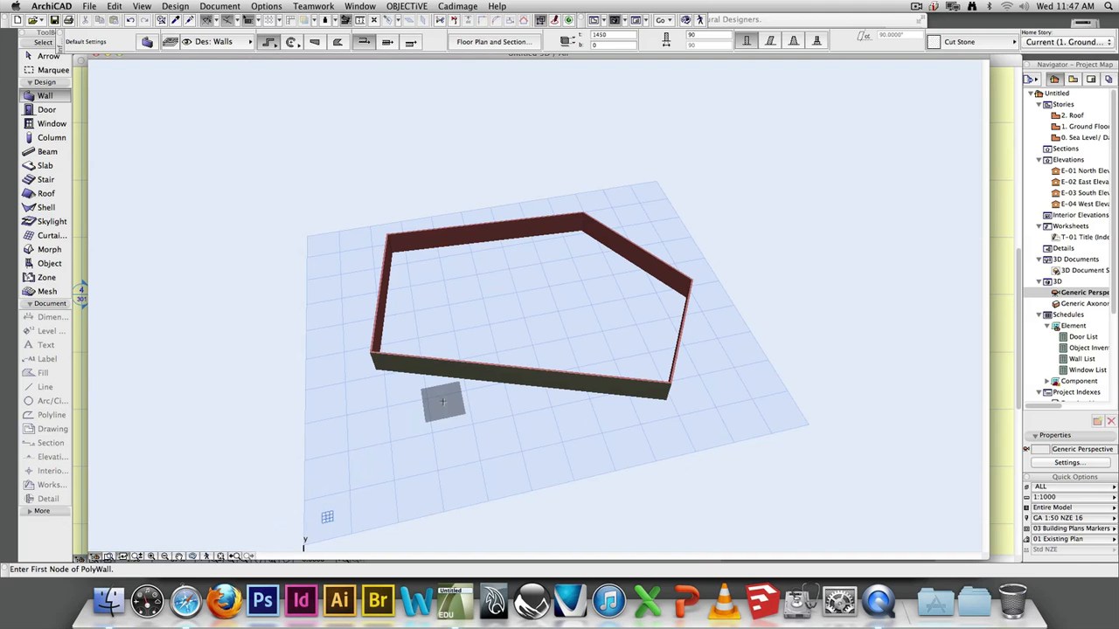
pyautogui.press('o')
pyautogui.moveTo(499, 425); pyautogui.dragTo(692, 346)
pyautogui.press('o')
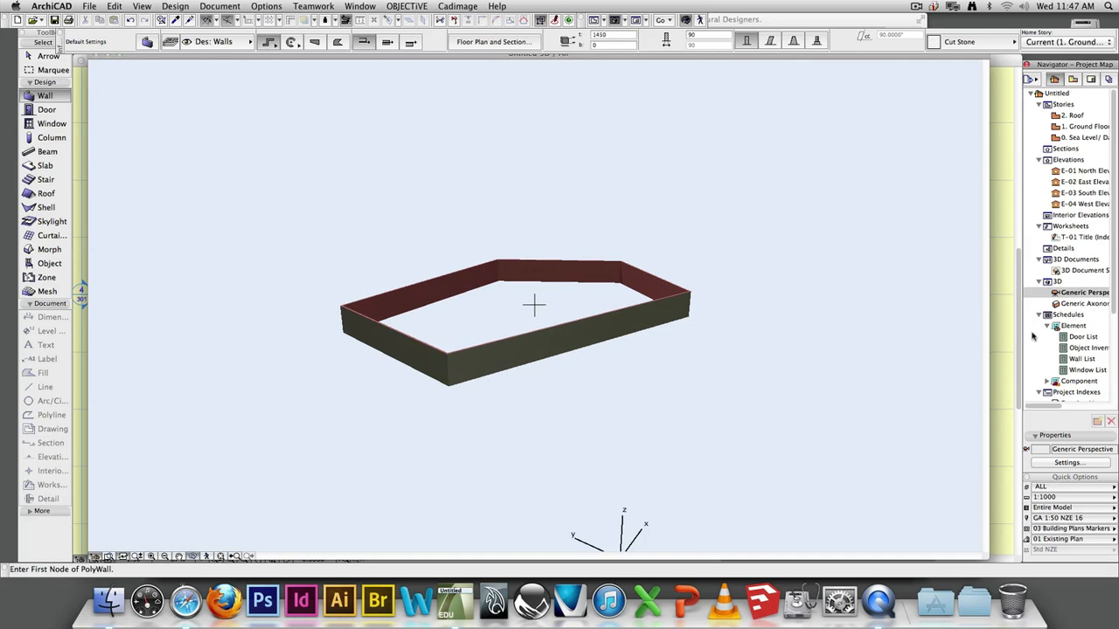
# Switch the 3D view to Generic Axonometry and examine the wall outline from several angles and zoom levels
pyautogui.doubleClick(1074, 303)
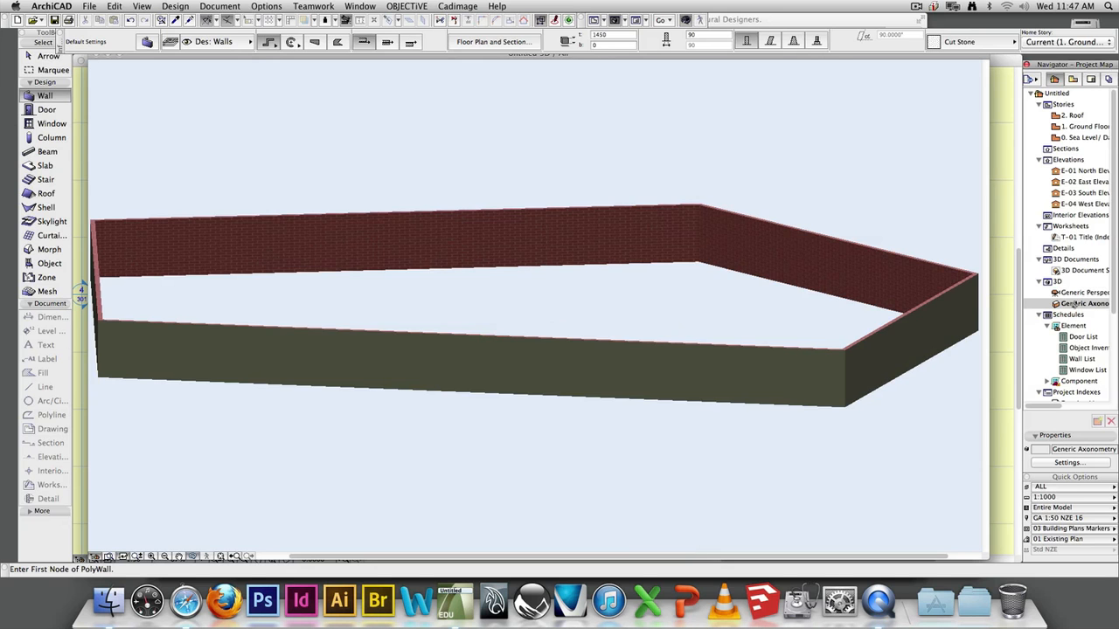
pyautogui.scroll(2, 693, 256)
pyautogui.scroll(-3, 697, 260)
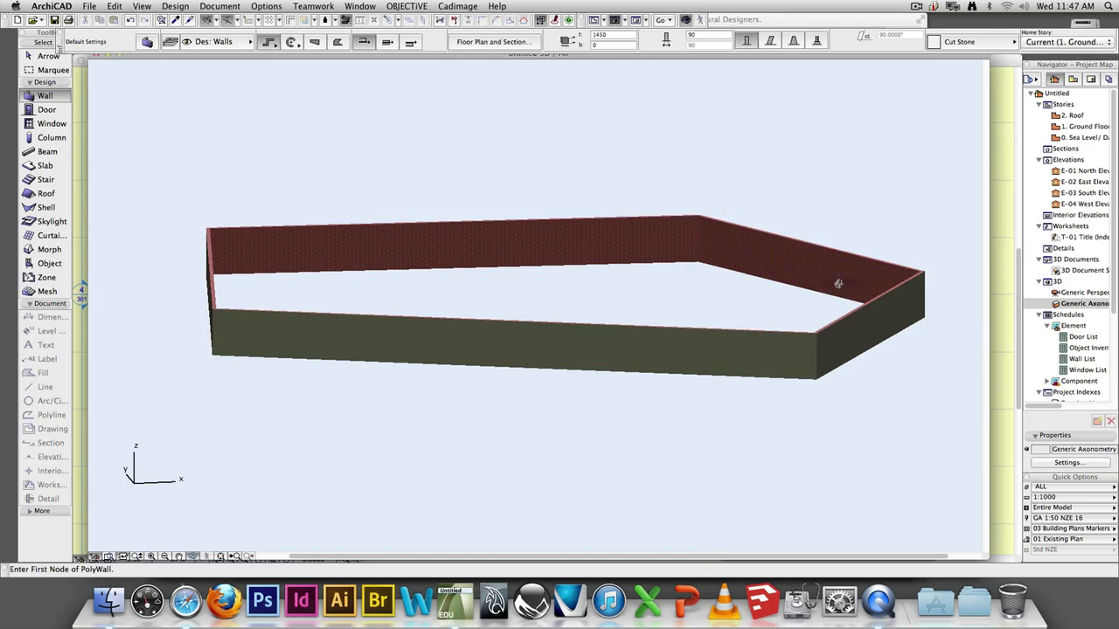
pyautogui.keyDown('shift'); pyautogui.moveTo(838, 284); pyautogui.dragTo(563, 384, button='middle'); pyautogui.keyUp('shift')
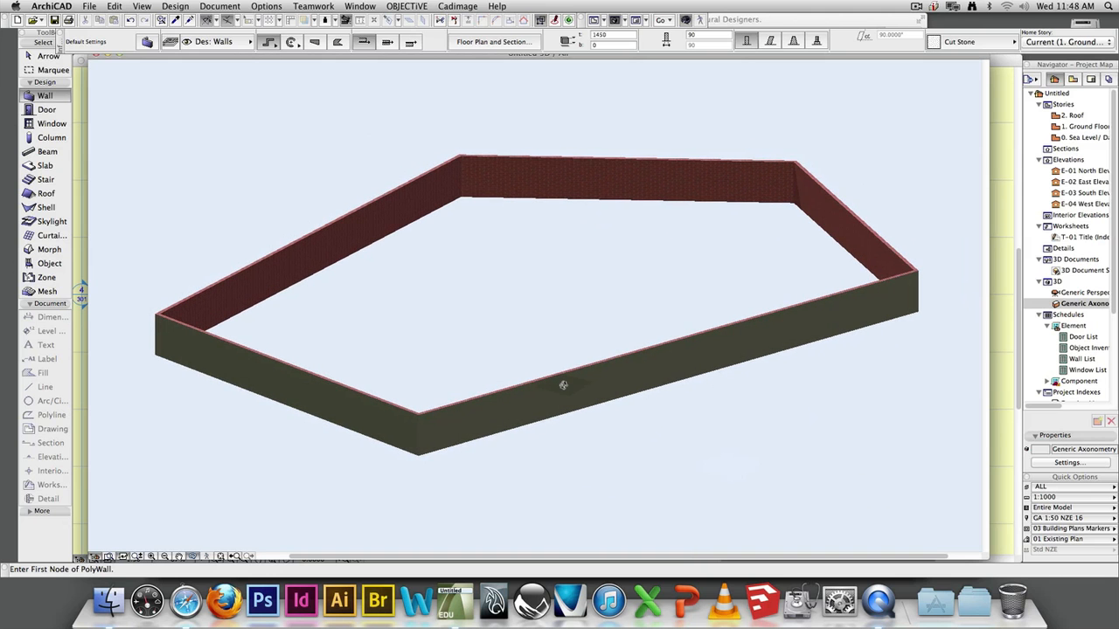
pyautogui.keyDown('shift'); pyautogui.moveTo(639, 388); pyautogui.dragTo(589, 285, button='middle'); pyautogui.keyUp('shift')
pyautogui.keyDown('shift'); pyautogui.moveTo(291, 296); pyautogui.dragTo(600, 278, button='middle'); pyautogui.keyUp('shift')
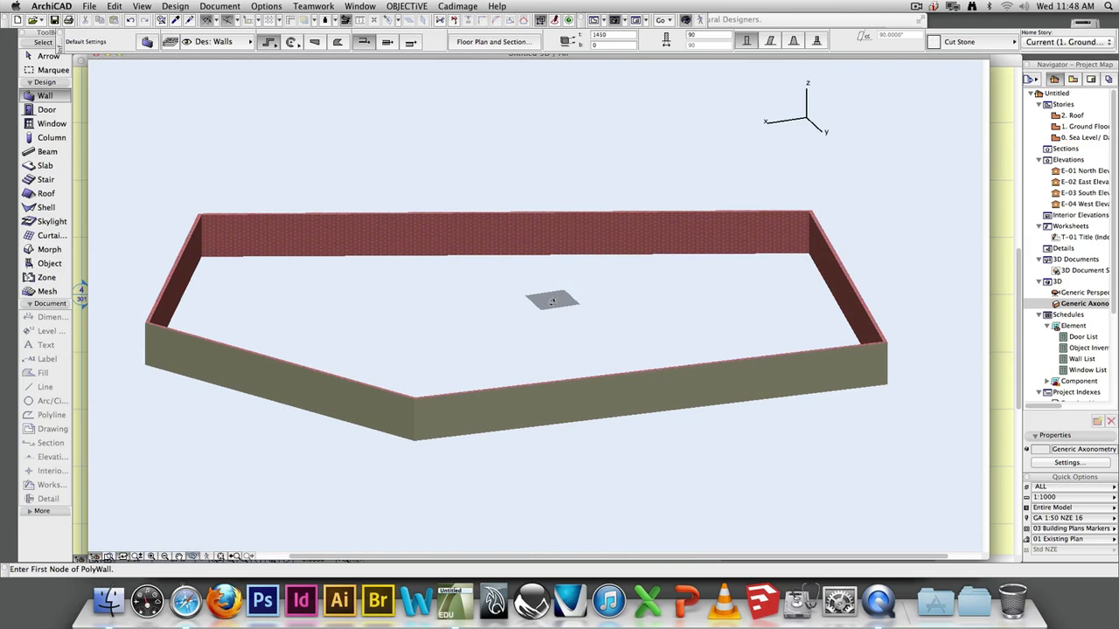
pyautogui.keyDown('shift'); pyautogui.moveTo(550, 303); pyautogui.dragTo(550, 306, button='middle'); pyautogui.keyUp('shift')
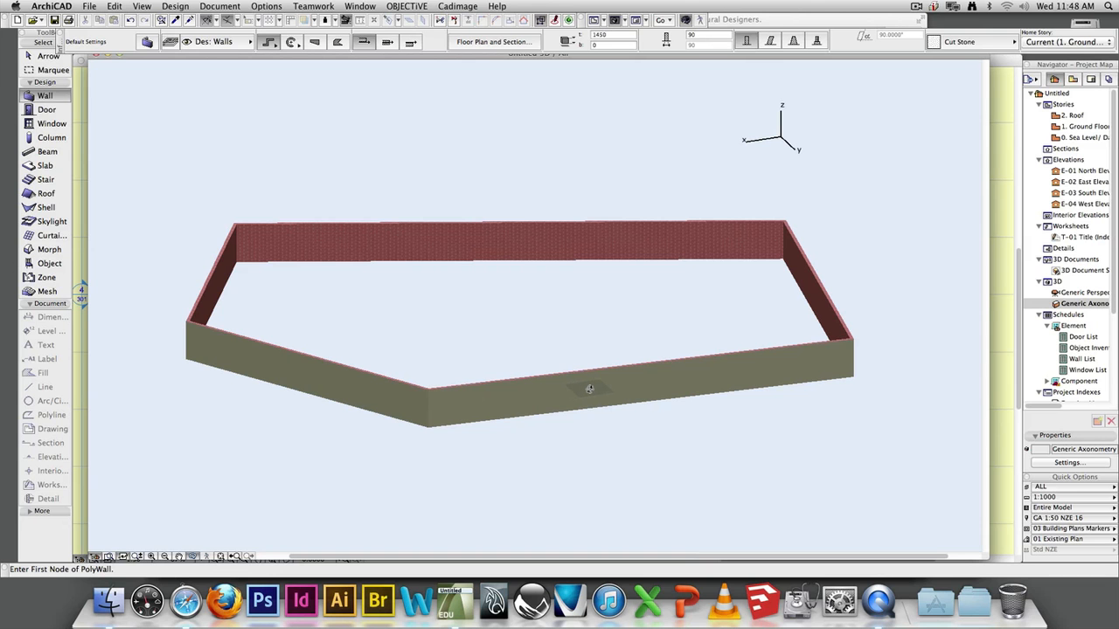
pyautogui.scroll(10, 517, 380)
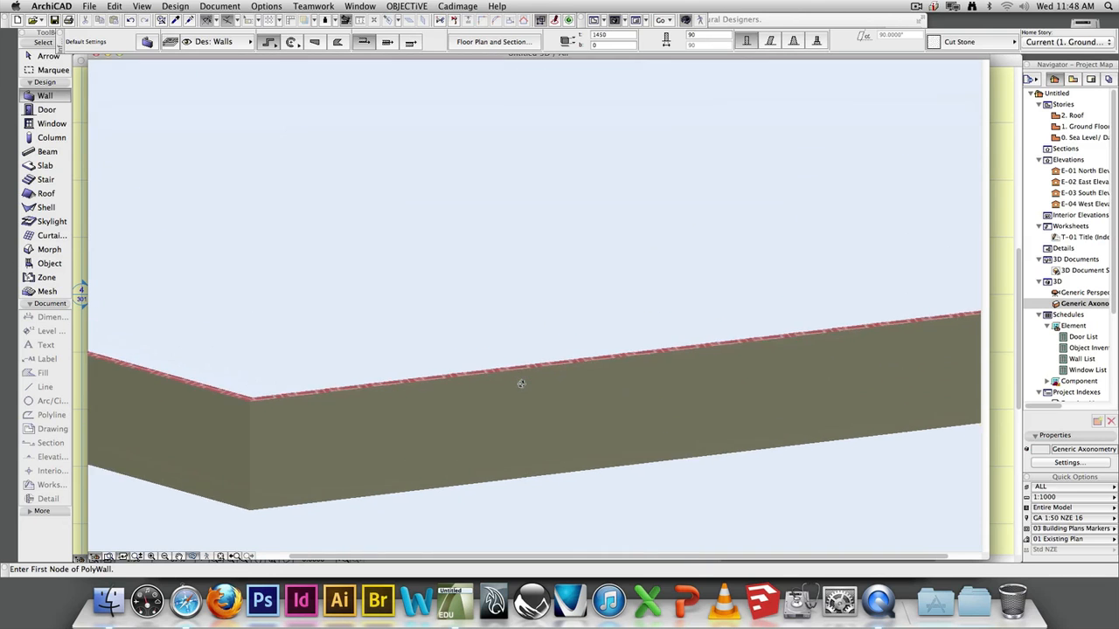
pyautogui.scroll(-10, 521, 382)
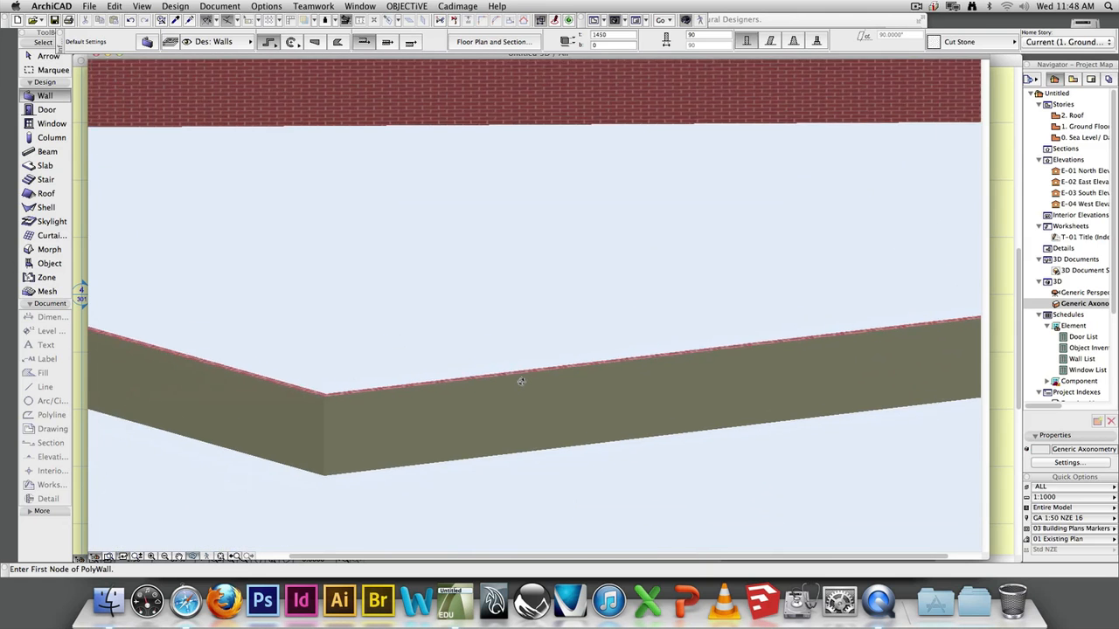
pyautogui.scroll(-2, 716, 400)
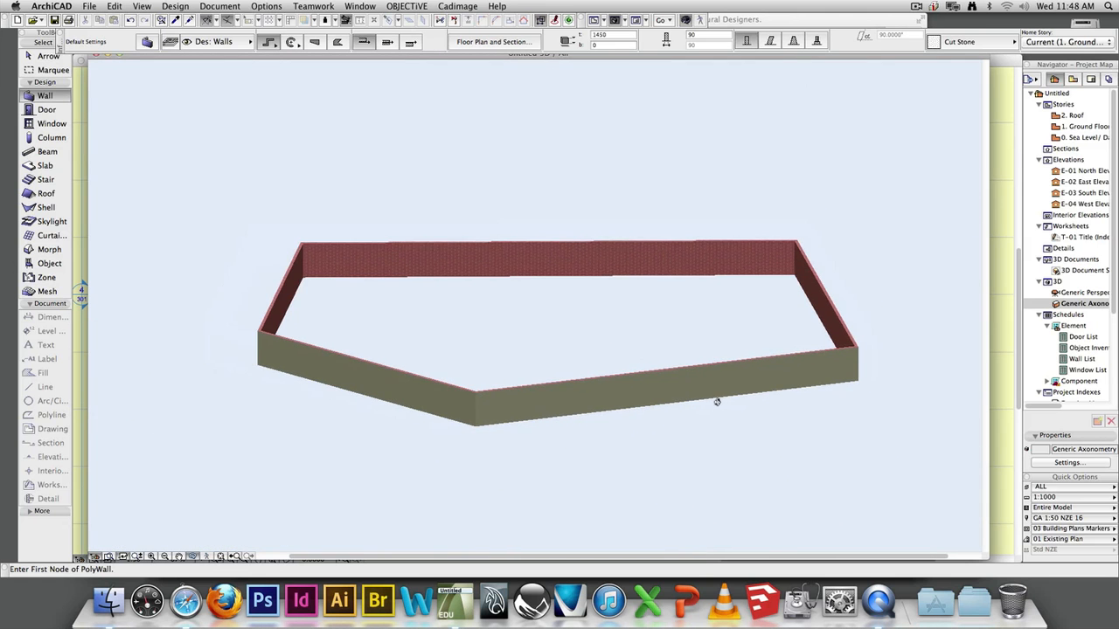
pyautogui.scroll(2, 716, 401)
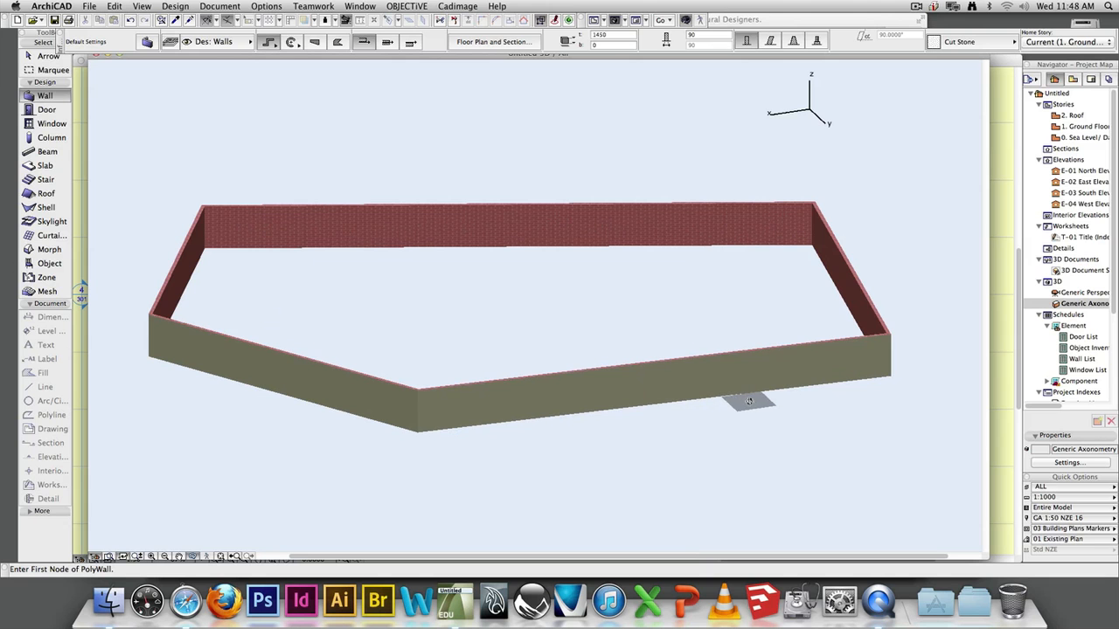
pyautogui.keyDown('shift'); pyautogui.moveTo(864, 400); pyautogui.dragTo(718, 368, button='middle'); pyautogui.keyUp('shift')
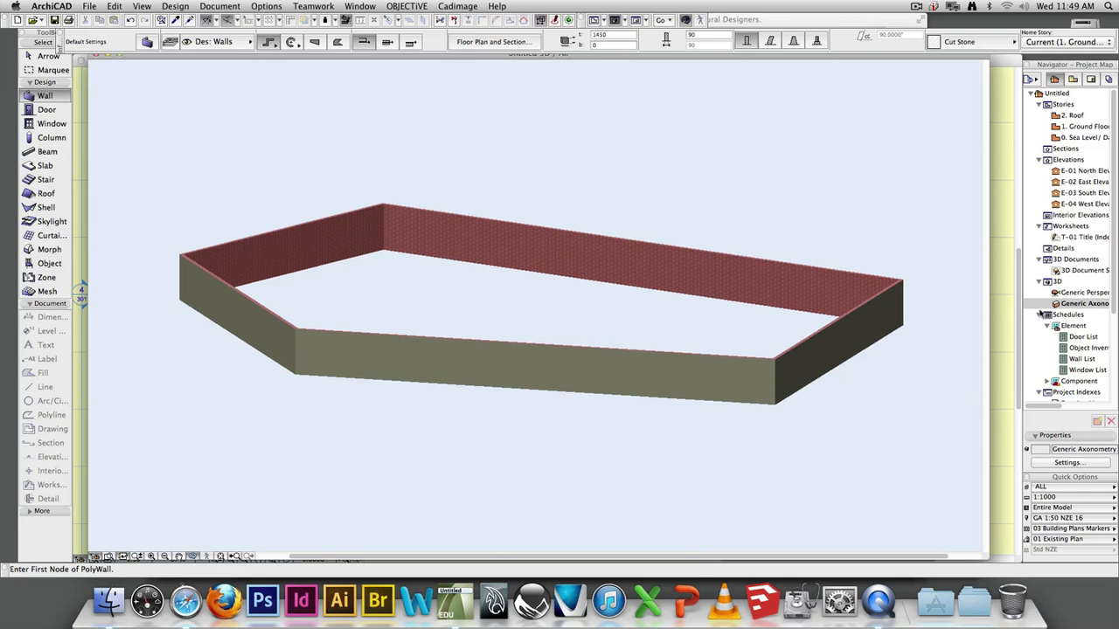
# Restore the Generic Perspective view of the walls and return to the Ground Floor plan
pyautogui.doubleClick(1070, 292)
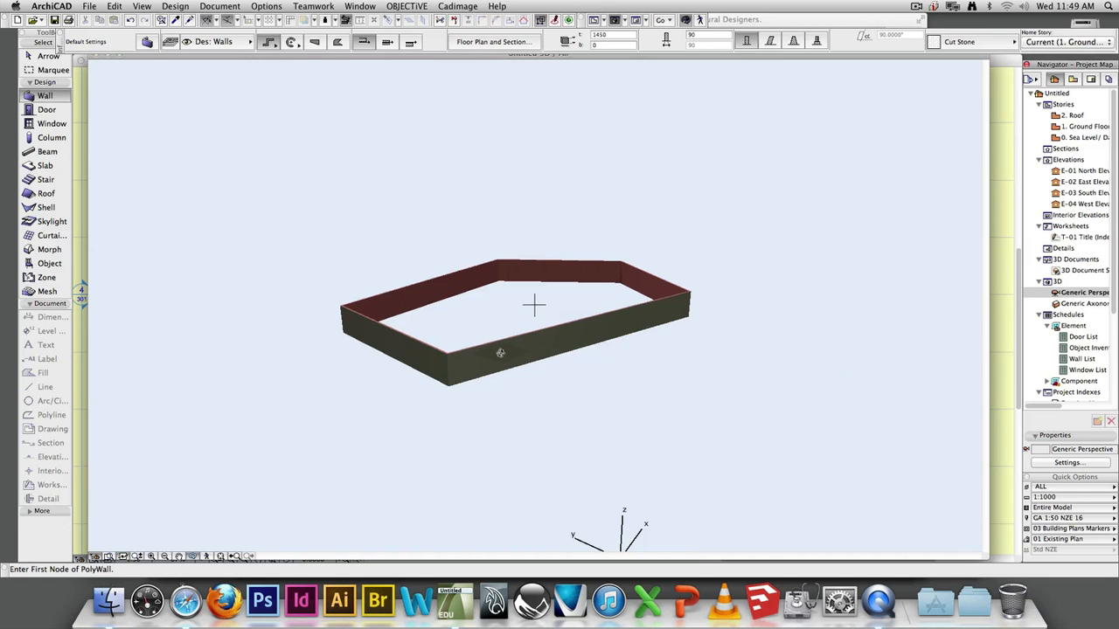
pyautogui.keyDown('shift'); pyautogui.moveTo(497, 355); pyautogui.dragTo(594, 332, button='middle'); pyautogui.keyUp('shift')
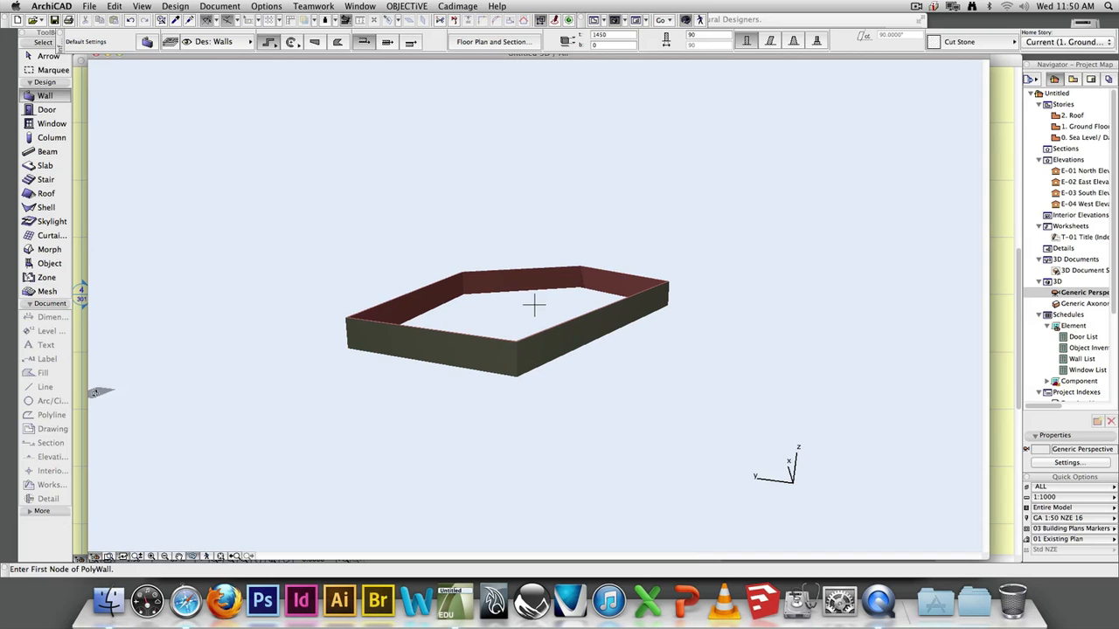
pyautogui.click(75, 391)
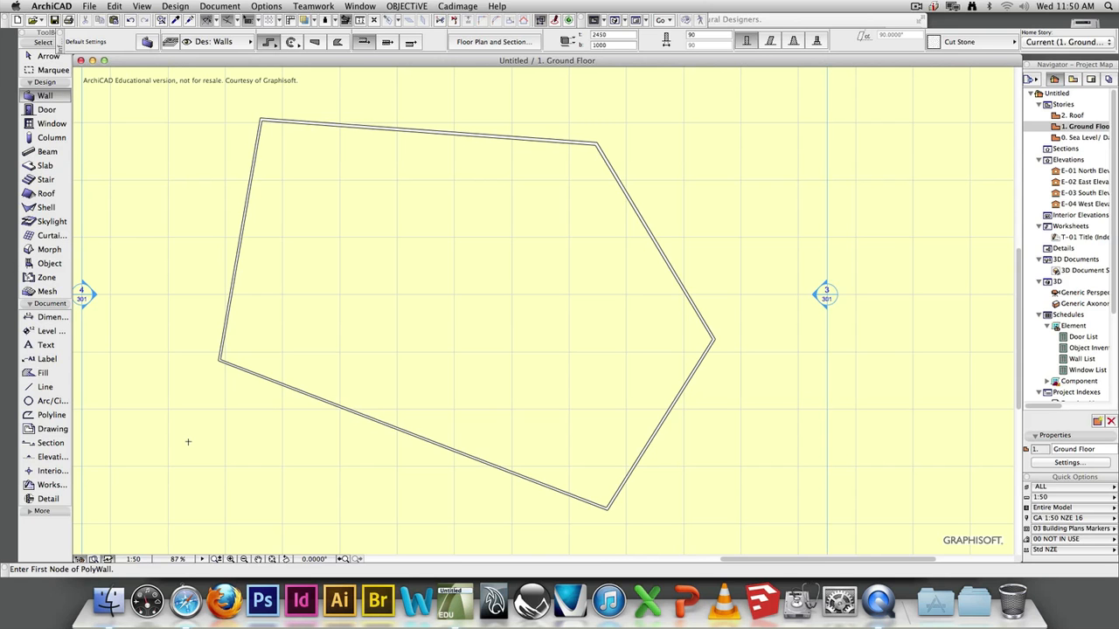
# Activate the Mesh tool, review its default settings, and choose the rectangular geometry method
pyautogui.click(26, 294)
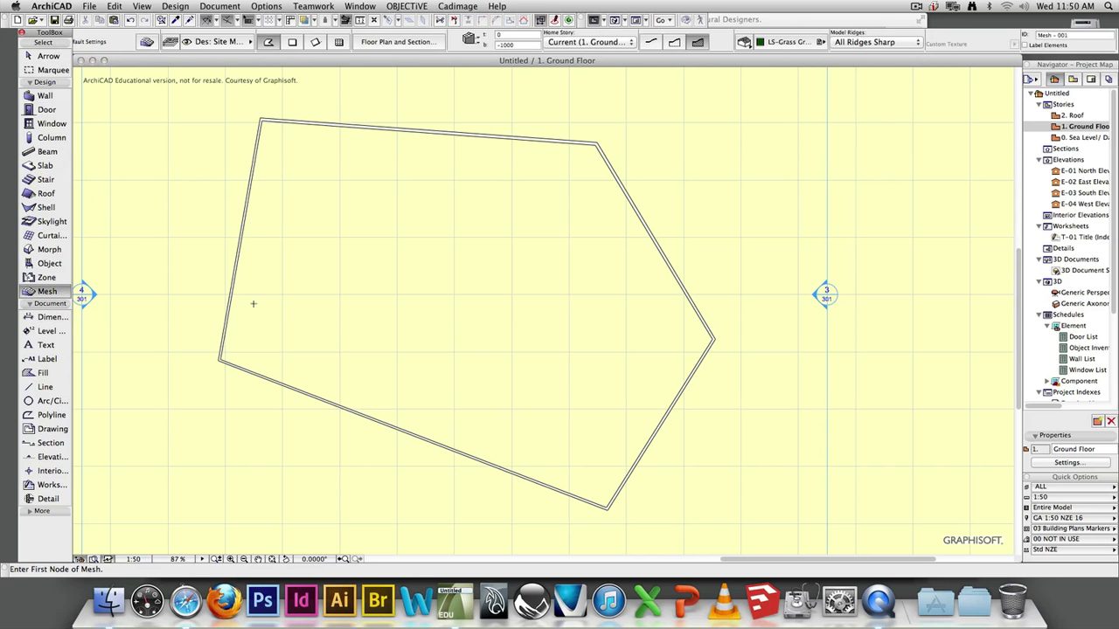
pyautogui.click(146, 42)
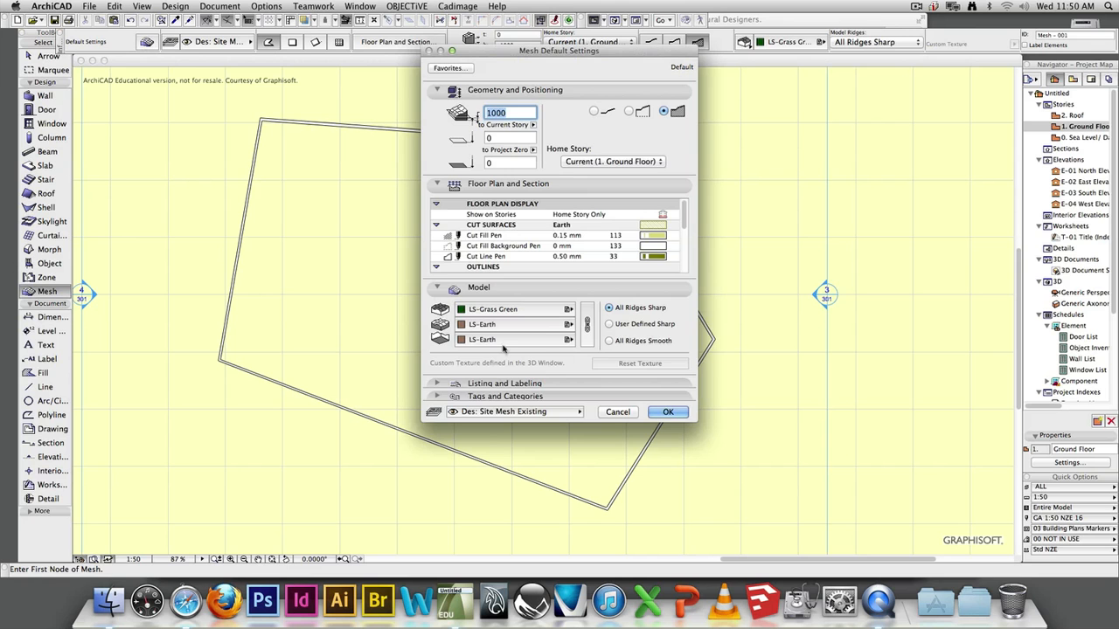
pyautogui.click(677, 411)
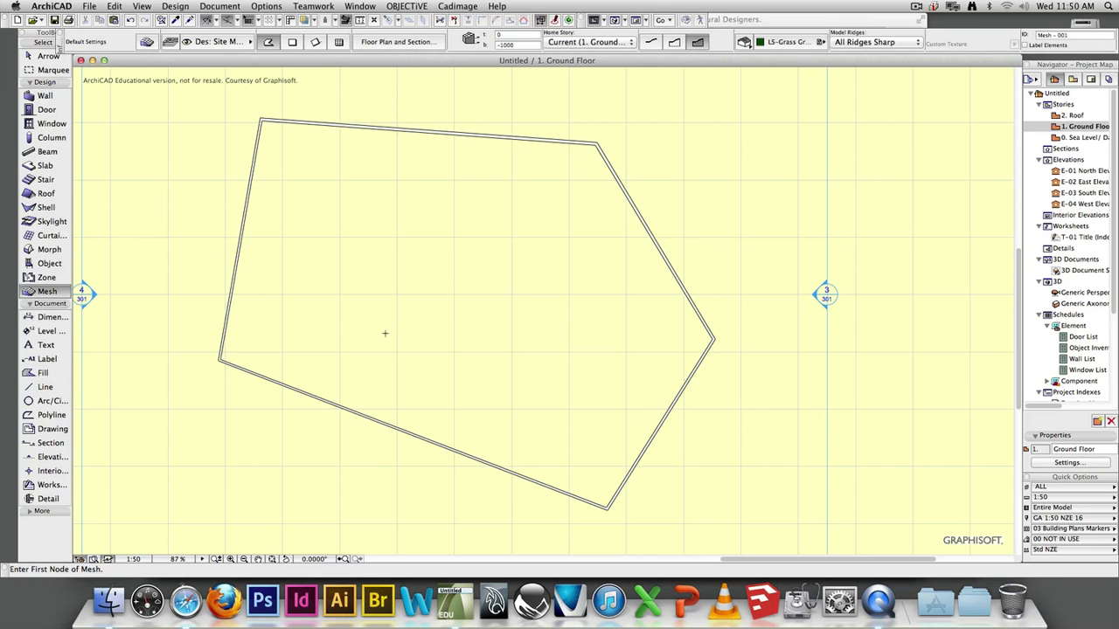
pyautogui.click(294, 42)
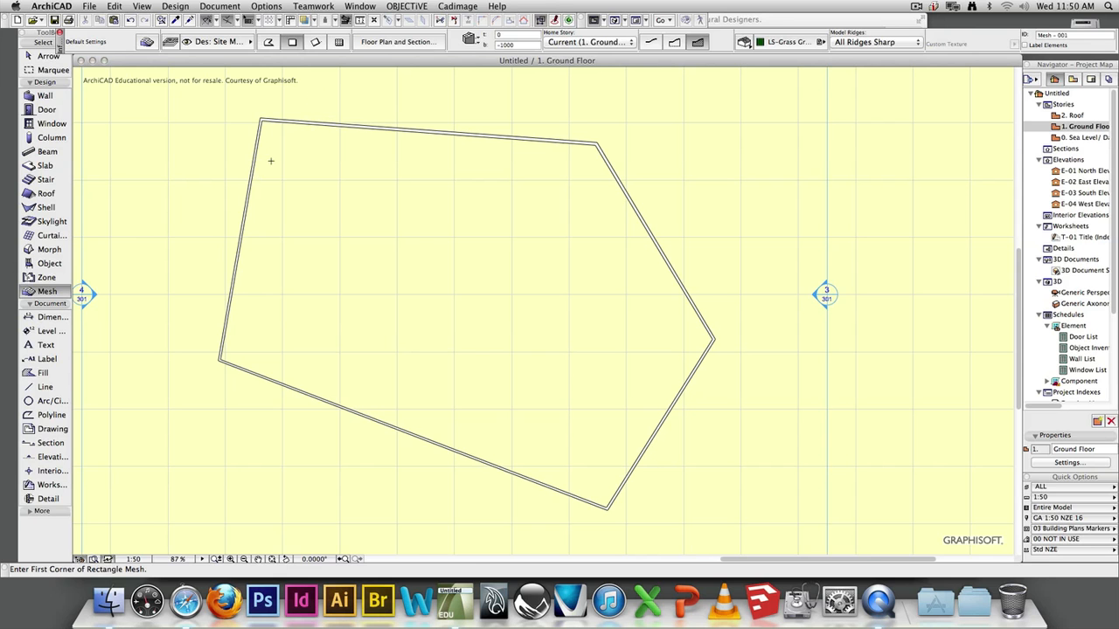
# Select the entire wall outline on the Ground Floor plan and delete it
pyautogui.press('Escape')
pyautogui.moveTo(227, 98); pyautogui.dragTo(744, 516)
pyautogui.press('BackSpace')
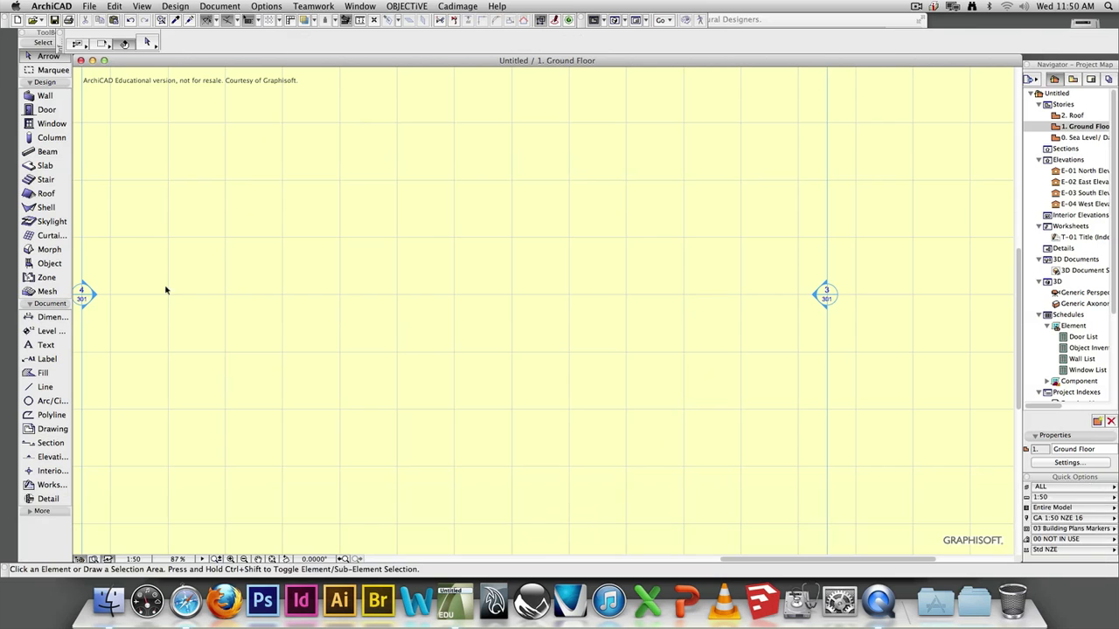
# Draw a rectangular mesh between the two elevation markers, covering the area of the removed walls
pyautogui.click(32, 292)
pyautogui.click(199, 111)
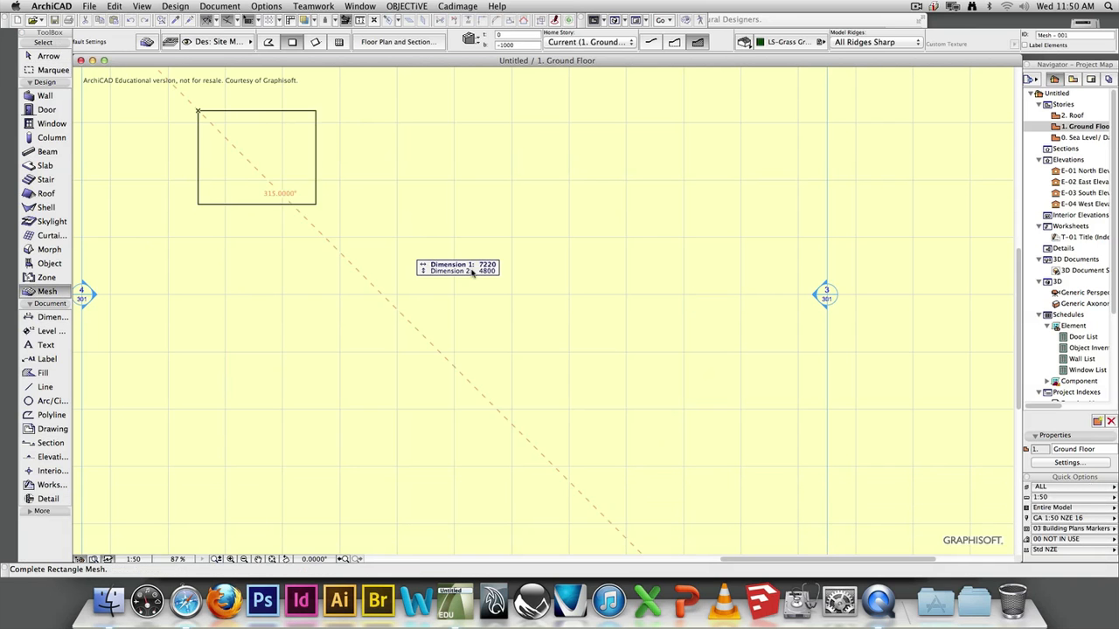
pyautogui.click(710, 463)
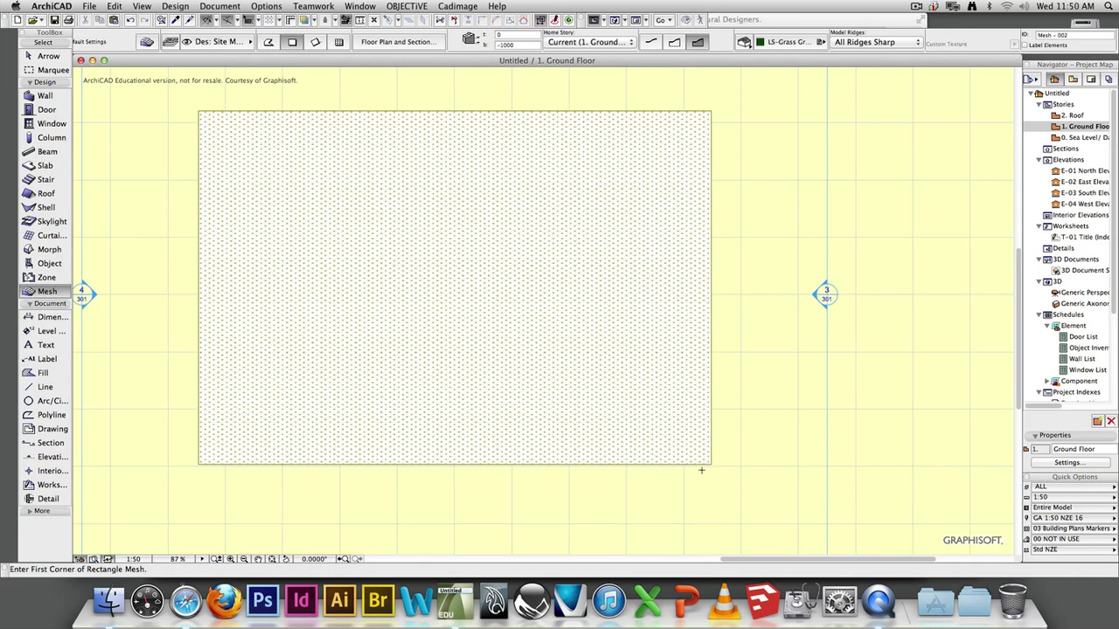
# View the mesh in 3D and review the height, surfaces and layer in its default settings
pyautogui.press('F3')
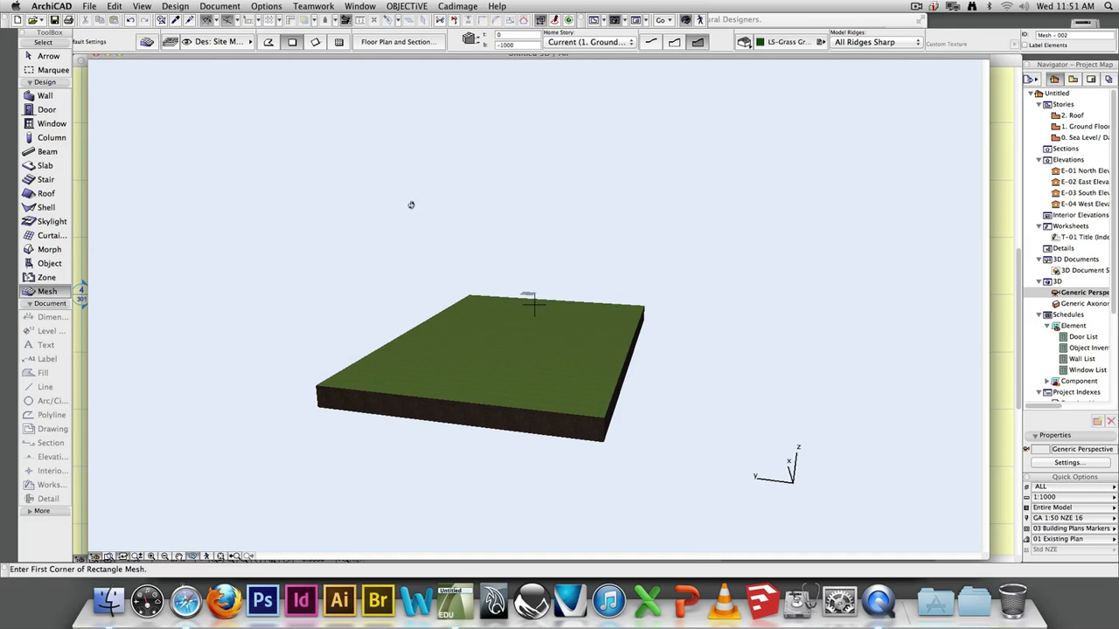
pyautogui.click(140, 43)
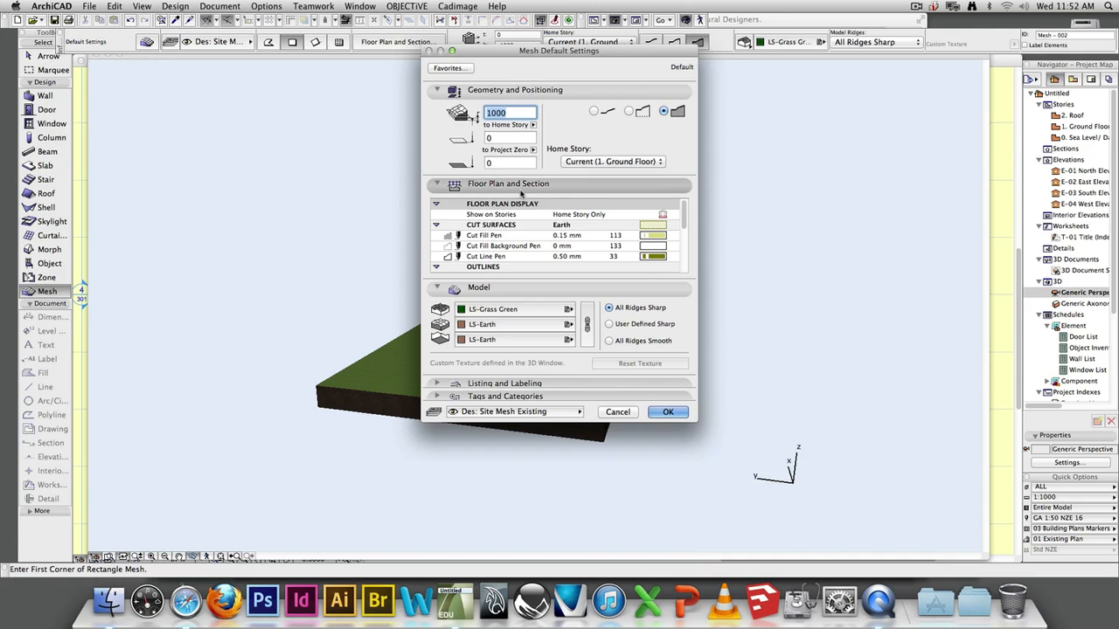
pyautogui.press('Return')
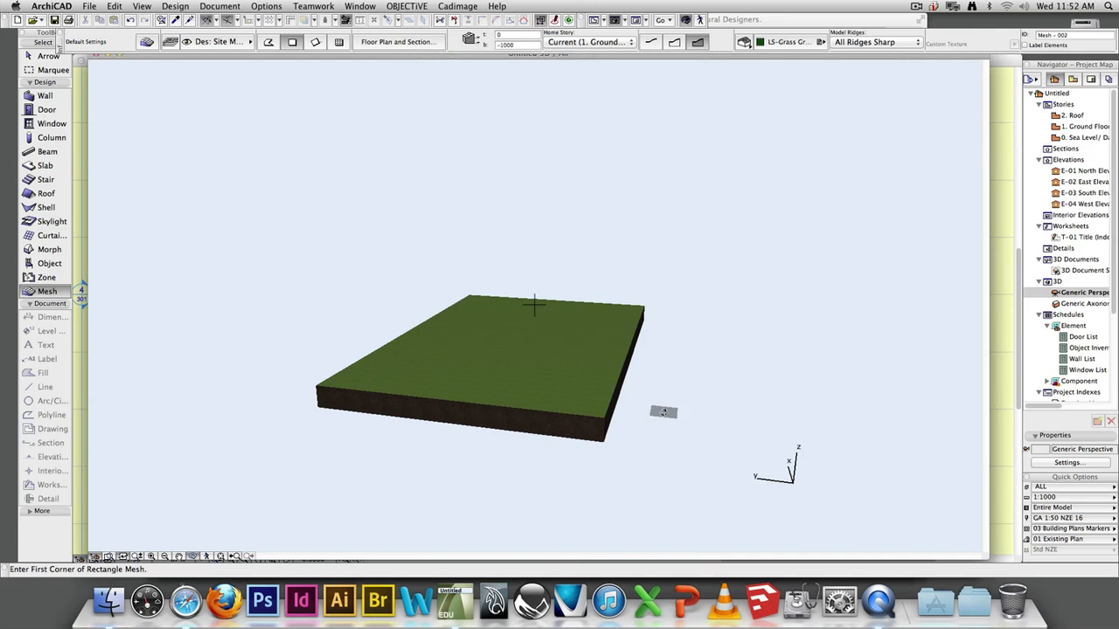
# Return to the Ground Floor plan and select the rectangular mesh
pyautogui.press('F2')
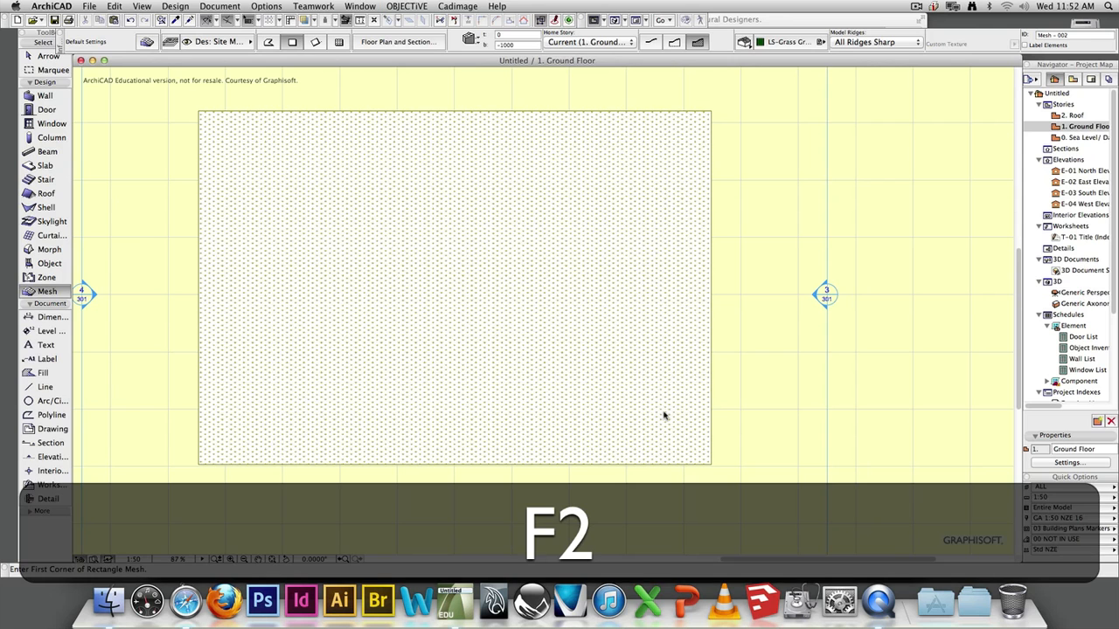
pyautogui.click(578, 333)
pyautogui.press('Escape')
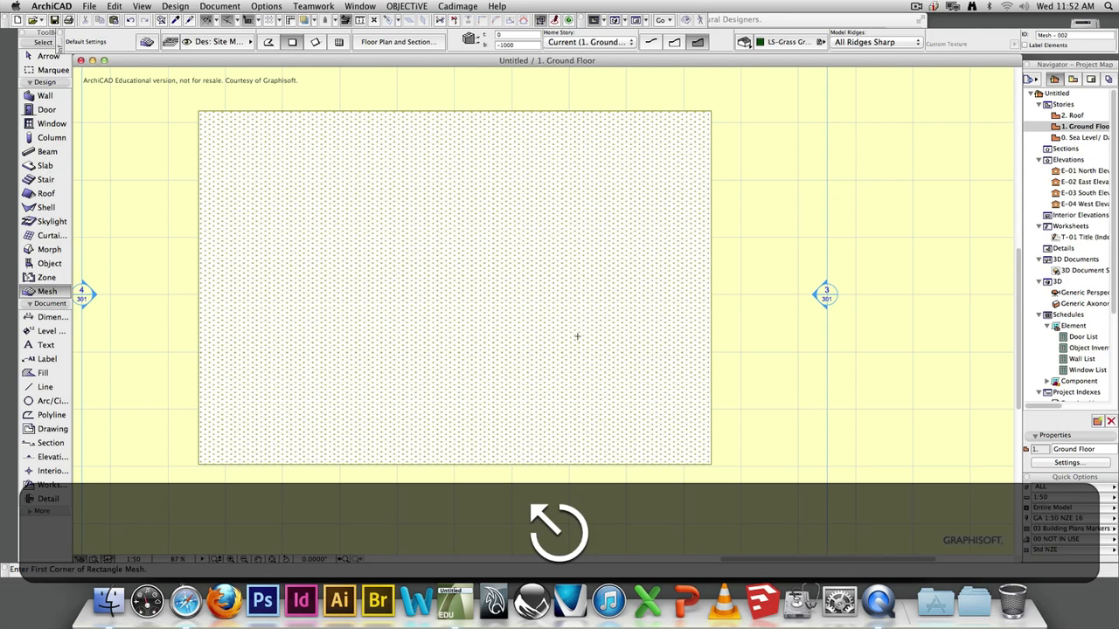
pyautogui.click(546, 343)
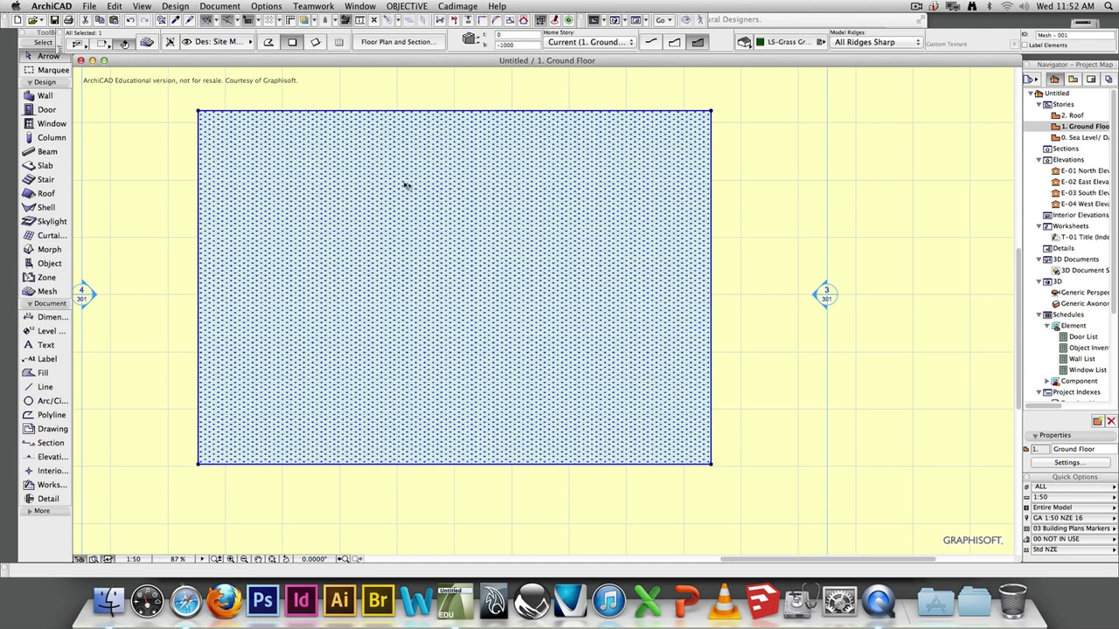
# Look at the height setting of the mesh's upper-left corner node, and cancel without changing it
pyautogui.click(38, 294)
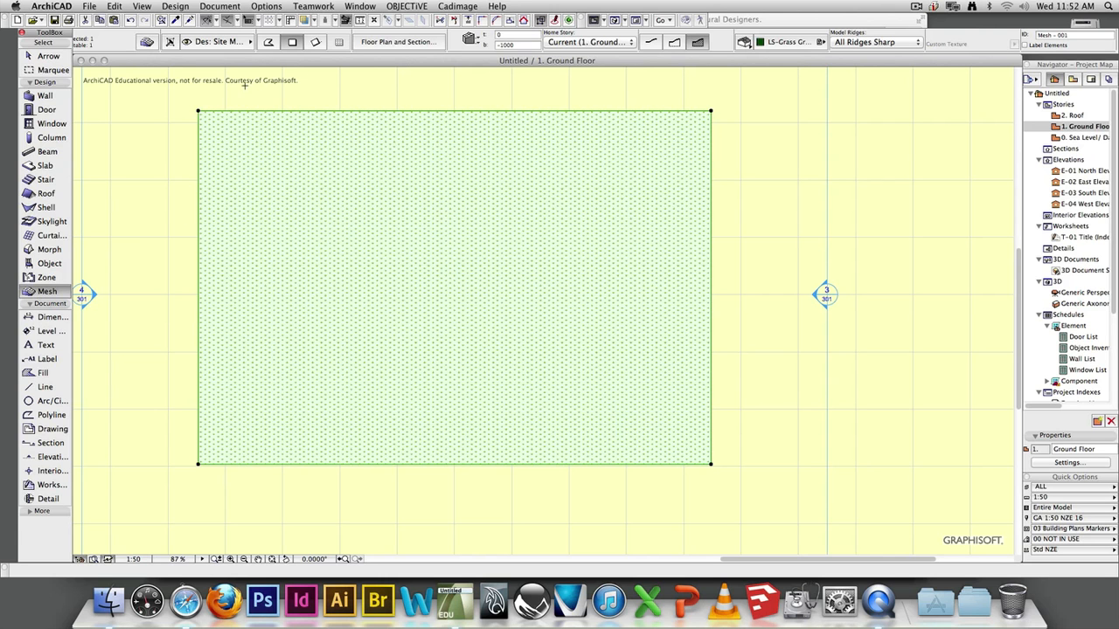
pyautogui.click(198, 110)
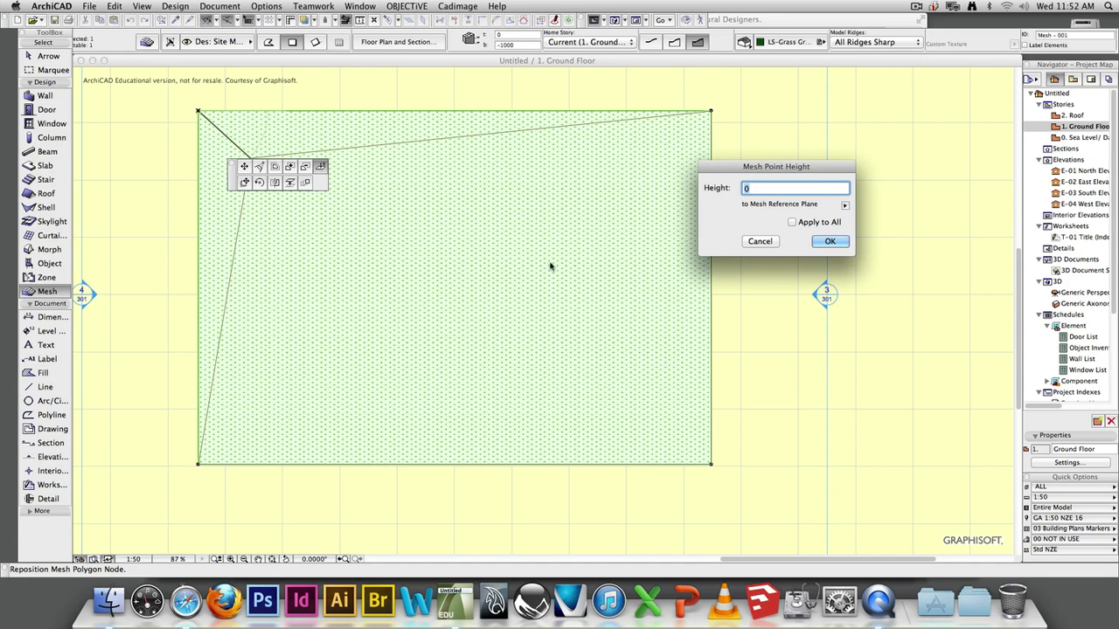
pyautogui.click(760, 242)
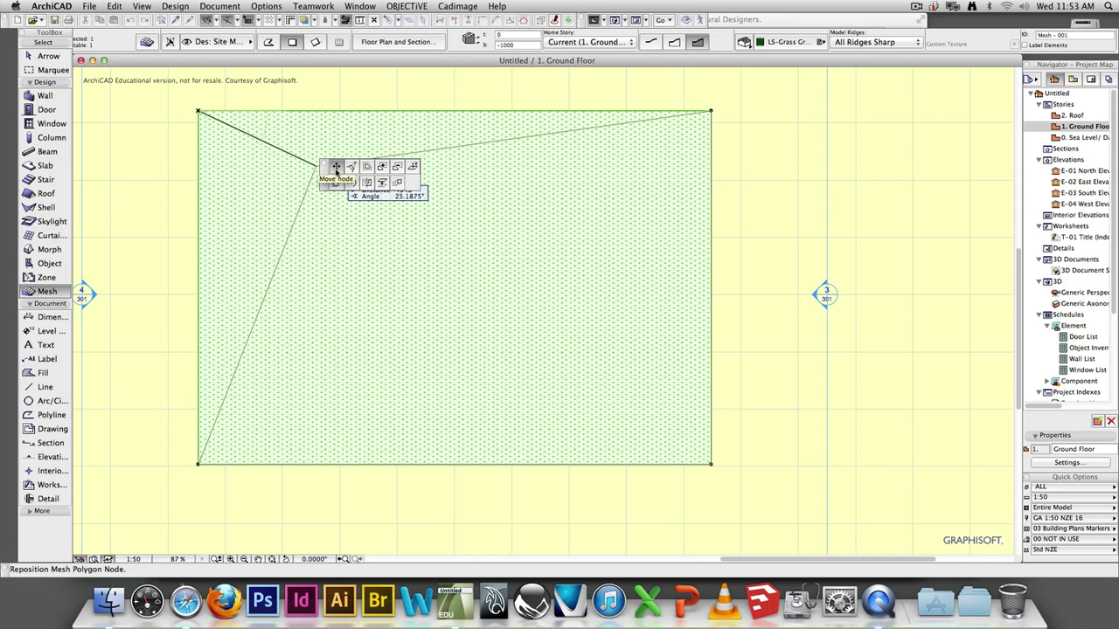
# Try moving the mesh's upper-left corner node diagonally inward, and undo the move
pyautogui.click(335, 168)
pyautogui.click(276, 217)
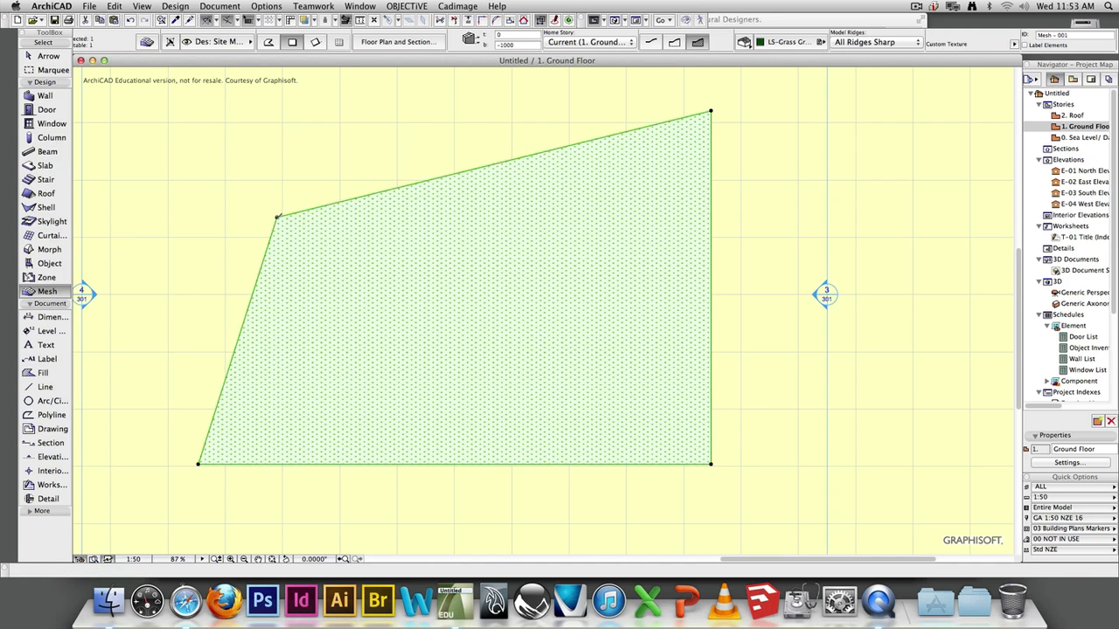
pyautogui.press('super+z')
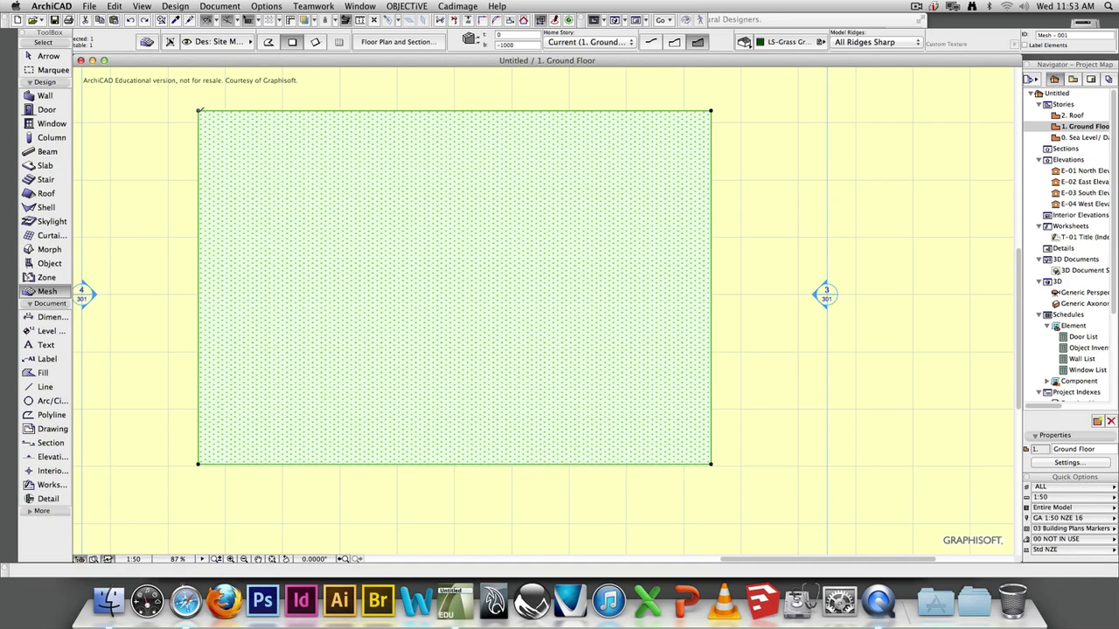
# Try a fillet with radius 5000 on the mesh's upper-left corner, undo it, and cancel a repeated fillet
pyautogui.click(198, 111)
pyautogui.click(263, 124)
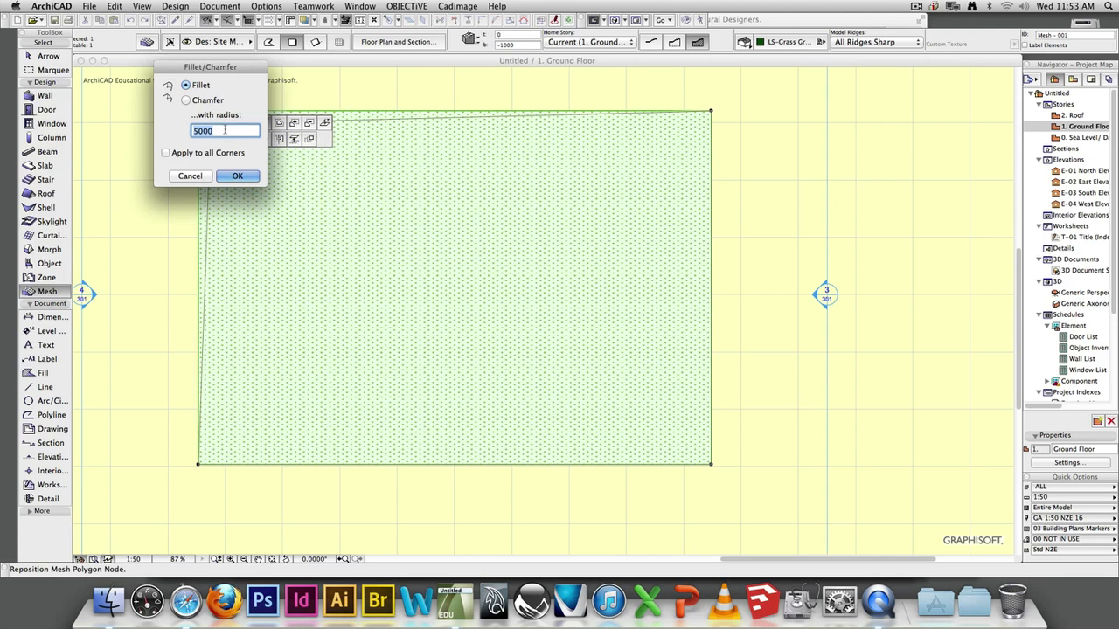
pyautogui.click(236, 176)
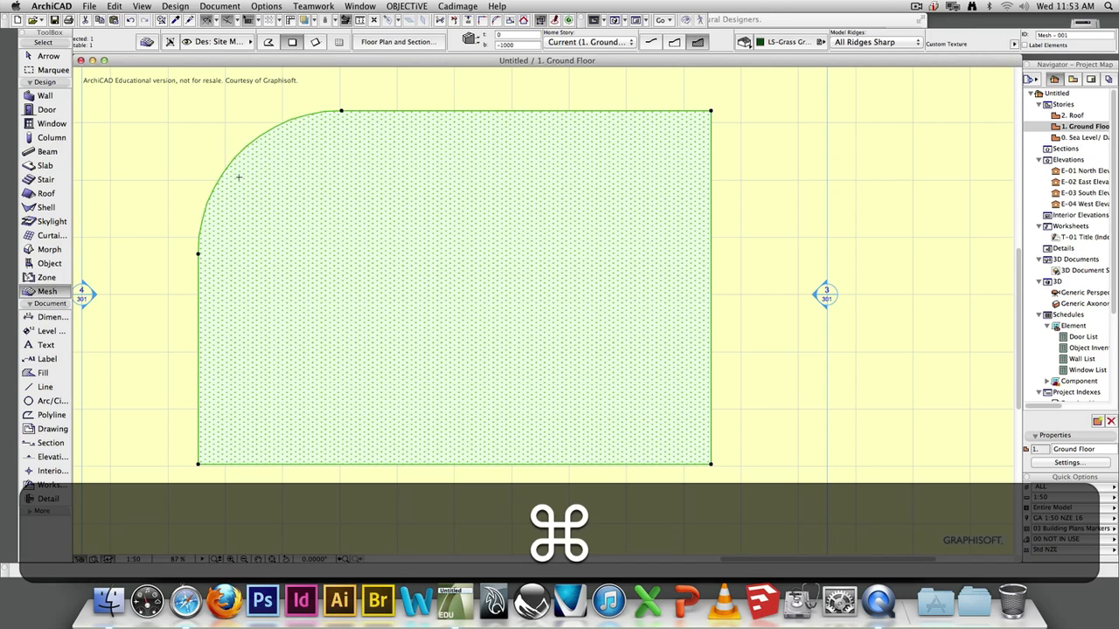
pyautogui.press('super+z')
pyautogui.click(199, 111)
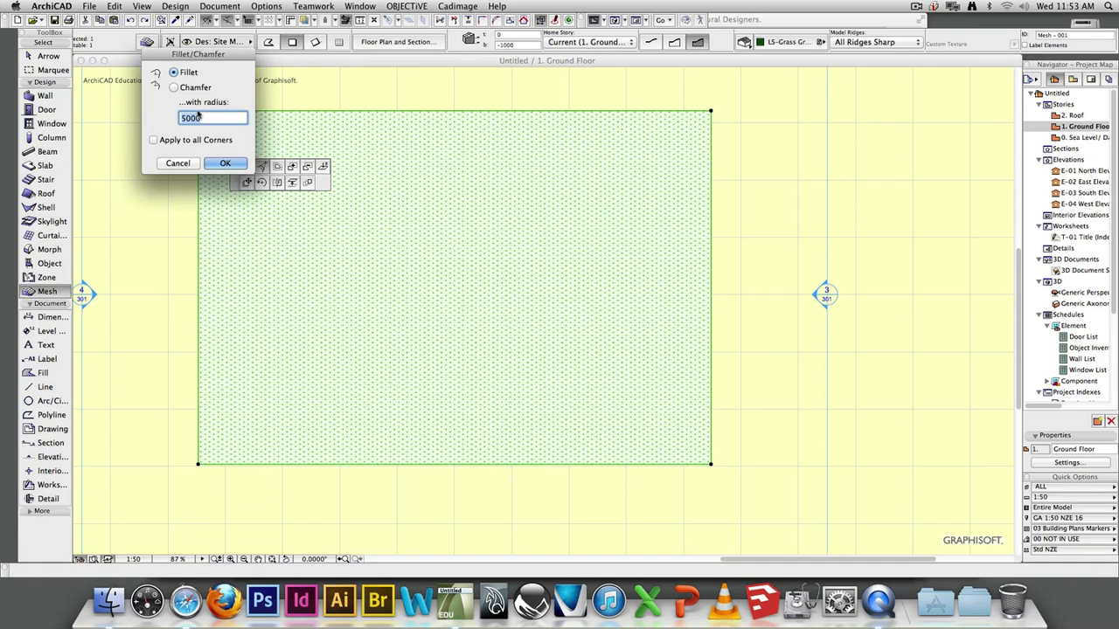
pyautogui.click(184, 165)
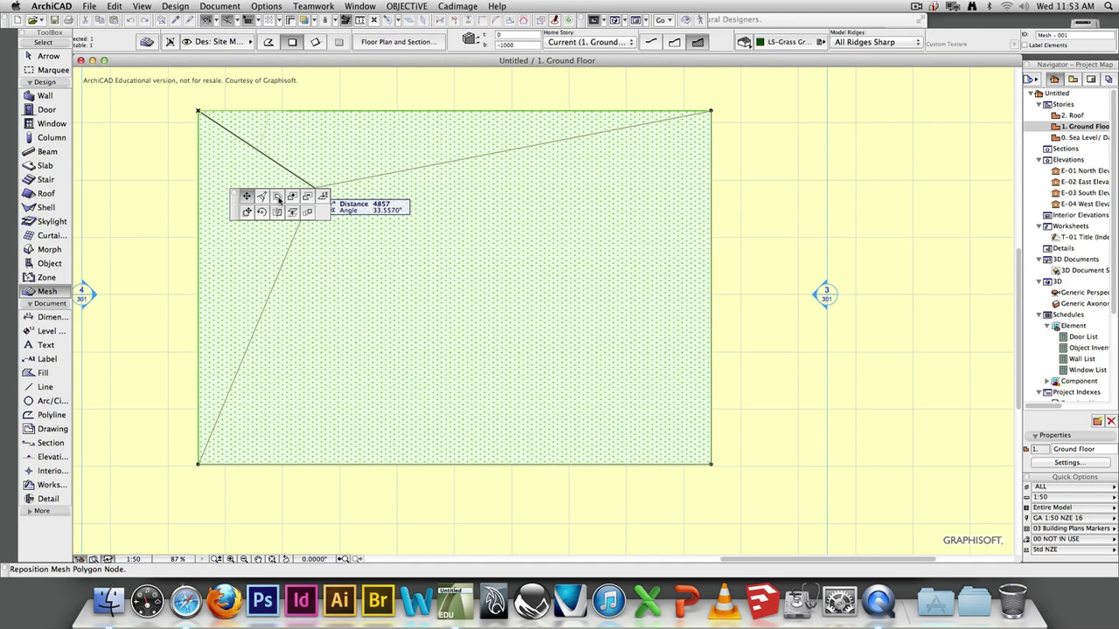
# Try offsetting all edges of the mesh outward, and undo the offset
pyautogui.click(278, 199)
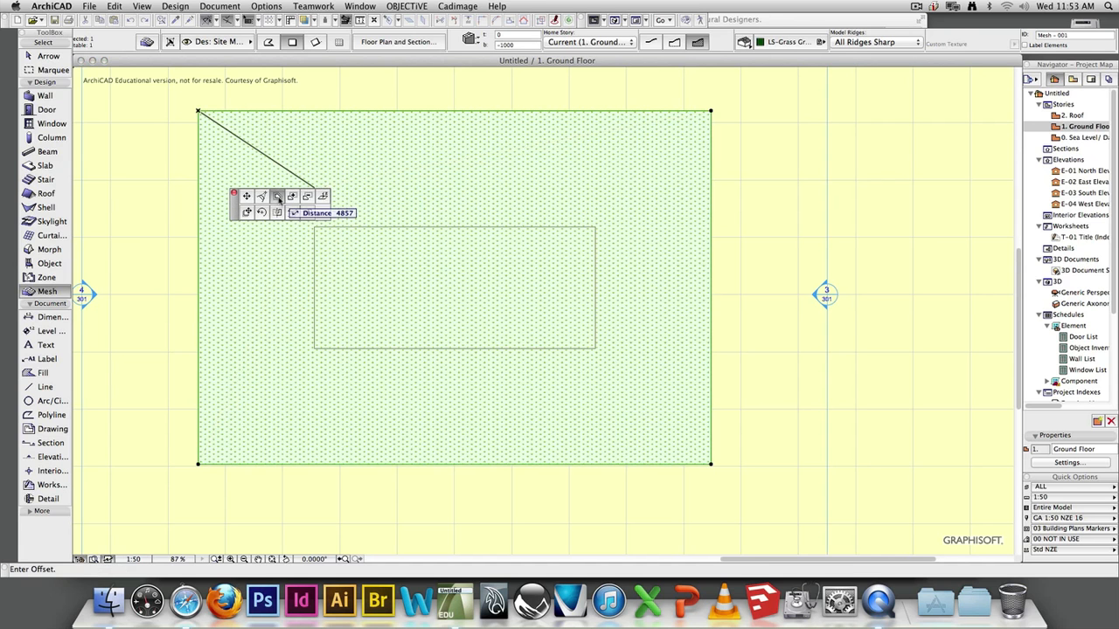
pyautogui.click(158, 110)
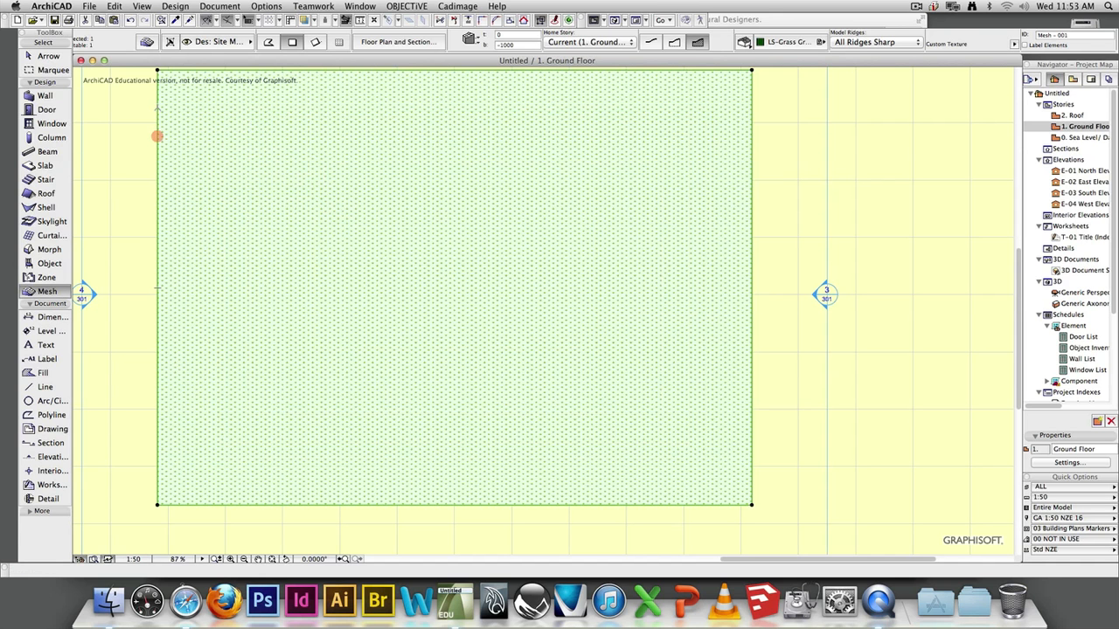
pyautogui.press('super+z')
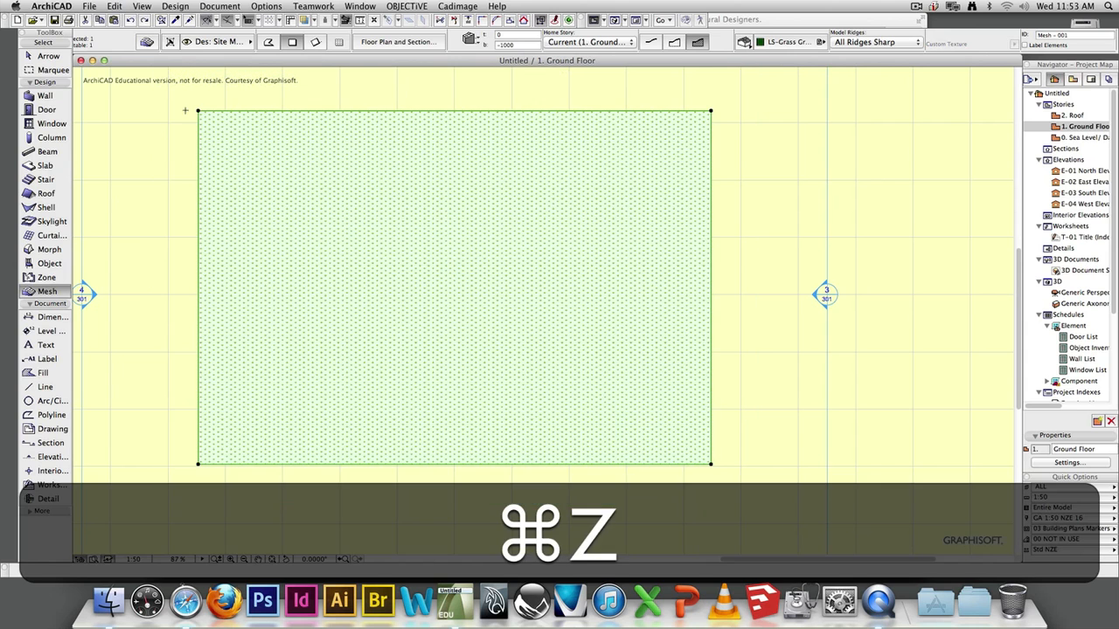
# Try adding a rectangular extension across the mesh's left edge, and undo it
pyautogui.click(199, 110)
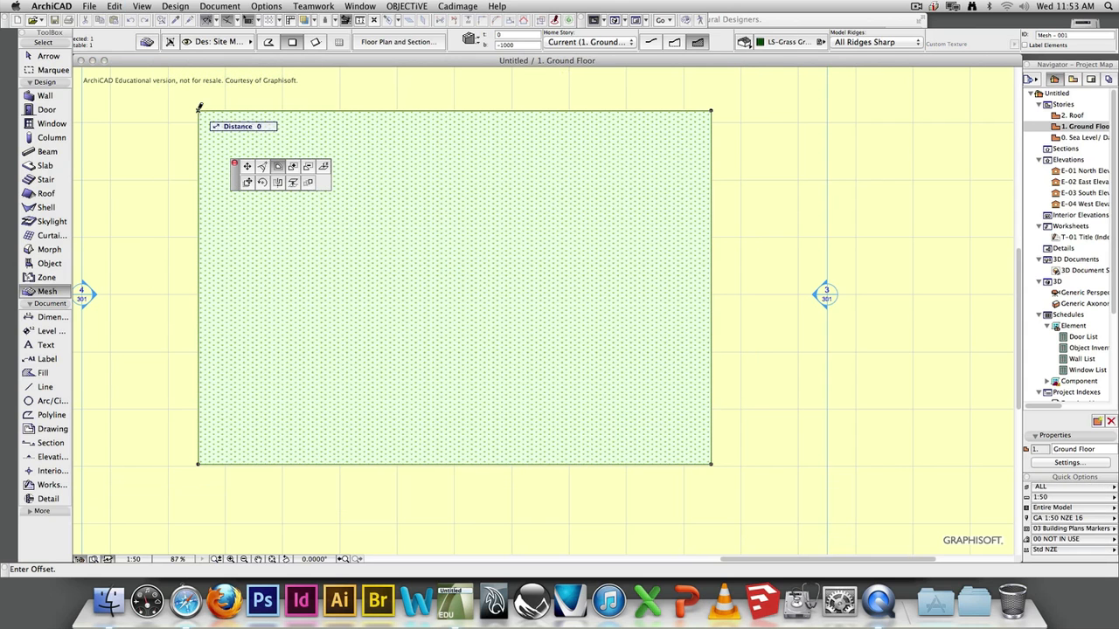
pyautogui.click(294, 172)
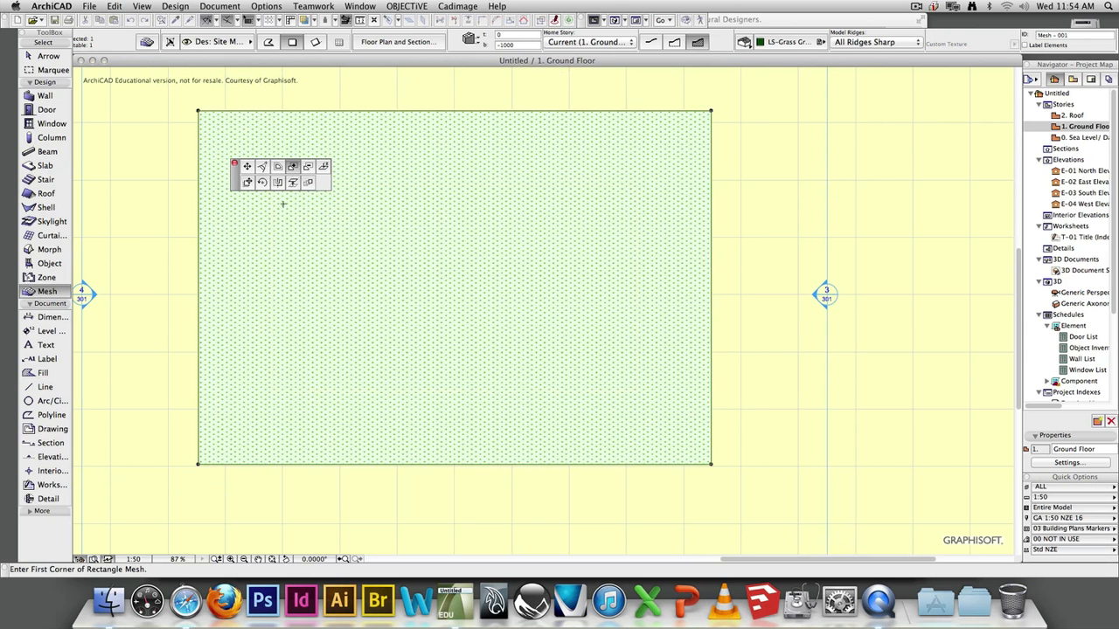
pyautogui.click(234, 259)
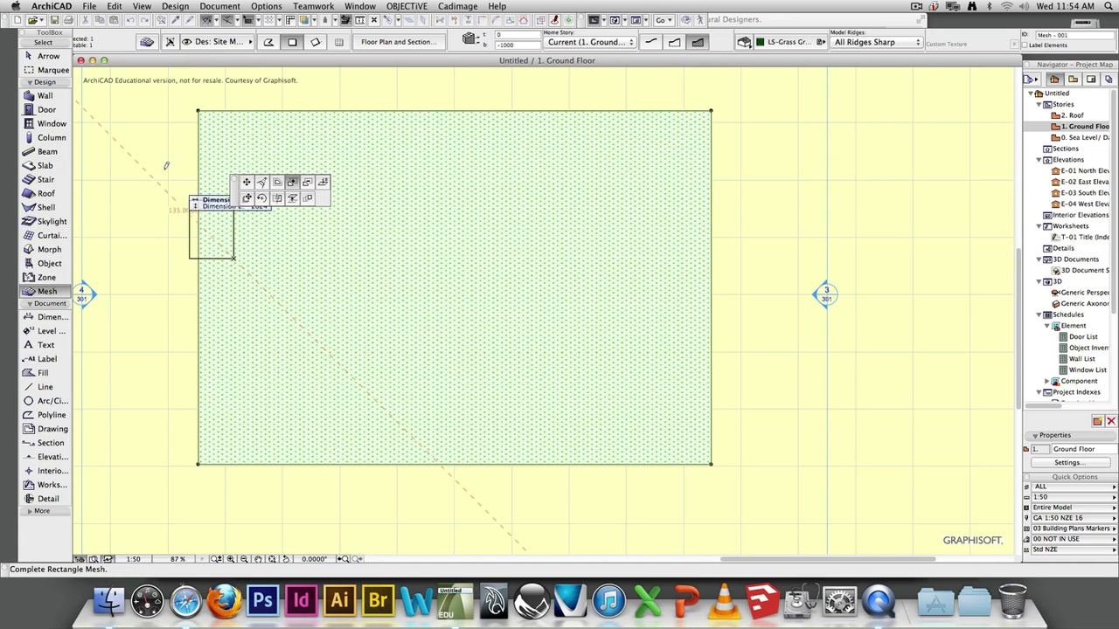
pyautogui.click(89, 196)
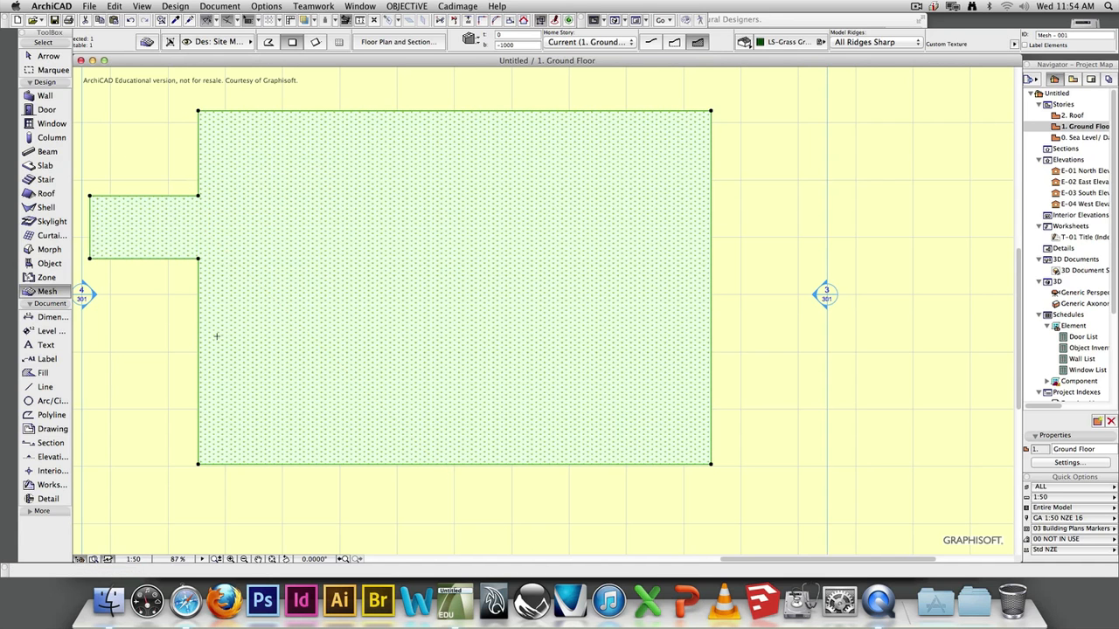
pyautogui.press('super+z')
# Try subtracting a horizontal rectangular notch from the mesh's left edge, and undo the subtraction
pyautogui.click(199, 111)
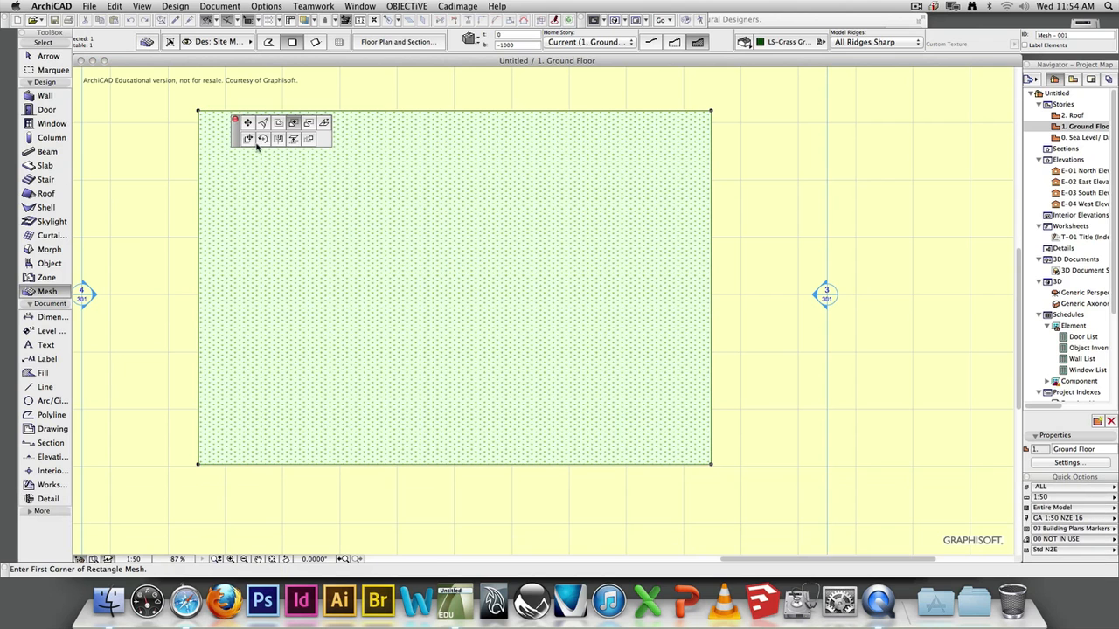
pyautogui.click(308, 124)
pyautogui.click(161, 223)
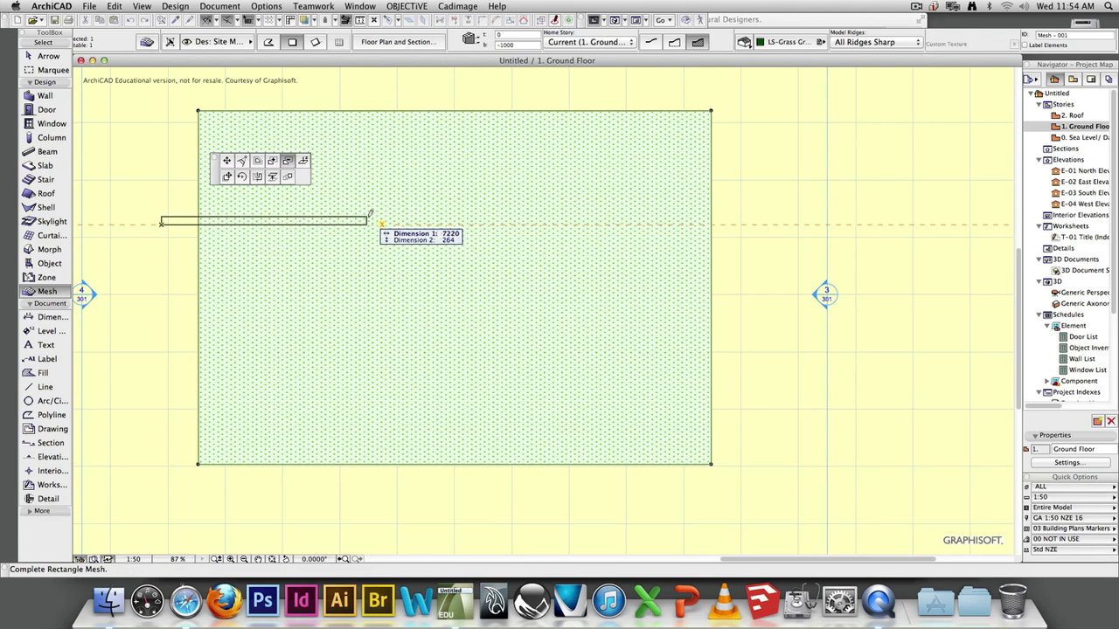
pyautogui.click(399, 279)
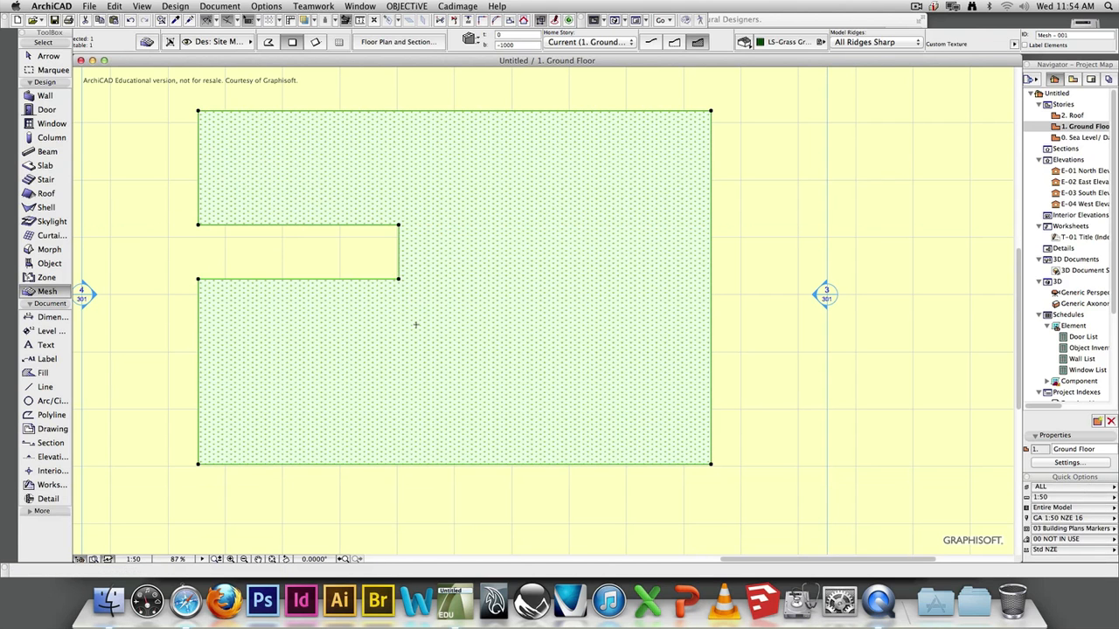
pyautogui.press('super+z')
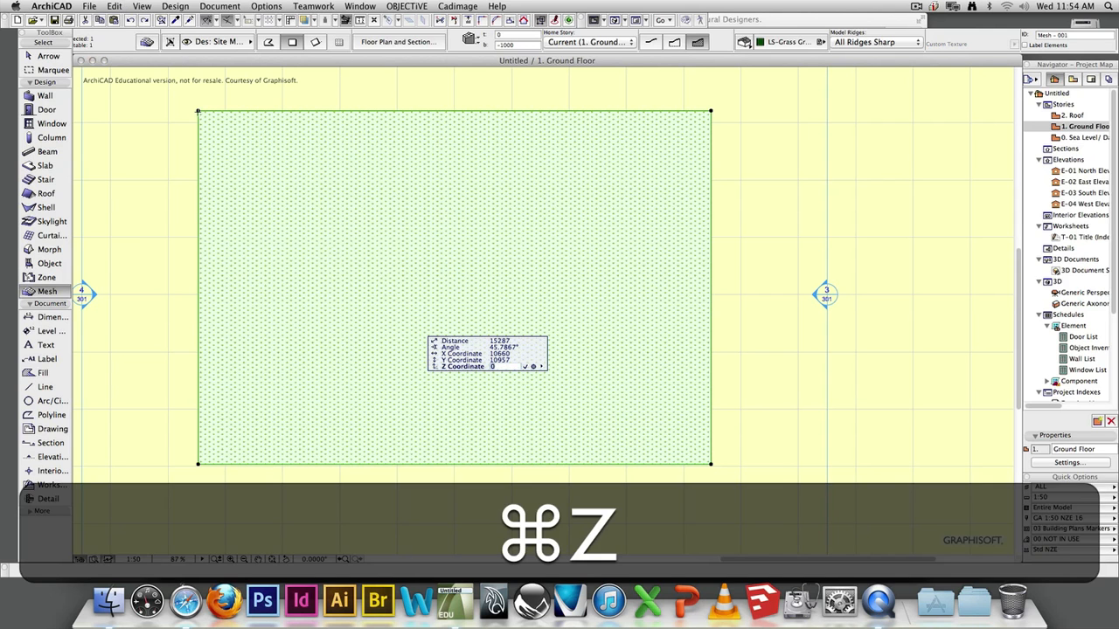
# Relocate the whole mesh slightly down and to the right, using its upper-left corner as the reference point
pyautogui.click(198, 111)
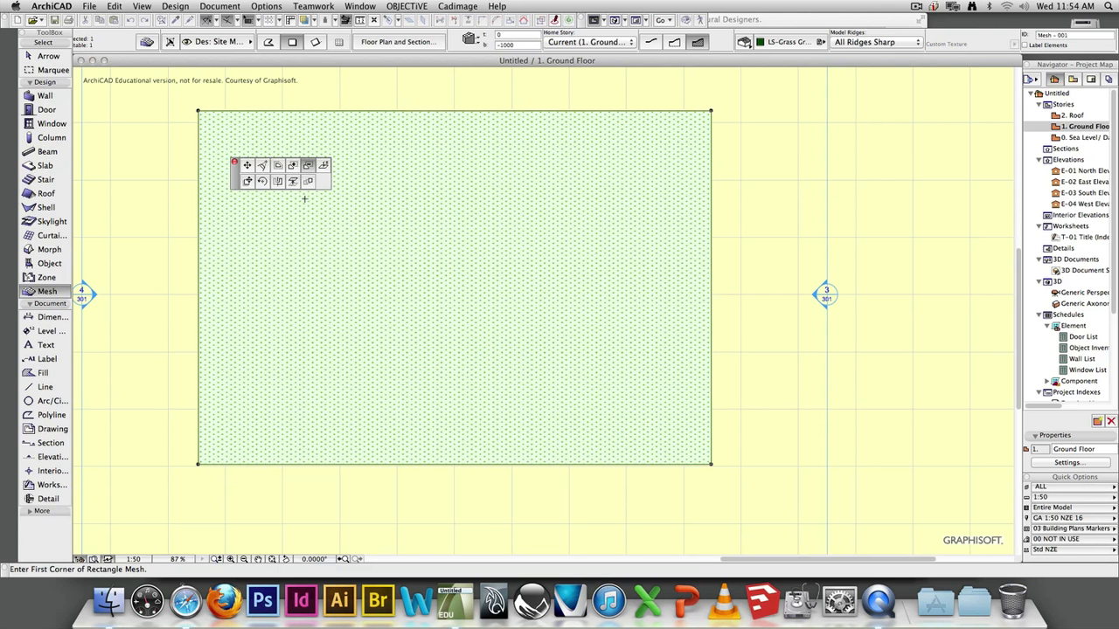
pyautogui.click(247, 180)
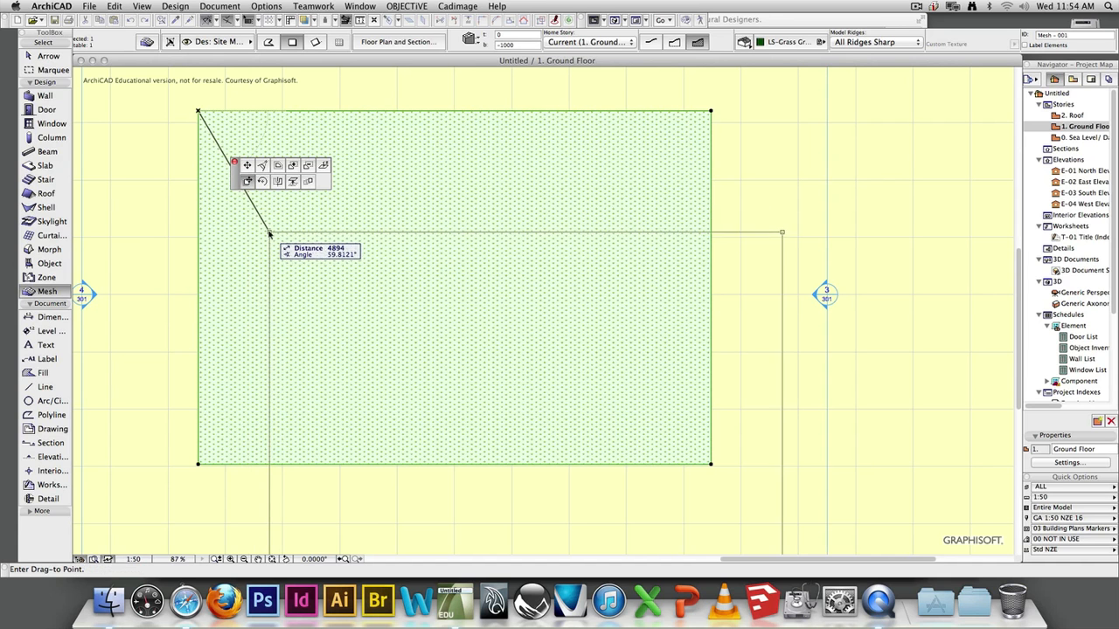
pyautogui.click(225, 137)
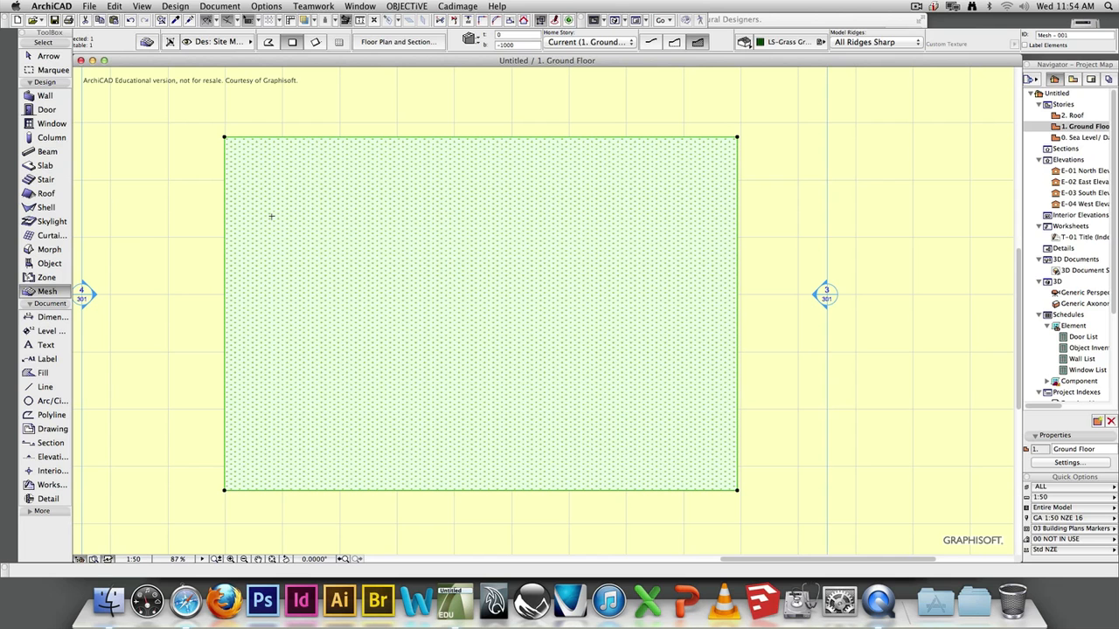
pyautogui.scroll(10, 359, 270)
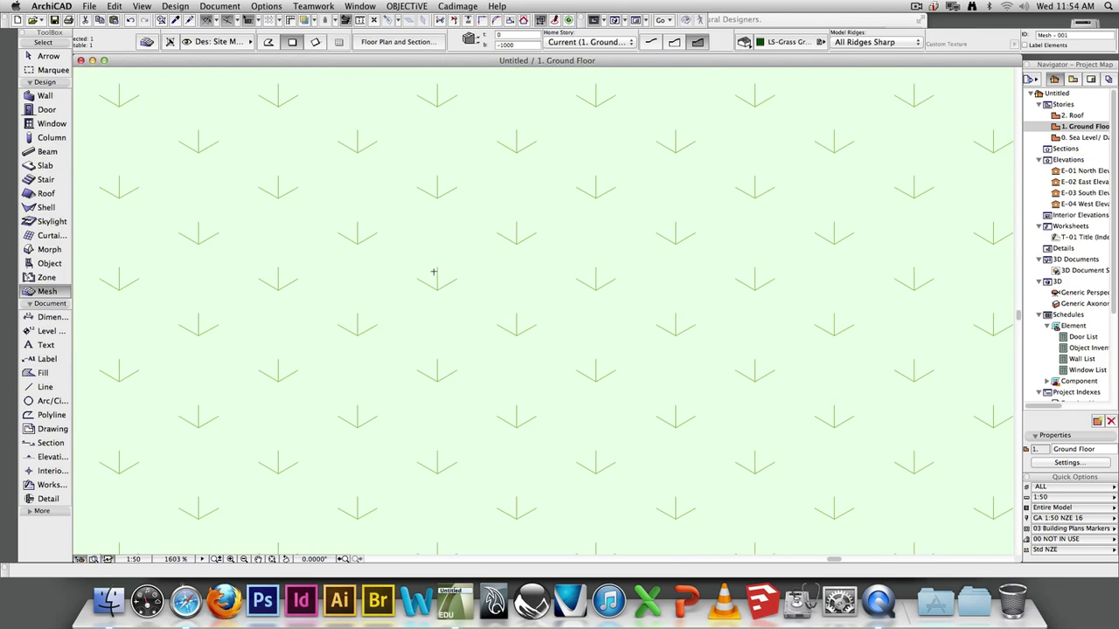
pyautogui.click(468, 275)
pyautogui.click(852, 269)
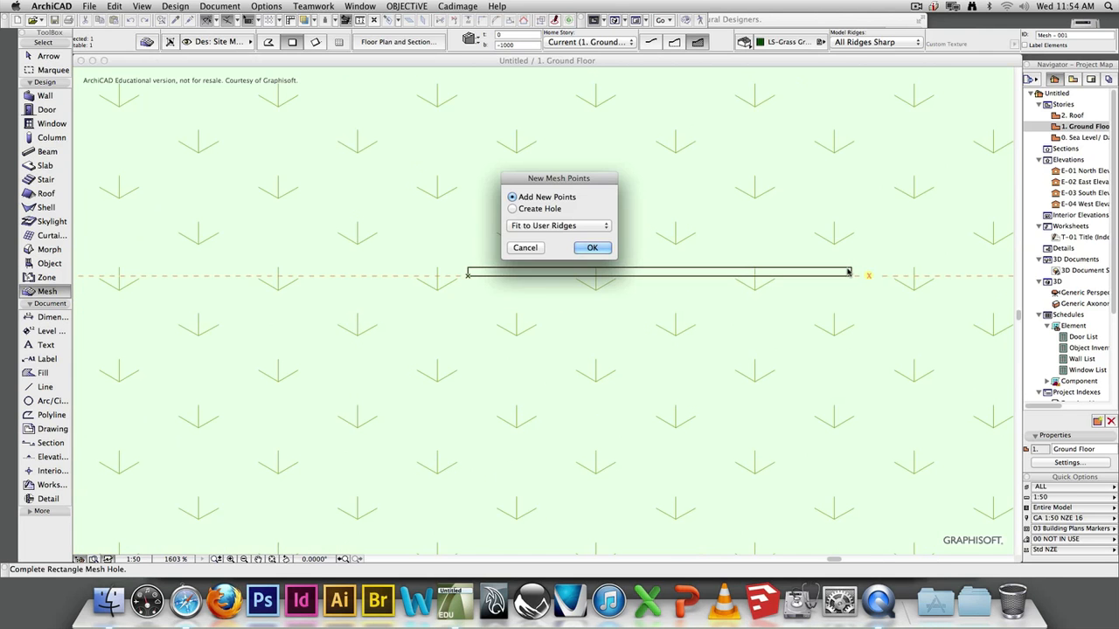
pyautogui.hotkey('ctrl', 'Escape')
pyautogui.press('Escape')
pyautogui.scroll(-10, 530, 249)
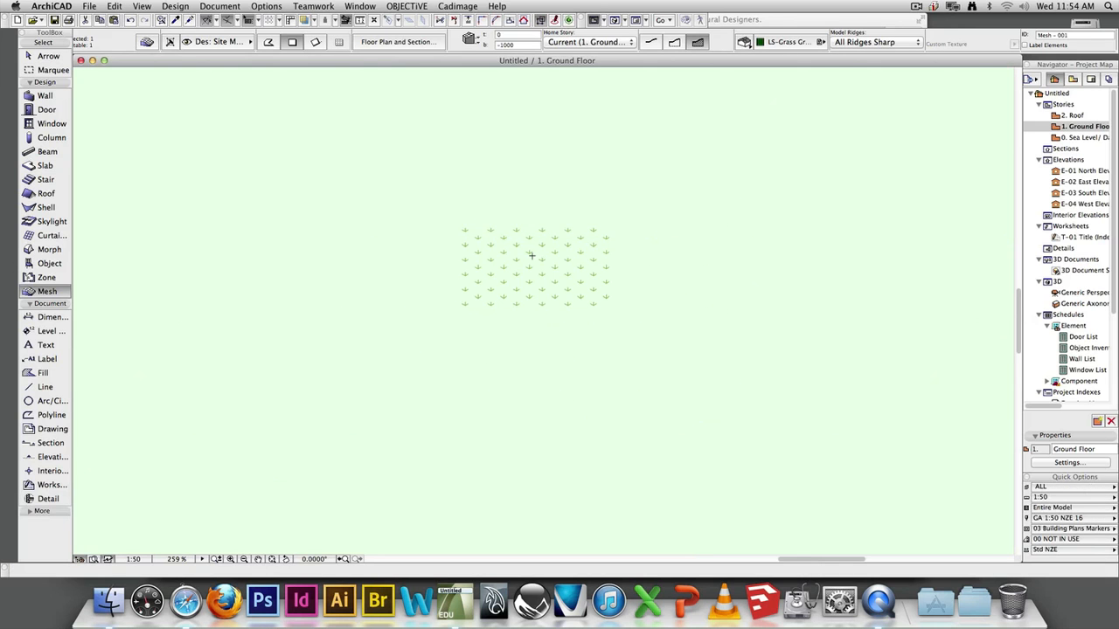
pyautogui.scroll(-1, 437, 240)
pyautogui.scroll(2, 312, 137)
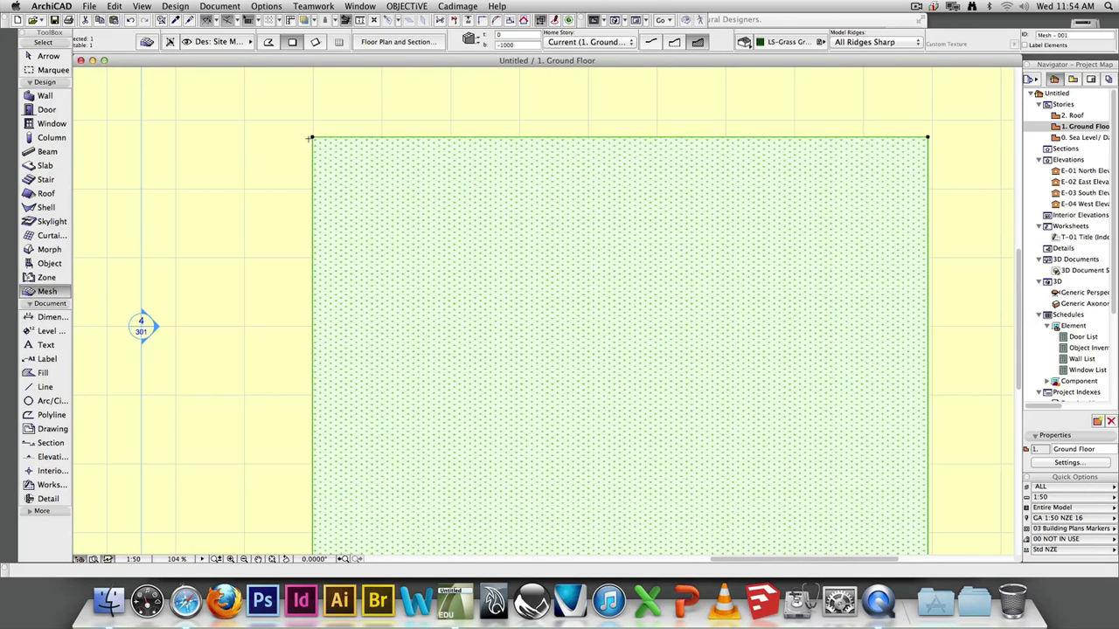
# Reselect the mesh and set the height of only its upper-left corner node to 5000 above the mesh reference plane
pyautogui.press('Escape')
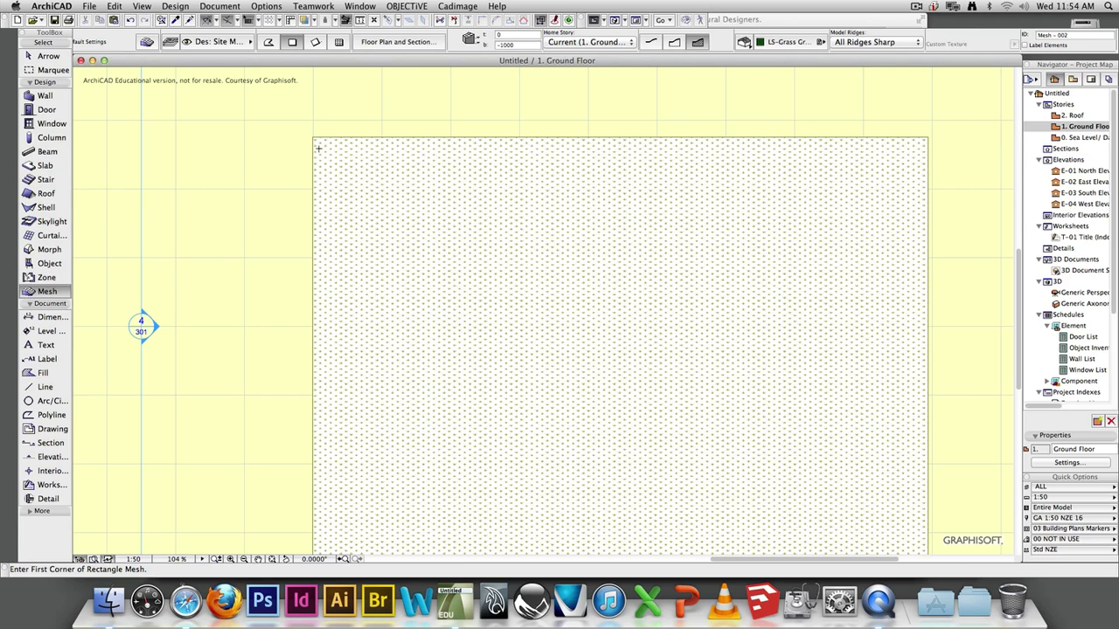
pyautogui.press('Escape')
pyautogui.click(324, 156)
pyautogui.click(55, 292)
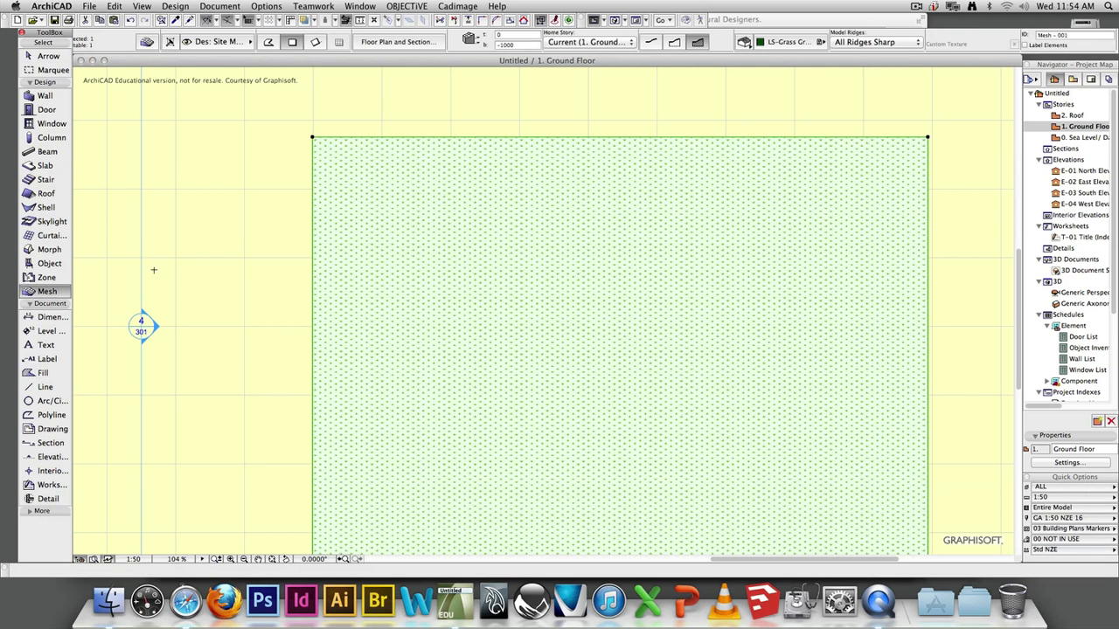
pyautogui.click(312, 137)
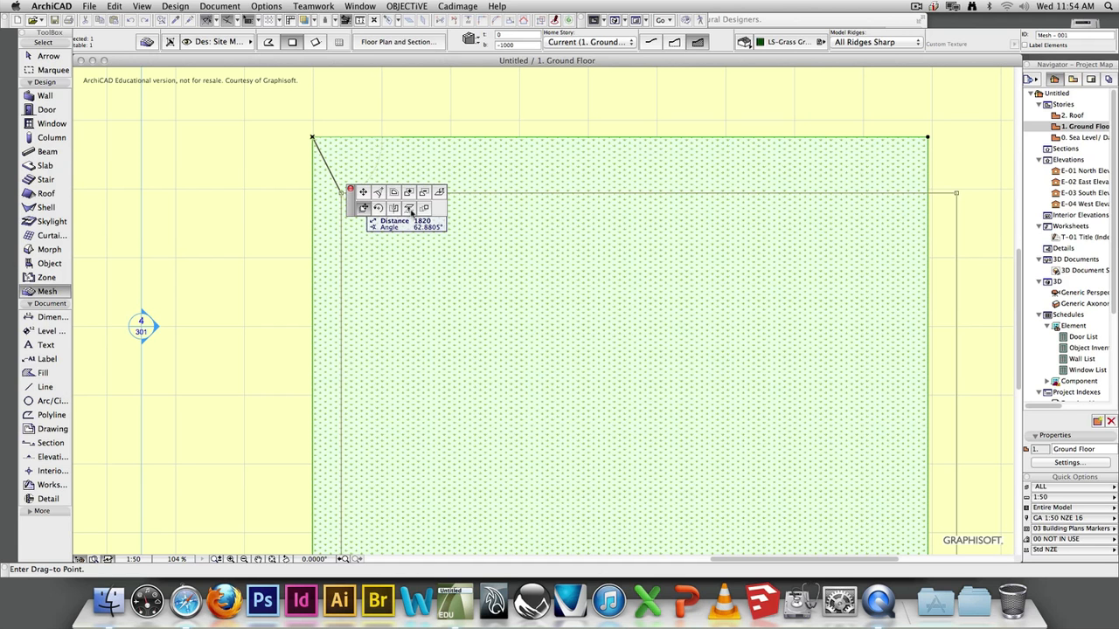
pyautogui.click(441, 192)
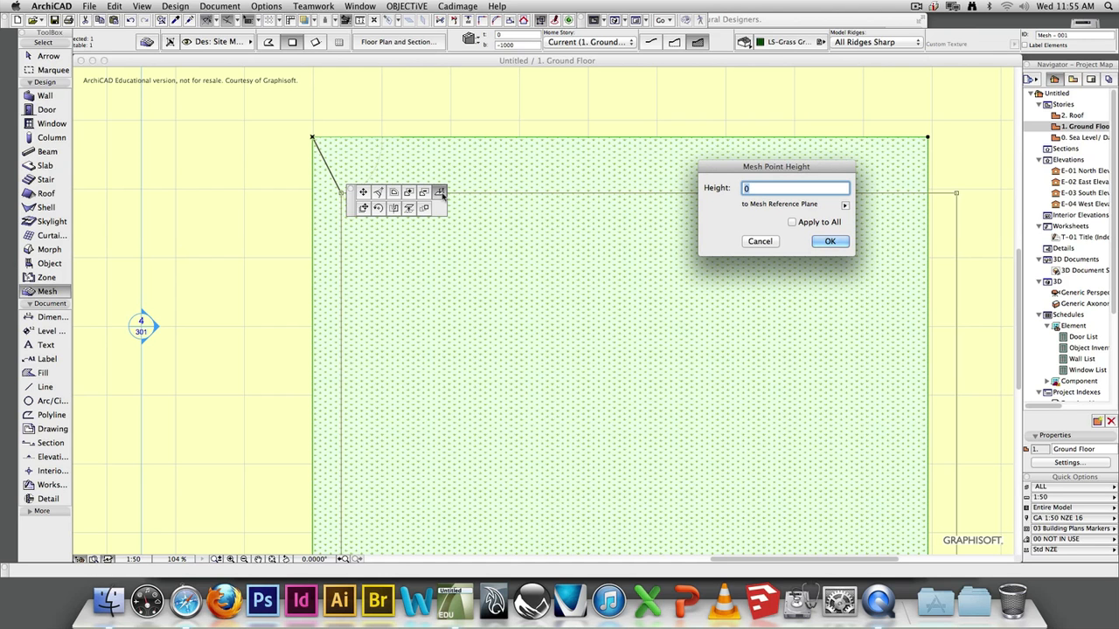
pyautogui.write('5000')
pyautogui.click(829, 242)
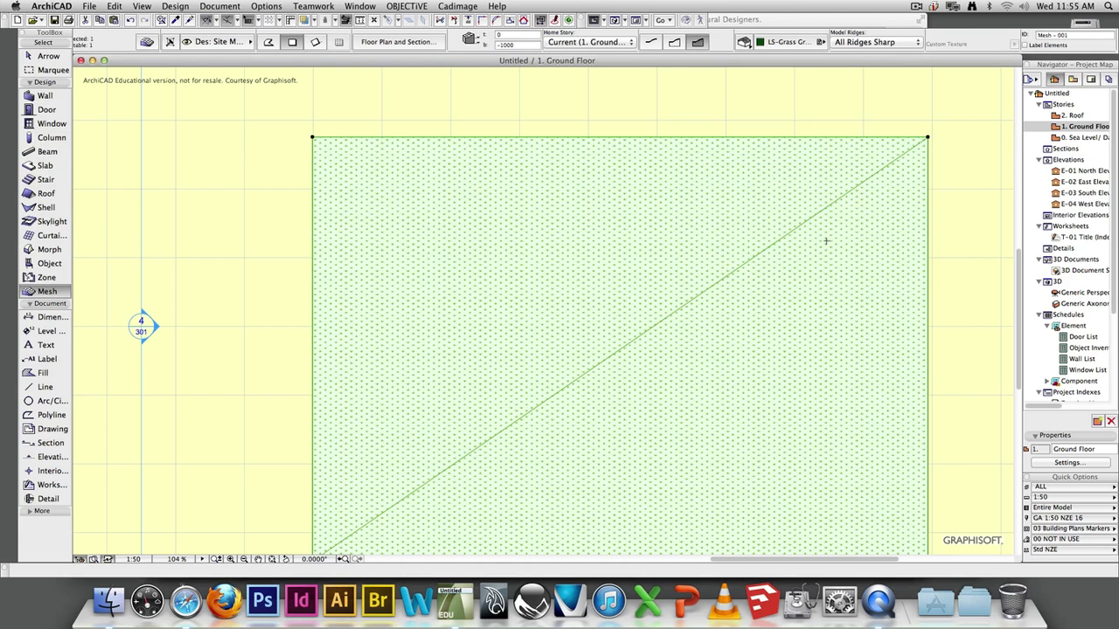
# Show the mesh in the 3D perspective, view its slope from the front, and select the mesh
pyautogui.press('F3')
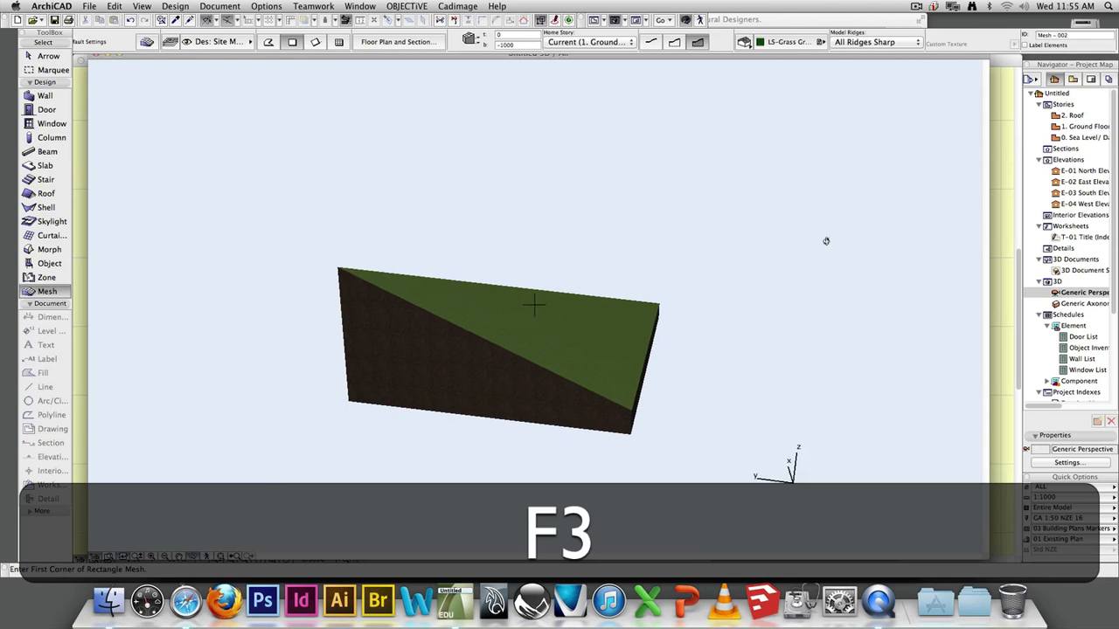
pyautogui.keyDown('shift'); pyautogui.moveTo(751, 256); pyautogui.dragTo(432, 377, button='middle'); pyautogui.keyUp('shift')
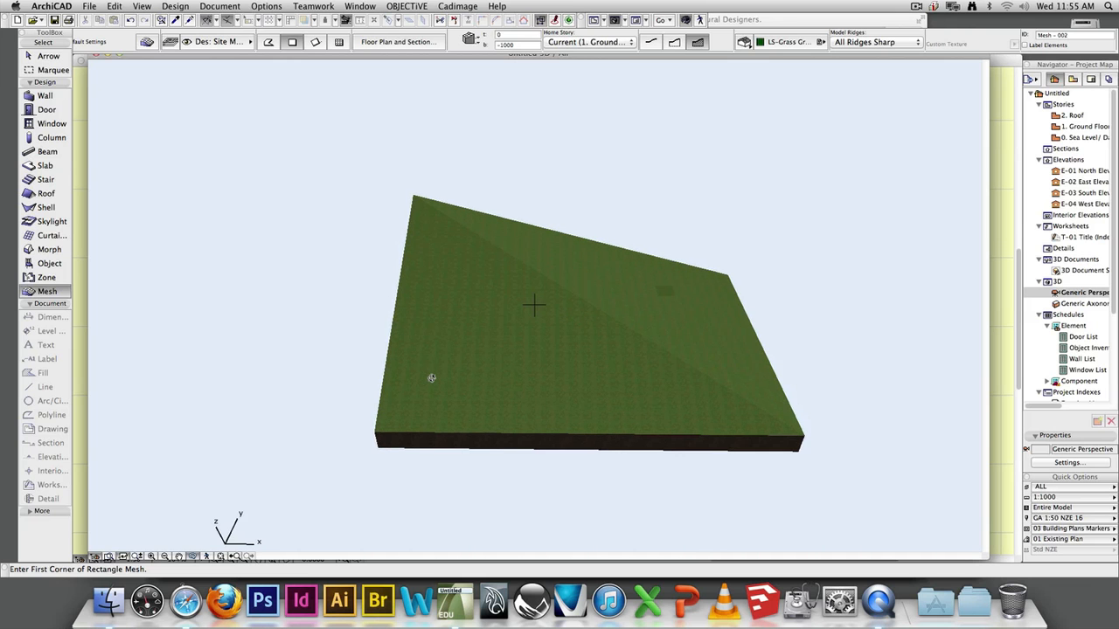
pyautogui.press('Escape')
pyautogui.click(486, 381)
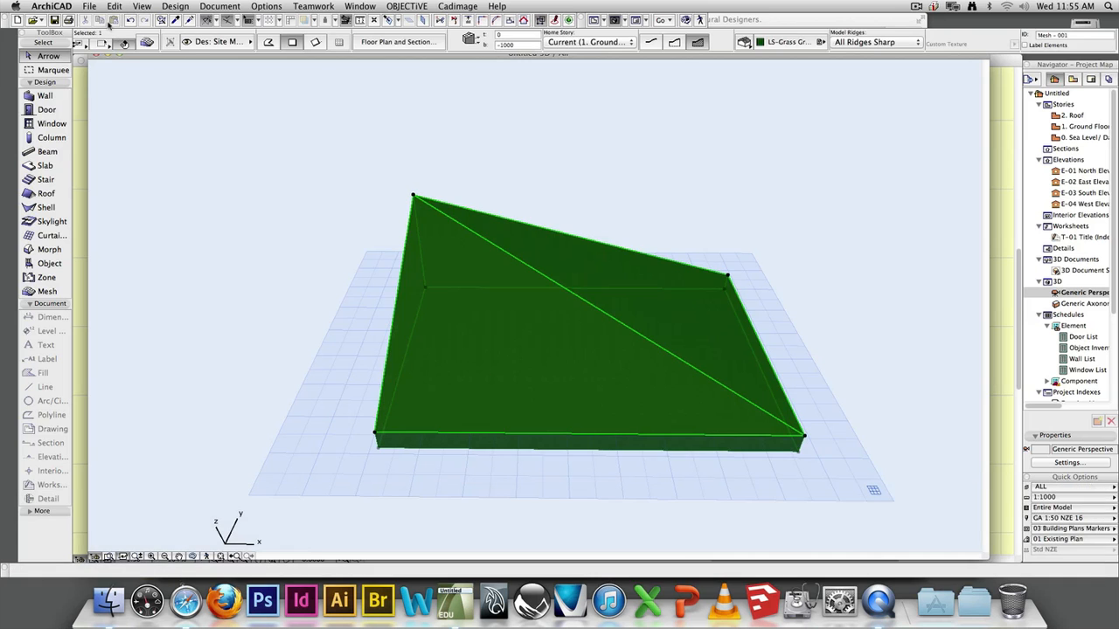
# Change the selected mesh's top surface material to Paint-15 and deselect the mesh
pyautogui.click(146, 42)
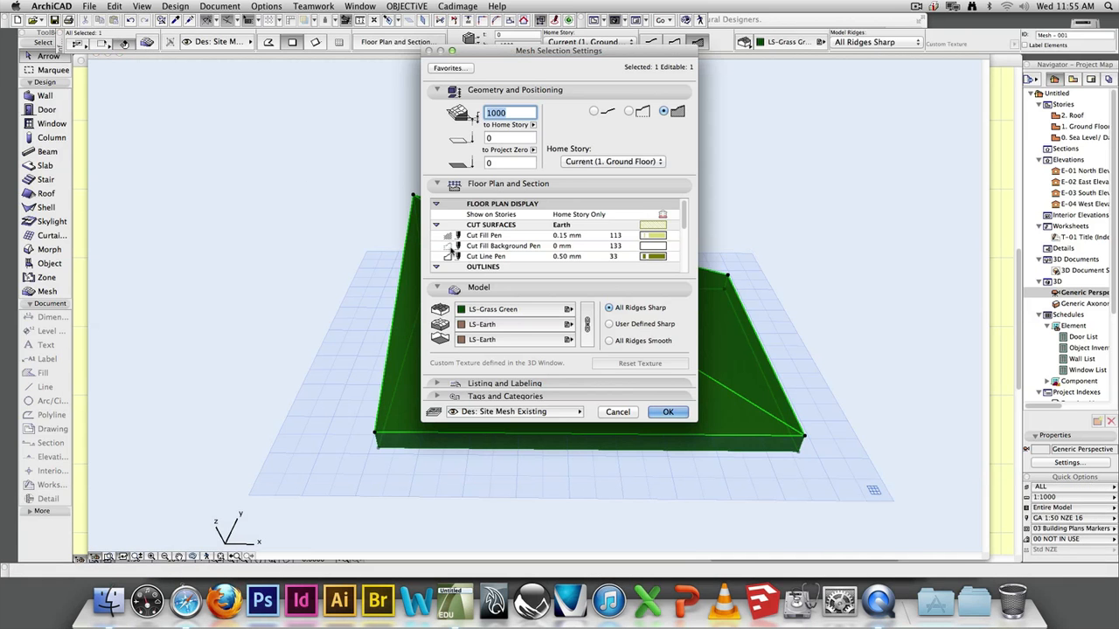
pyautogui.click(516, 309)
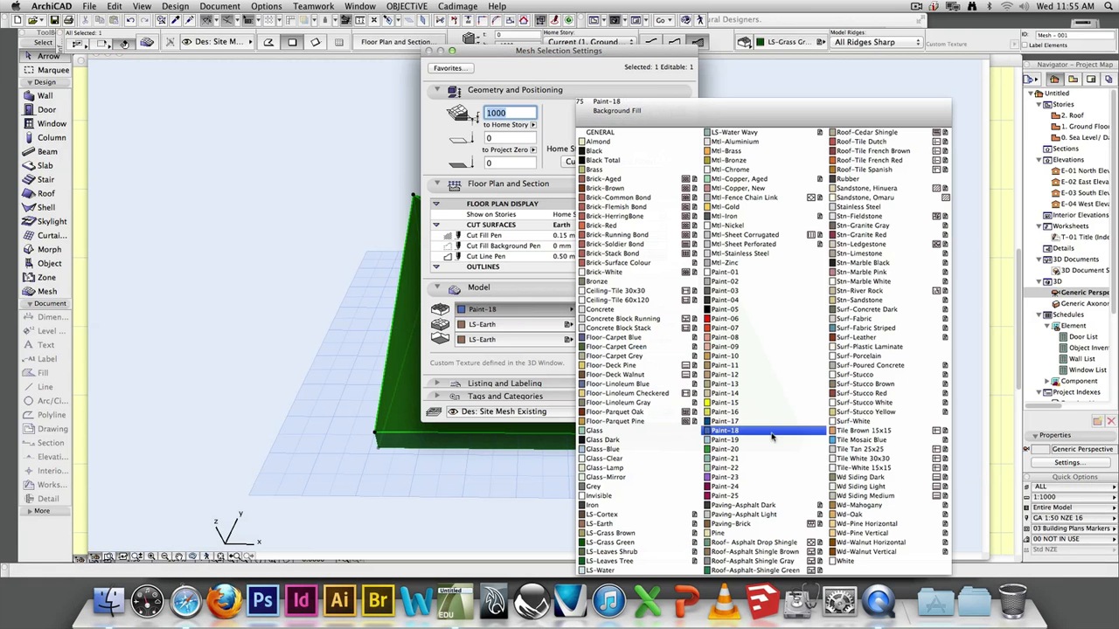
pyautogui.click(769, 403)
pyautogui.click(676, 414)
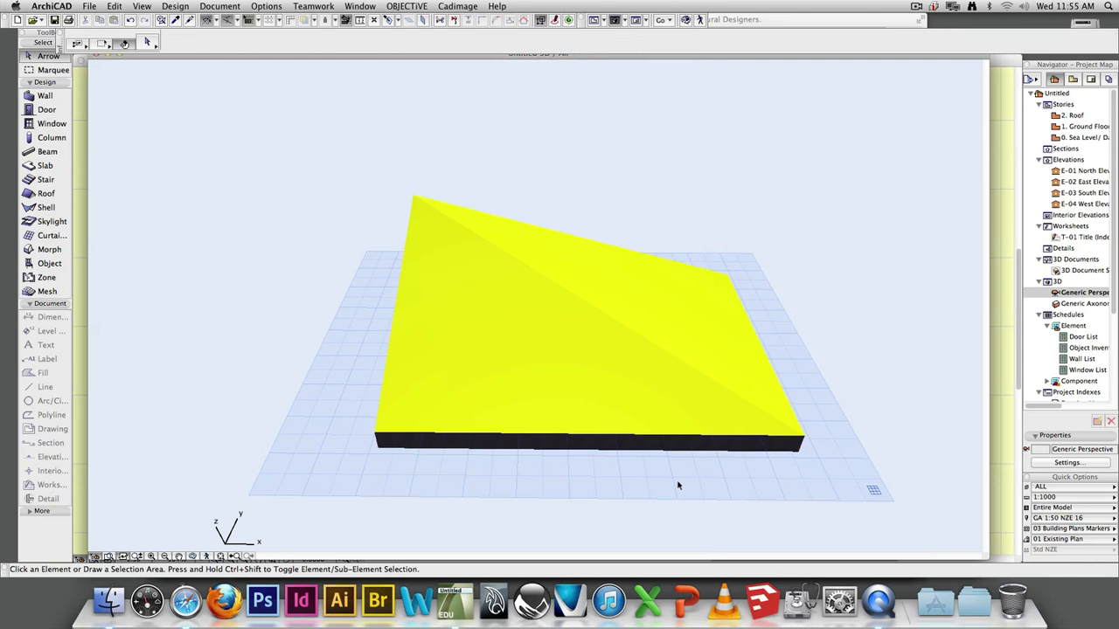
pyautogui.click(679, 483)
# Reselect the mesh and change its structure to a bare top surface without any thickness
pyautogui.click(193, 557)
pyautogui.moveTo(571, 455); pyautogui.dragTo(698, 366)
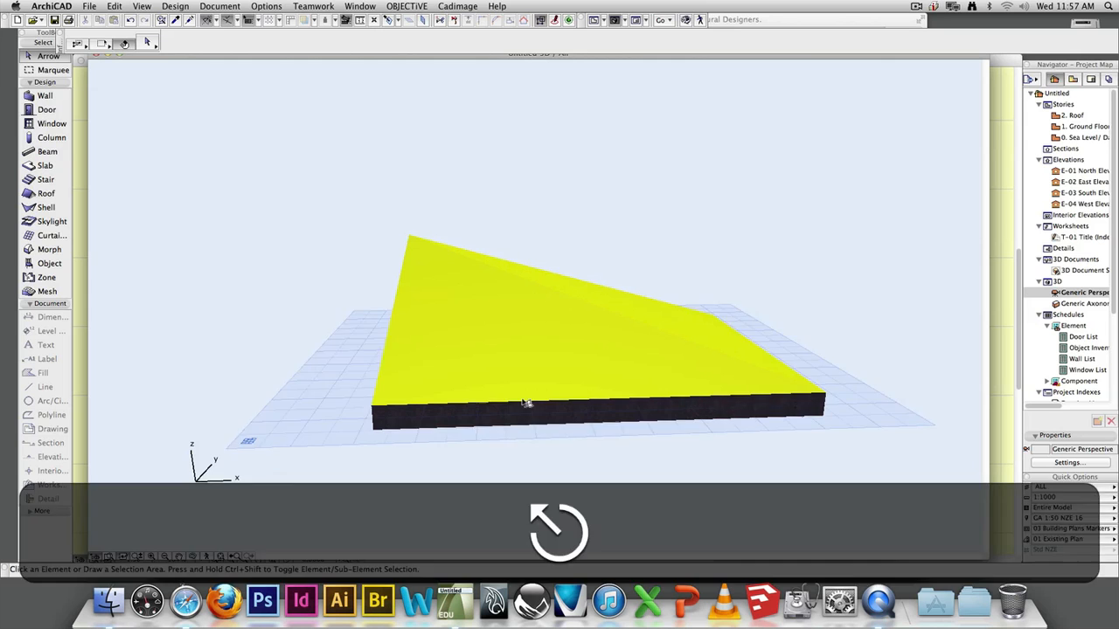
pyautogui.click(537, 384)
pyautogui.click(146, 43)
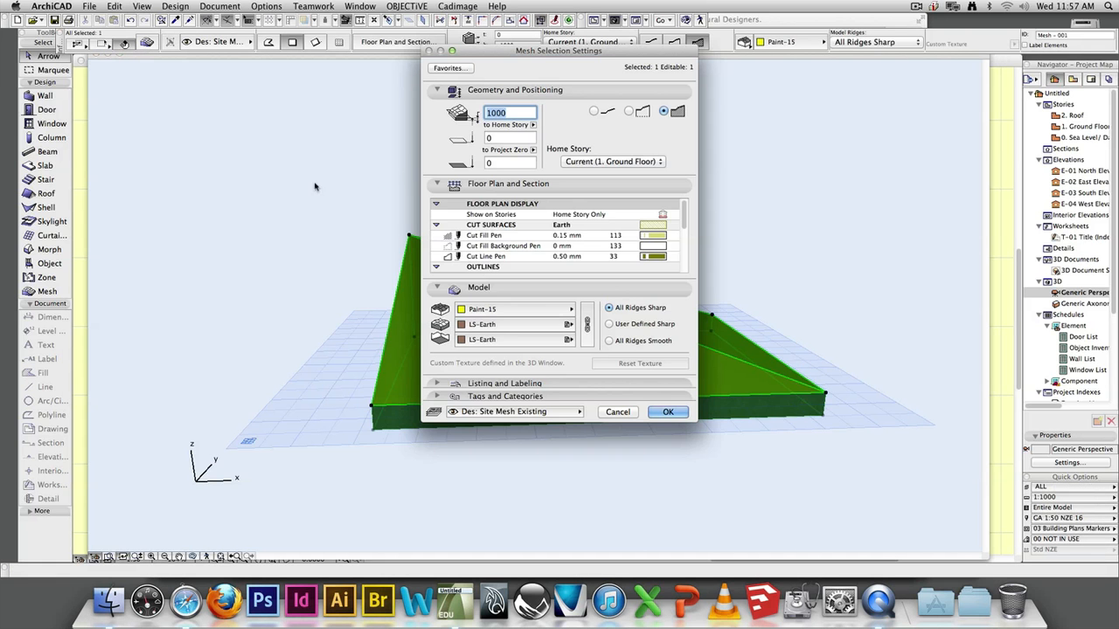
pyautogui.click(593, 111)
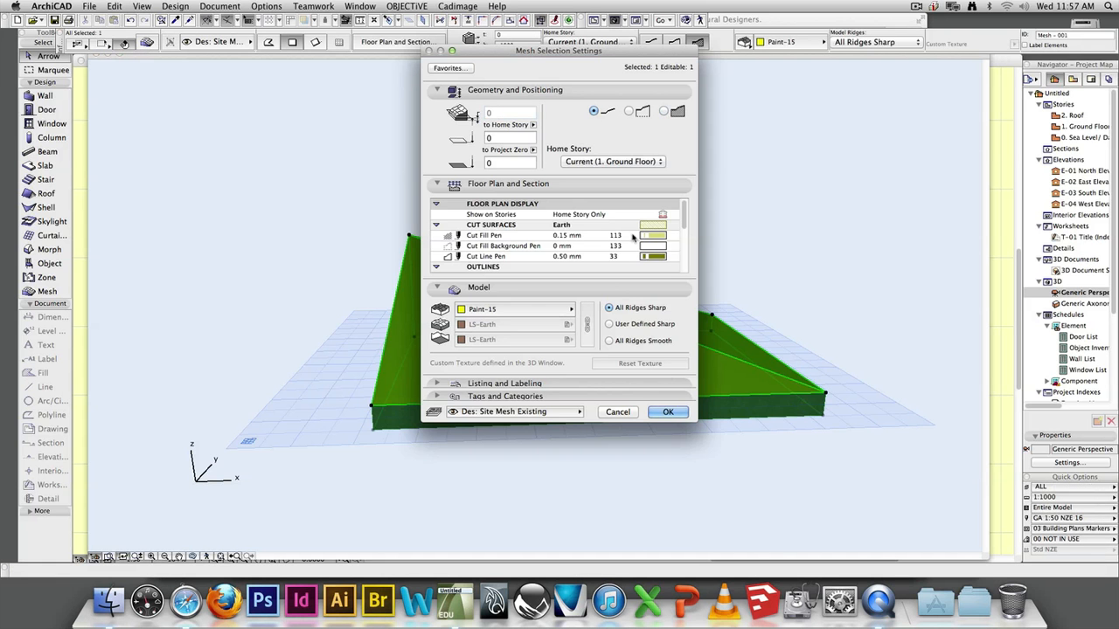
pyautogui.click(671, 412)
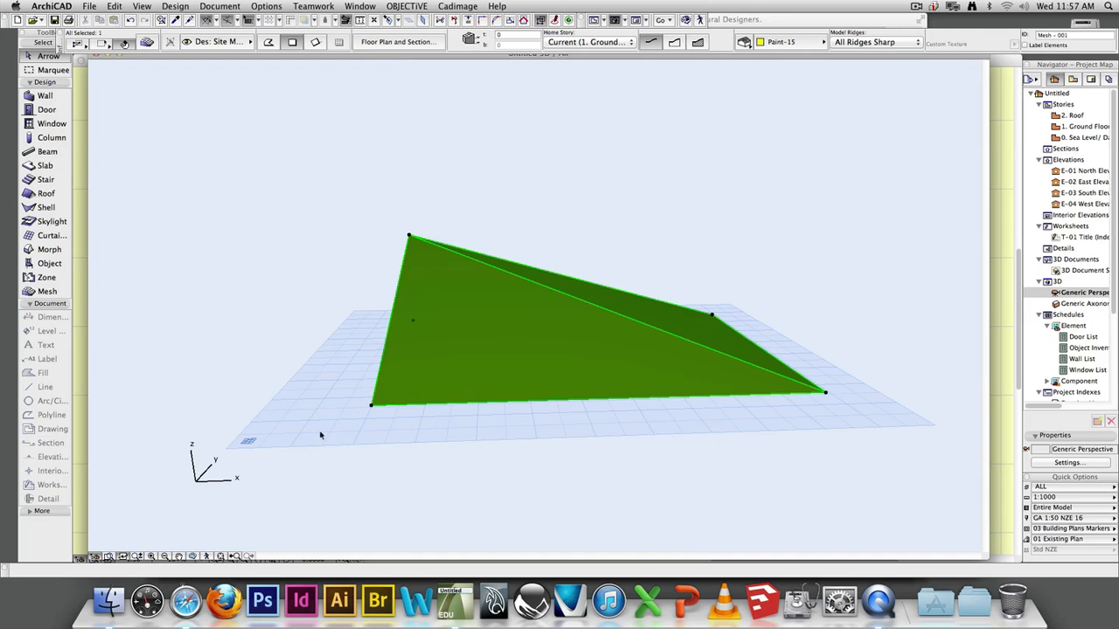
# Switch the mesh's structure to a surface with skirt, and set it back to solid bodies
pyautogui.click(192, 556)
pyautogui.moveTo(319, 464); pyautogui.dragTo(421, 415)
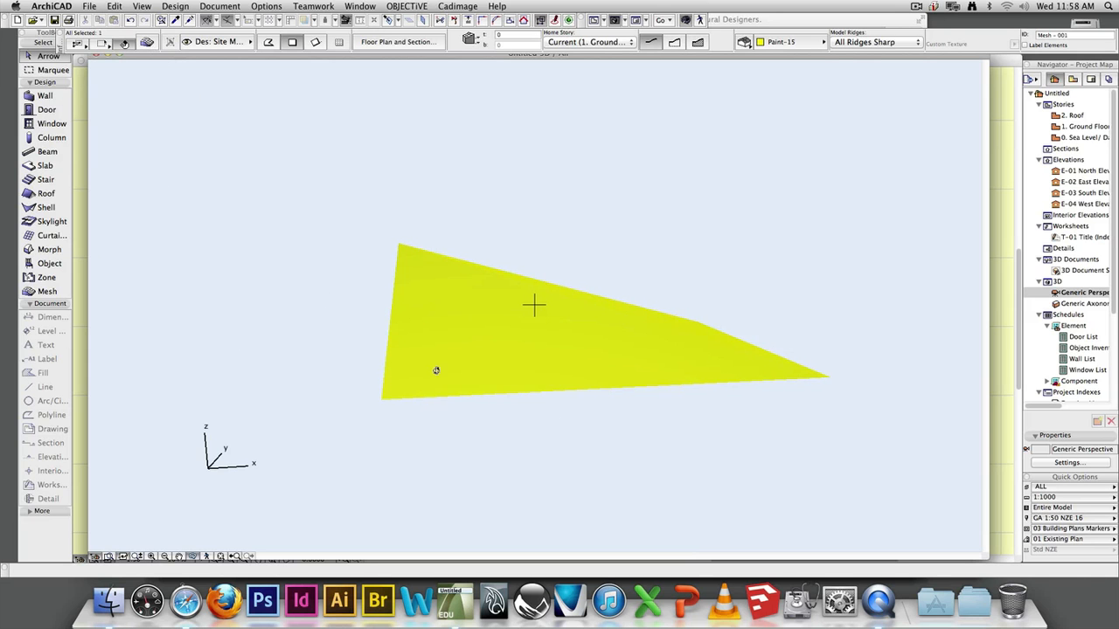
pyautogui.press('Escape')
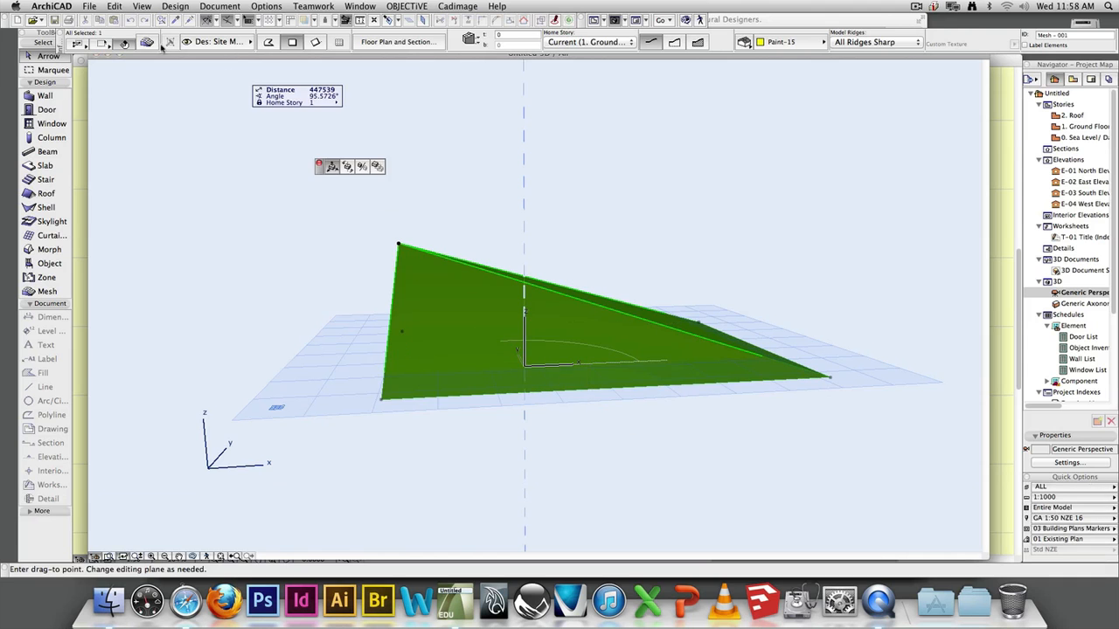
pyautogui.click(149, 43)
pyautogui.click(628, 111)
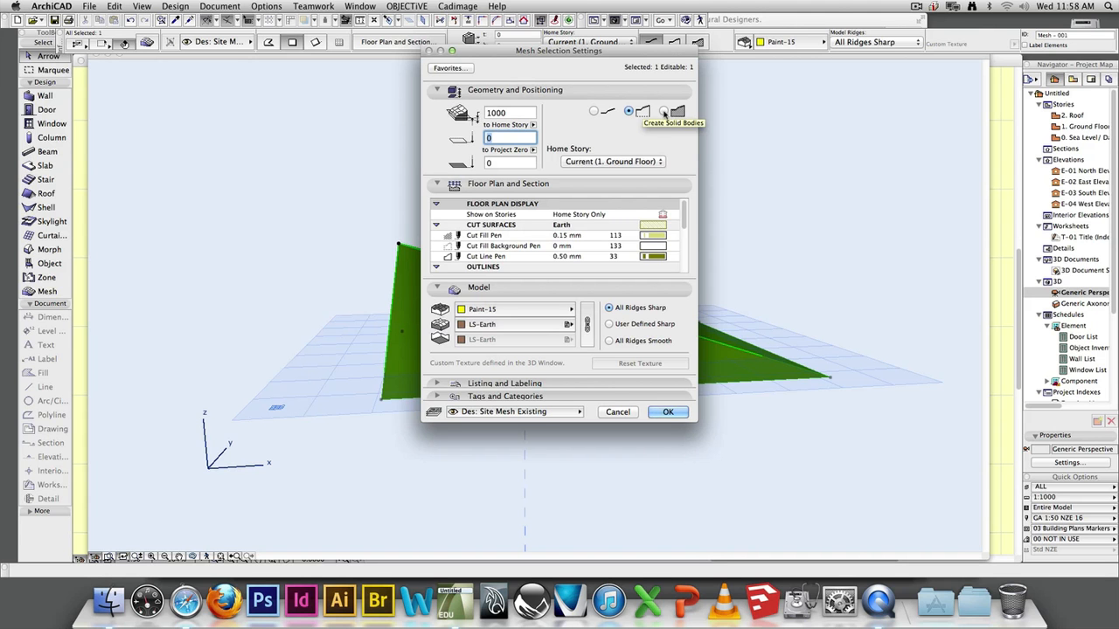
pyautogui.click(671, 115)
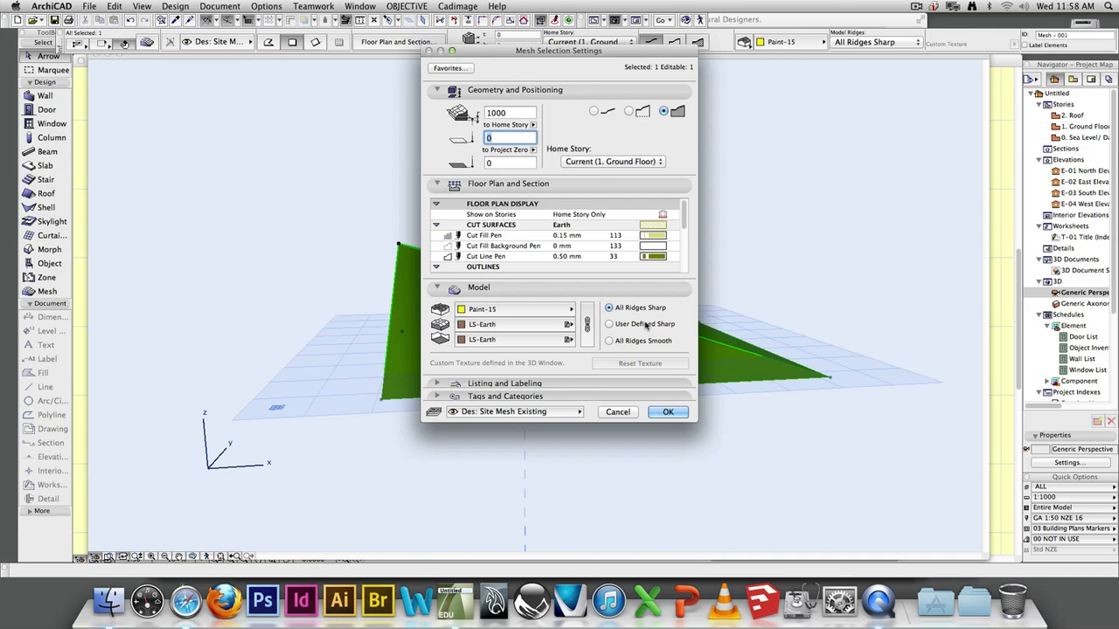
pyautogui.click(669, 414)
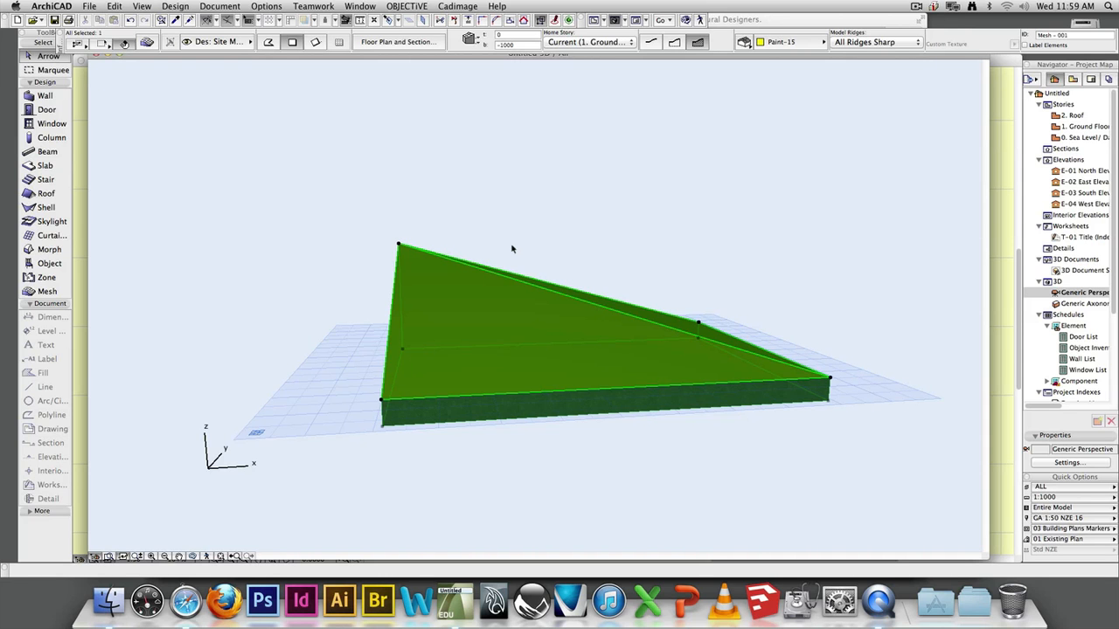
# On the ground floor plan, set the height of only the mesh's upper-left corner node to -5000 relative to the mesh reference plane
pyautogui.press('F2')
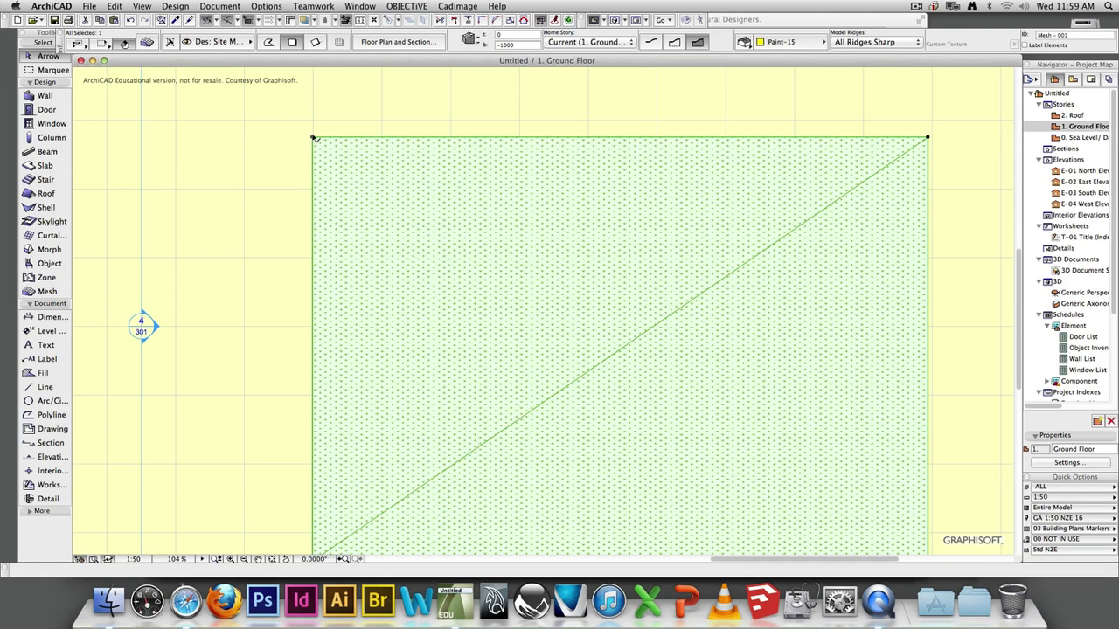
pyautogui.click(313, 138)
pyautogui.write('-5')
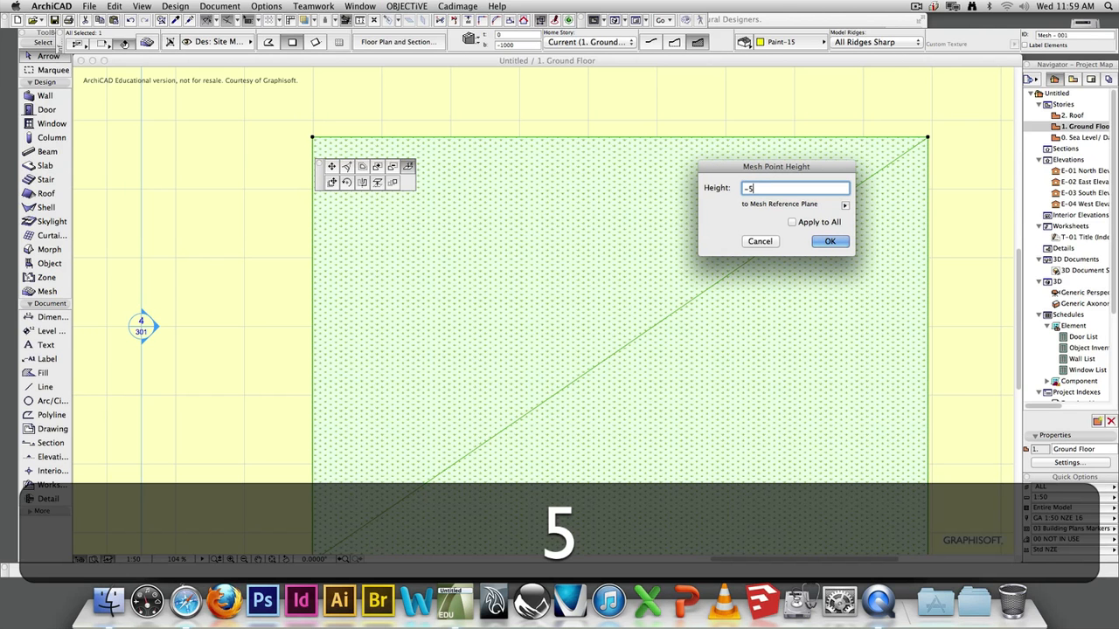
pyautogui.write('000')
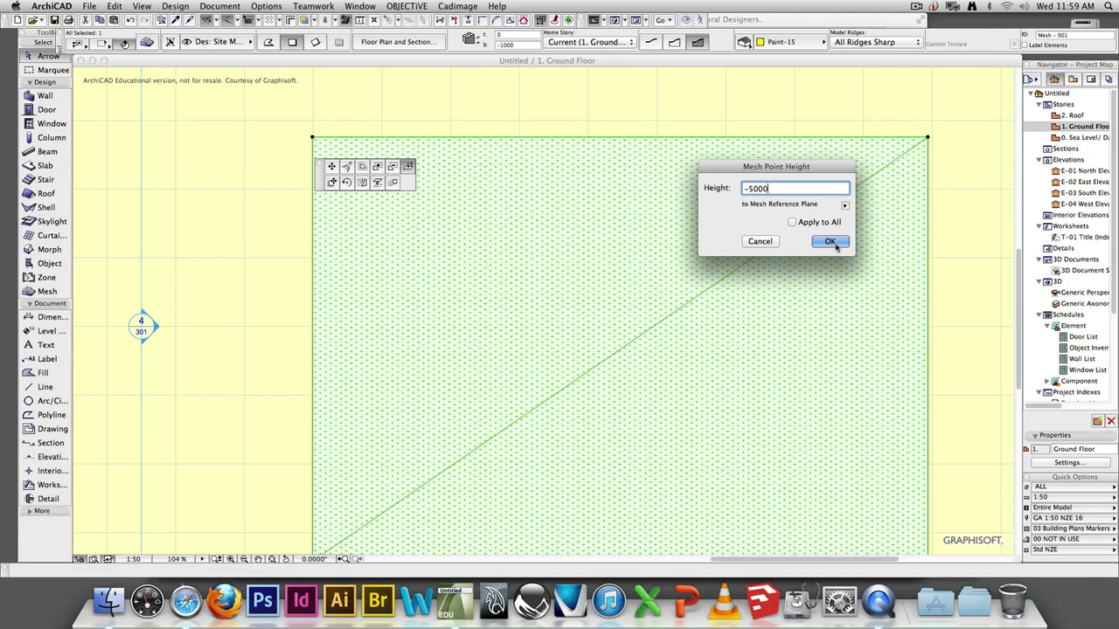
pyautogui.click(830, 242)
# Show the mesh in the 3D perspective and examine its lowered corner from the side and from above
pyautogui.press('F4')
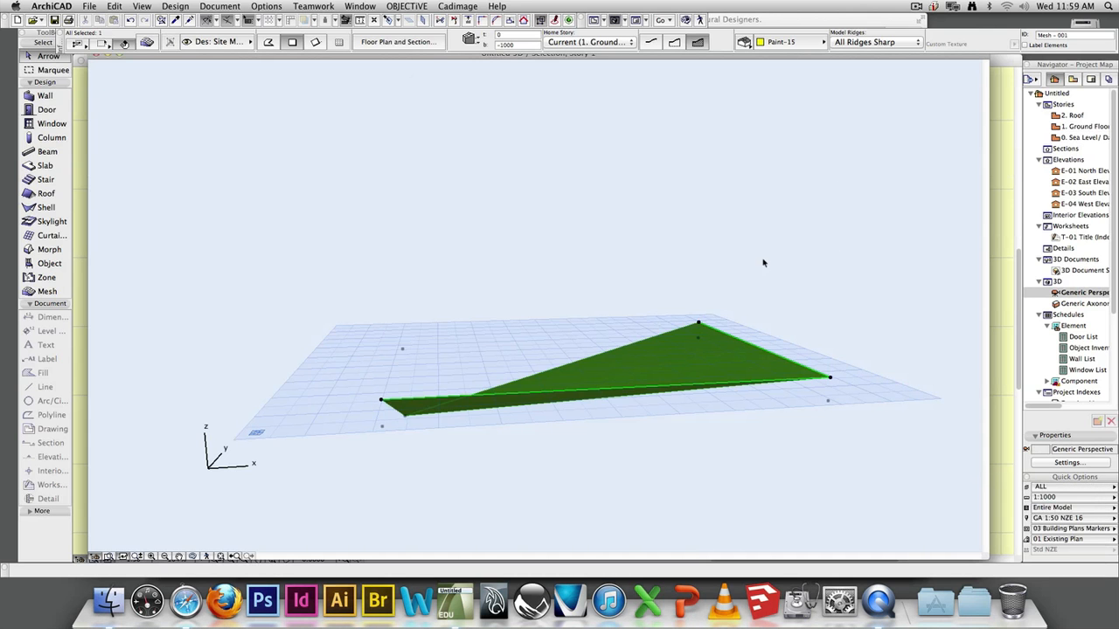
pyautogui.click(194, 556)
pyautogui.moveTo(304, 507); pyautogui.dragTo(536, 419)
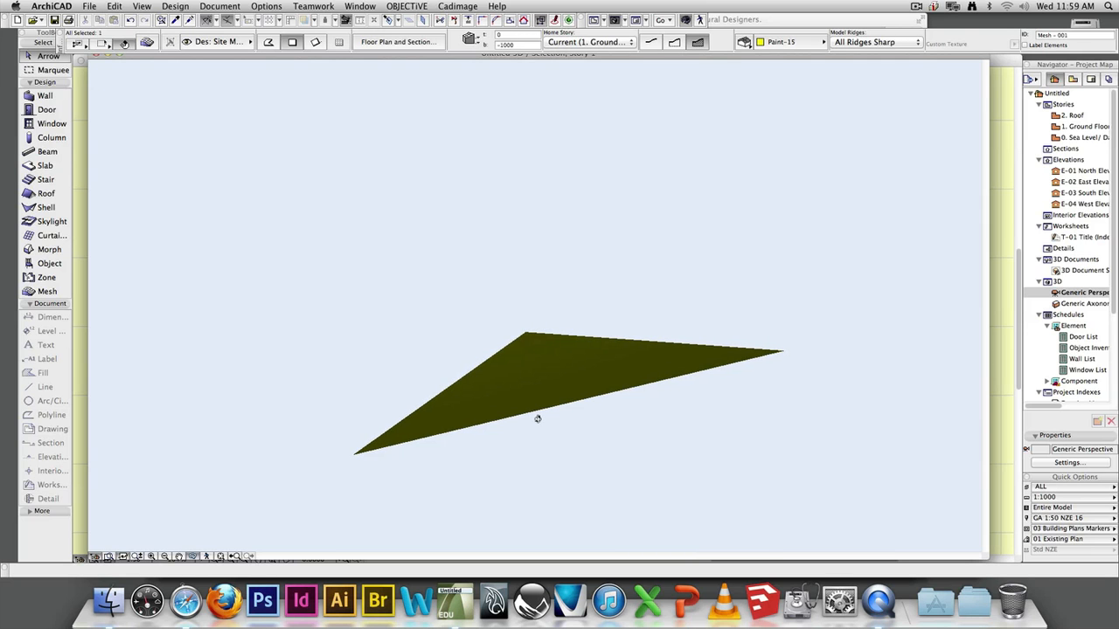
pyautogui.moveTo(537, 418); pyautogui.dragTo(536, 420)
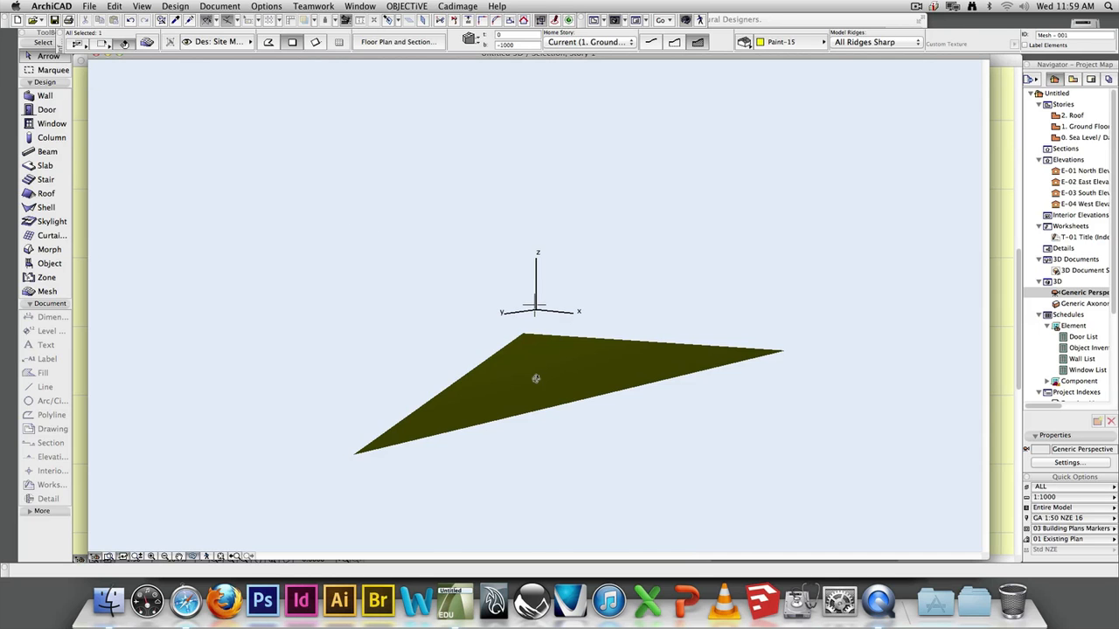
pyautogui.moveTo(536, 378); pyautogui.dragTo(603, 425)
pyautogui.press('Escape')
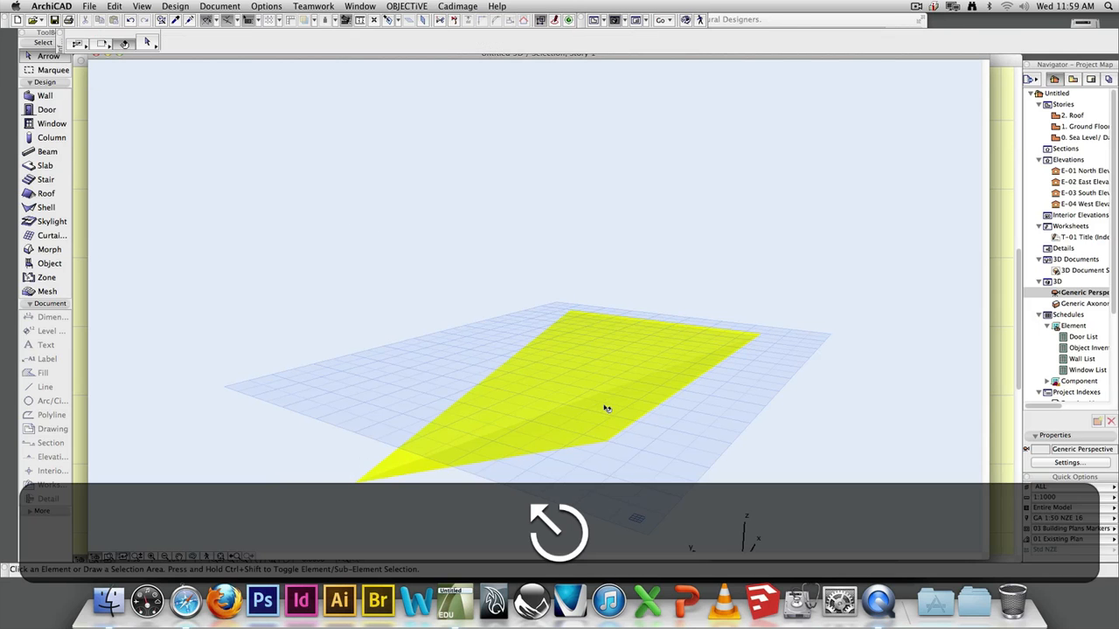
# Set the mesh's thickness to 10000 and deselect the mesh
pyautogui.click(148, 42)
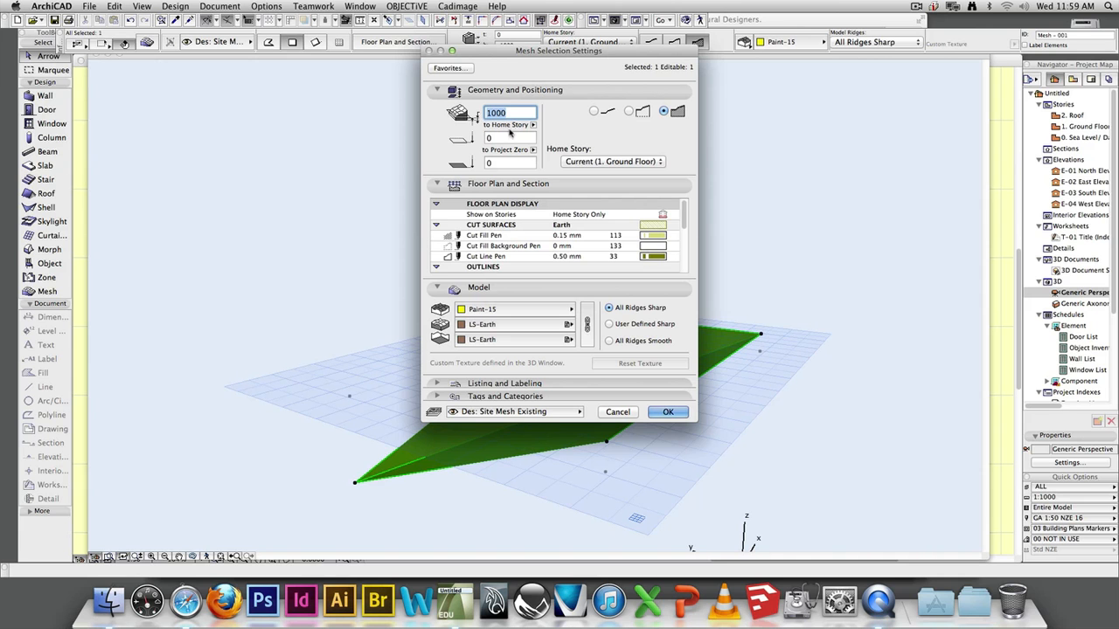
pyautogui.doubleClick(512, 112)
pyautogui.click(512, 112)
pyautogui.write('0')
pyautogui.click(668, 412)
pyautogui.click(837, 451)
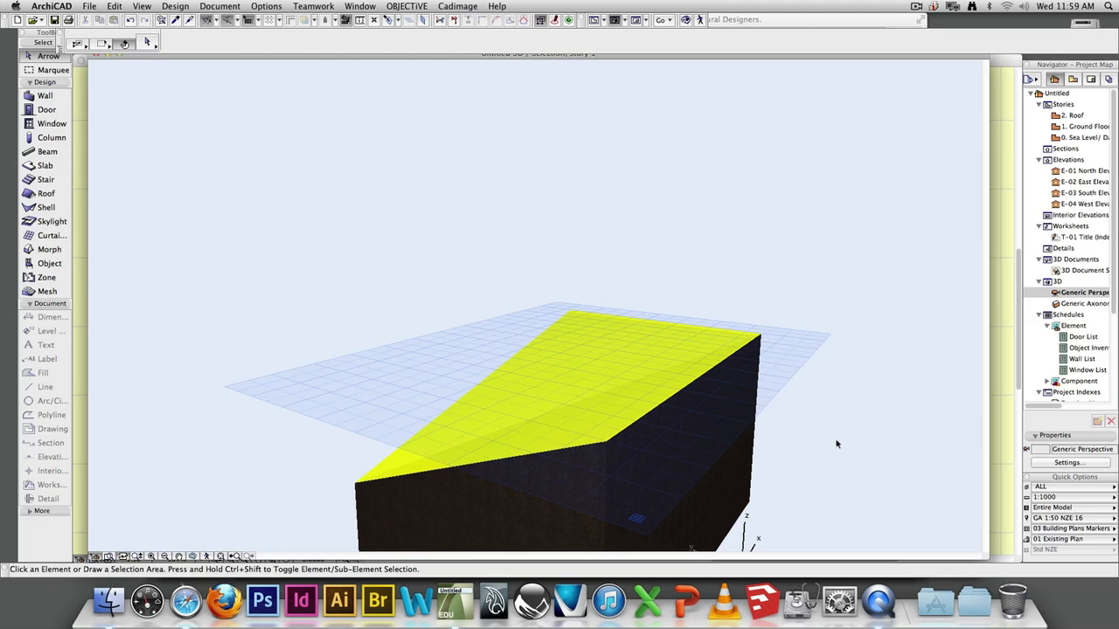
# Undo the mesh thickness change and the lowering of the upper-left corner node
pyautogui.click(710, 425)
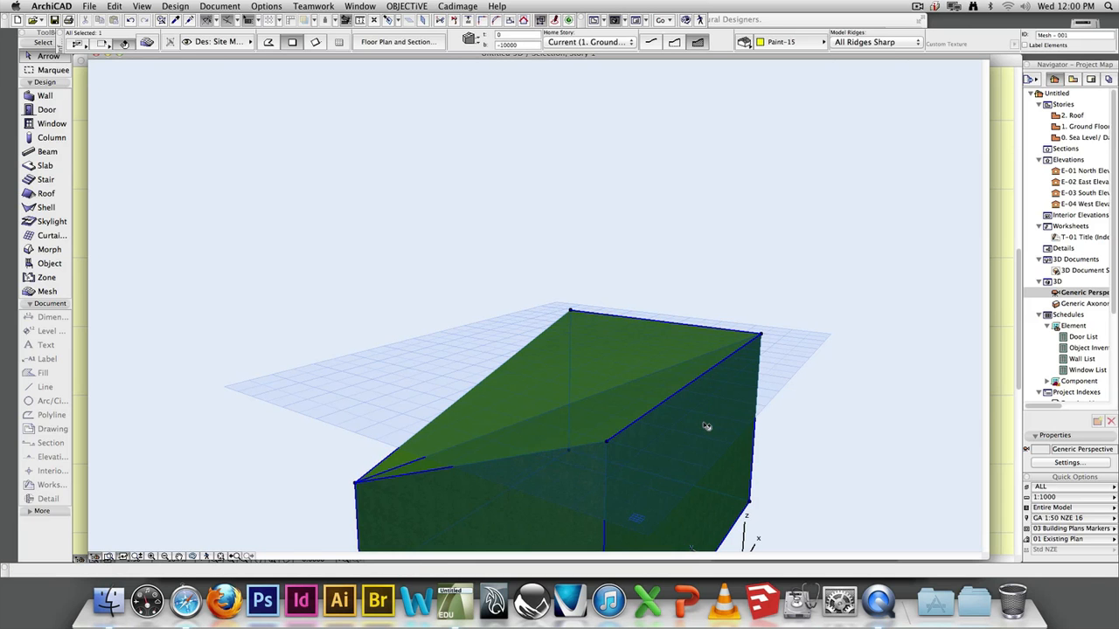
pyautogui.press('super+z')
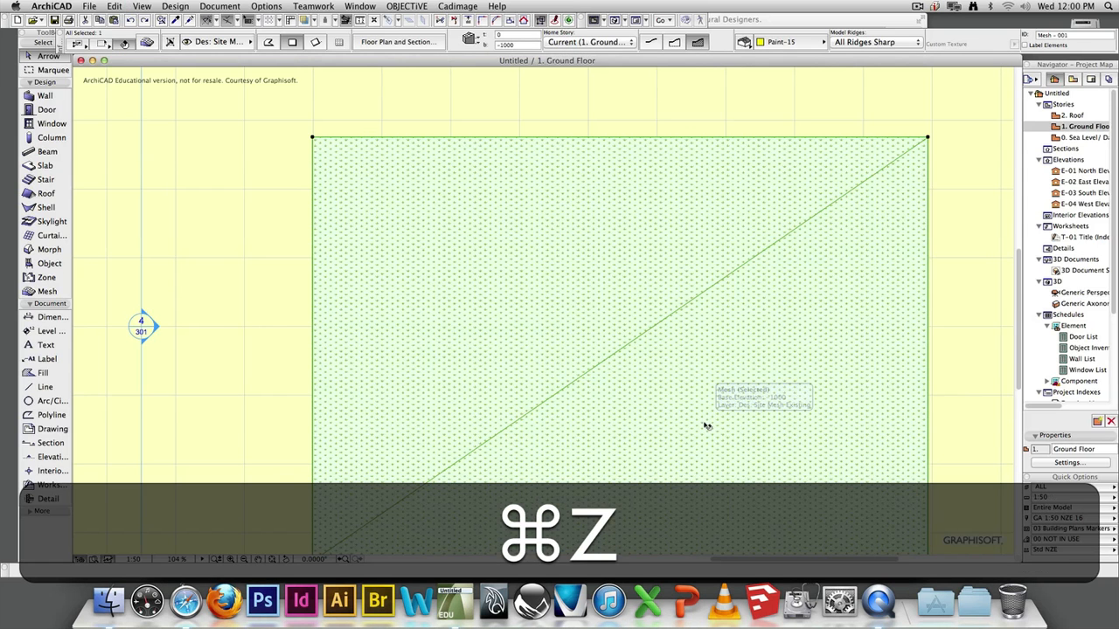
pyautogui.press('super+z')
pyautogui.press('super+z')
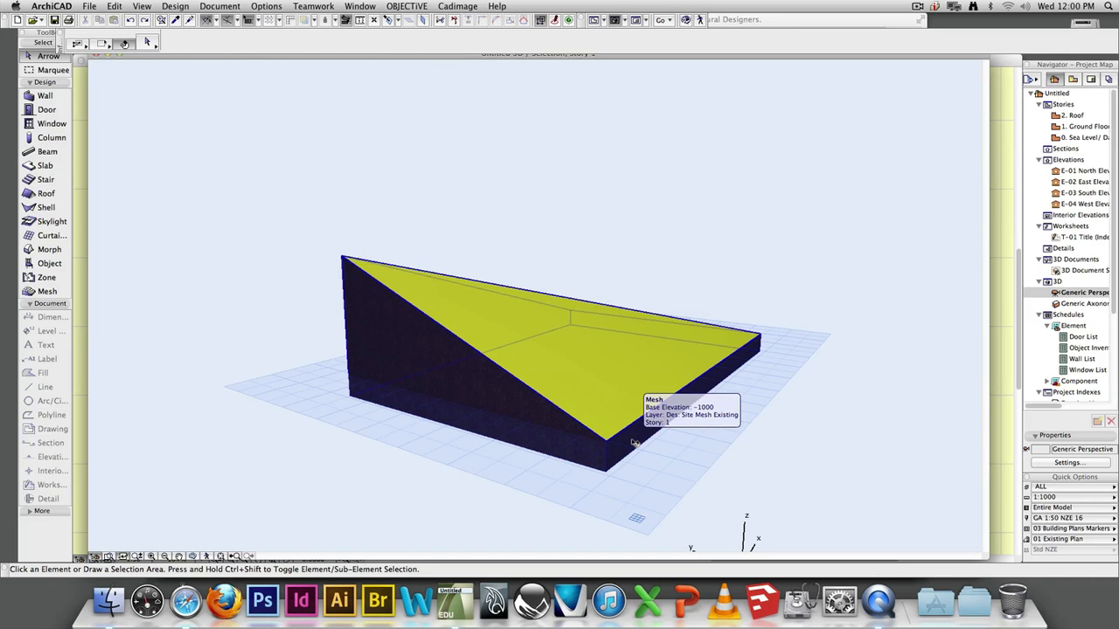
# On the ground floor plan, draw a rectangle with the Mesh tool inside the selected mesh, across its diagonal ridge
pyautogui.press('F2')
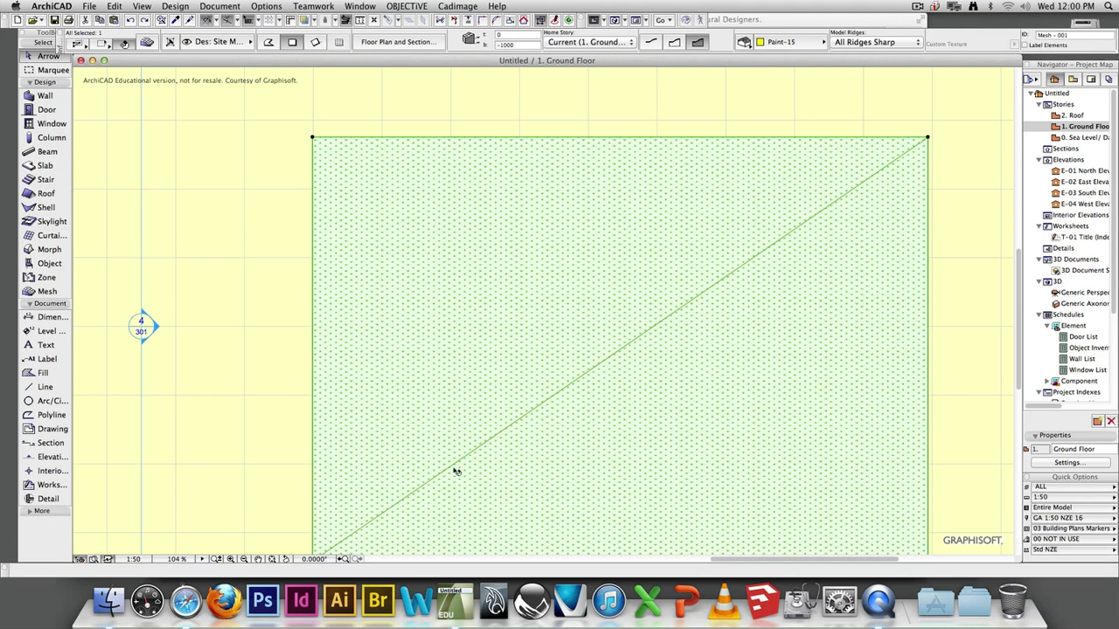
pyautogui.click(272, 559)
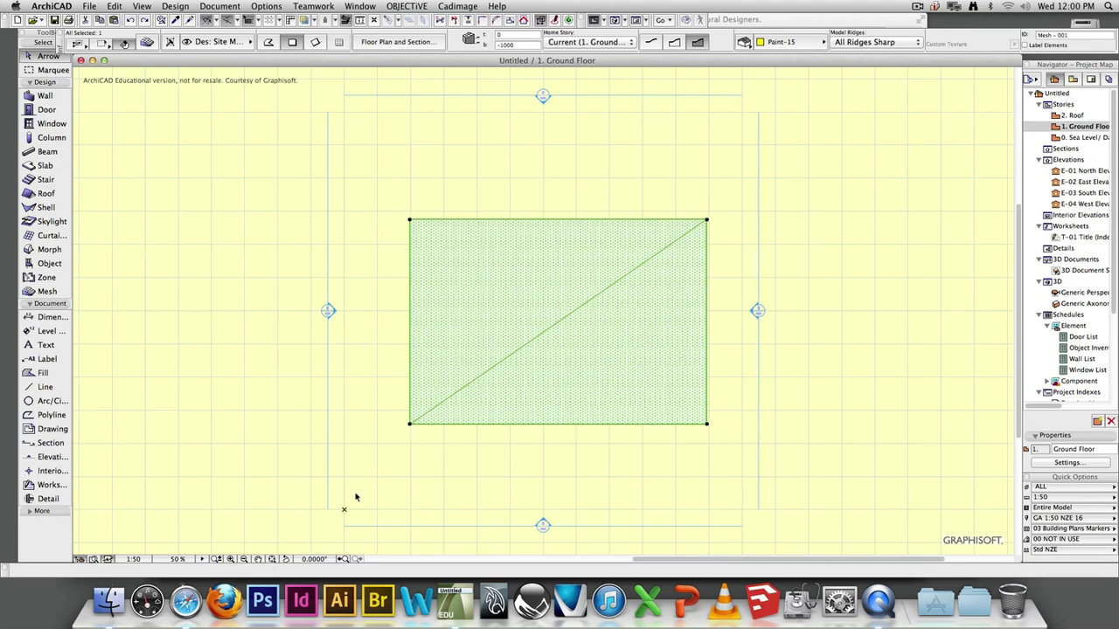
pyautogui.scroll(1, 381, 473)
pyautogui.scroll(1, 686, 249)
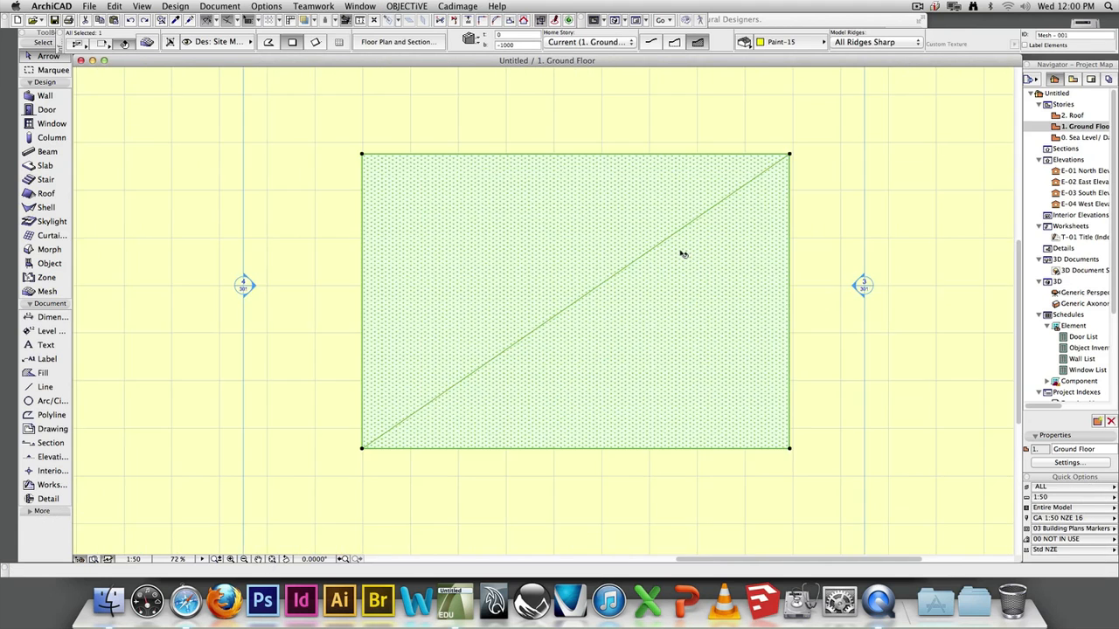
pyautogui.click(790, 266)
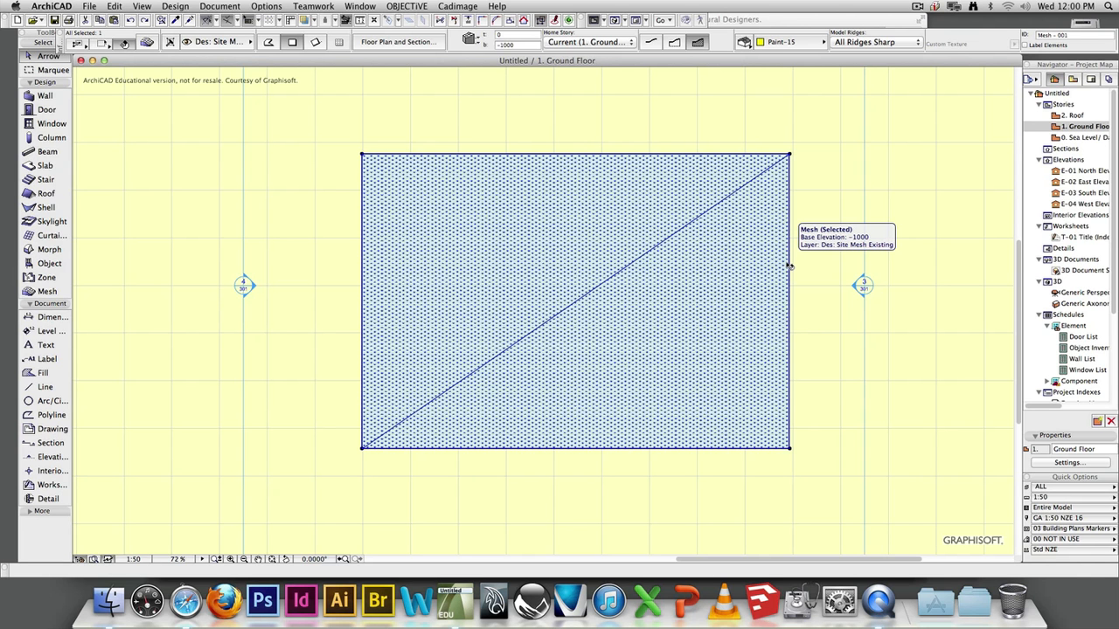
pyautogui.click(257, 295)
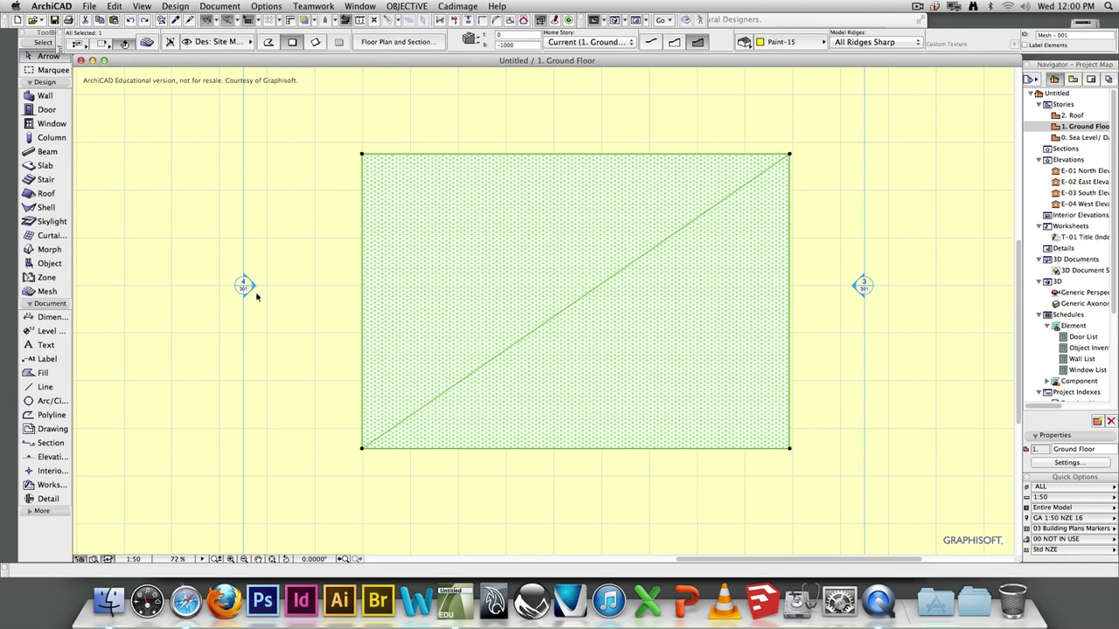
pyautogui.click(53, 294)
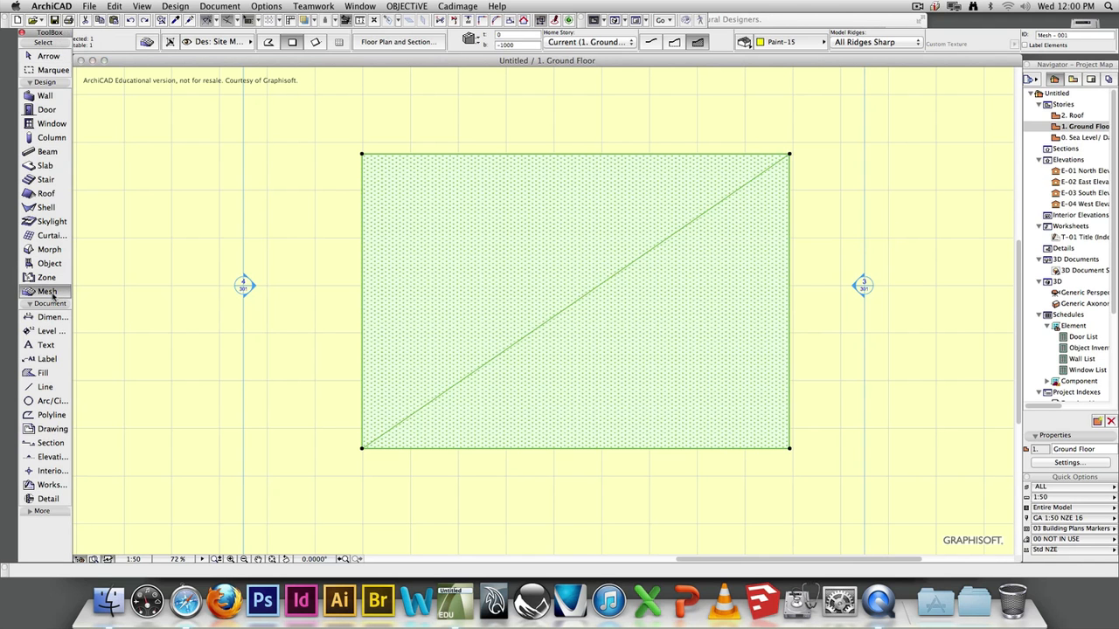
pyautogui.click(491, 250)
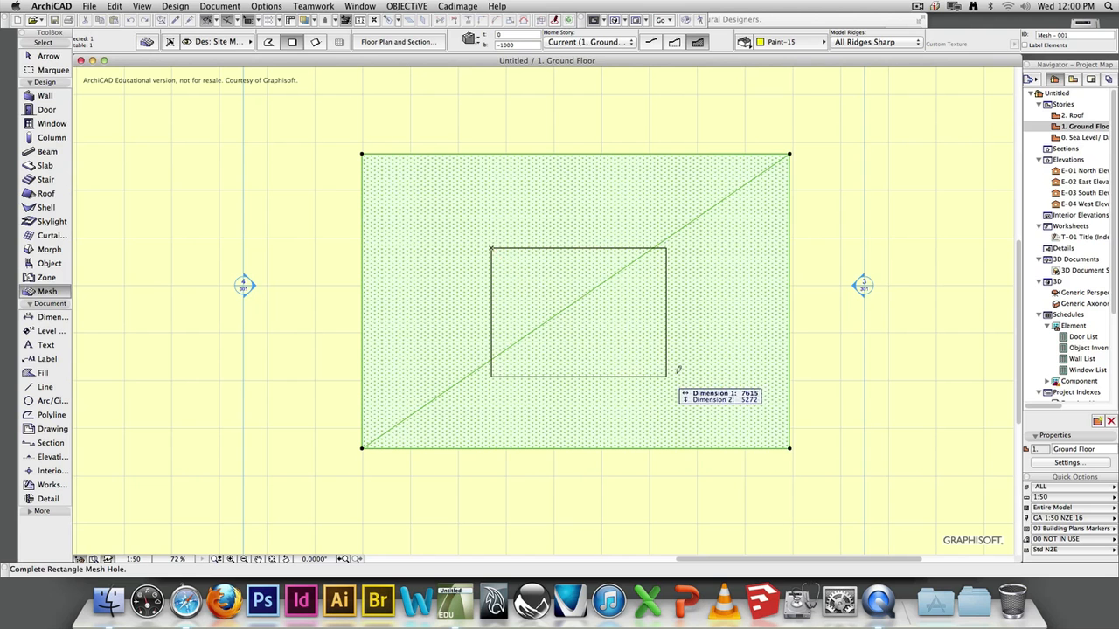
pyautogui.scroll(2, 716, 370)
pyautogui.click(716, 370)
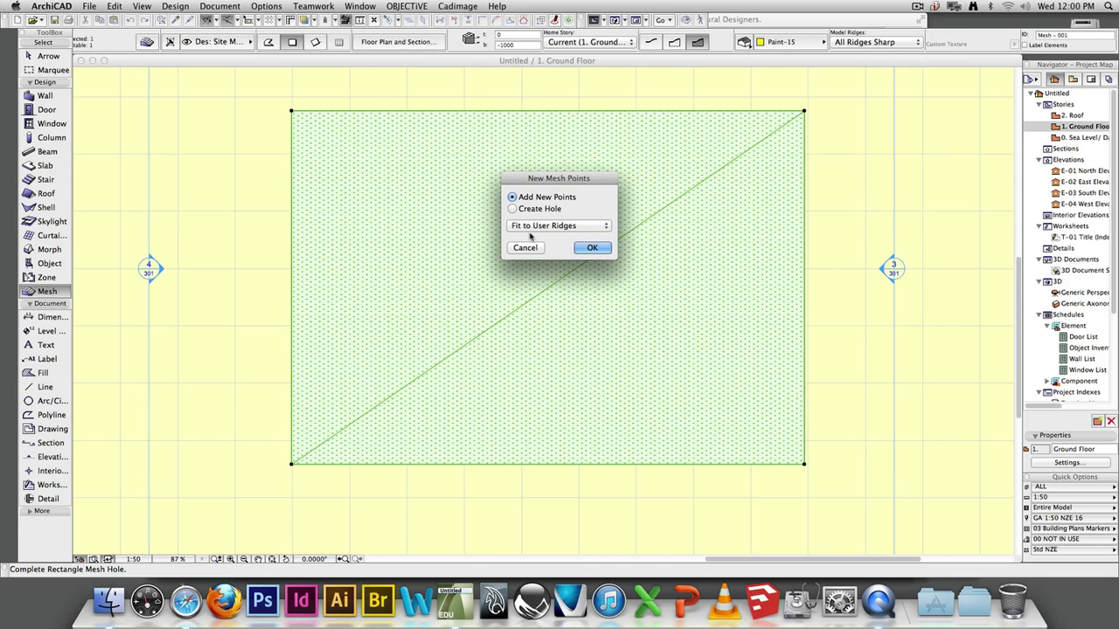
# Add the inner rectangle as new mesh points with the Fit to All Ridges option
pyautogui.click(524, 229)
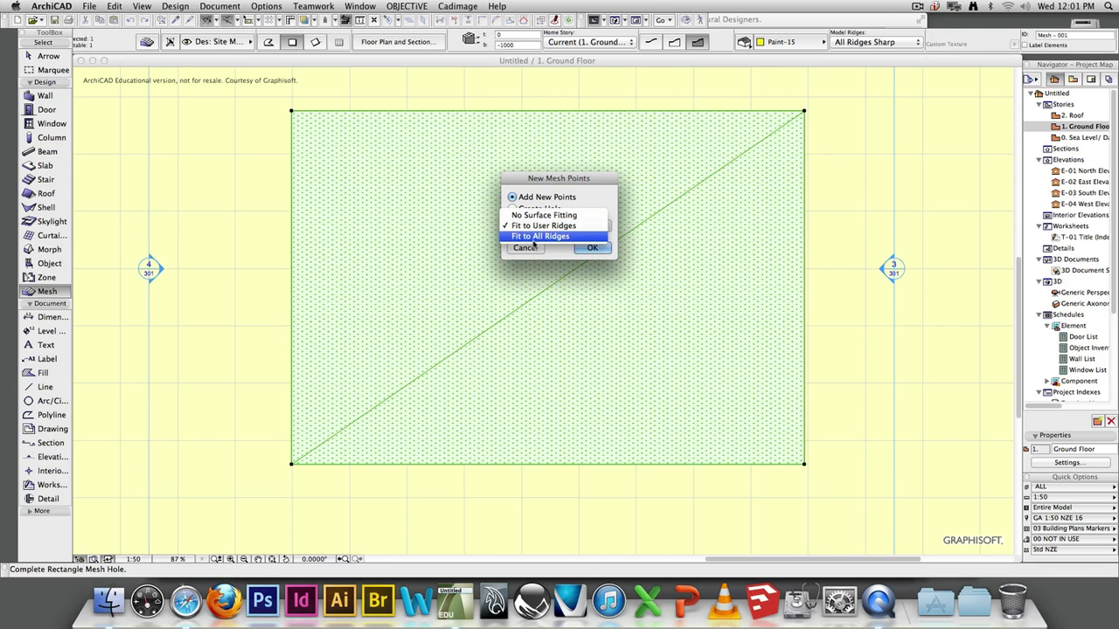
pyautogui.click(551, 230)
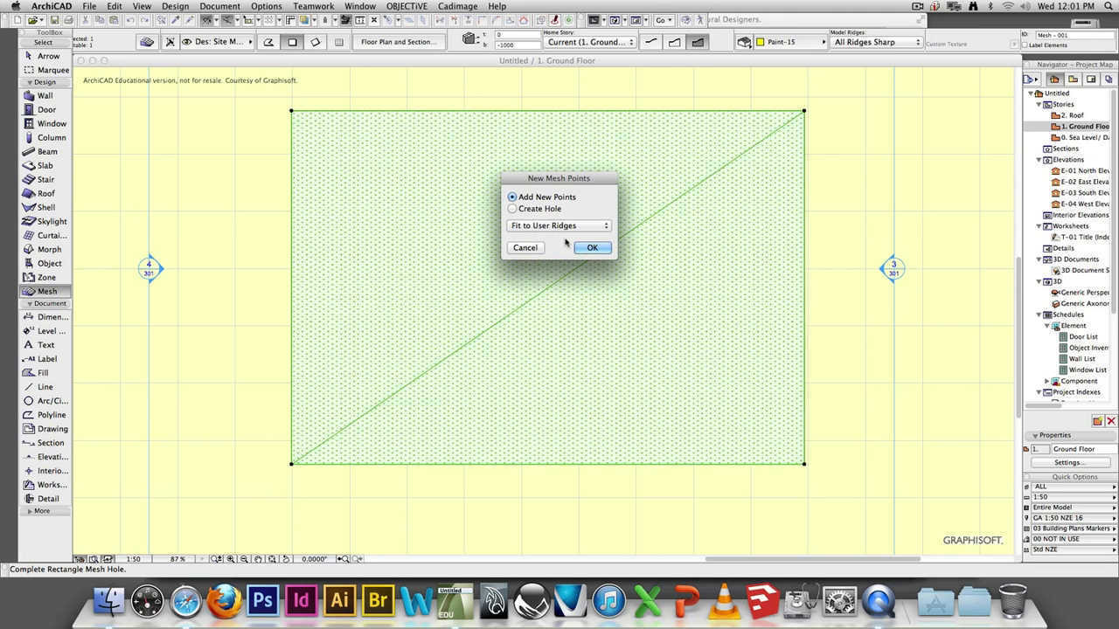
pyautogui.click(551, 226)
pyautogui.click(547, 238)
pyautogui.click(583, 248)
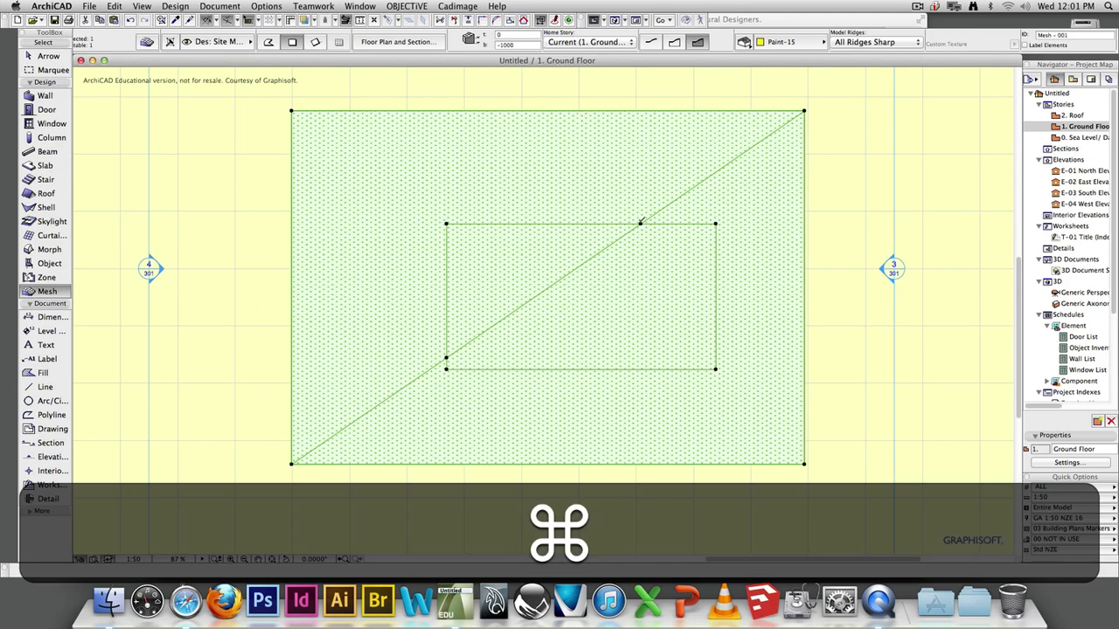
# Undo the inner rectangle's points, draw a larger rectangle across the ridge with Fit to User Ridges, and inspect the mesh in 3D
pyautogui.press('super+z')
pyautogui.click(404, 212)
pyautogui.click(728, 405)
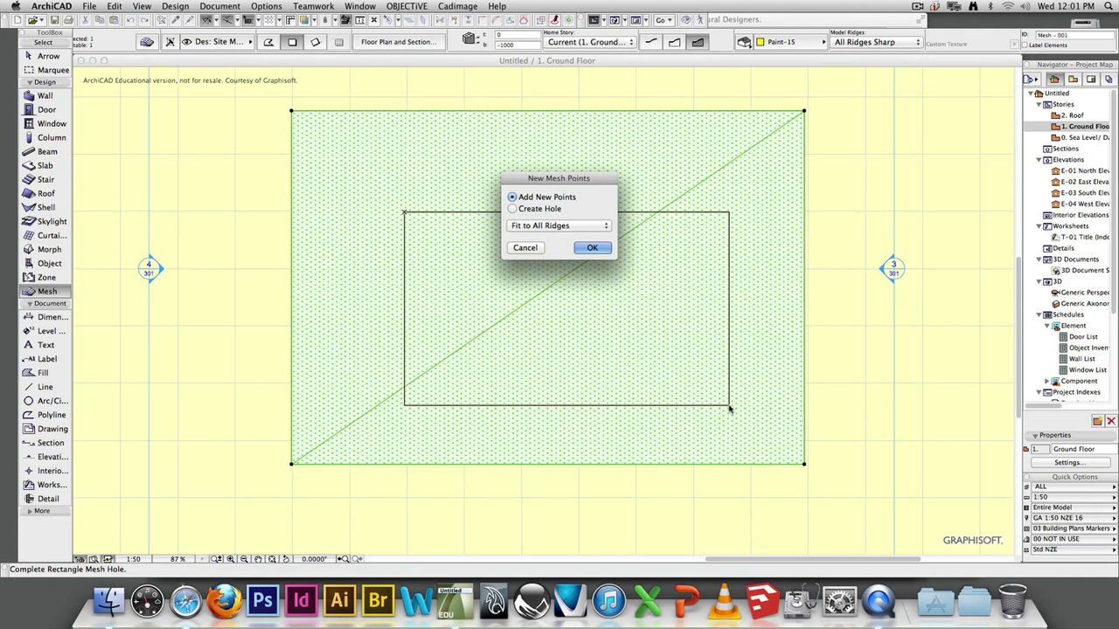
pyautogui.click(574, 227)
pyautogui.click(550, 215)
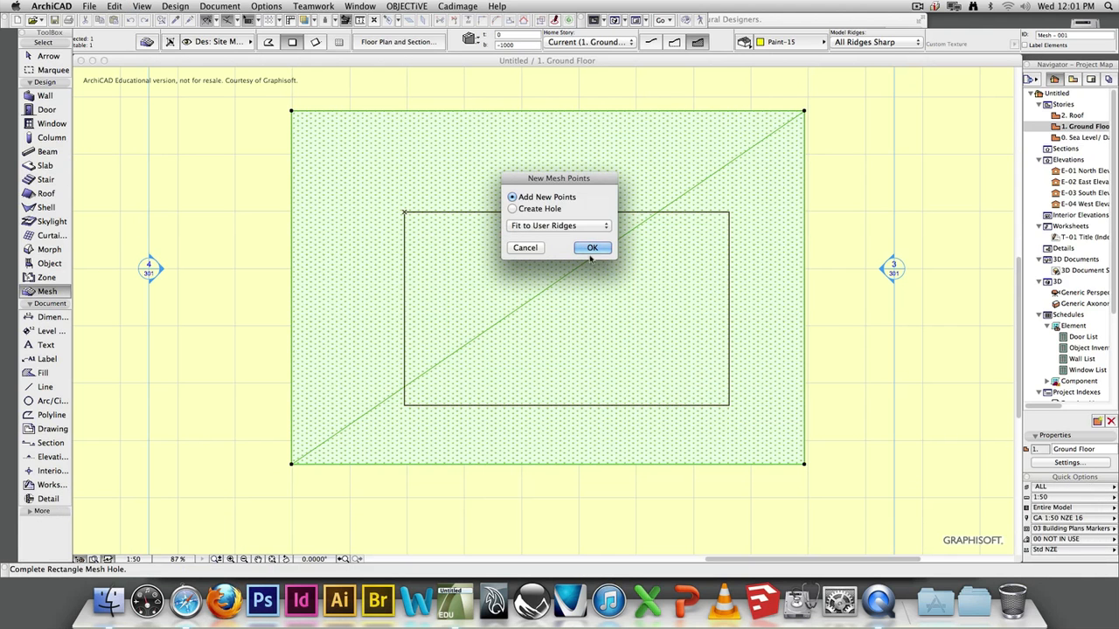
pyautogui.click(592, 247)
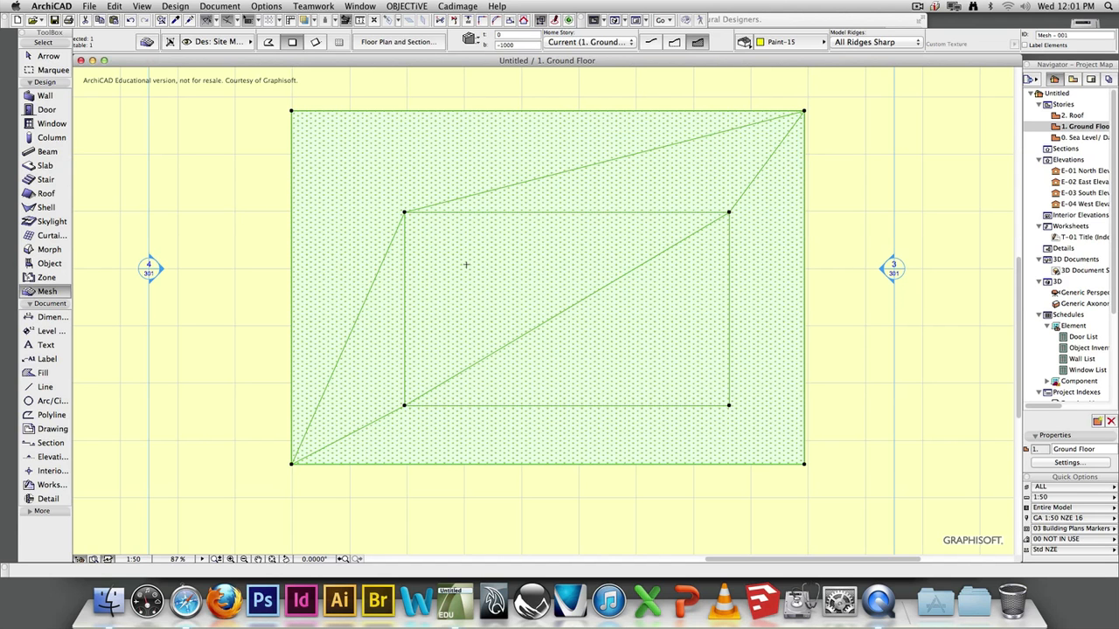
pyautogui.press('F3')
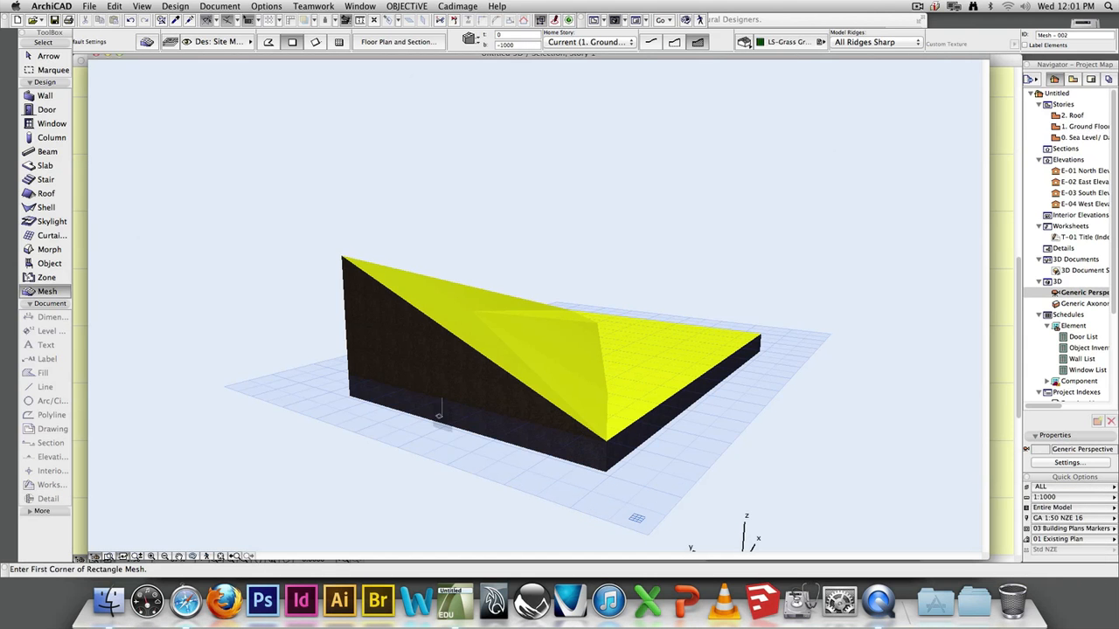
pyautogui.click(194, 557)
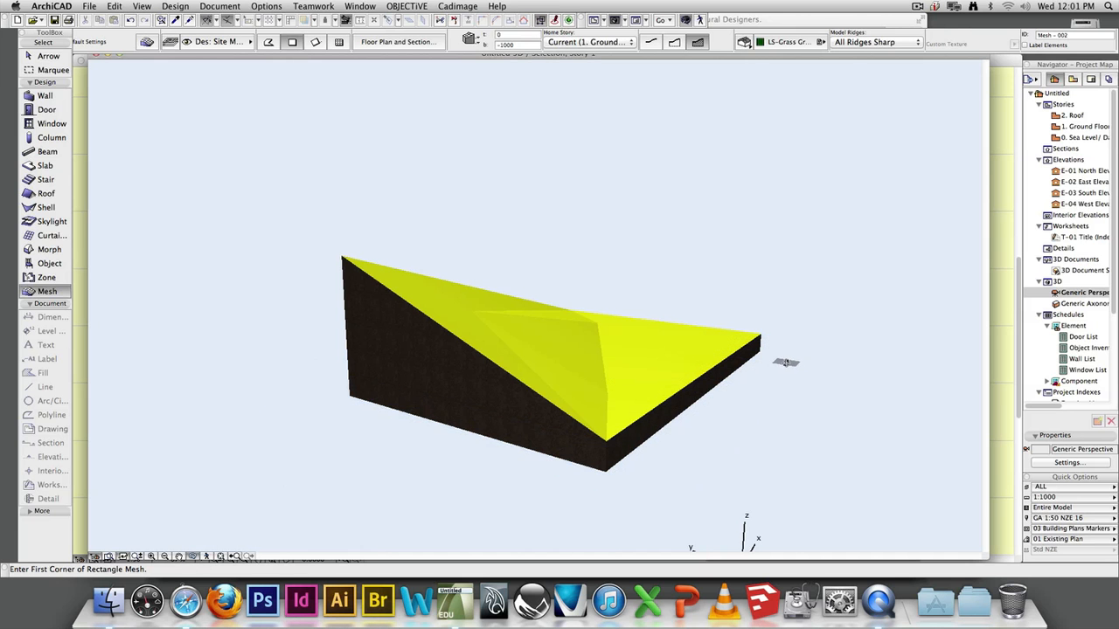
pyautogui.moveTo(784, 364); pyautogui.dragTo(759, 372)
# Undo the user-ridge points, add a new inner rectangle on the floor plan with Fit to All Ridges, and select the mesh in 3D
pyautogui.press('F2')
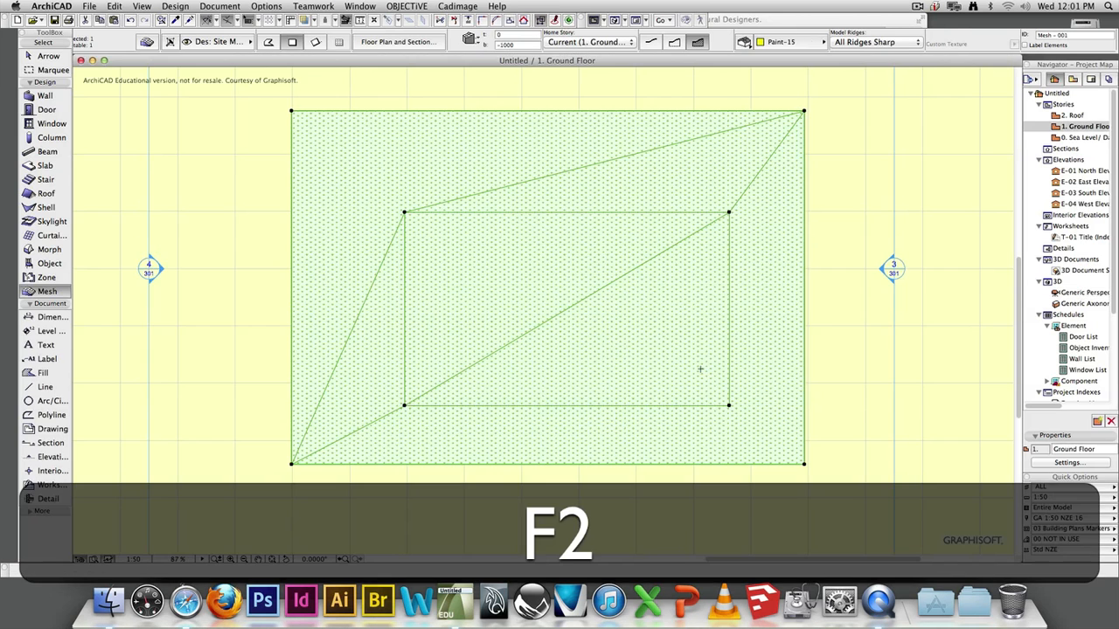
pyautogui.press('super+z')
pyautogui.click(371, 194)
pyautogui.click(709, 363)
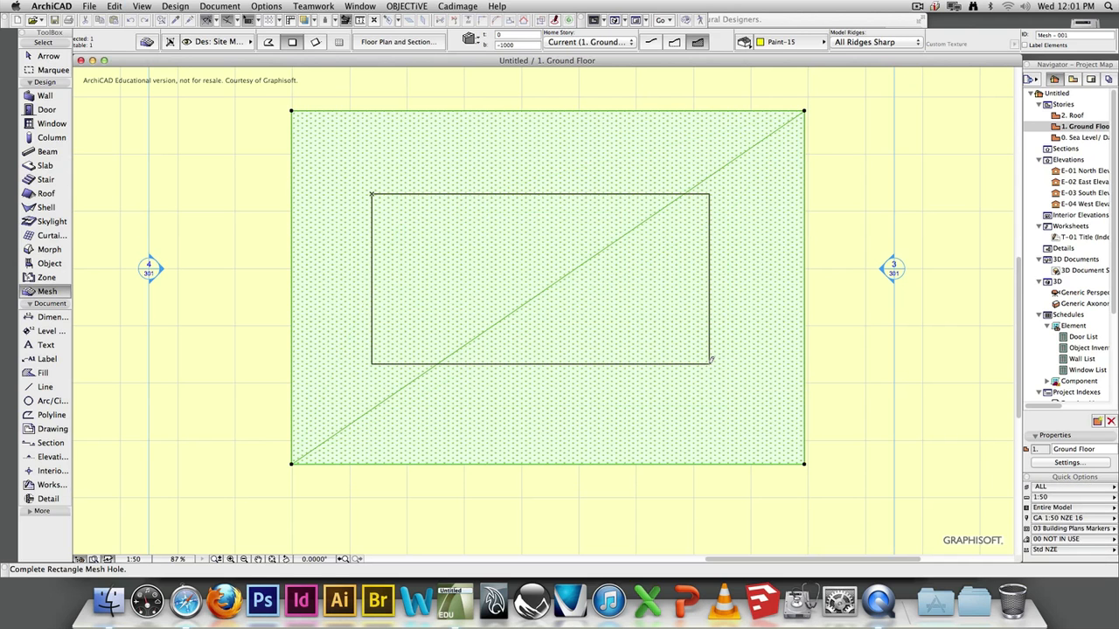
pyautogui.click(592, 226)
pyautogui.click(559, 240)
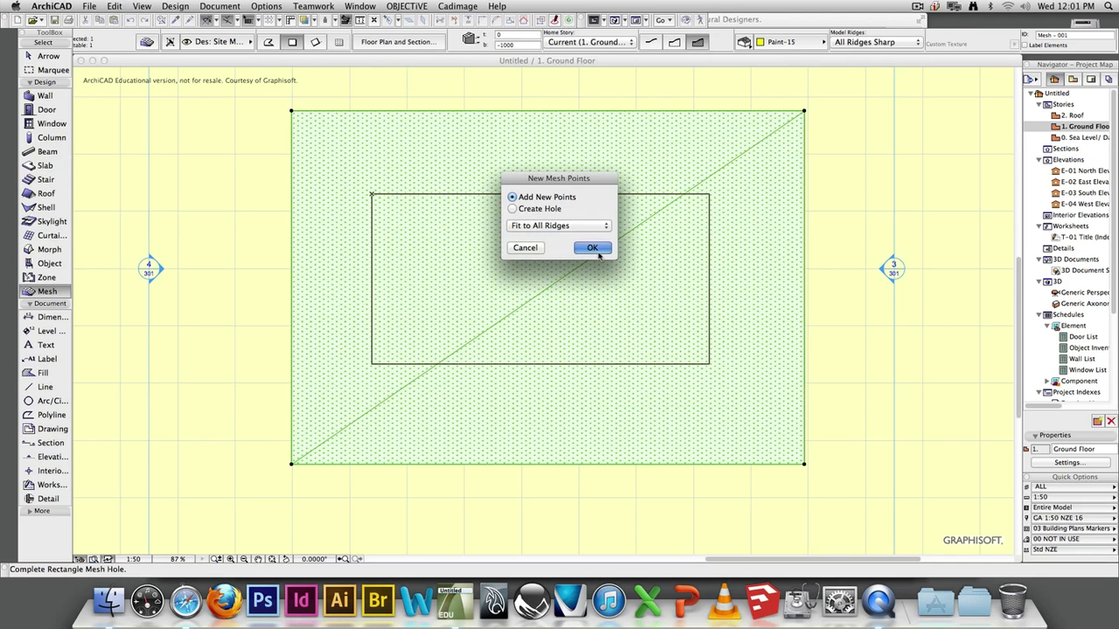
pyautogui.click(592, 247)
pyautogui.press('F3')
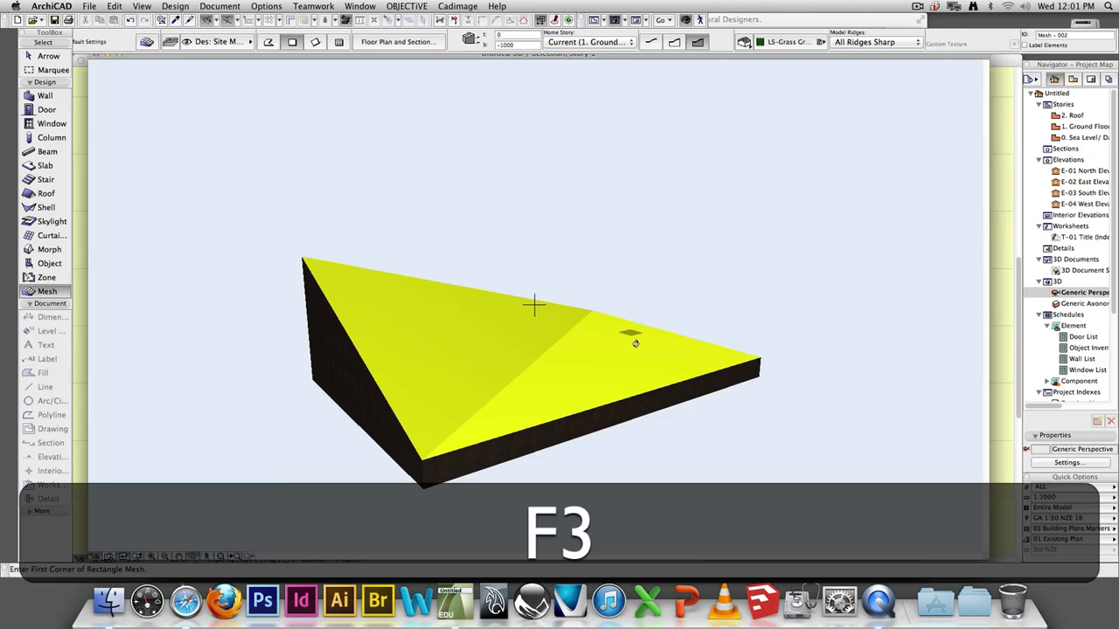
pyautogui.keyDown('shift'); pyautogui.moveTo(656, 368); pyautogui.dragTo(611, 426, button='middle'); pyautogui.keyUp('shift')
pyautogui.press('Escape')
pyautogui.press('Escape')
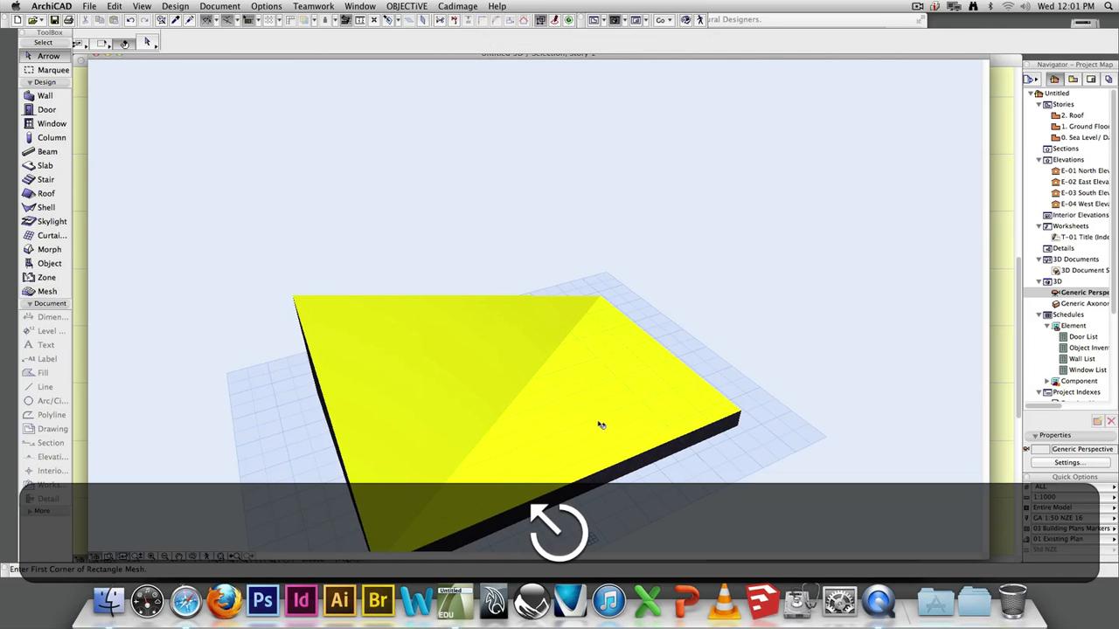
pyautogui.click(603, 425)
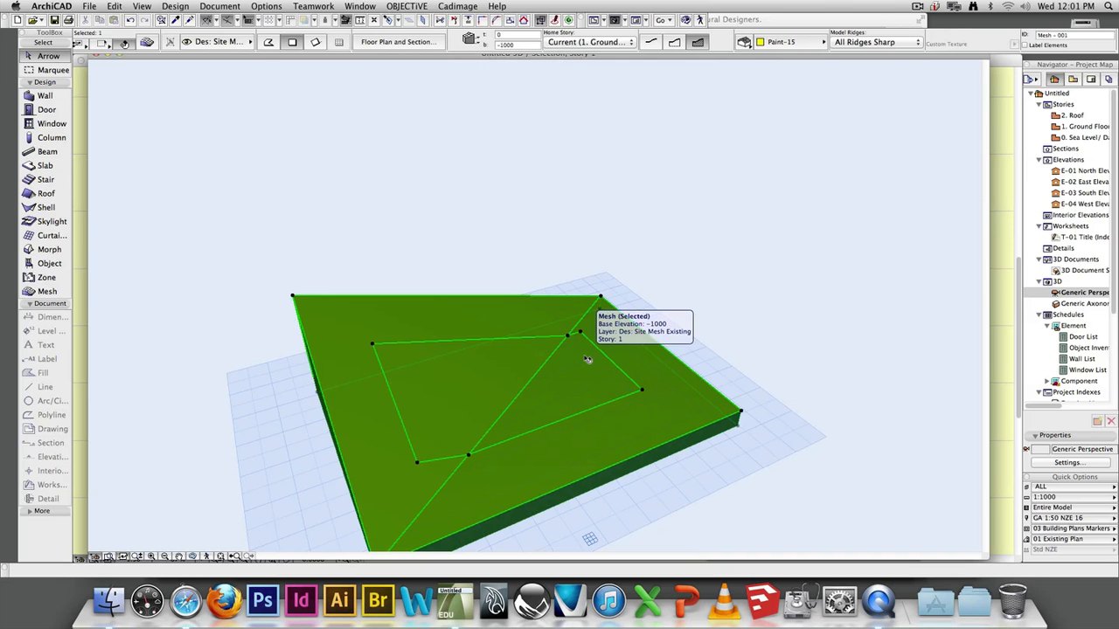
# On the floor plan, set the height of all inner rectangle points to 2500 with Apply to All, and inspect the mesh in 3D
pyautogui.press('F2')
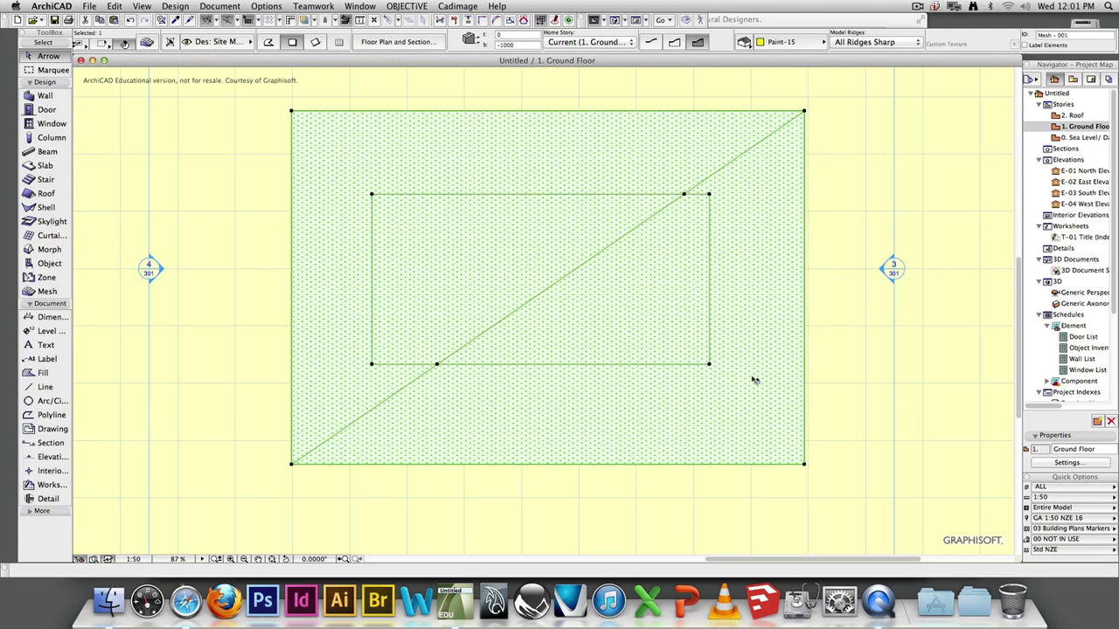
pyautogui.click(710, 365)
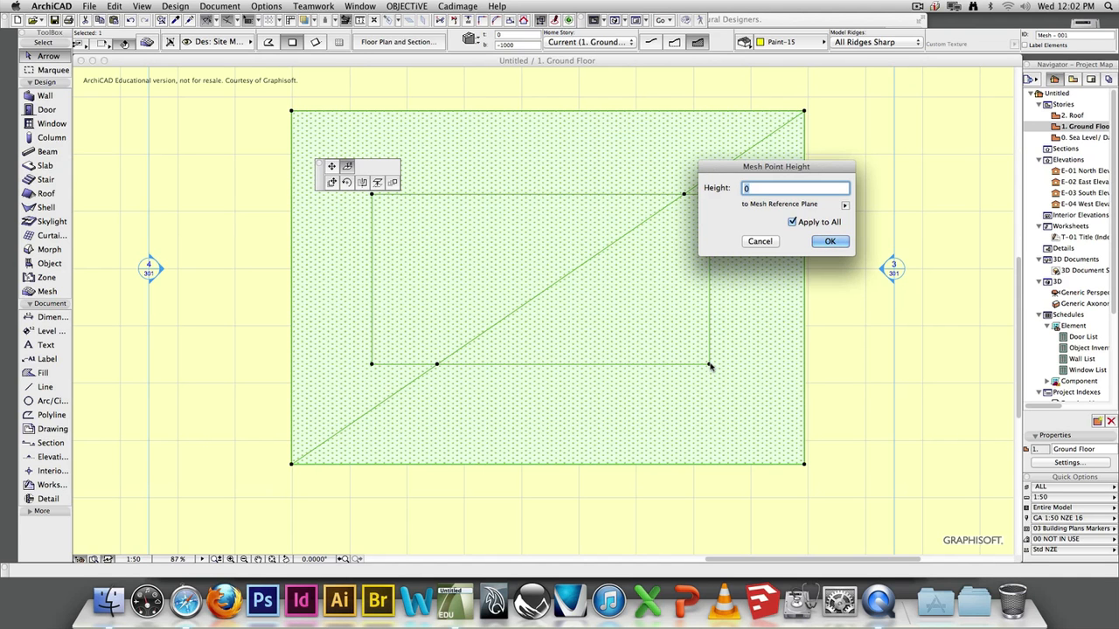
pyautogui.click(828, 224)
pyautogui.write('5')
pyautogui.press('BackSpace')
pyautogui.write('2500')
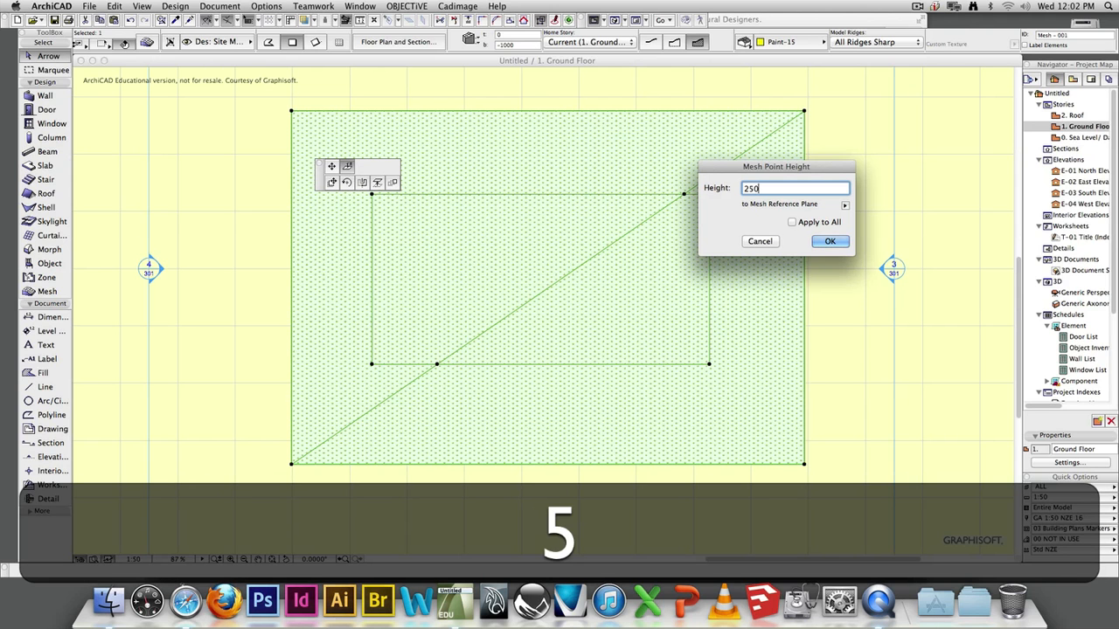
pyautogui.click(792, 222)
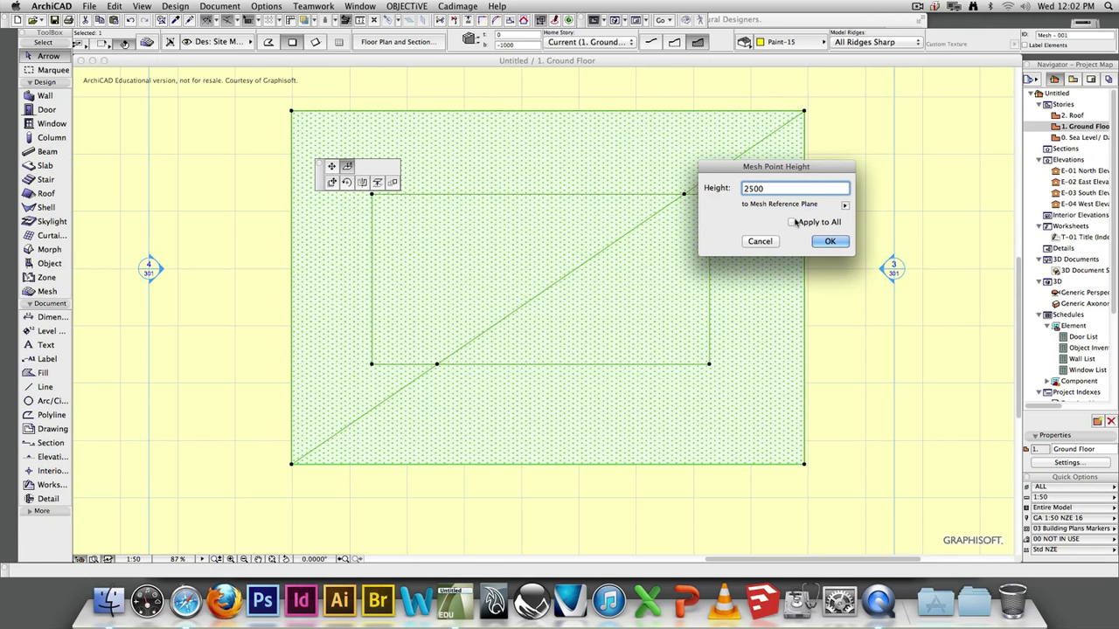
pyautogui.click(830, 241)
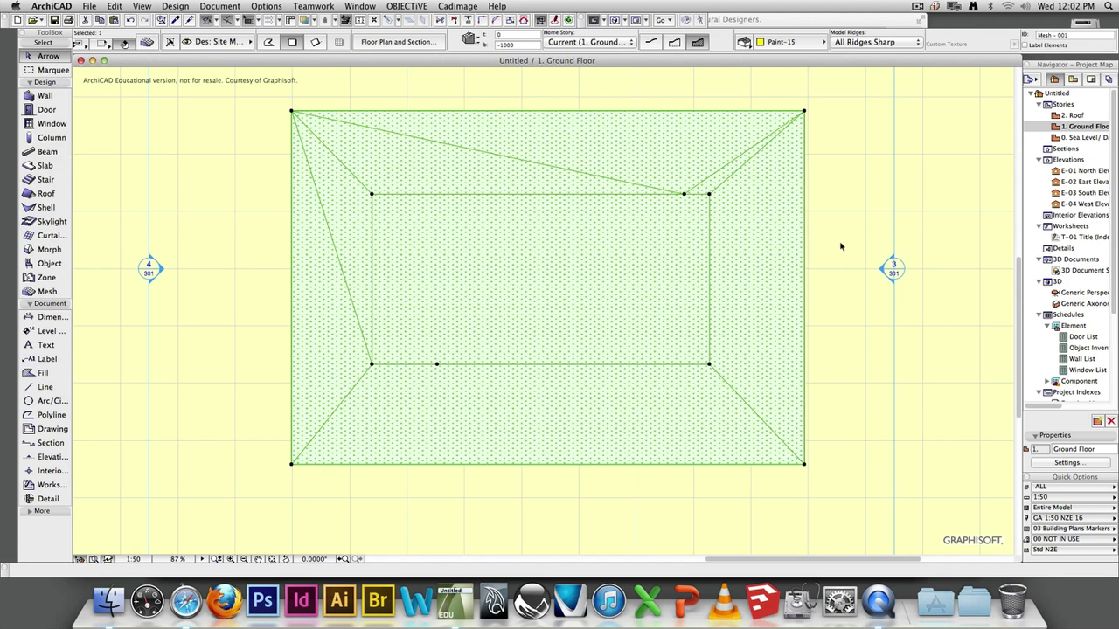
pyautogui.press('F3')
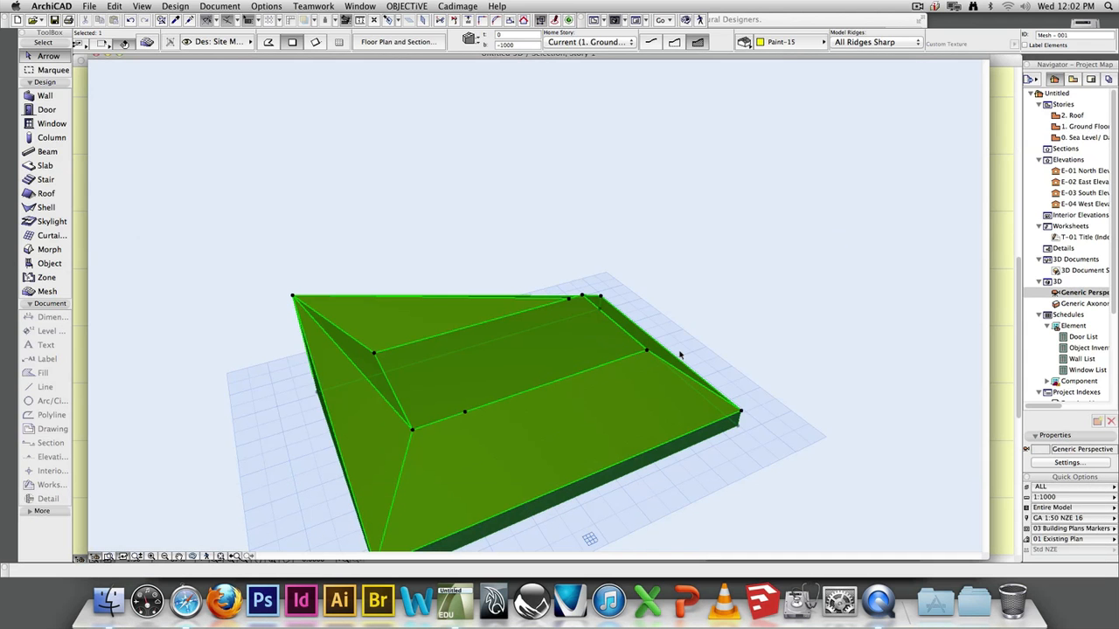
pyautogui.click(192, 557)
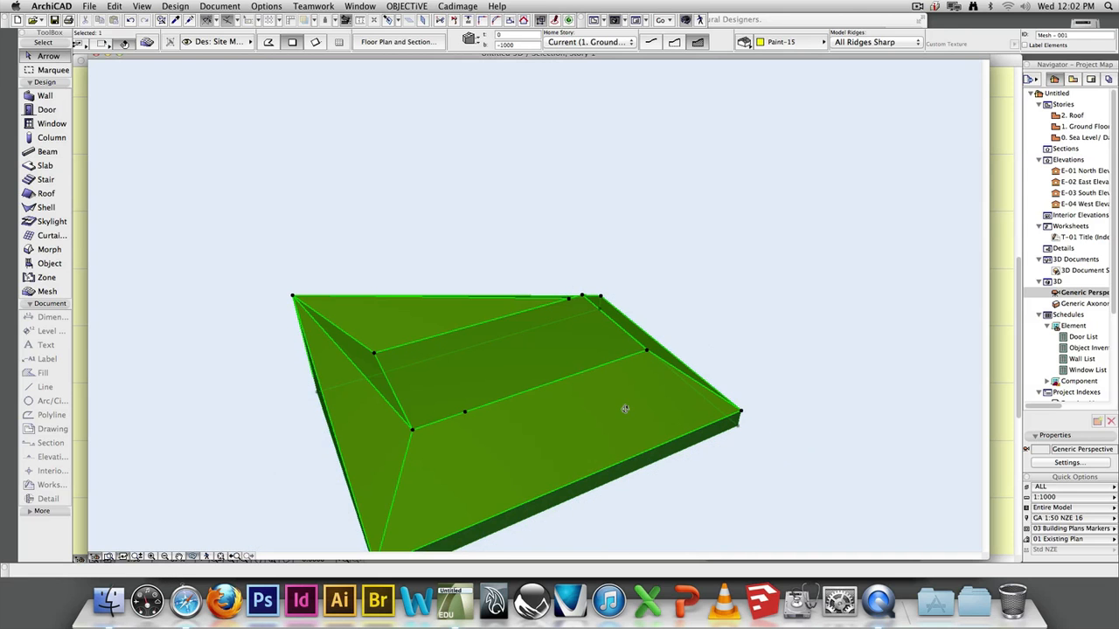
pyautogui.moveTo(624, 409); pyautogui.dragTo(528, 361)
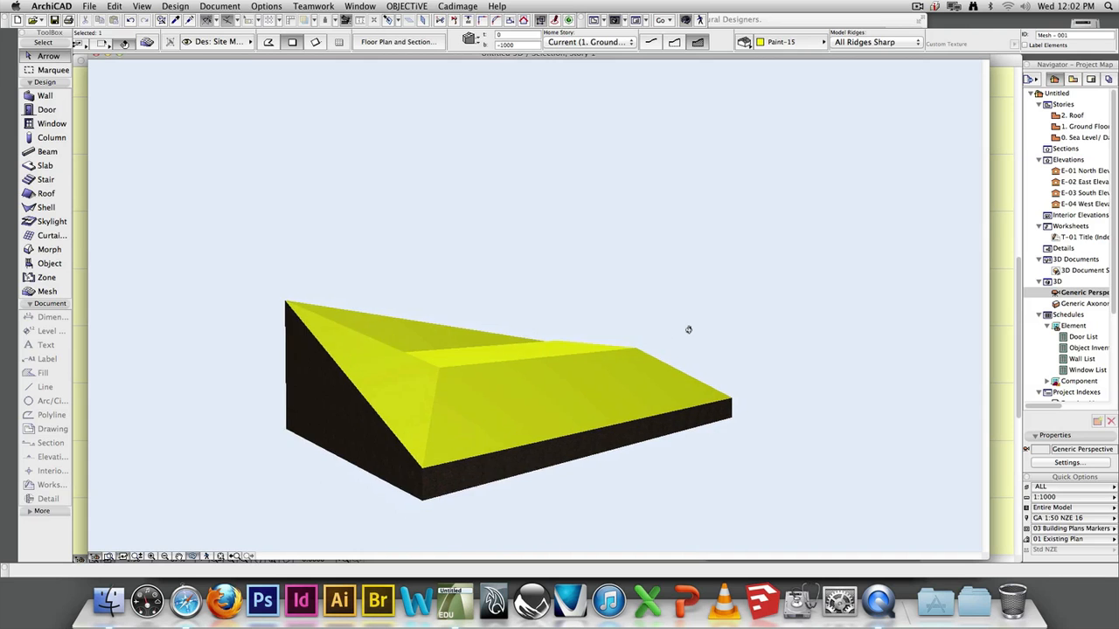
pyautogui.moveTo(757, 324); pyautogui.dragTo(457, 332)
# On the floor plan, add an open five-click polygonal chain of mesh points around the inner rectangle's upper-left corner, fitted to all ridges
pyautogui.press('F2')
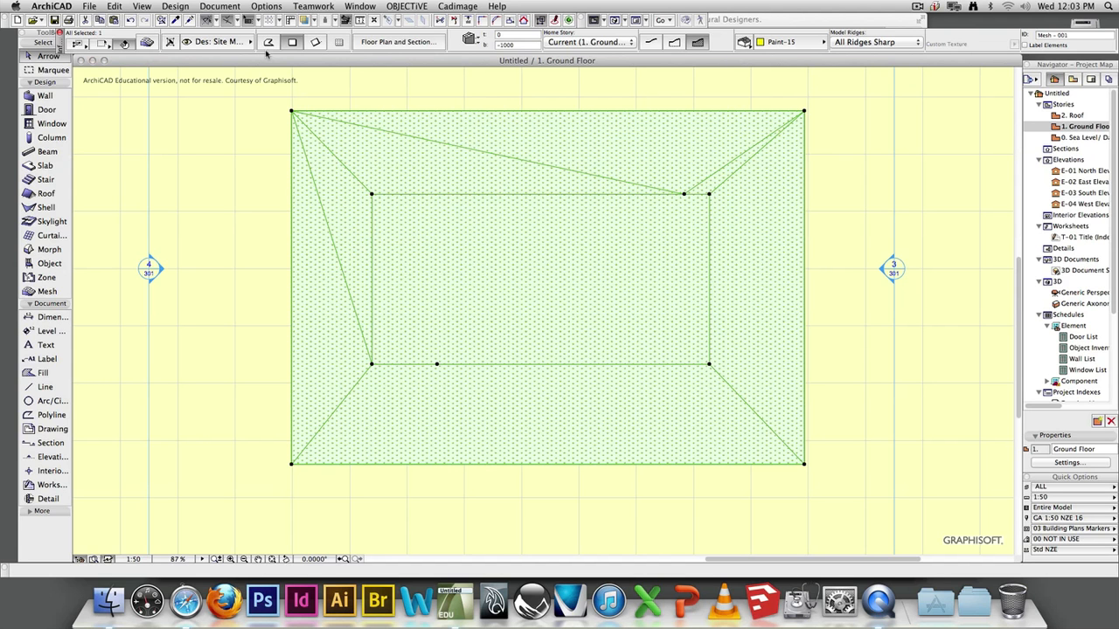
pyautogui.click(268, 42)
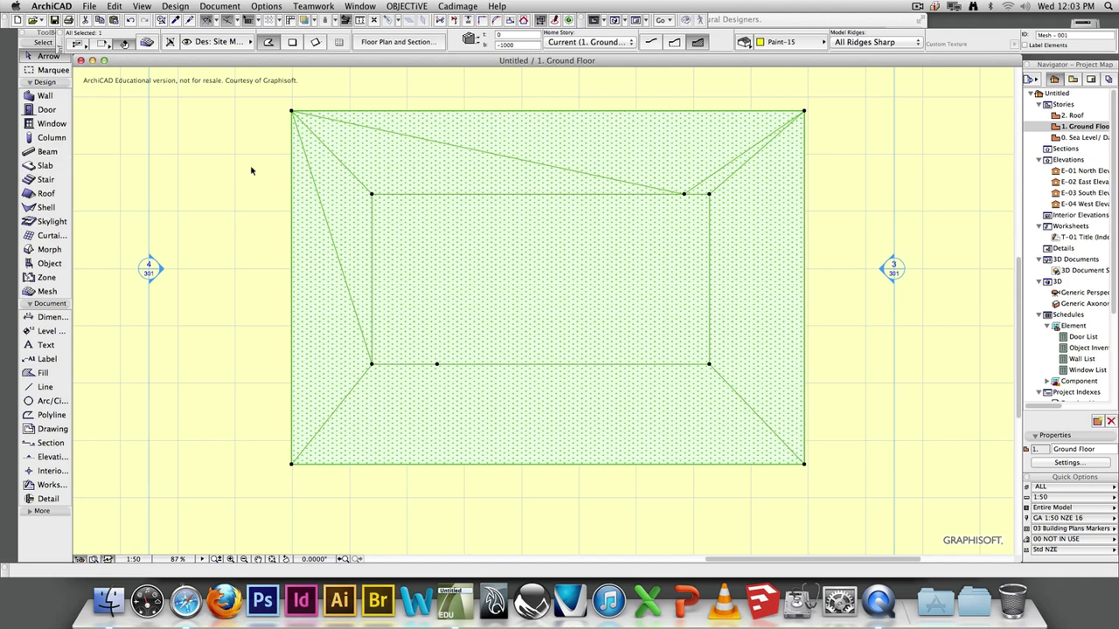
pyautogui.click(44, 291)
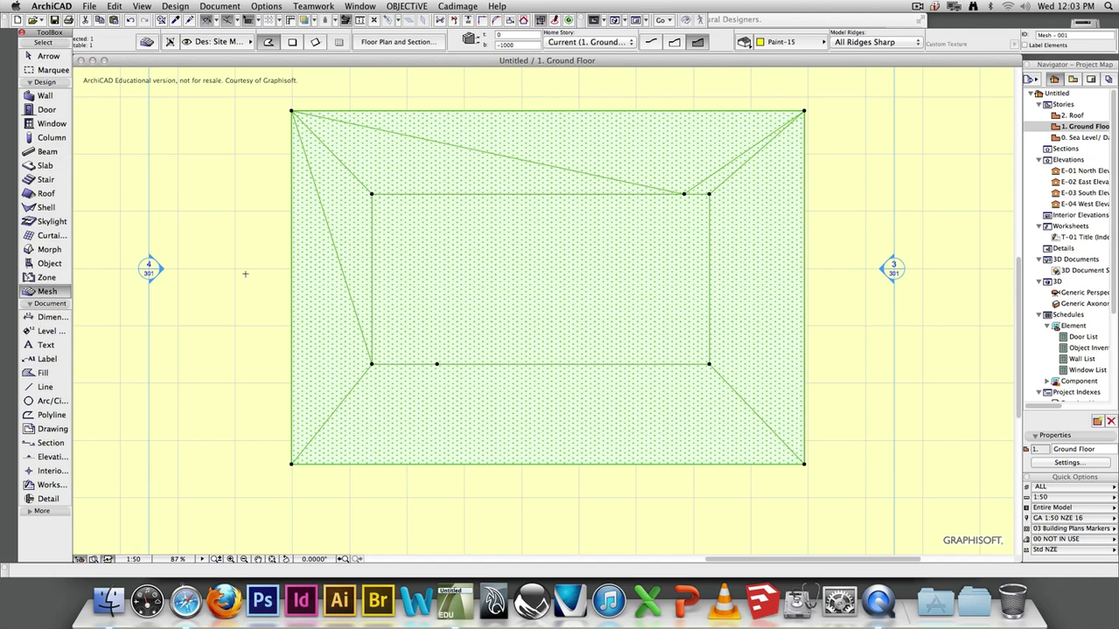
pyautogui.click(314, 243)
pyautogui.click(325, 201)
pyautogui.click(362, 164)
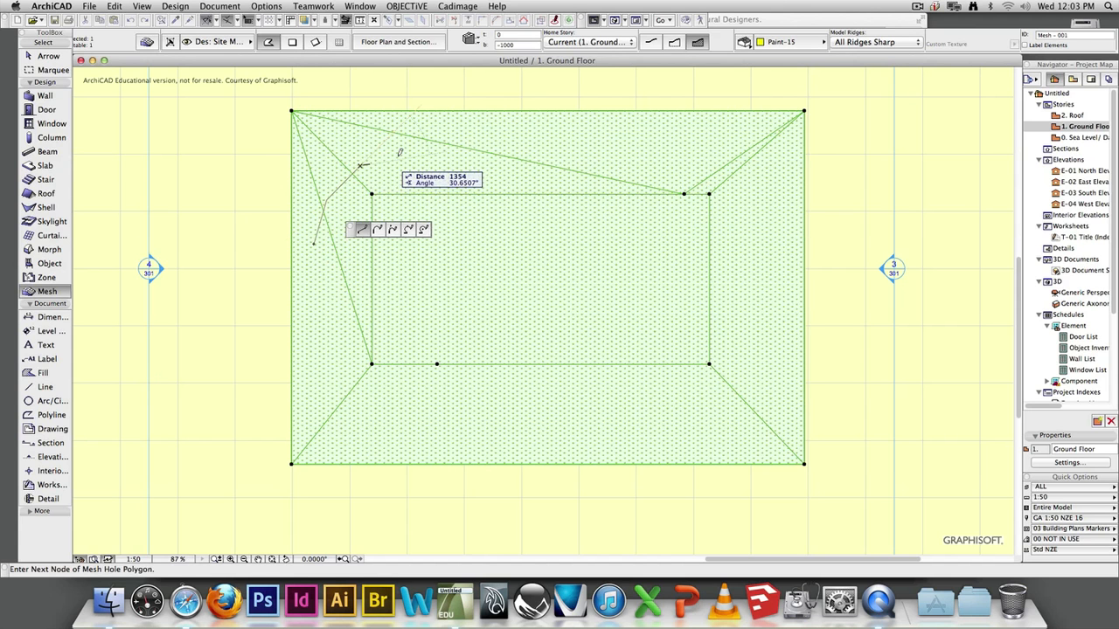
pyautogui.click(405, 150)
pyautogui.doubleClick(460, 149)
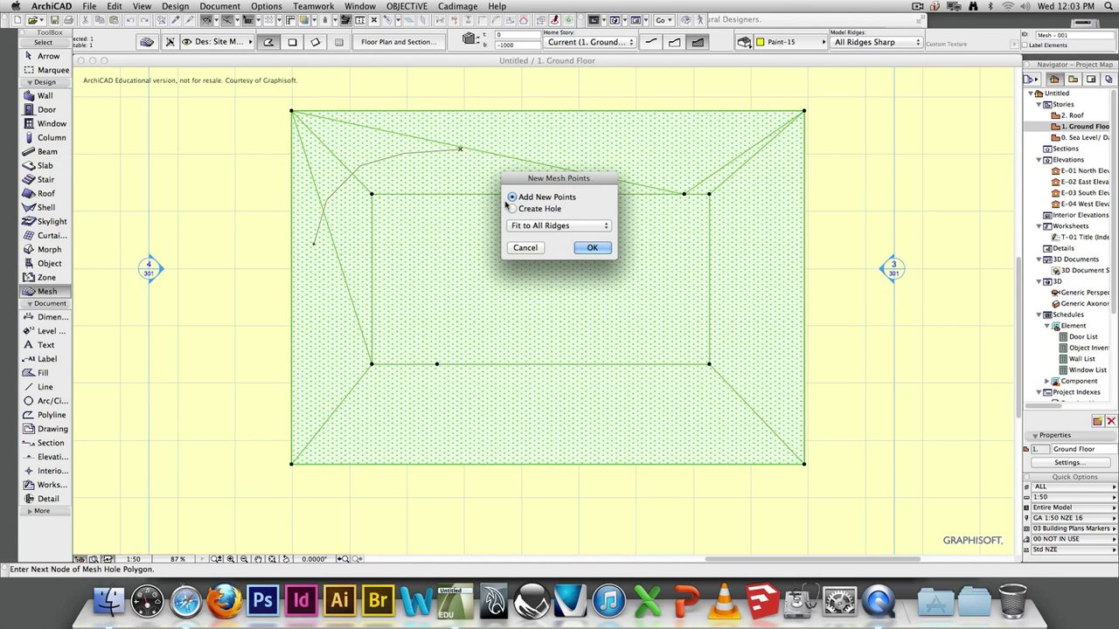
pyautogui.click(590, 248)
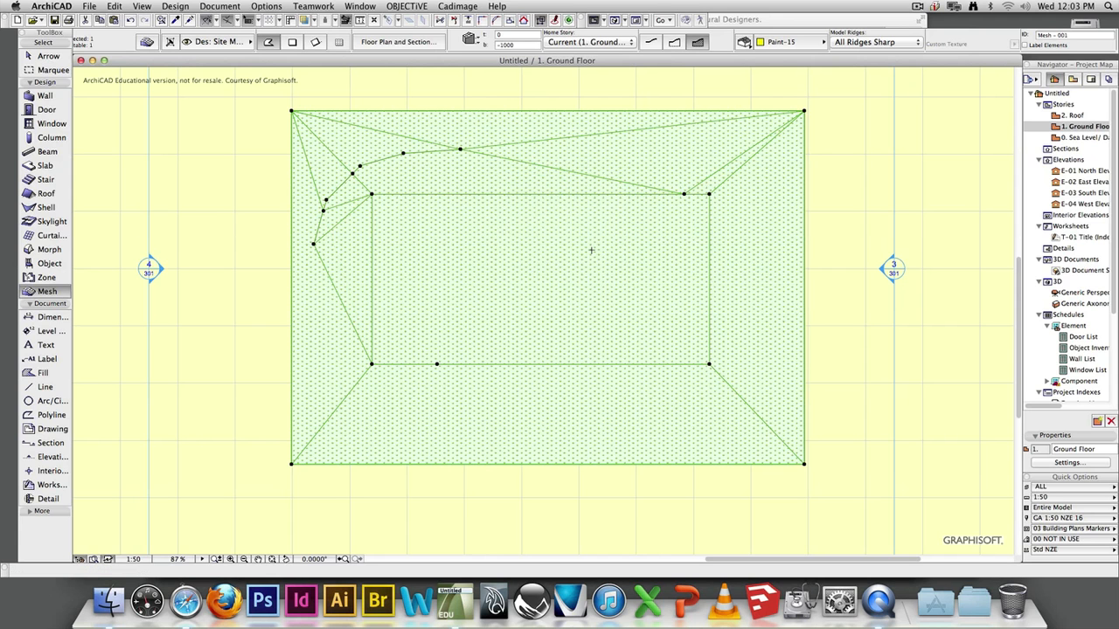
# Set the height of all points in the new chain to 3500 with Apply to All, and inspect the mesh in 3D
pyautogui.click(459, 149)
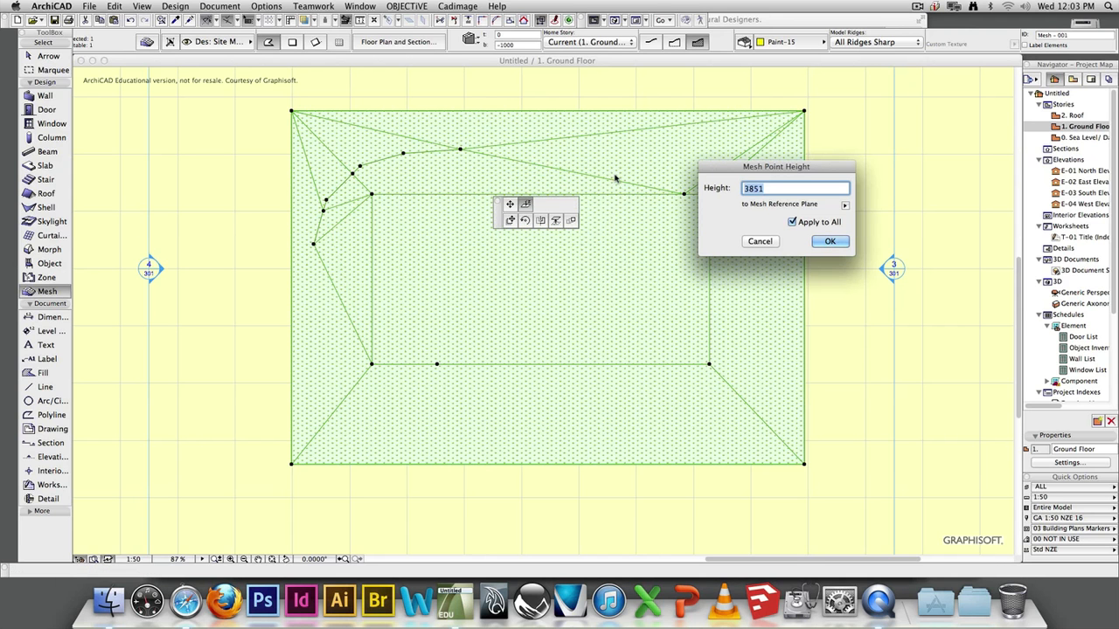
pyautogui.write('3500')
pyautogui.click(831, 241)
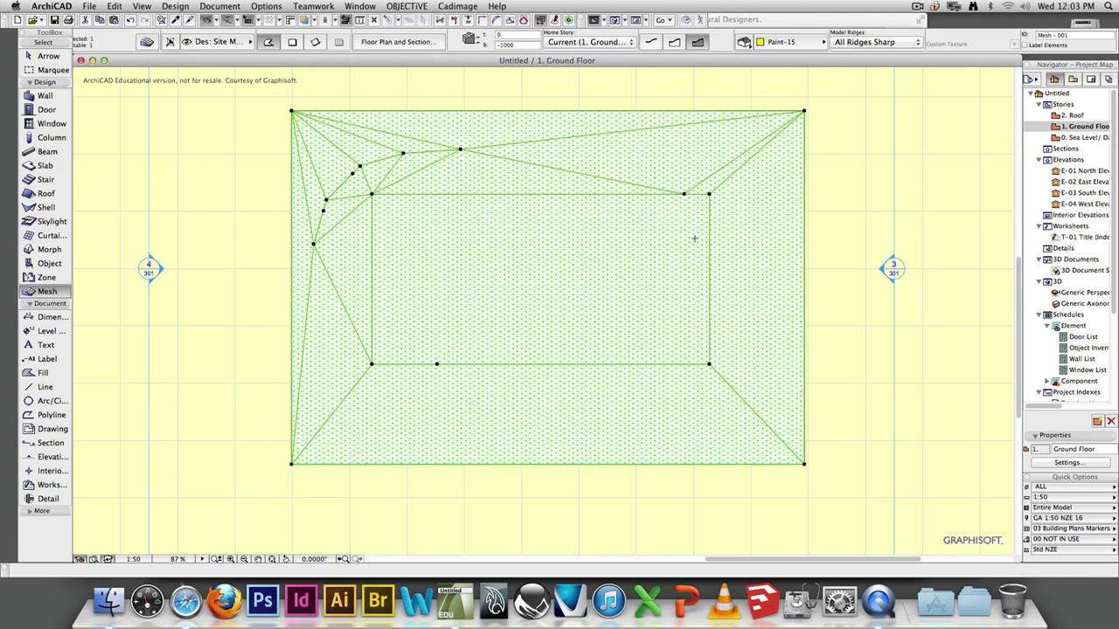
pyautogui.press('F3')
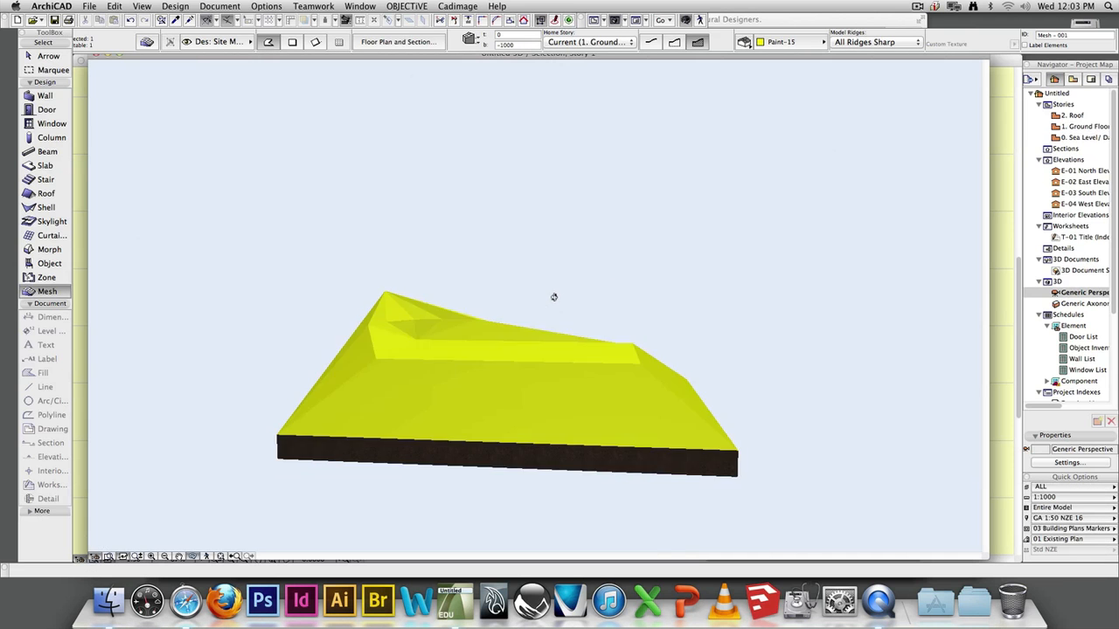
pyautogui.moveTo(553, 297); pyautogui.dragTo(481, 327)
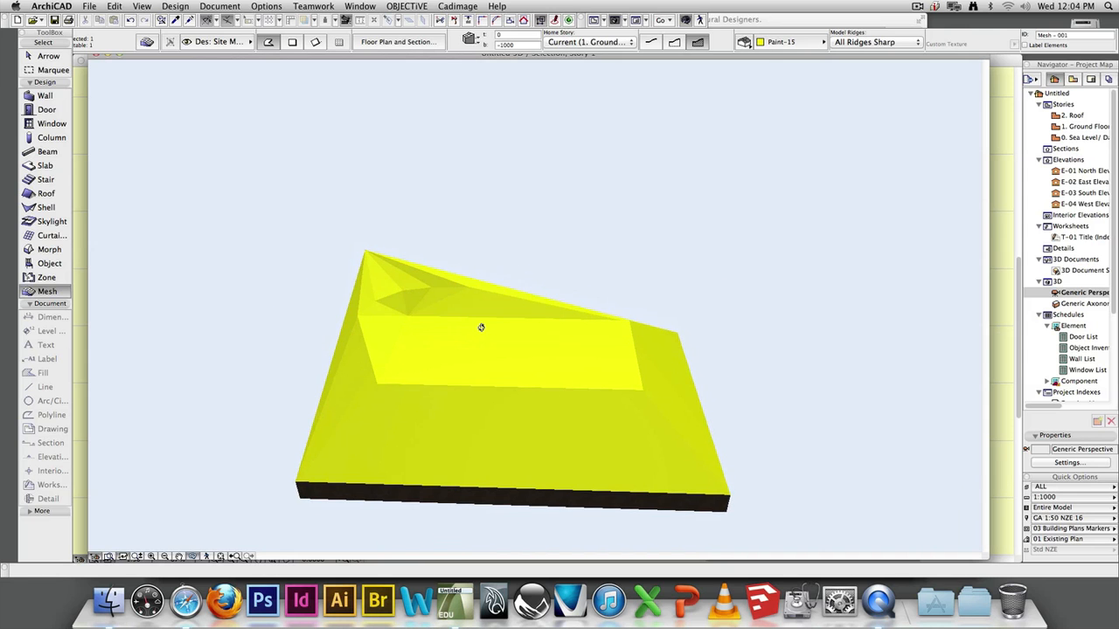
pyautogui.moveTo(337, 320); pyautogui.dragTo(562, 337)
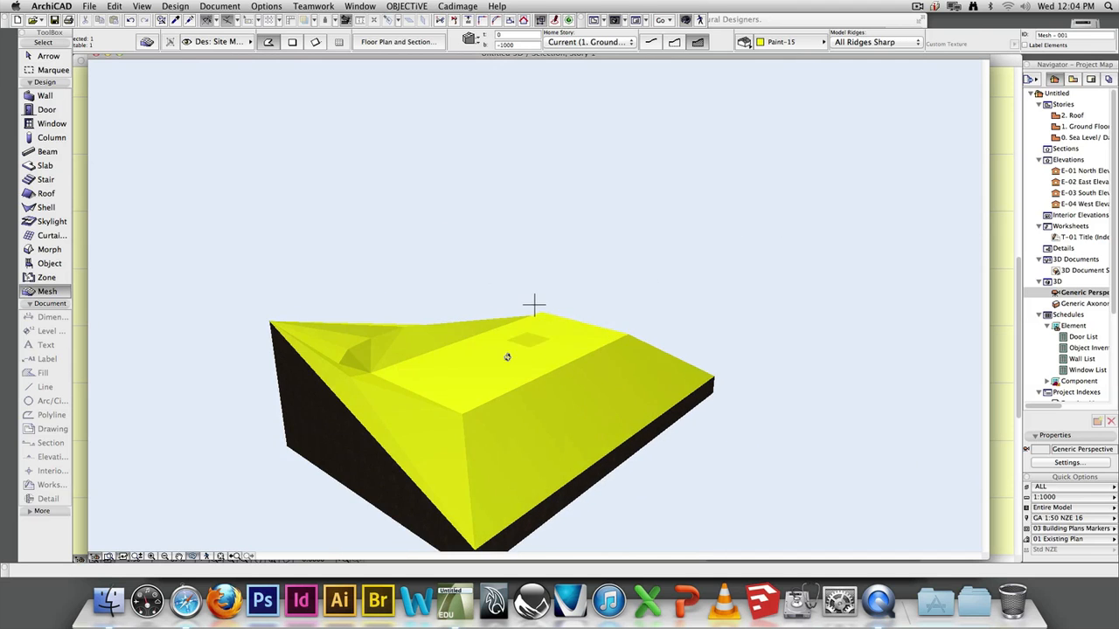
# On the floor plan, insert a node in the lower part of the mesh's left edge and set its height to 2500
pyautogui.press('F2')
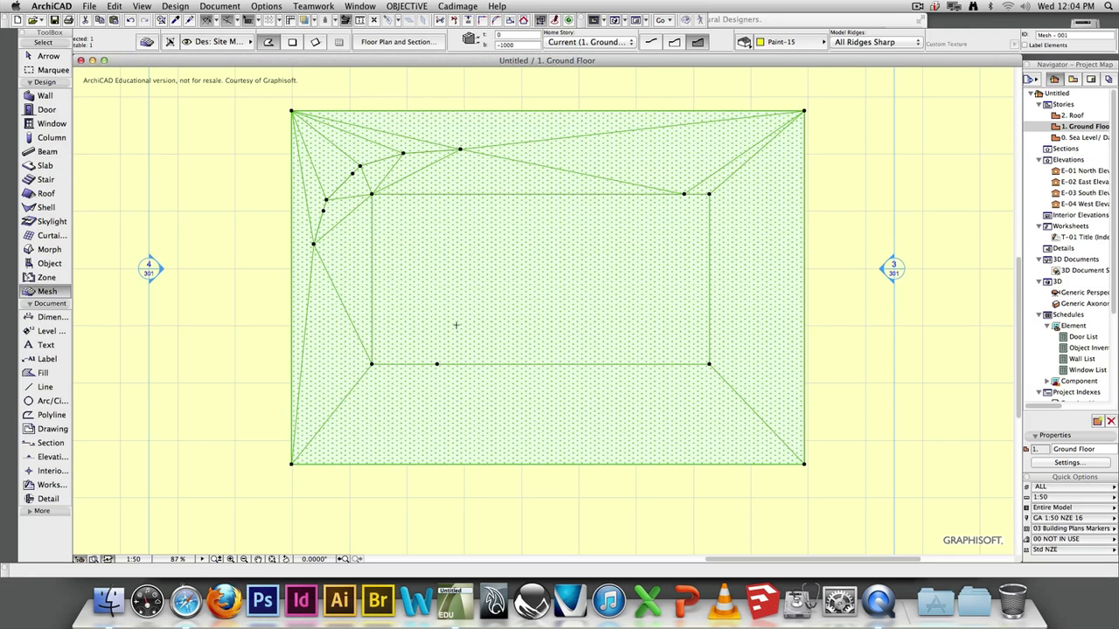
pyautogui.click(291, 361)
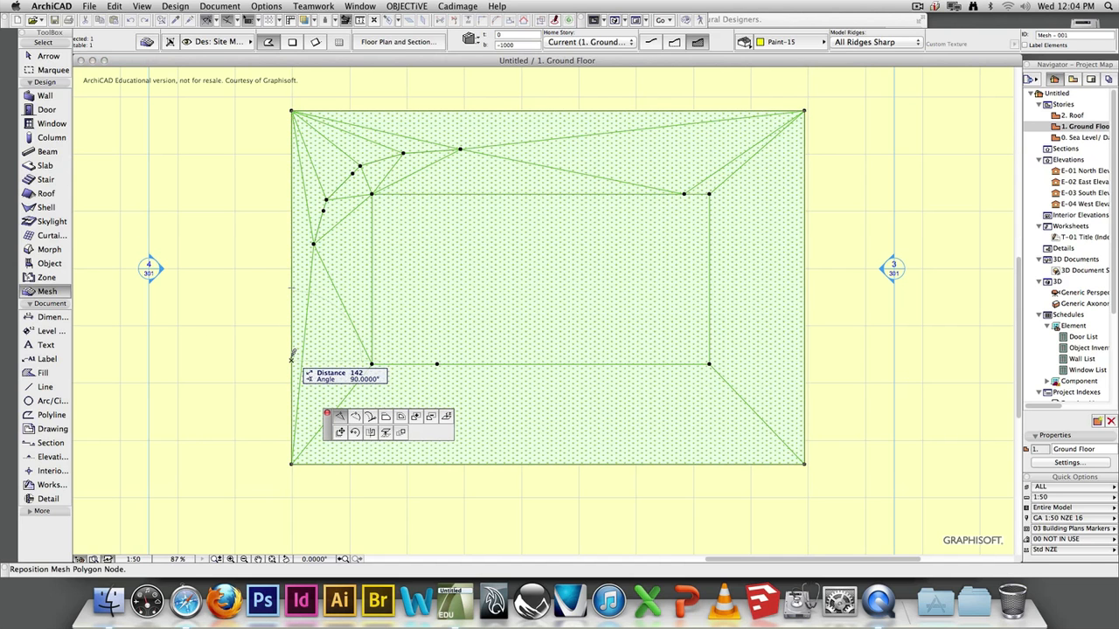
pyautogui.click(291, 355)
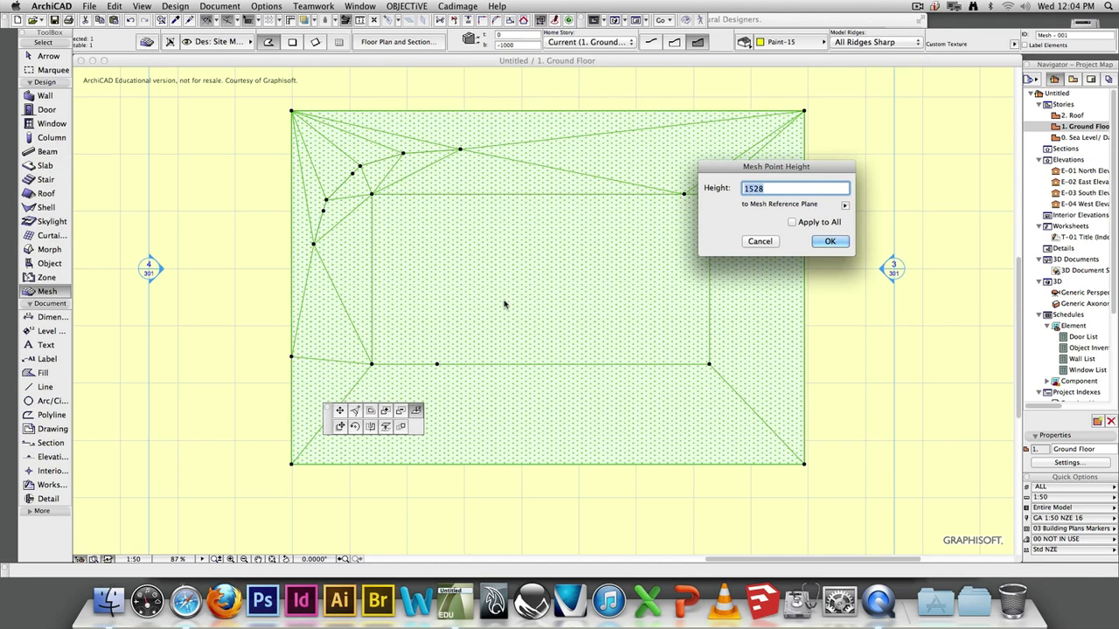
pyautogui.write('2500')
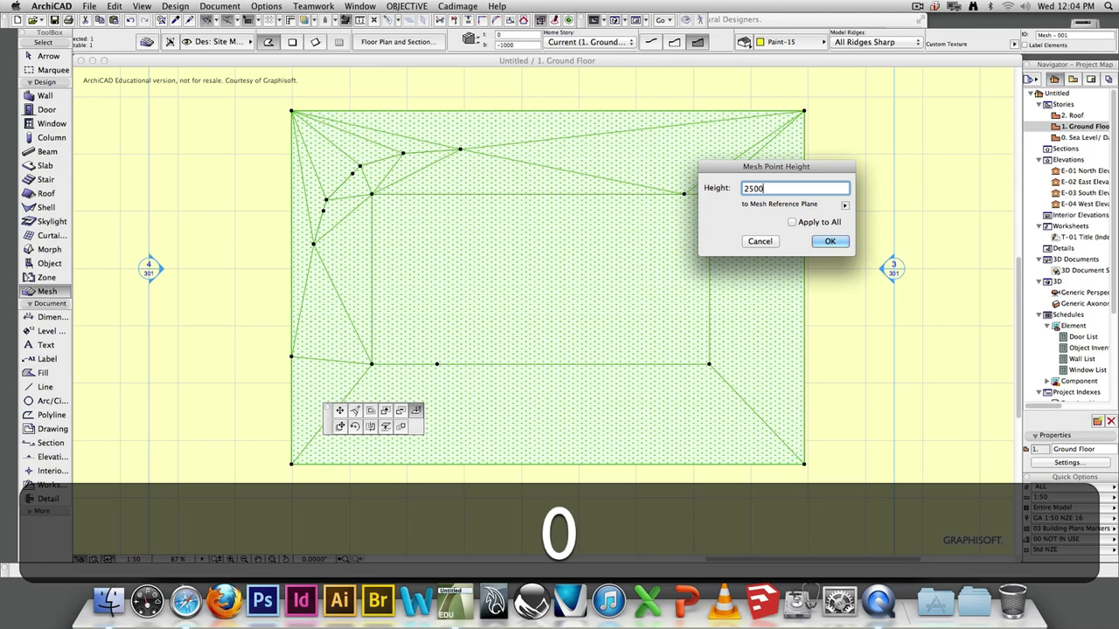
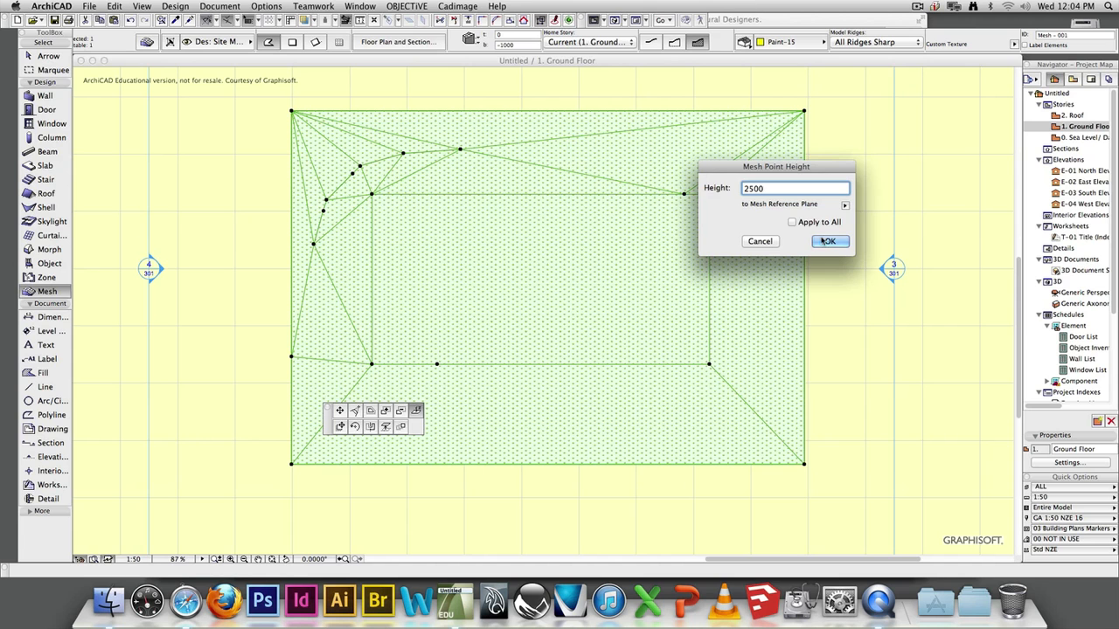
# Confirm the height of 2500 for the new left-edge node and inspect the mesh in 3D
pyautogui.click(829, 241)
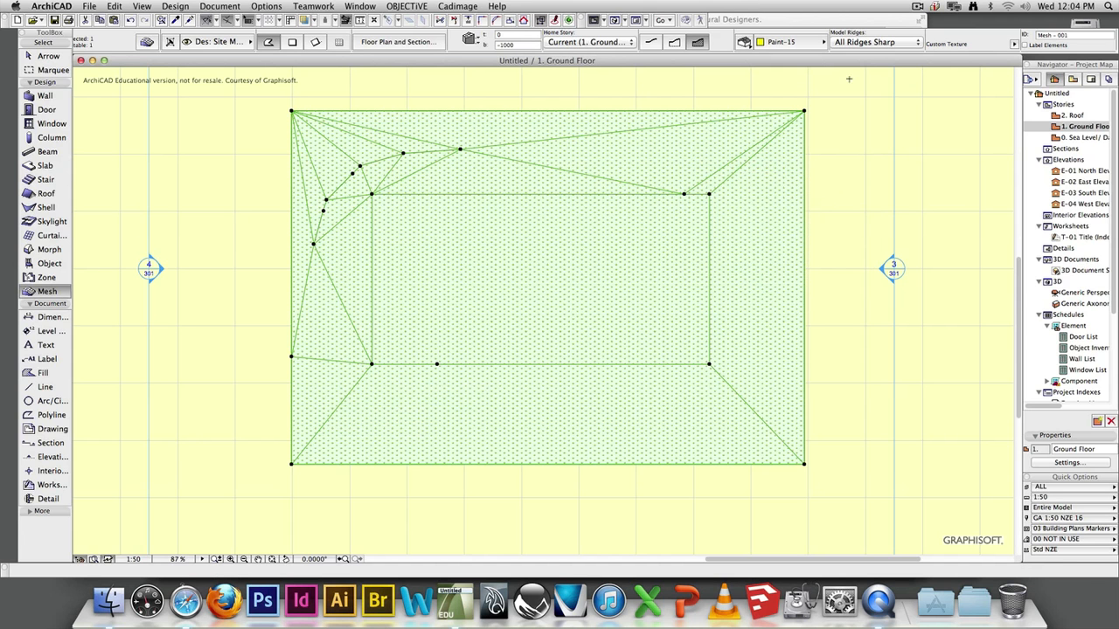
pyautogui.press('F3')
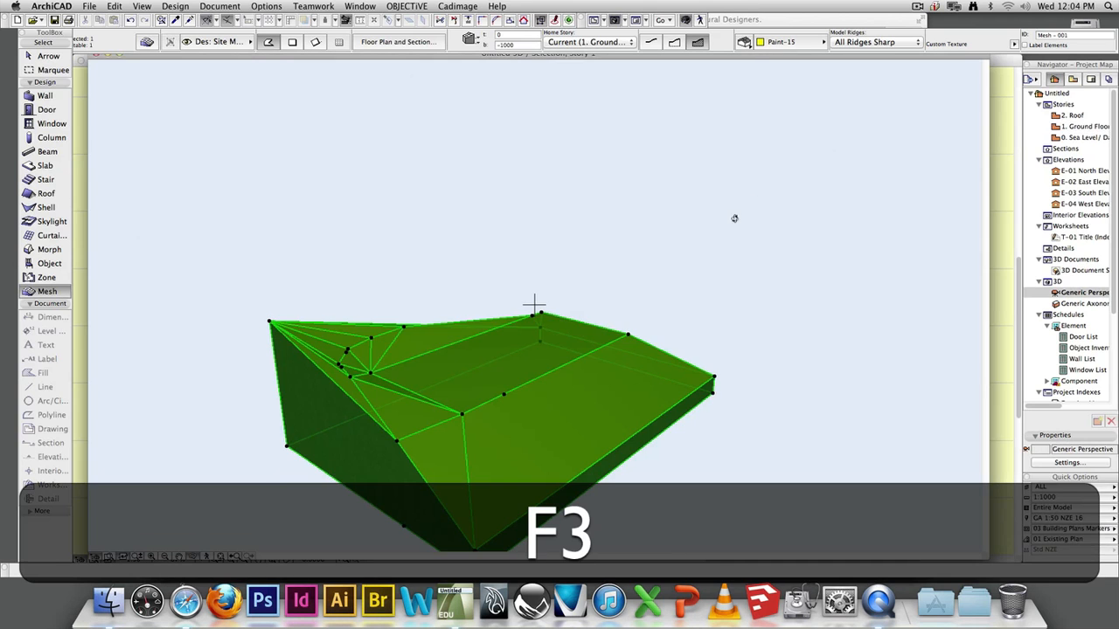
pyautogui.moveTo(585, 384)
pyautogui.keyDown('shift'); pyautogui.mouseDown(button='middle')
pyautogui.moveTo(619, 345)
pyautogui.moveTo(490, 319)
pyautogui.moveTo(310, 381)
pyautogui.moveTo(502, 414)
pyautogui.moveTo(527, 439)
pyautogui.moveTo(613, 300)
pyautogui.moveTo(629, 316)
pyautogui.moveTo(576, 378)
pyautogui.moveTo(592, 398)
pyautogui.mouseUp(button='middle'); pyautogui.keyUp('shift')
pyautogui.press('F2')
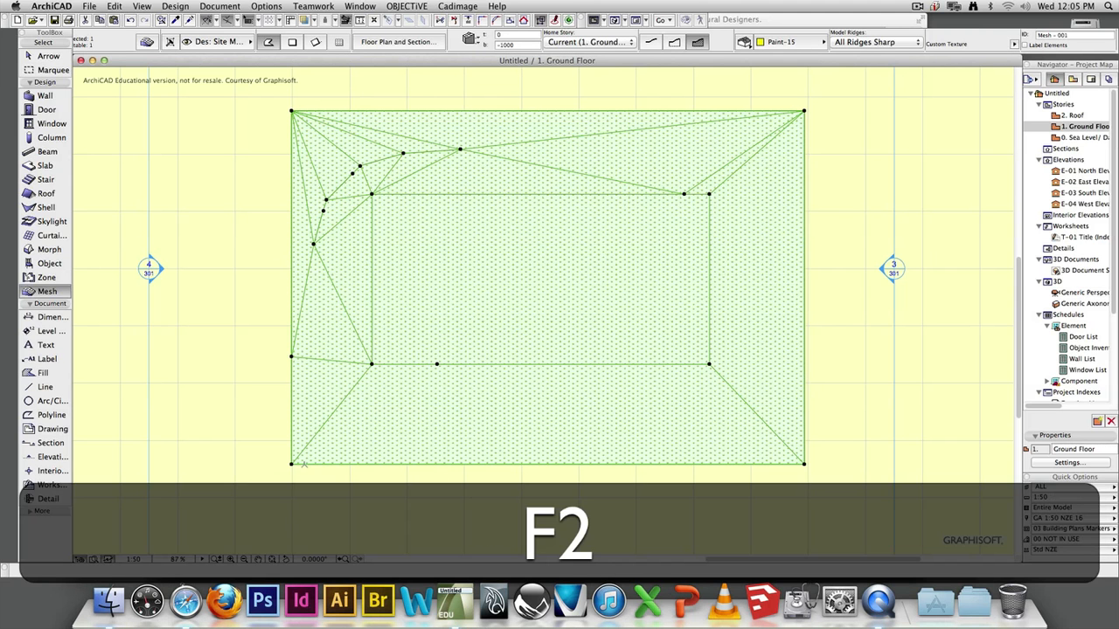
# Set the height of the mesh's lower-left corner point to 1500 and inspect the reshaped mesh in 3D
pyautogui.click(292, 464)
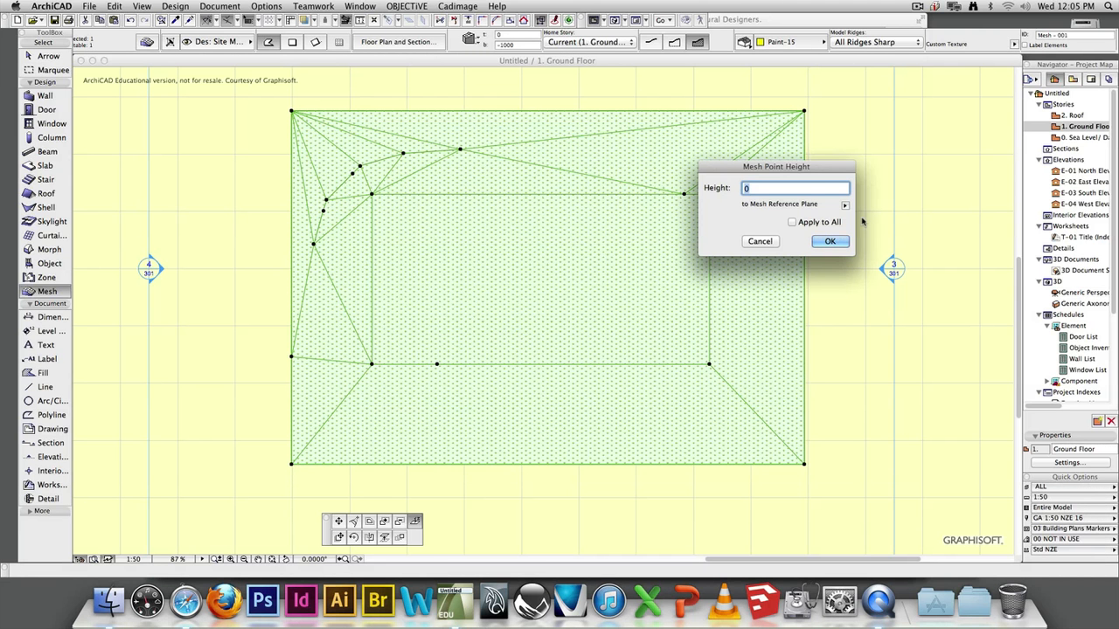
pyautogui.write('1')
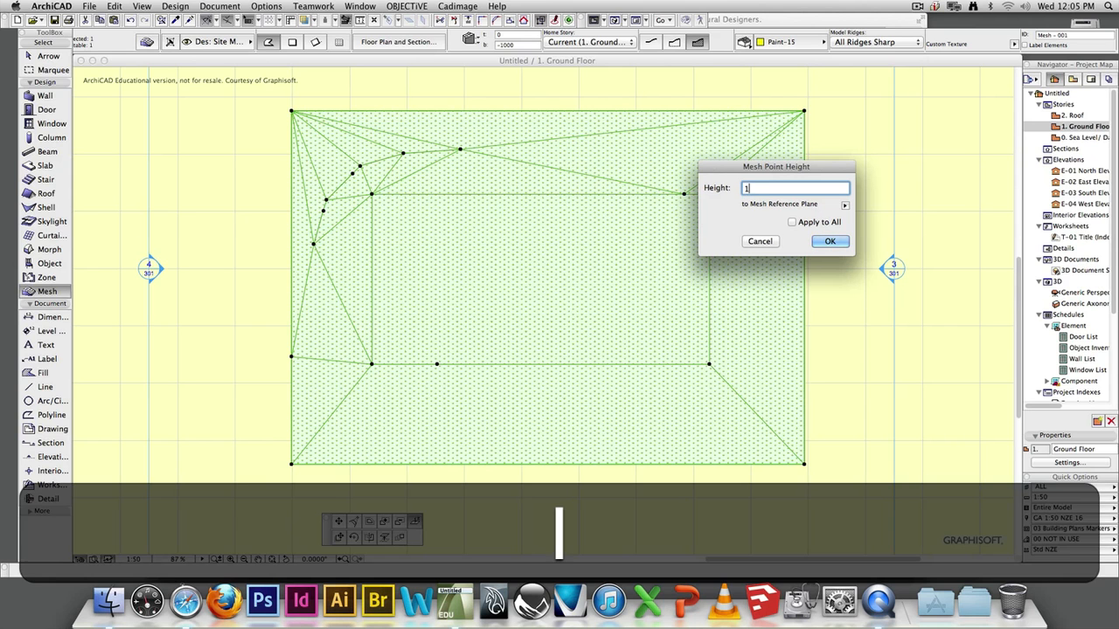
pyautogui.write(':5')
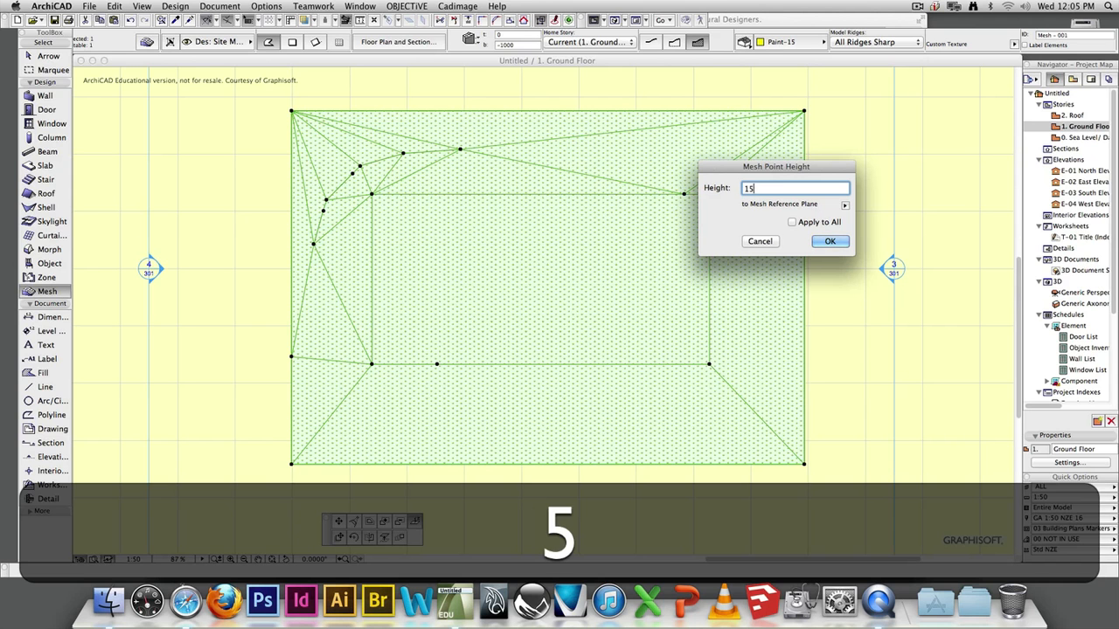
pyautogui.write('00')
pyautogui.click(829, 241)
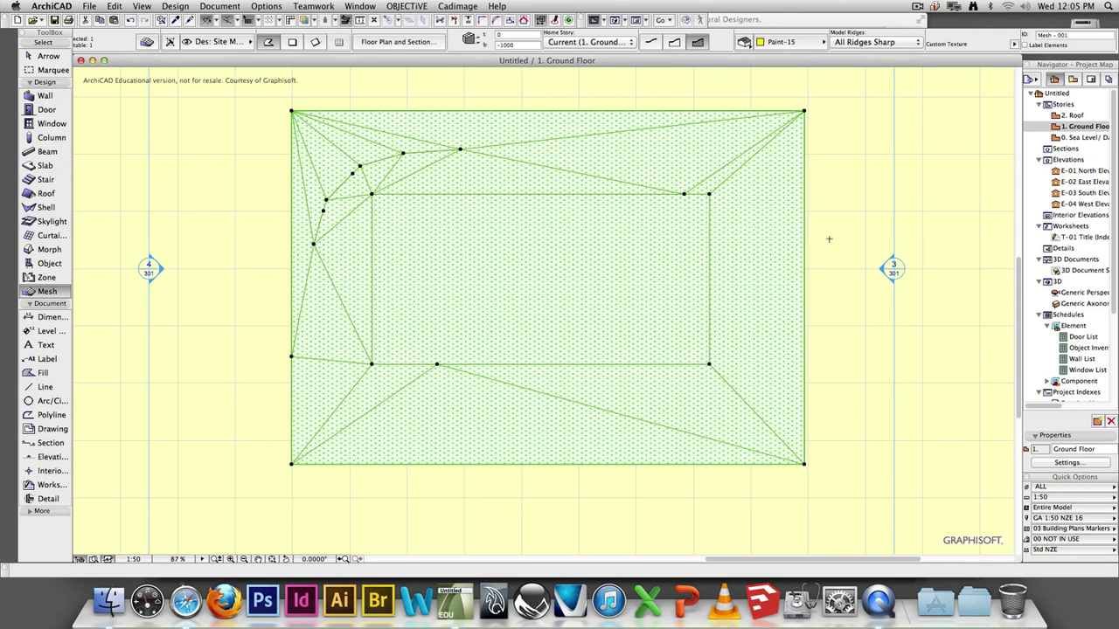
pyautogui.press('F3')
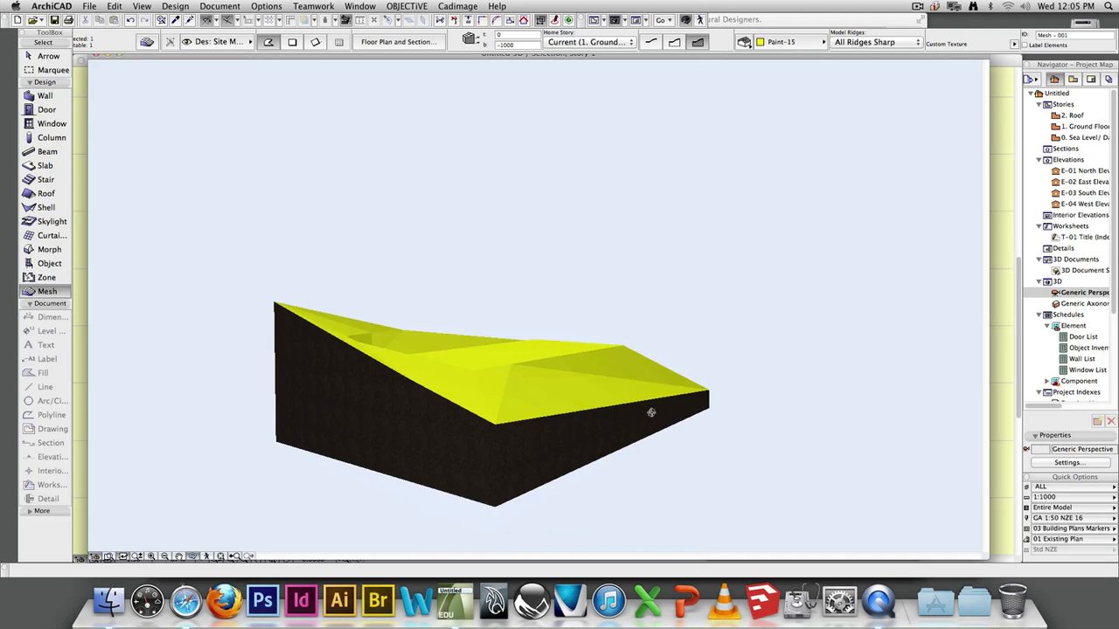
pyautogui.keyDown('shift'); pyautogui.moveTo(650, 412); pyautogui.dragTo(512, 377, button='middle'); pyautogui.keyUp('shift')
pyautogui.keyDown('shift'); pyautogui.moveTo(602, 305); pyautogui.dragTo(711, 405, button='middle'); pyautogui.keyUp('shift')
# On the floor plan, try a height of 5000 with Apply to All from the mesh's lower-right corner point, and inspect the result in 3D
pyautogui.press('F2')
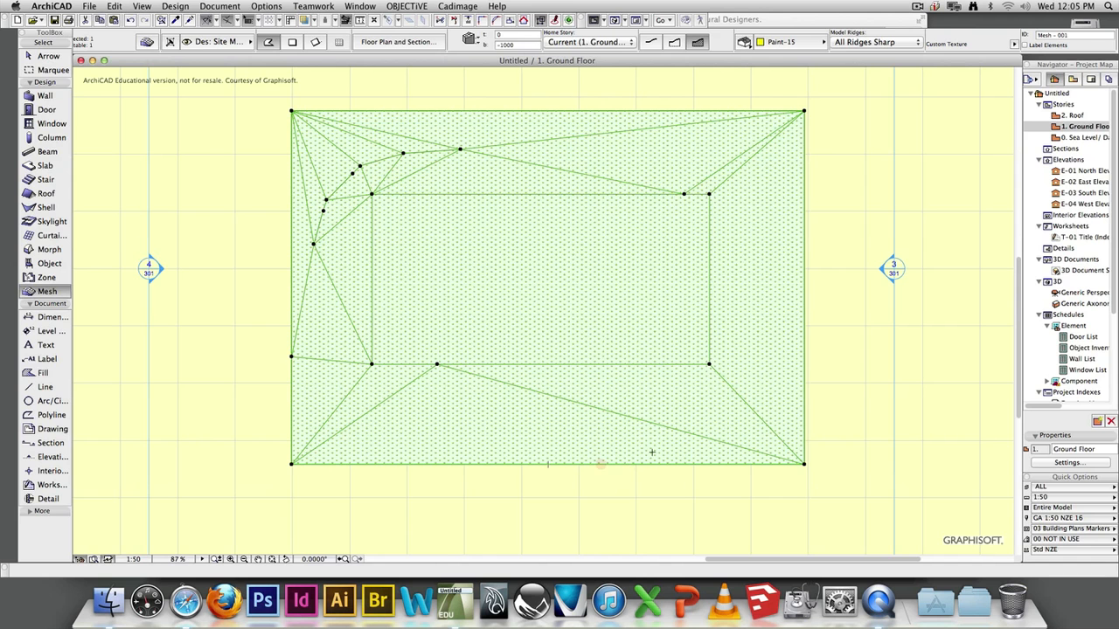
pyautogui.scroll(-2, 651, 452)
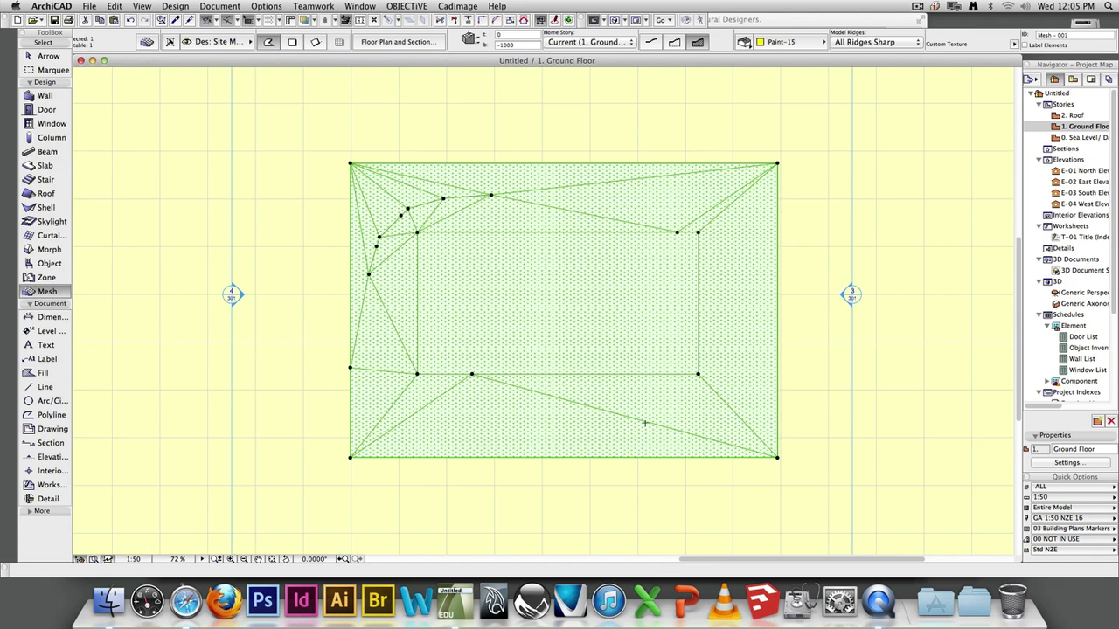
pyautogui.click(777, 455)
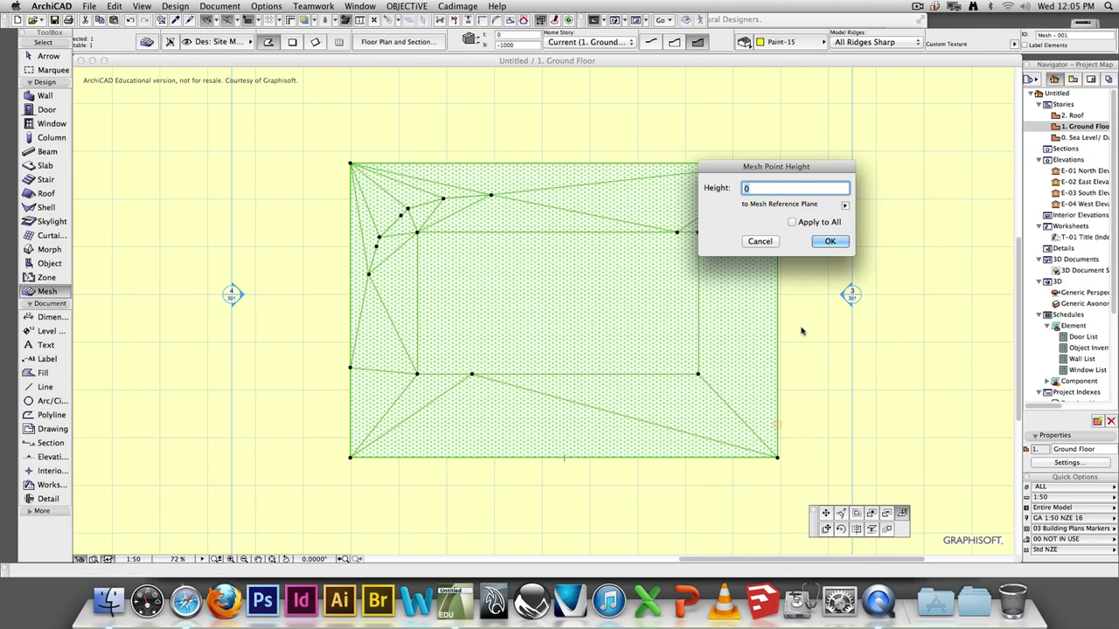
pyautogui.click(792, 222)
pyautogui.write('5')
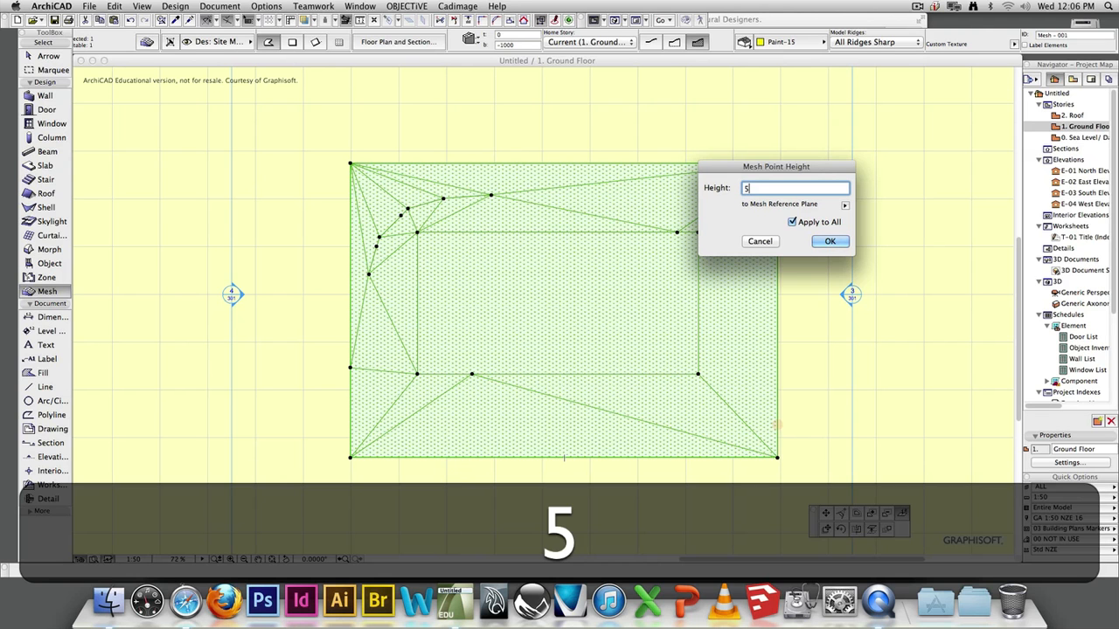
pyautogui.write('000')
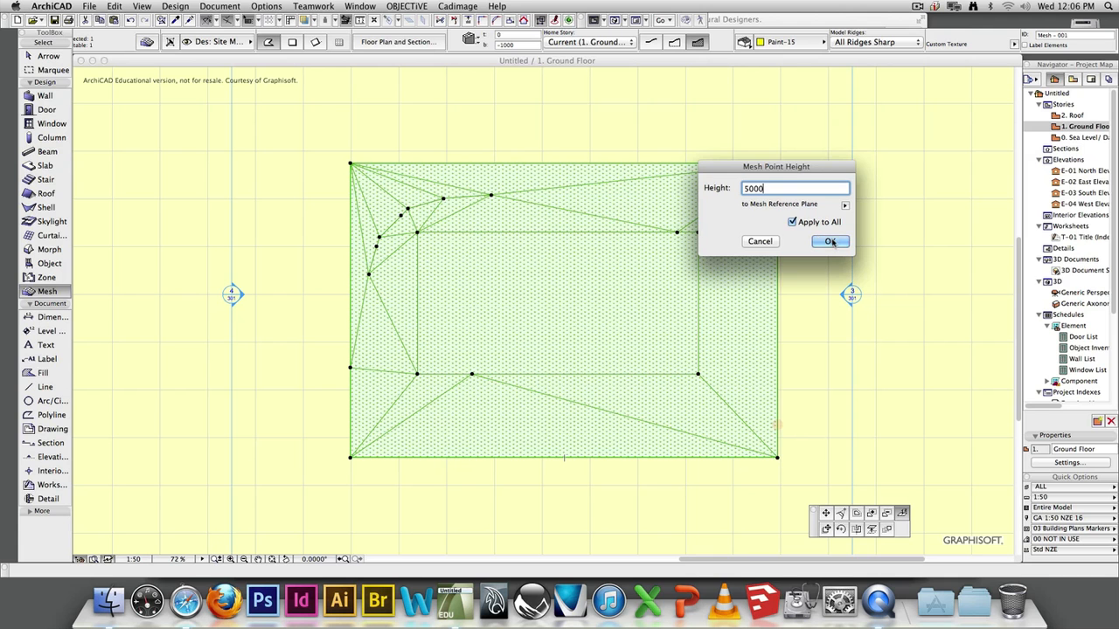
pyautogui.click(830, 242)
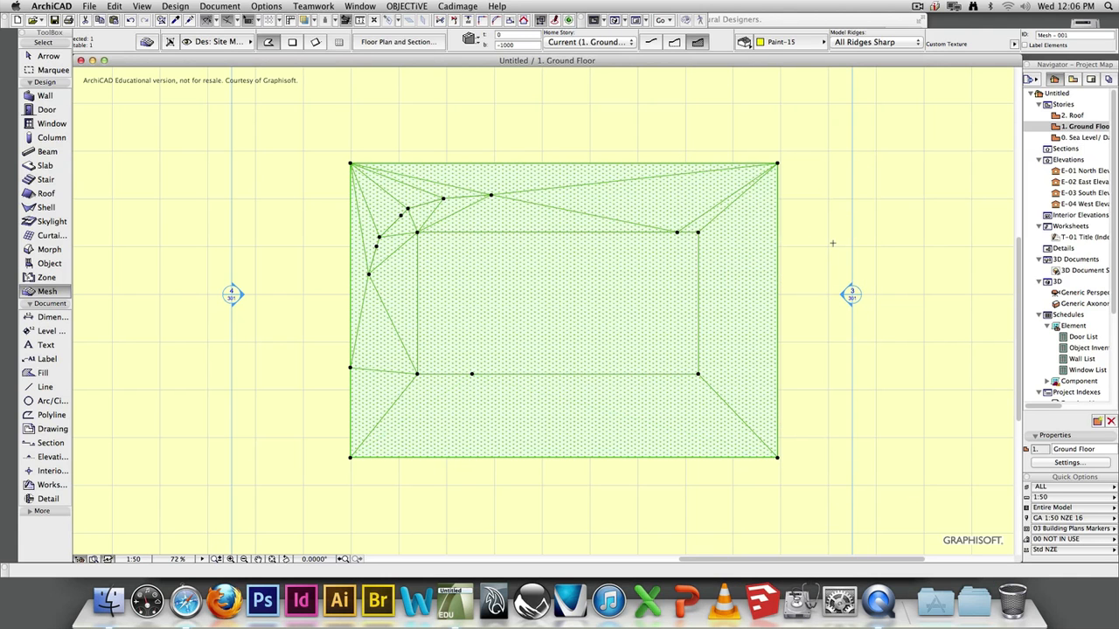
pyautogui.press('F3')
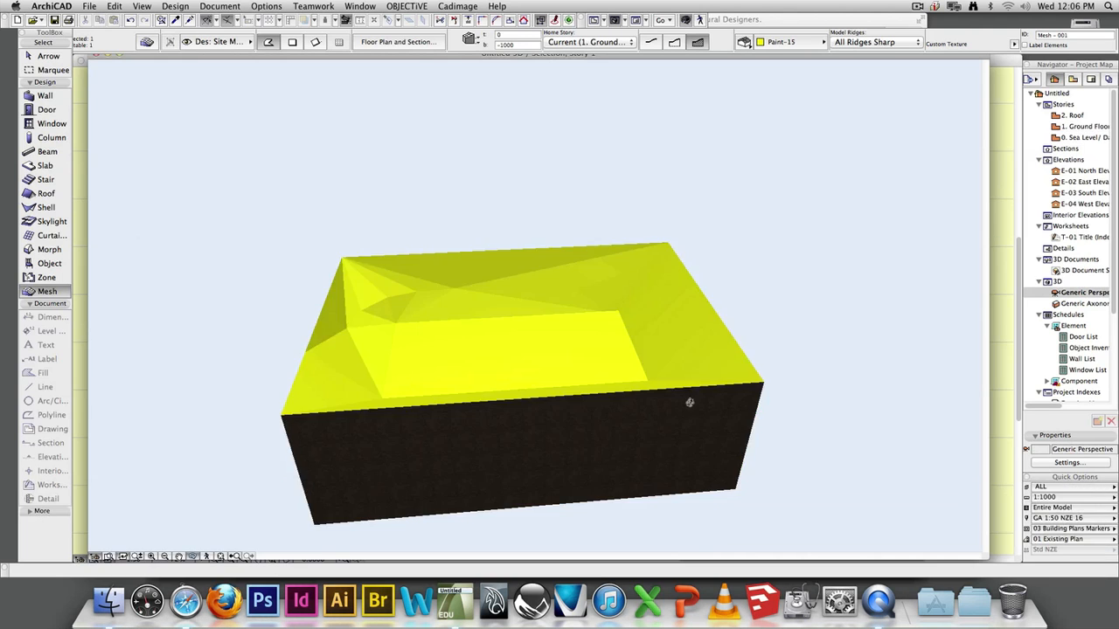
pyautogui.moveTo(833, 341); pyautogui.dragTo(722, 440)
pyautogui.moveTo(809, 361); pyautogui.dragTo(755, 457)
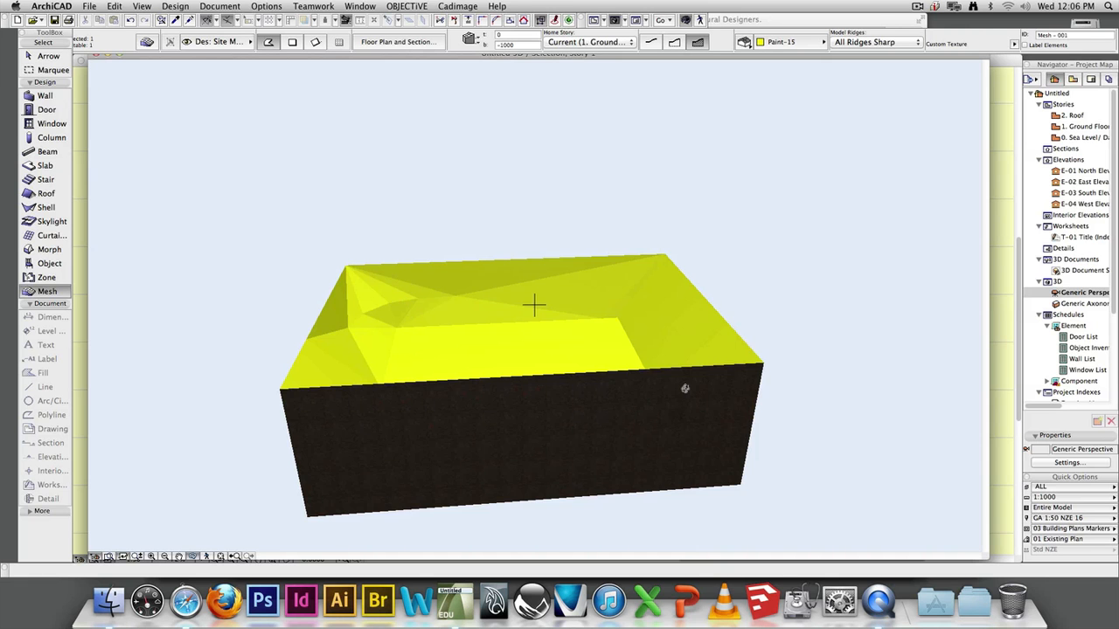
# Undo the last Apply to All height change and inspect the mesh in 3D
pyautogui.press('super+z')
pyautogui.press('F3')
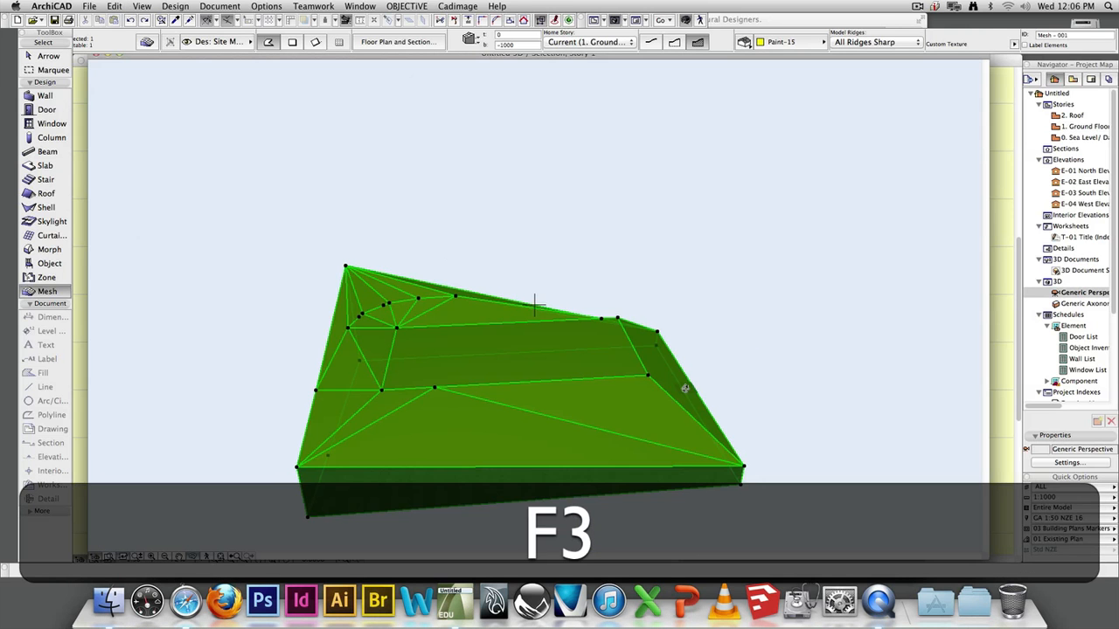
pyautogui.moveTo(685, 388); pyautogui.dragTo(752, 400)
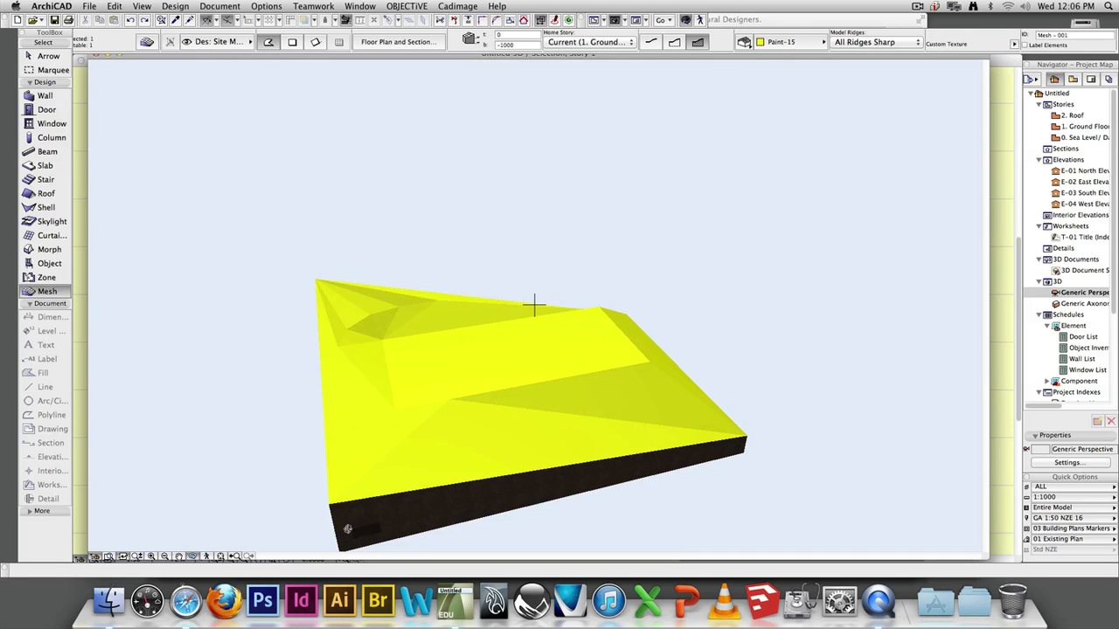
# Walk around the site mesh in 3D Explore mode to examine its slopes and ridges, then exit and deselect the mesh
pyautogui.click(208, 560)
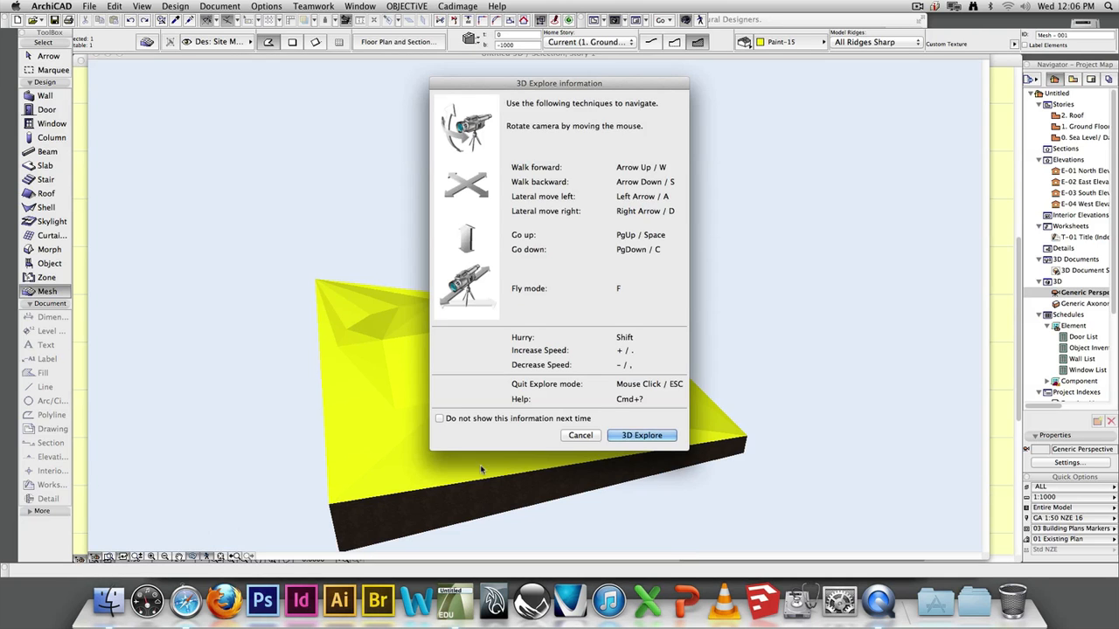
pyautogui.click(638, 440)
pyautogui.press('w')
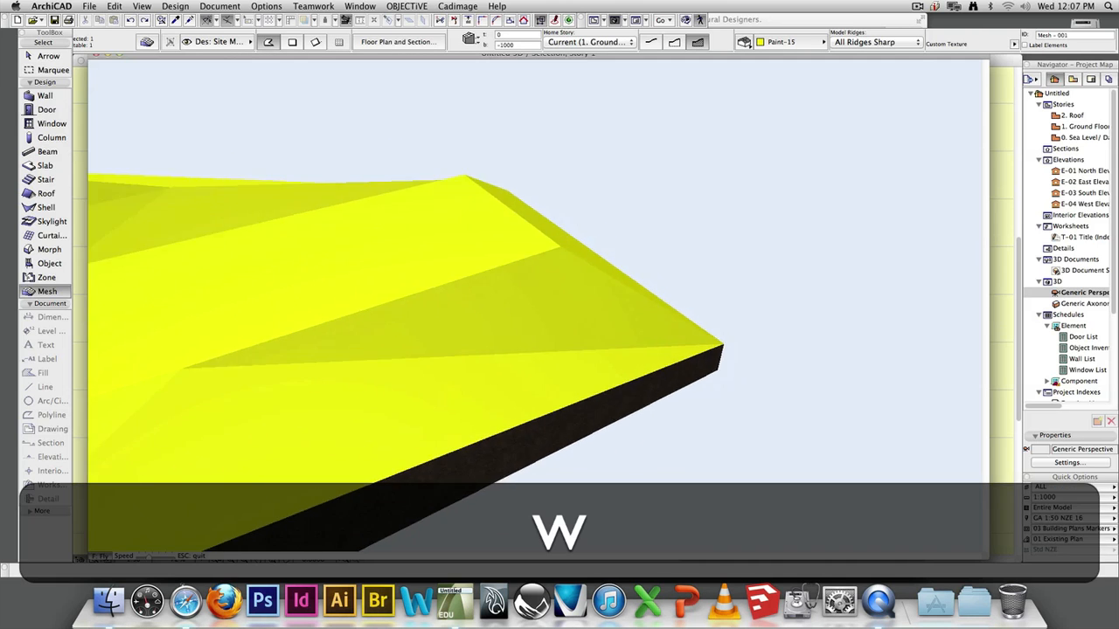
pyautogui.press('d')
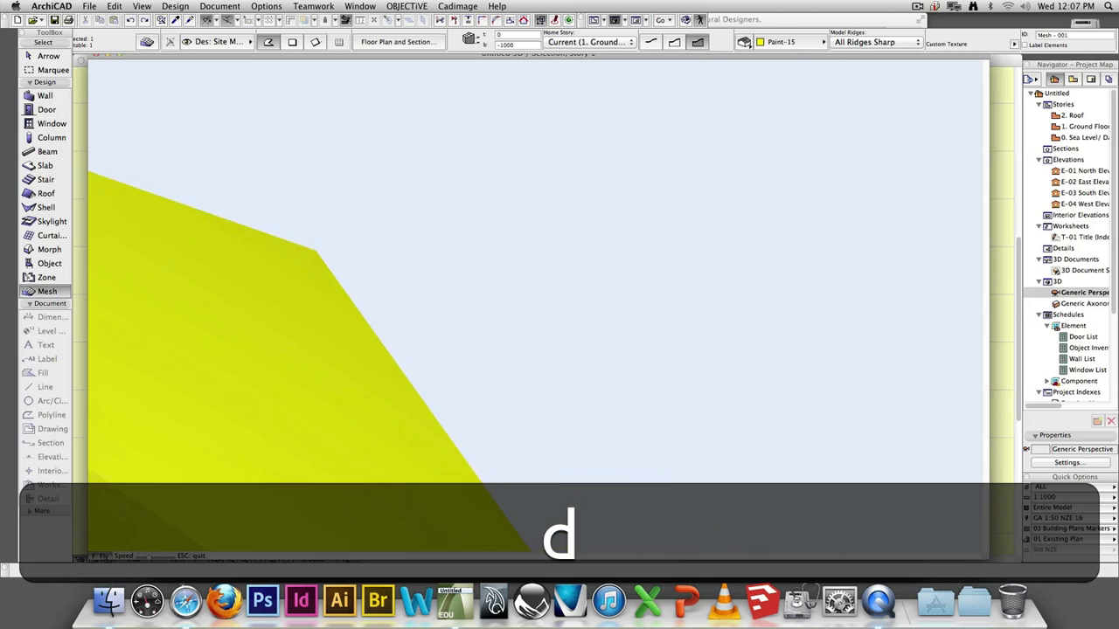
pyautogui.press('w')
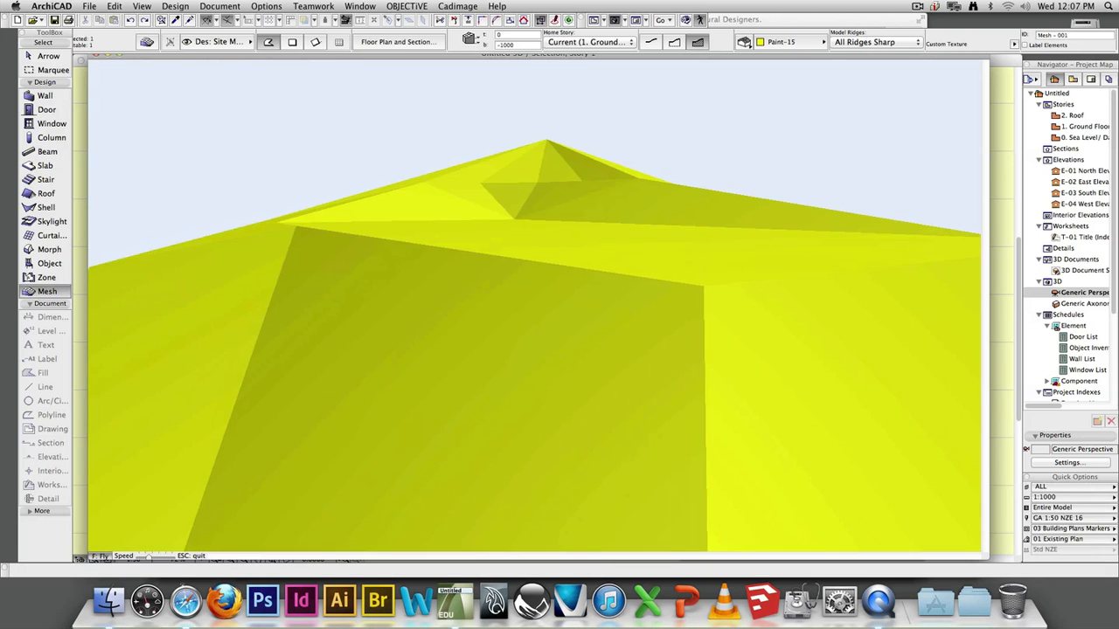
pyautogui.press('d')
pyautogui.press('a')
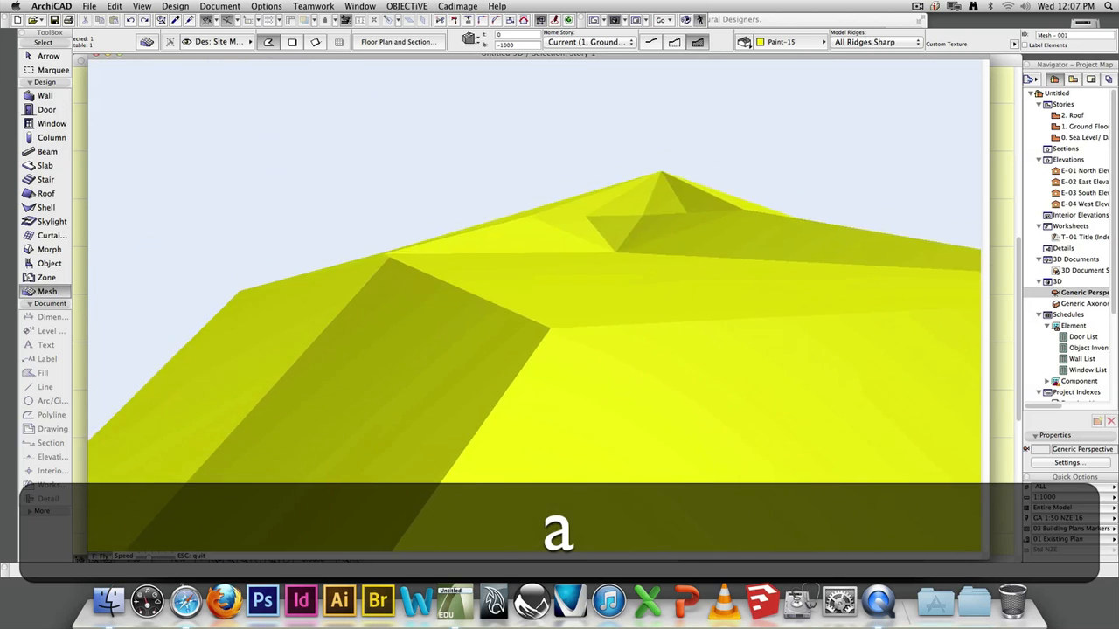
pyautogui.press('w')
pyautogui.press('s')
pyautogui.press('w')
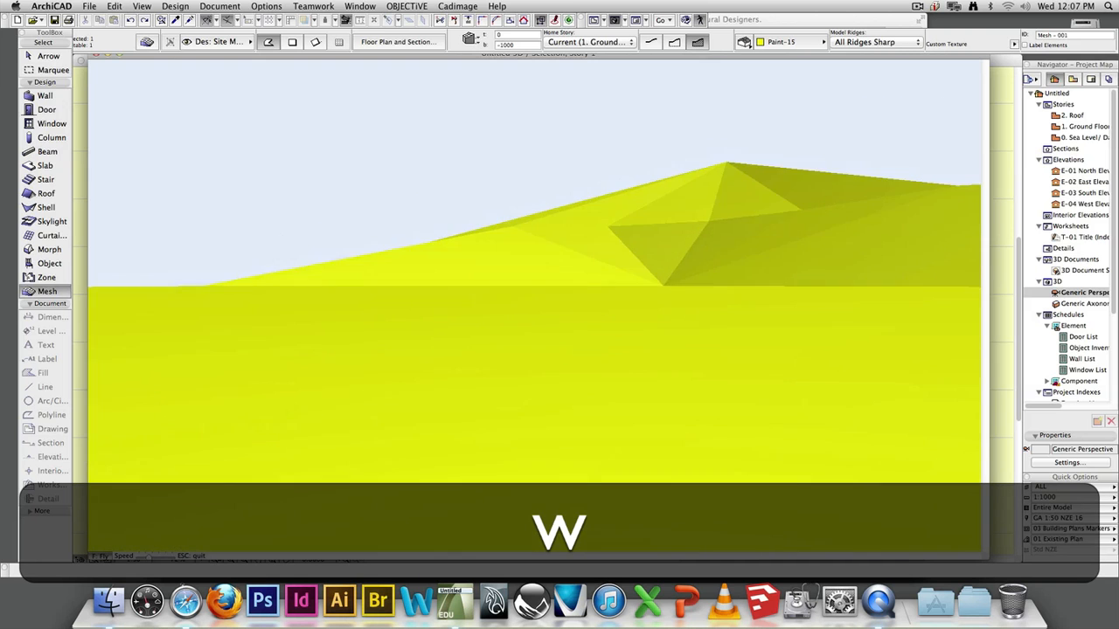
pyautogui.press('a')
pyautogui.press('s')
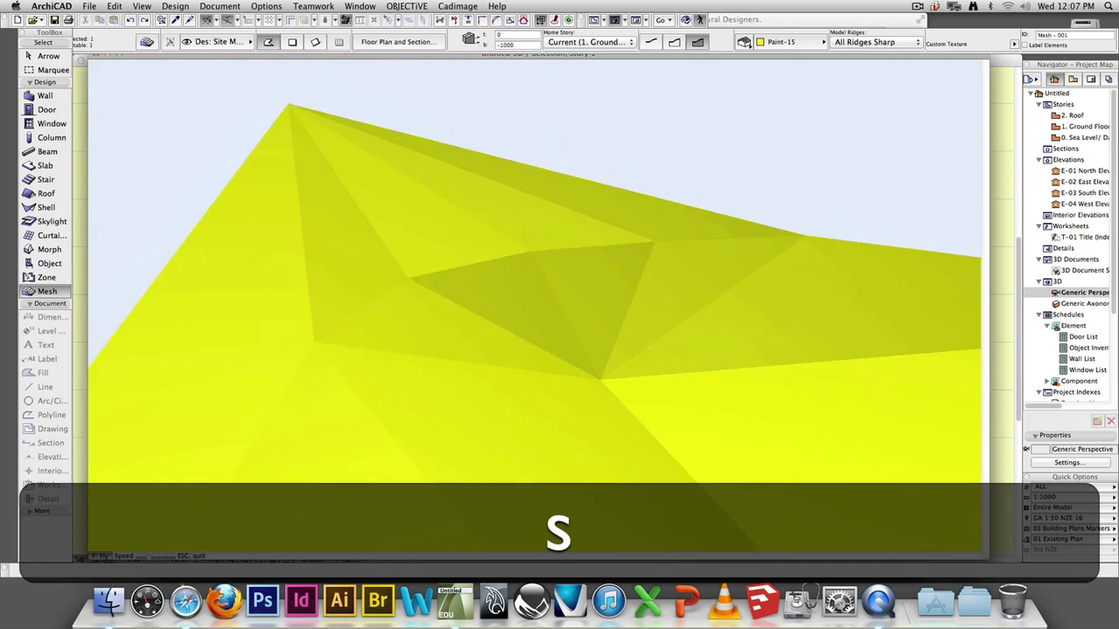
pyautogui.press('d')
pyautogui.press('s')
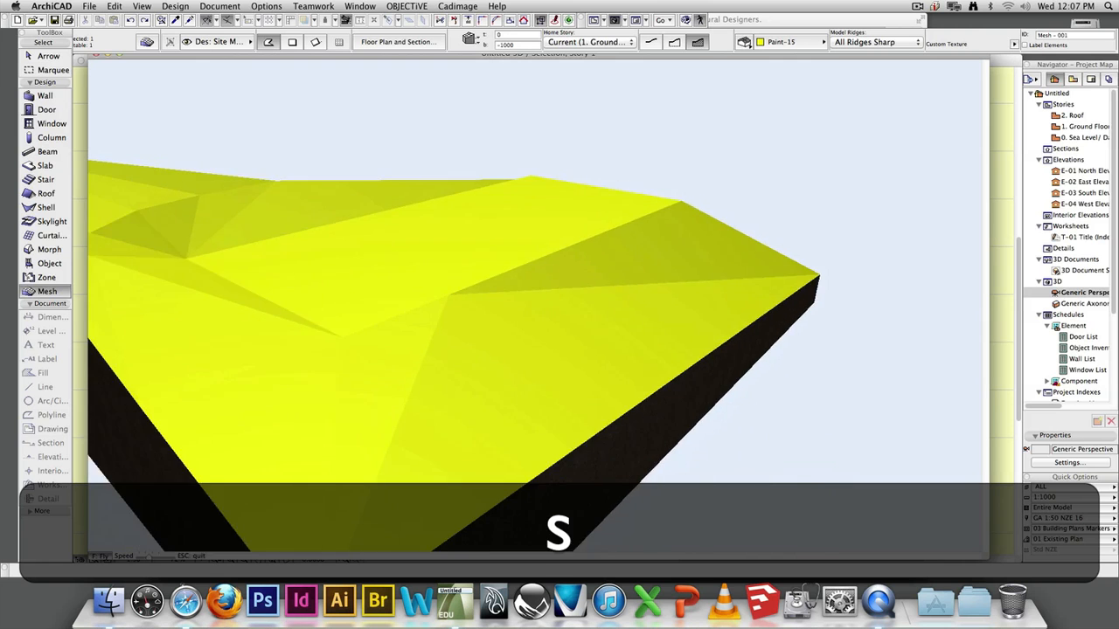
pyautogui.press('d')
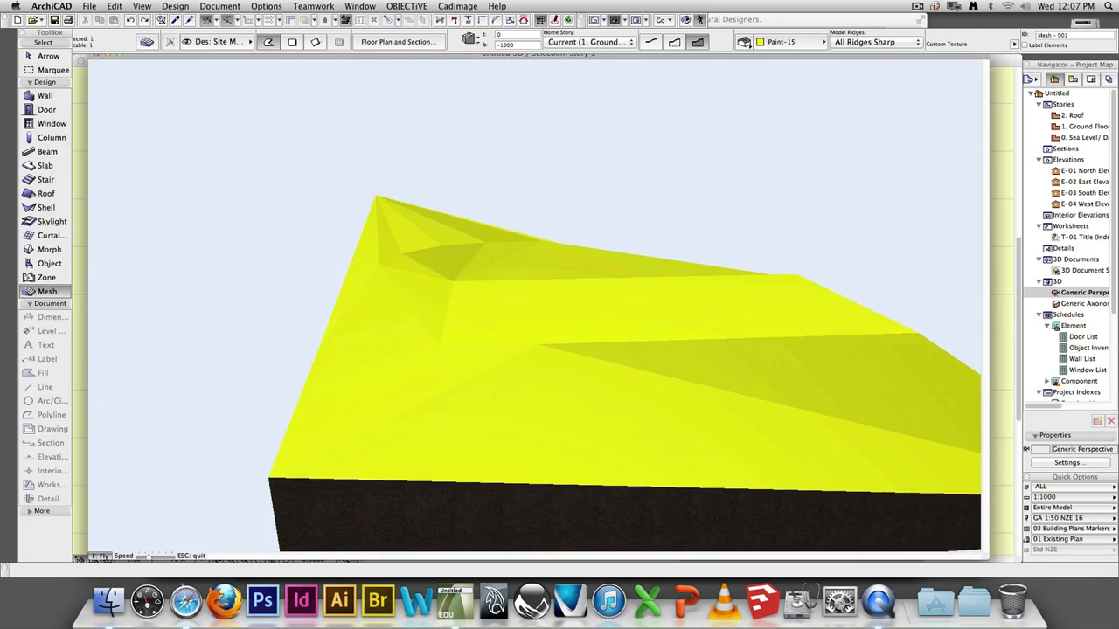
pyautogui.press('d')
pyautogui.click(534, 306)
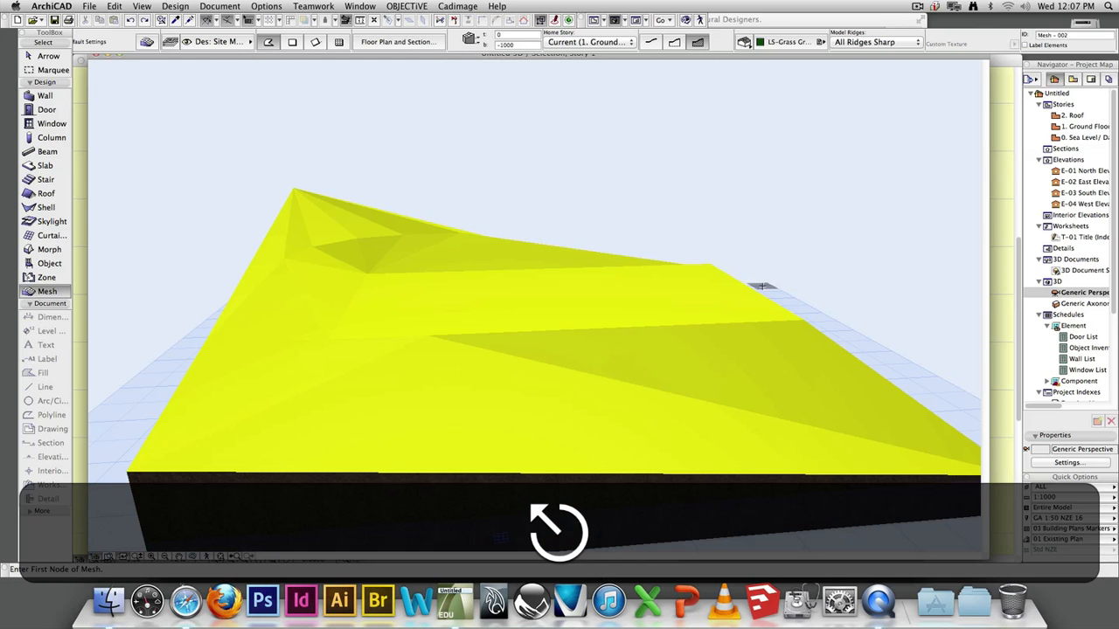
pyautogui.press('Escape')
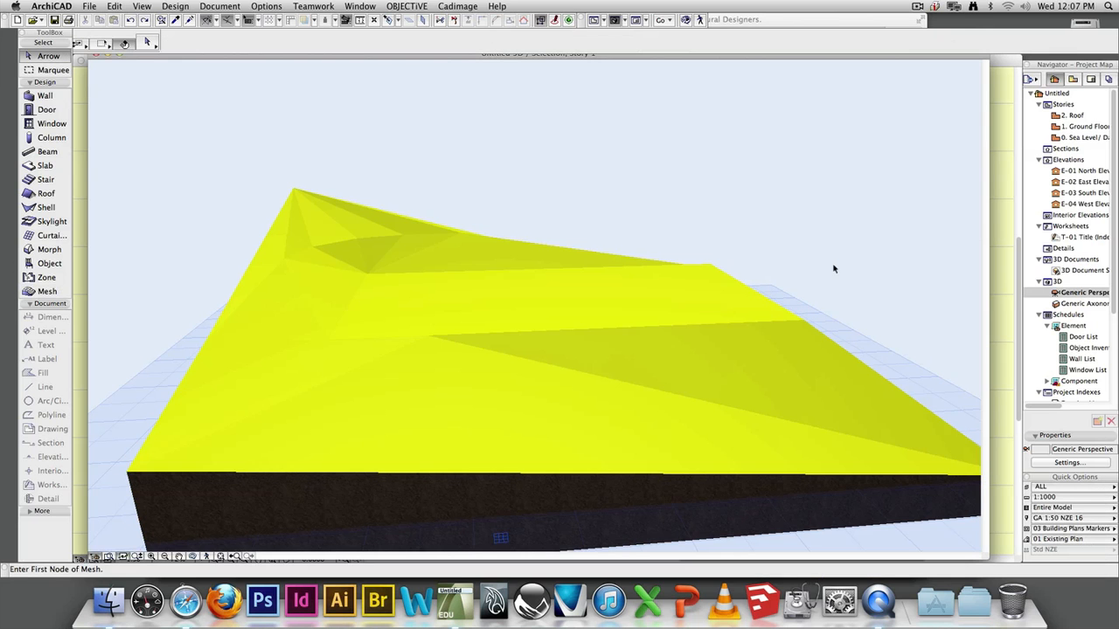
# On the floor plan, draw a small slanted four-sided mesh with the polygonal method above the site mesh's upper-left corner
pyautogui.press('F2')
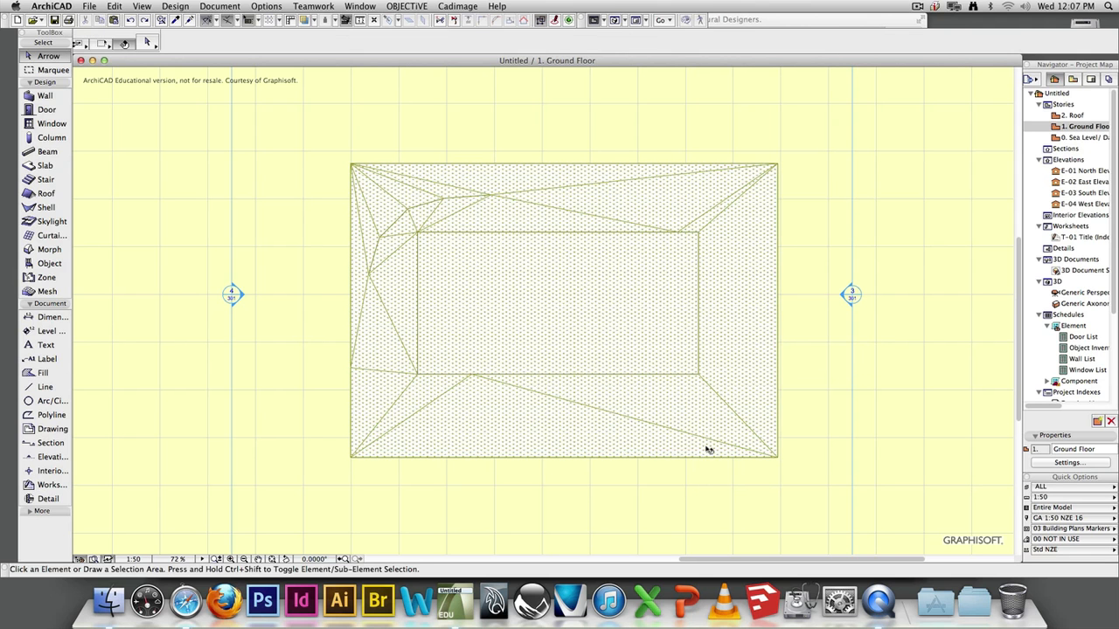
pyautogui.click(707, 472)
pyautogui.click(56, 293)
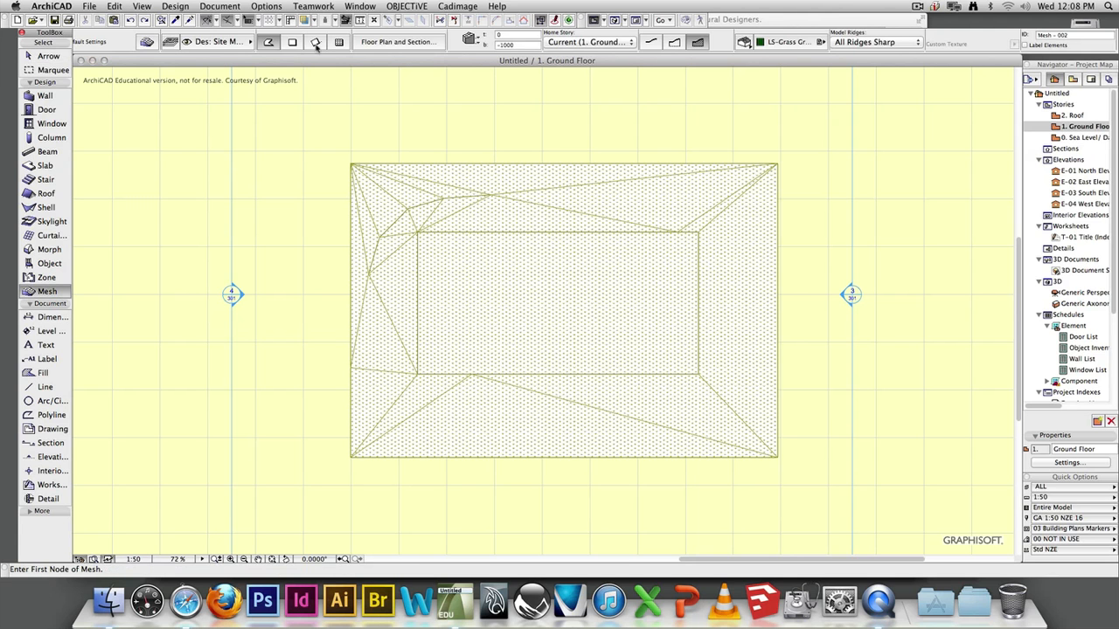
pyautogui.click(355, 106)
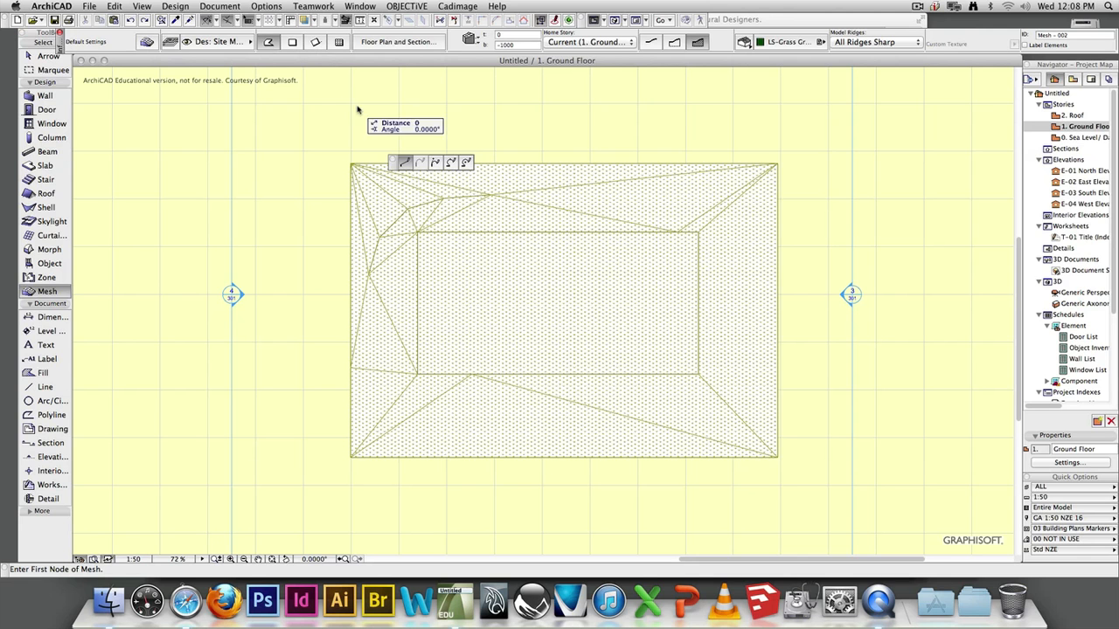
pyautogui.click(444, 91)
pyautogui.click(453, 117)
pyautogui.click(365, 139)
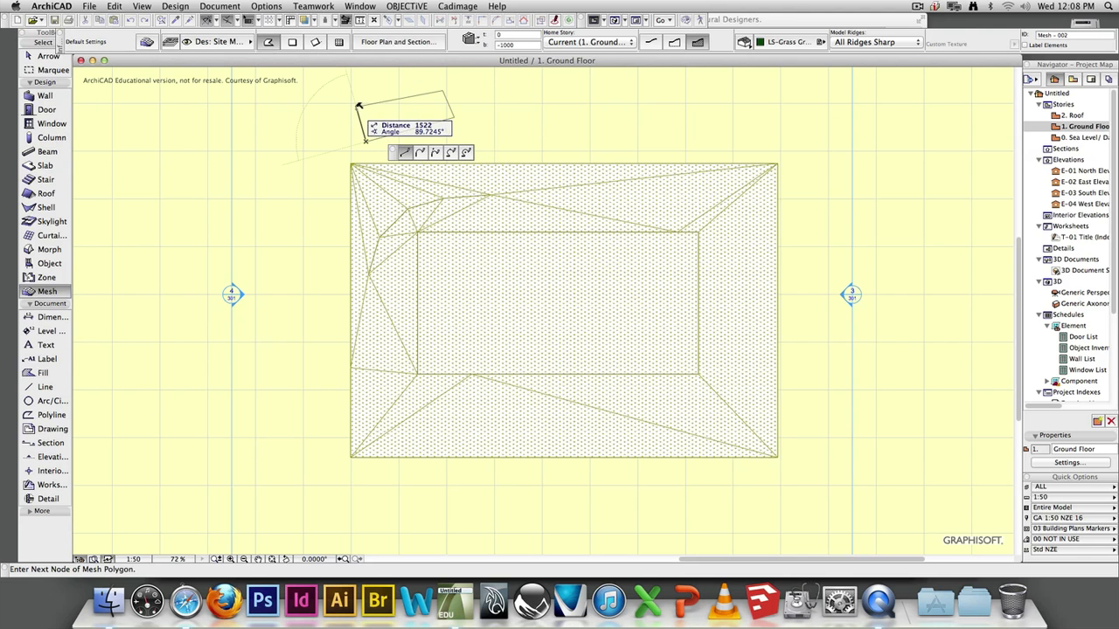
pyautogui.click(355, 106)
# Draw a small mesh with the rectangular method to the right of the slanted one, above the site mesh
pyautogui.click(291, 42)
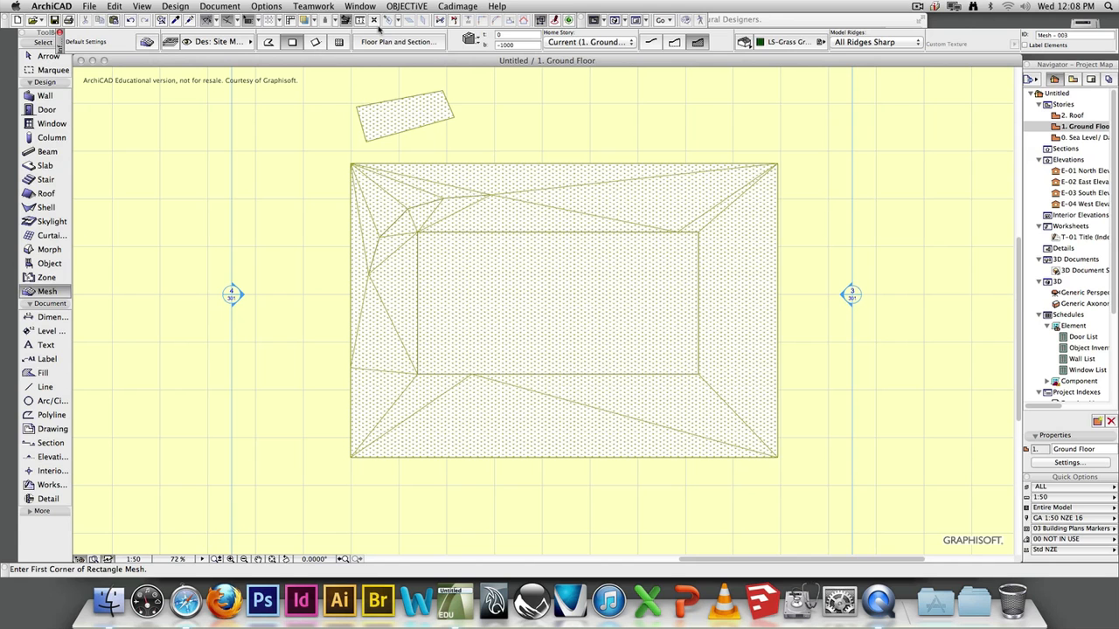
pyautogui.click(481, 93)
pyautogui.click(598, 138)
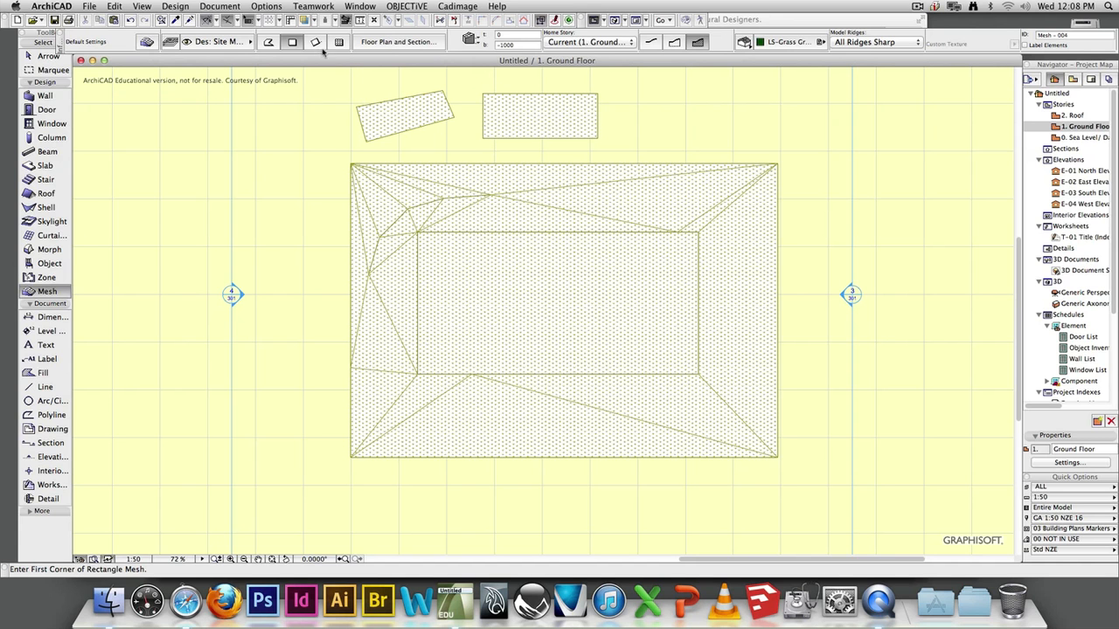
# Draw a tilted mesh with the rotated rectangle method above the site mesh's upper-right corner
pyautogui.click(315, 42)
pyautogui.click(659, 137)
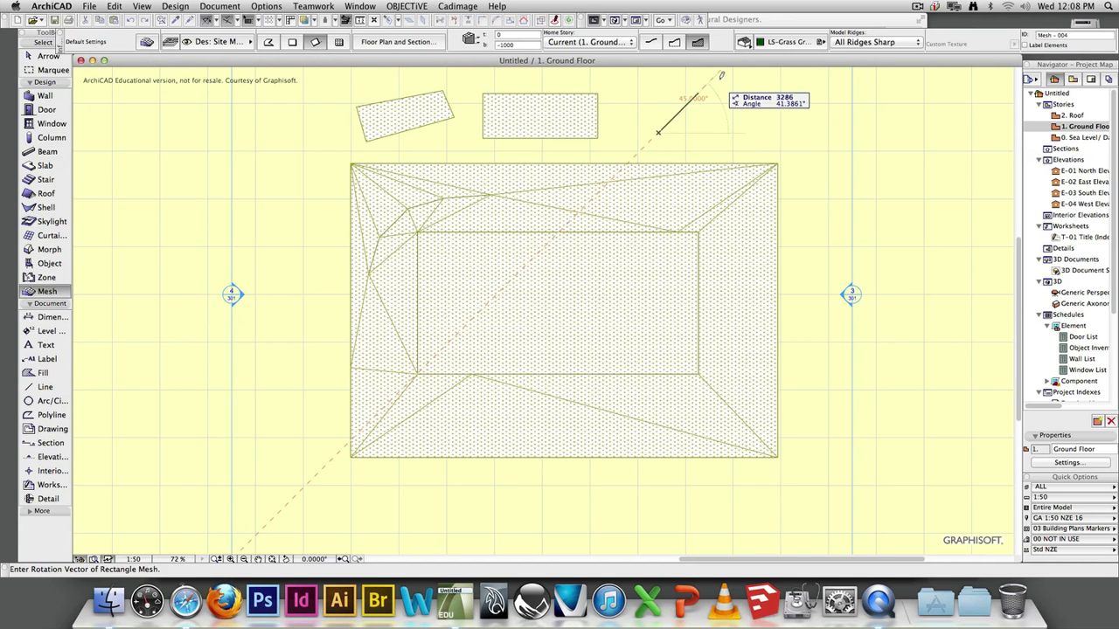
pyautogui.click(722, 79)
pyautogui.click(757, 120)
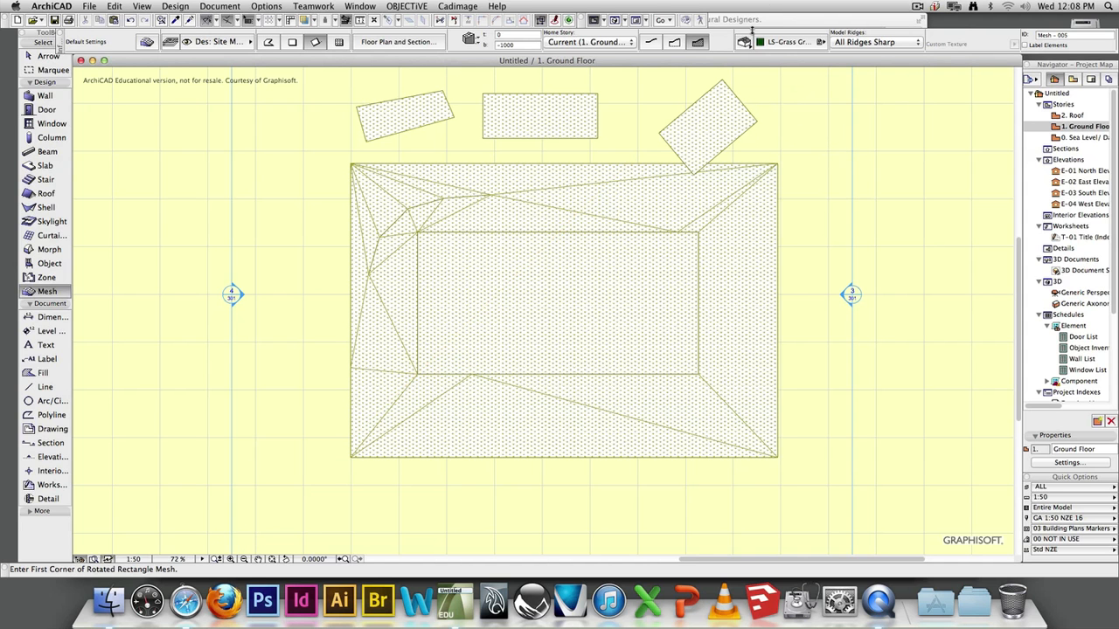
# Delete the three small demonstration meshes above the site mesh
pyautogui.press('Escape')
pyautogui.click(704, 132)
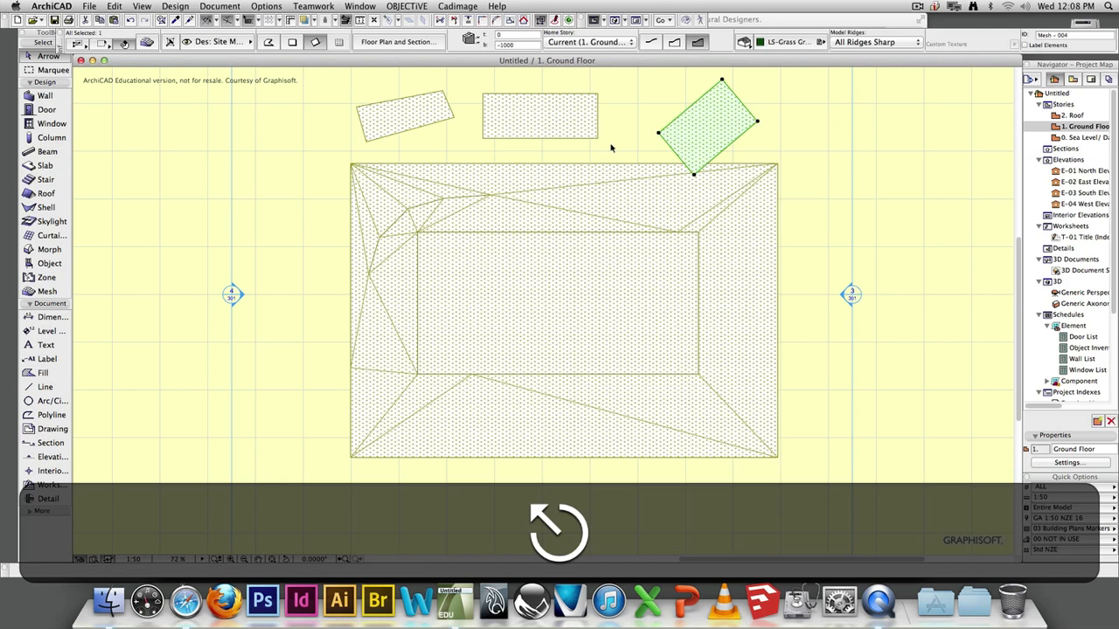
pyautogui.press('BackSpace')
pyautogui.click(566, 133)
pyautogui.press('BackSpace')
pyautogui.click(448, 120)
pyautogui.press('BackSpace')
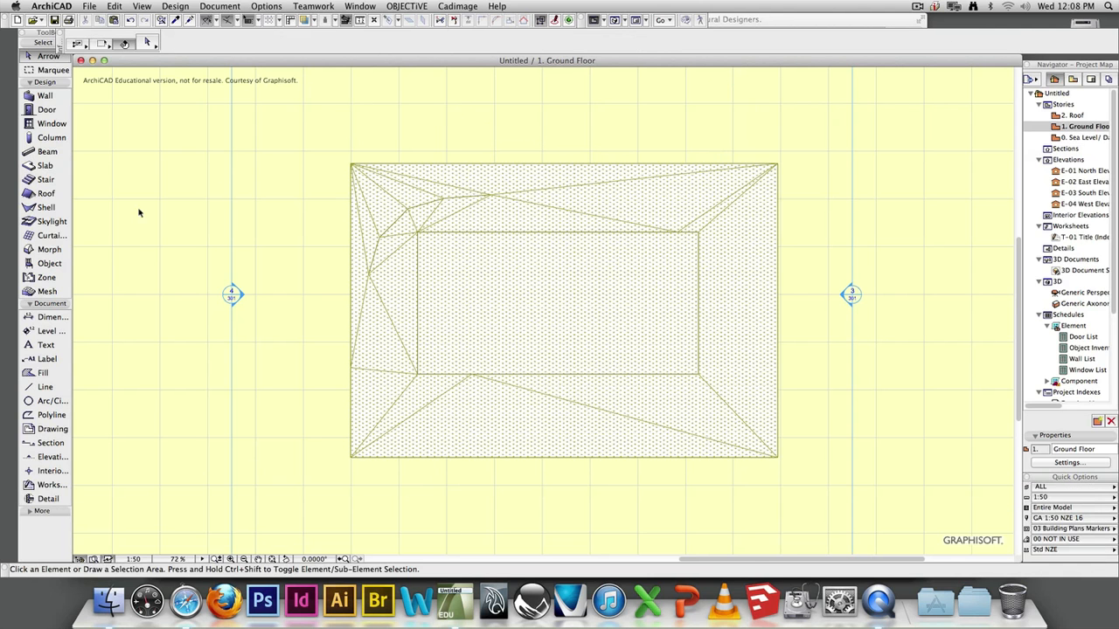
# Start a mesh with the regular sloping method and draw its rectangular outline to the right of the site mesh
pyautogui.click(48, 292)
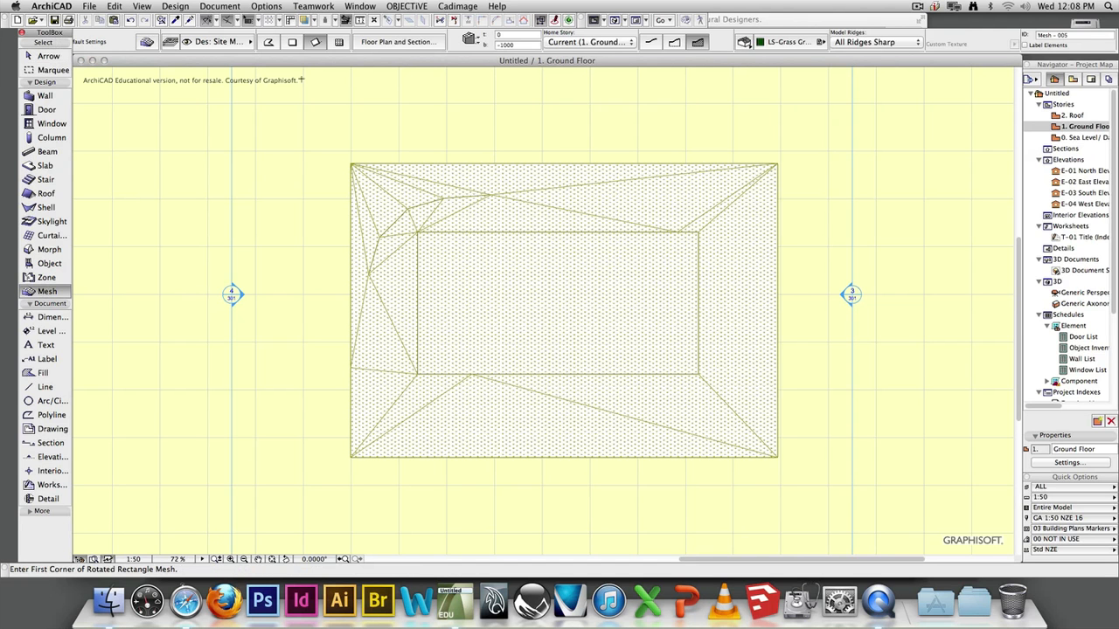
pyautogui.click(339, 44)
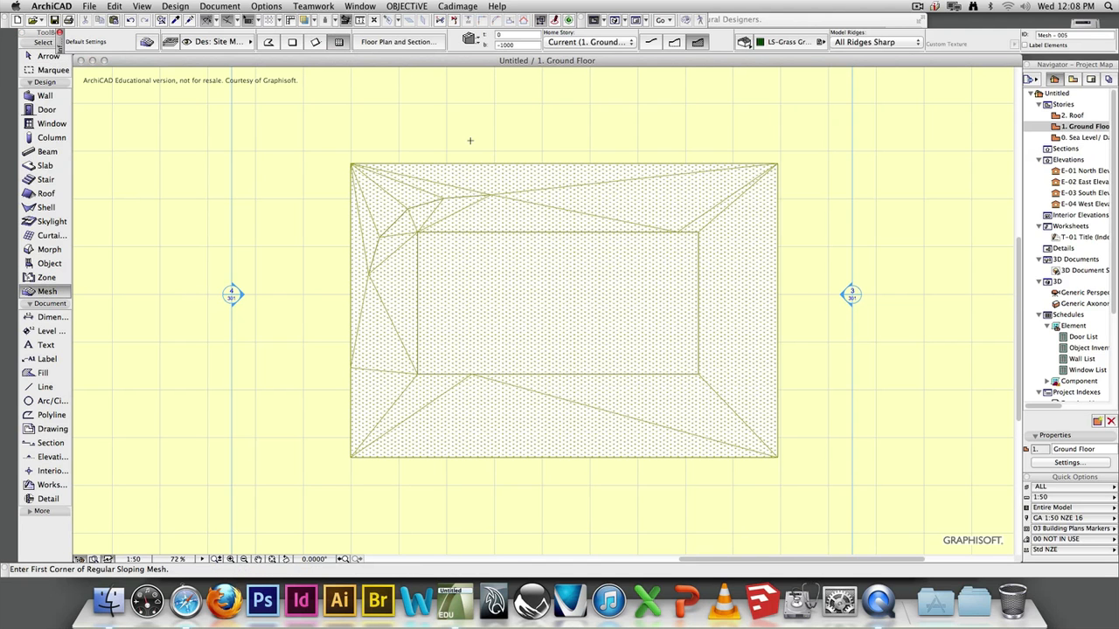
pyautogui.click(803, 130)
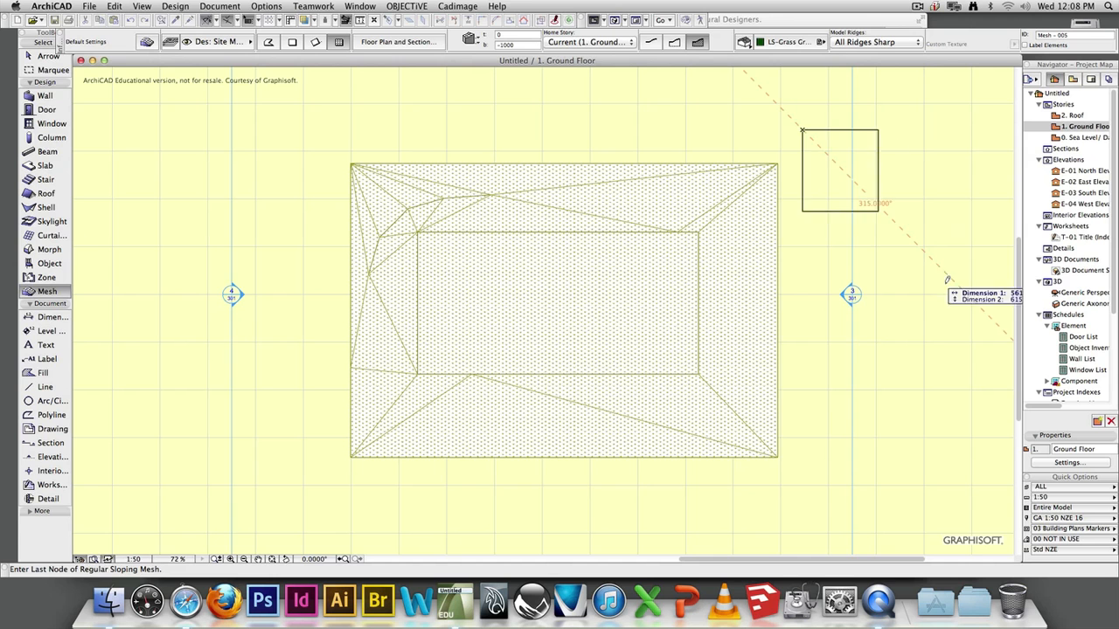
pyautogui.moveTo(996, 324); pyautogui.dragTo(853, 284, button='middle')
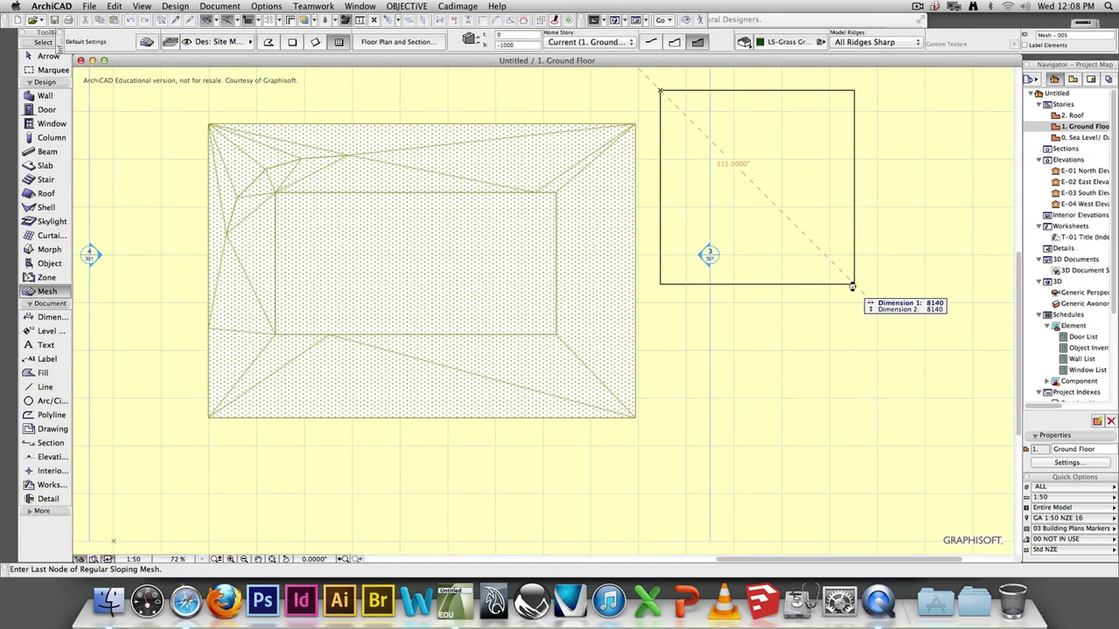
pyautogui.click(949, 310)
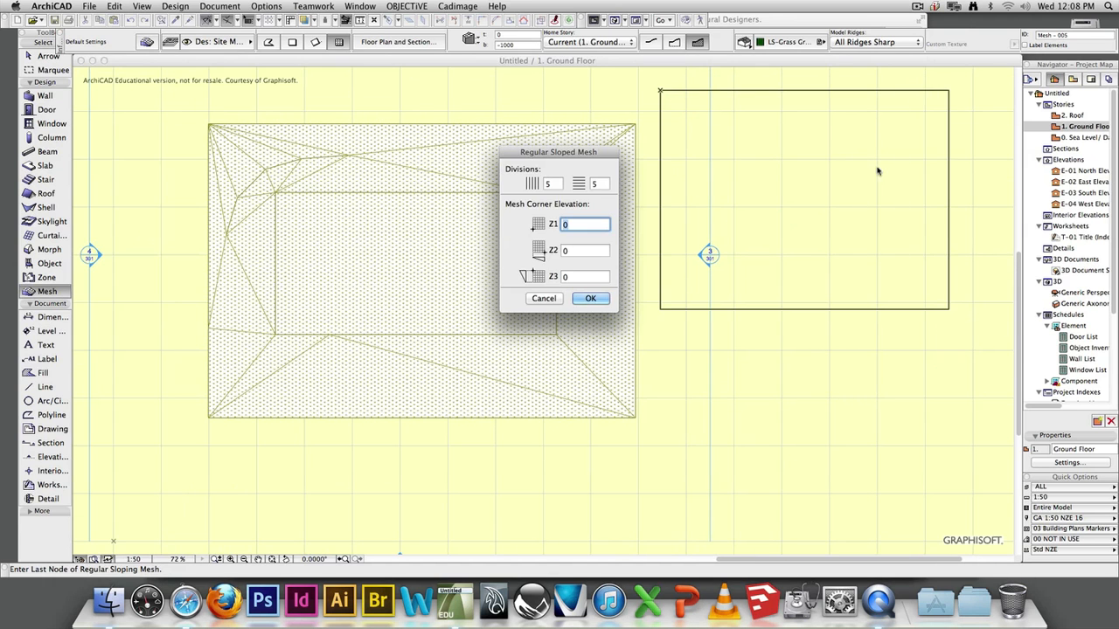
# Create the regular sloped mesh with 5 by 5 divisions and corner elevations Z1 5, Z2 5 and Z3 0
pyautogui.write('5')
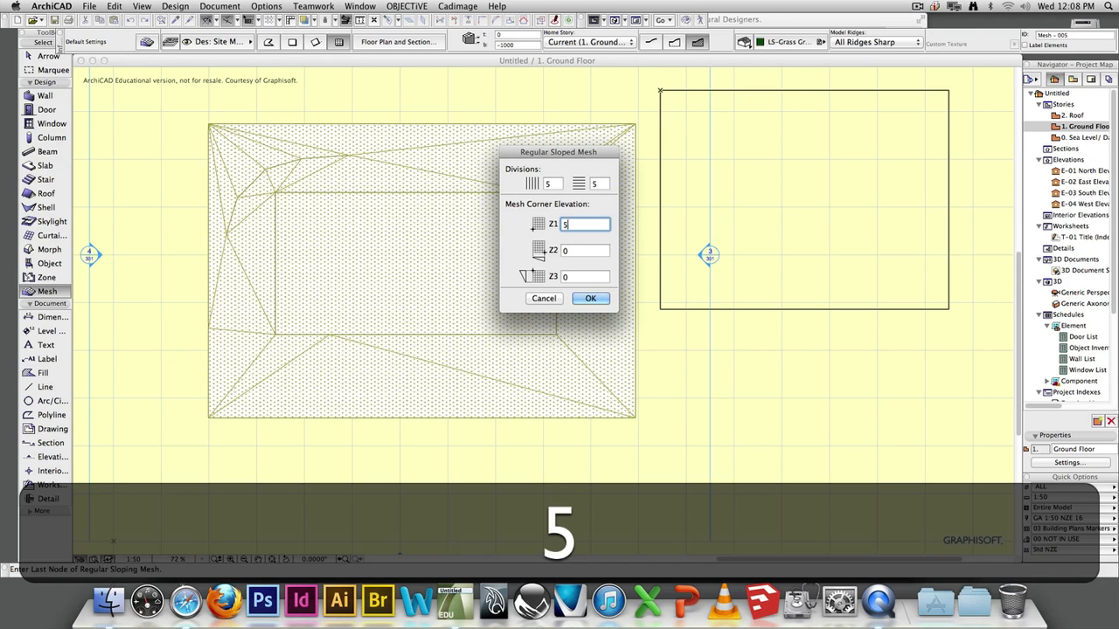
pyautogui.press('Tab')
pyautogui.write('5')
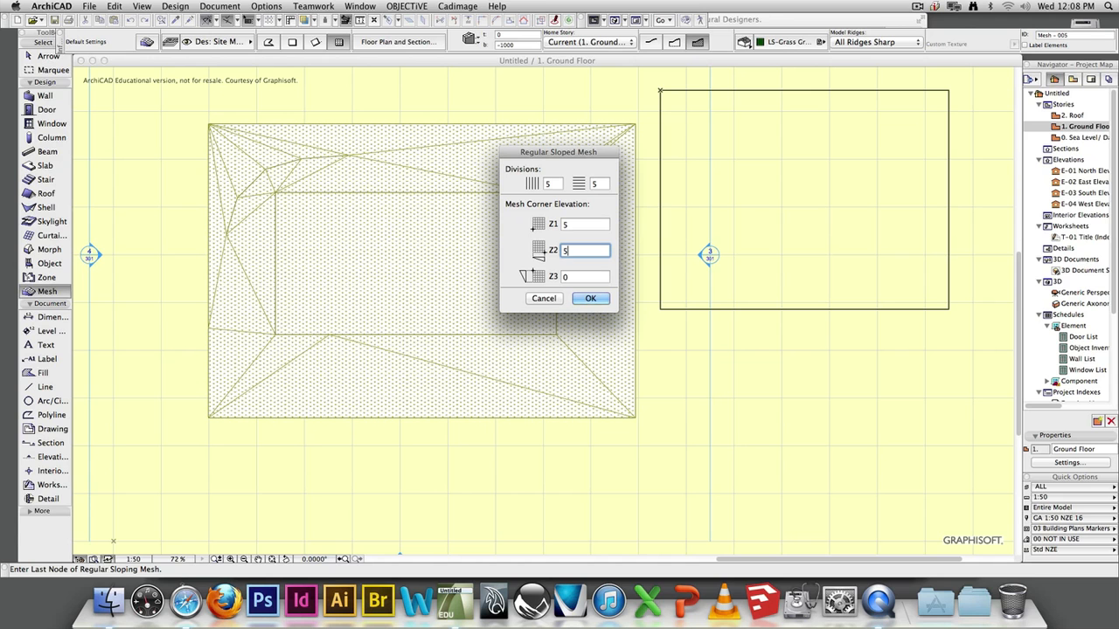
pyautogui.press('Tab')
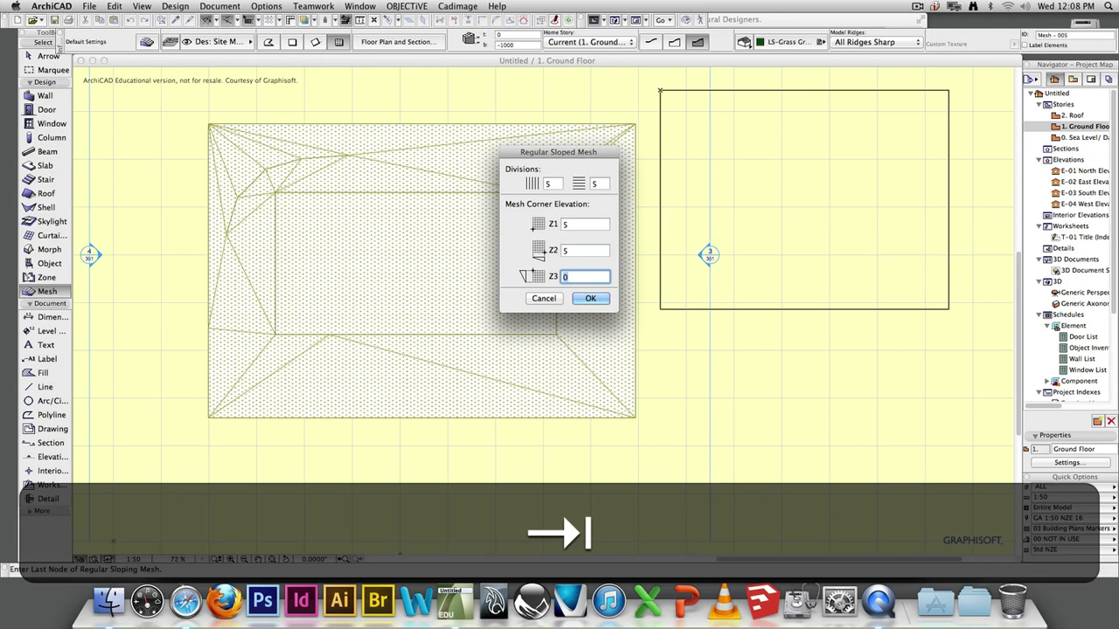
pyautogui.hotkey('alt', 'shift')
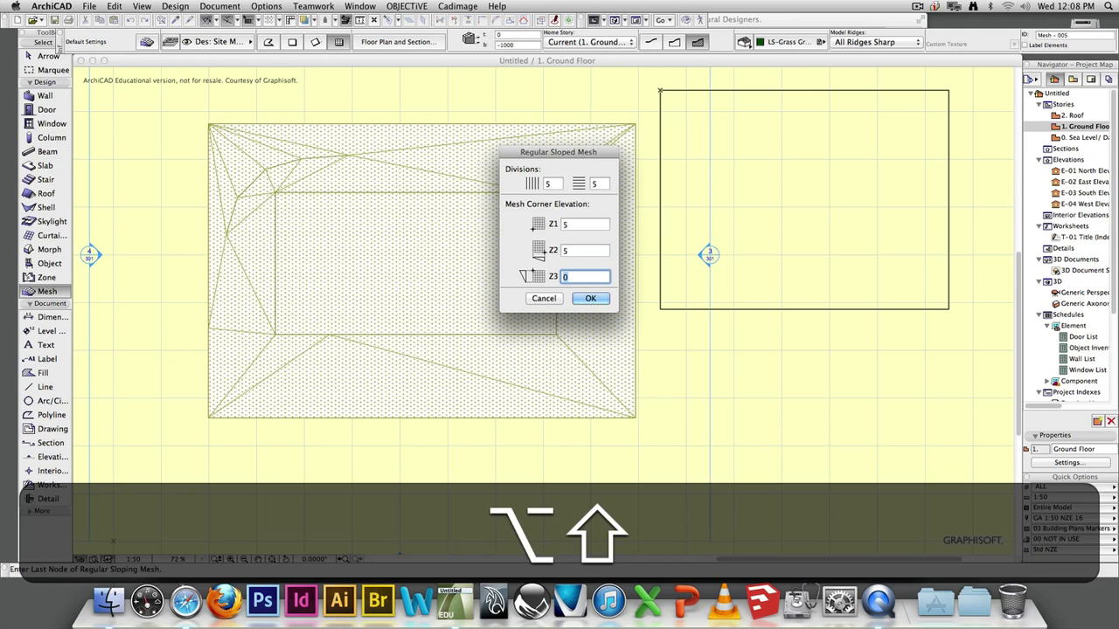
pyautogui.keyDown('shift'); pyautogui.click(583, 225); pyautogui.keyUp('shift')
pyautogui.keyDown('shift'); pyautogui.click(590, 299); pyautogui.keyUp('shift')
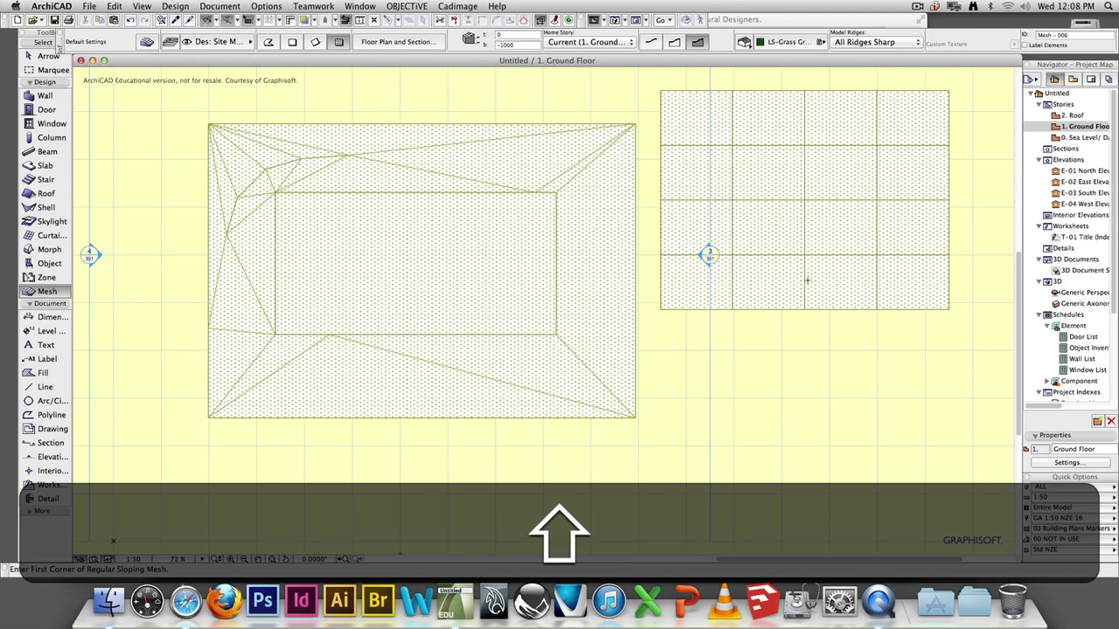
# Select the new regular sloped mesh, inspect it alone in 3D, and return to the floor plan
pyautogui.press('Escape')
pyautogui.click(833, 303)
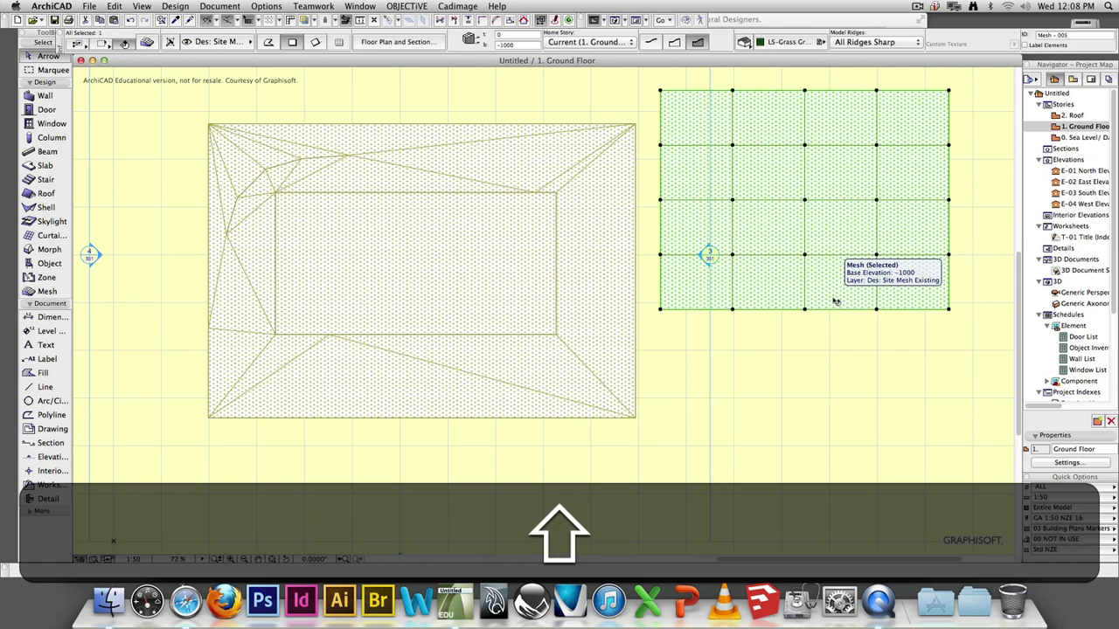
pyautogui.hotkey('shift', 'F3')
pyautogui.hotkey('shift', 'F2')
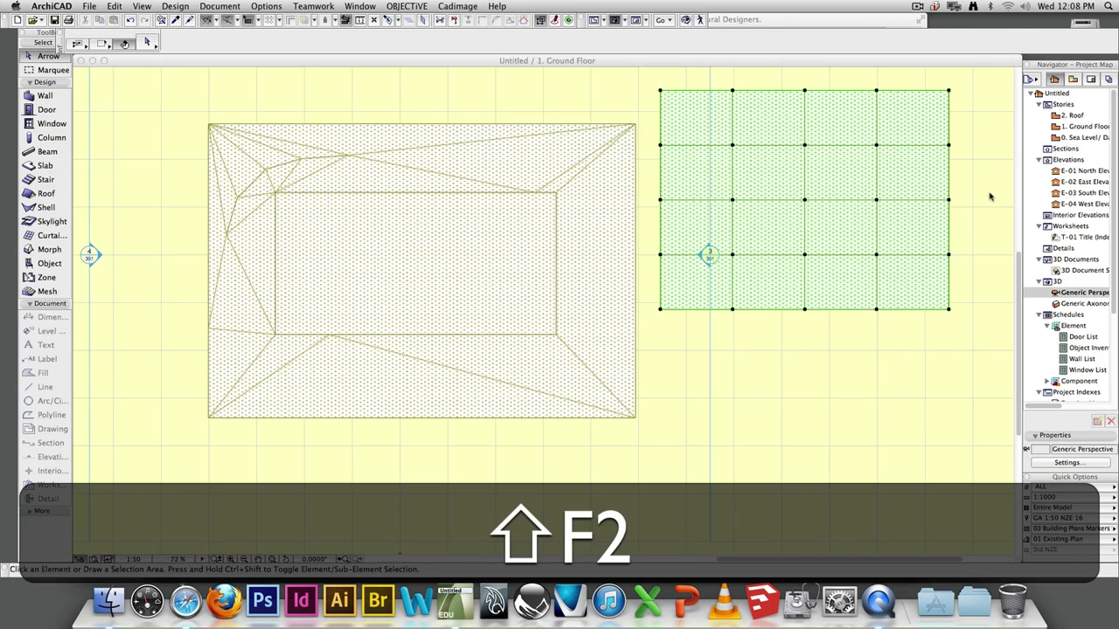
pyautogui.hotkey('shift', 'F4')
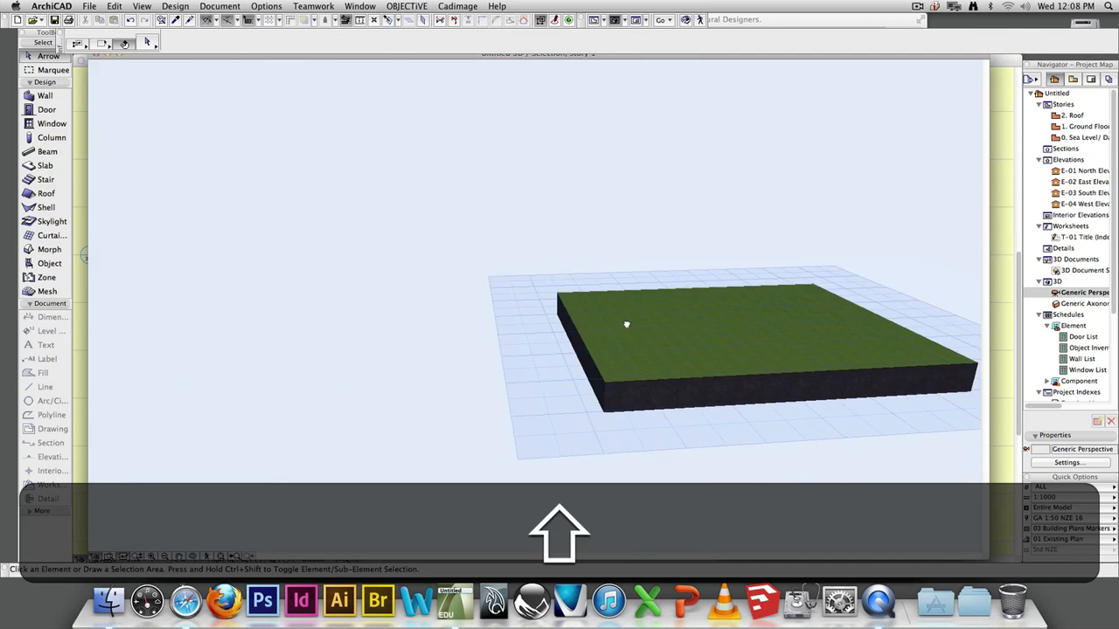
pyautogui.hotkey('shift', 'F2')
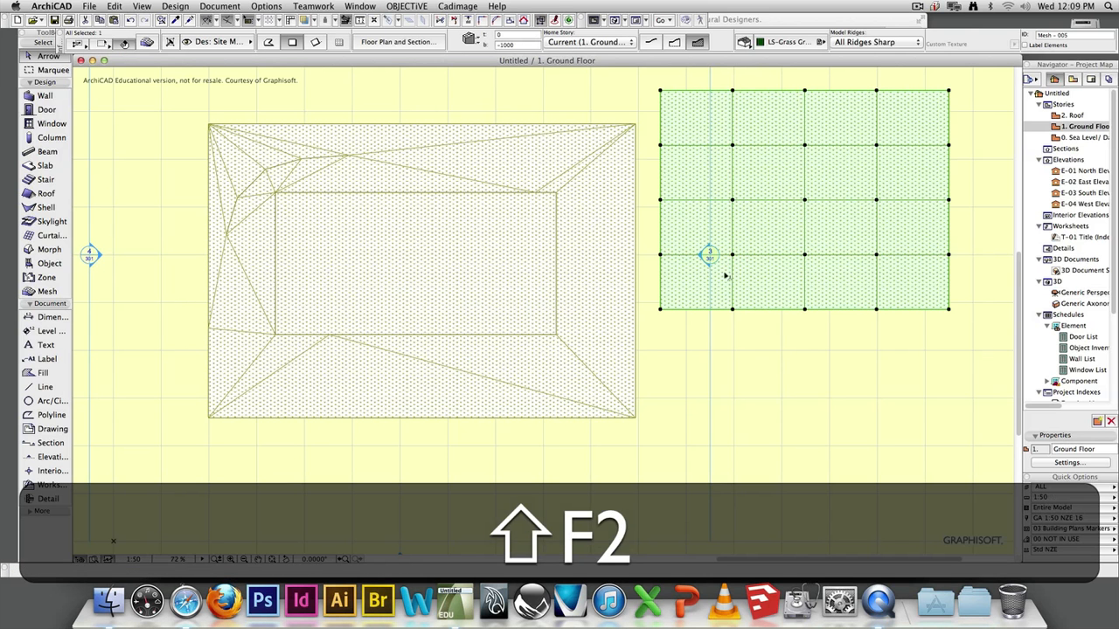
# Check the height options of the sloped mesh's upper-left inner grid point, and leave without applying any change
pyautogui.click(733, 146)
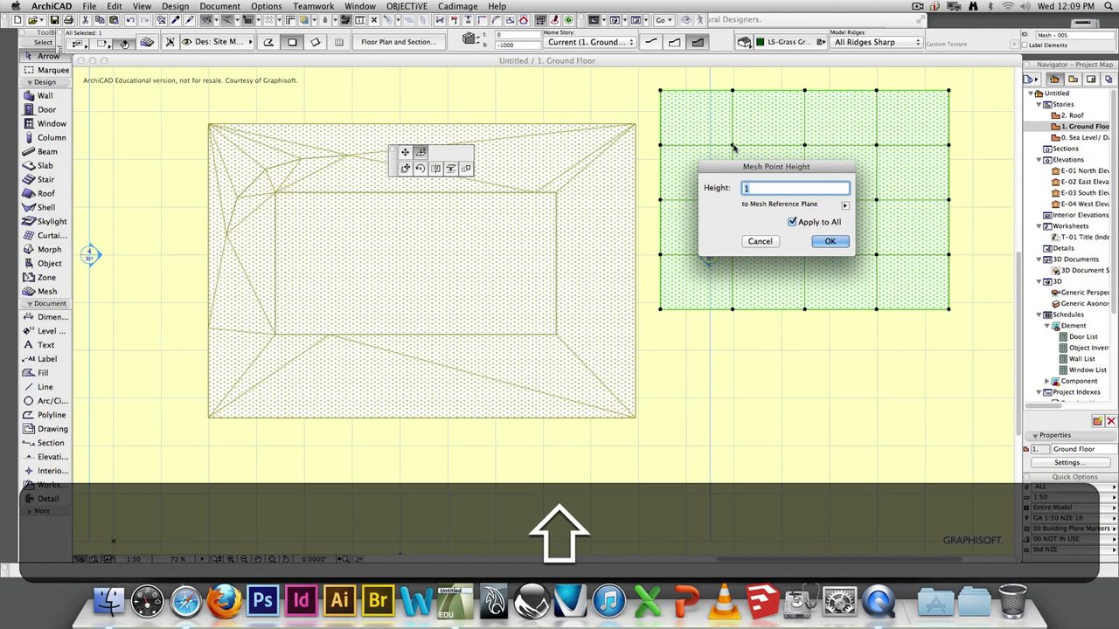
pyautogui.click(797, 224)
pyautogui.click(756, 242)
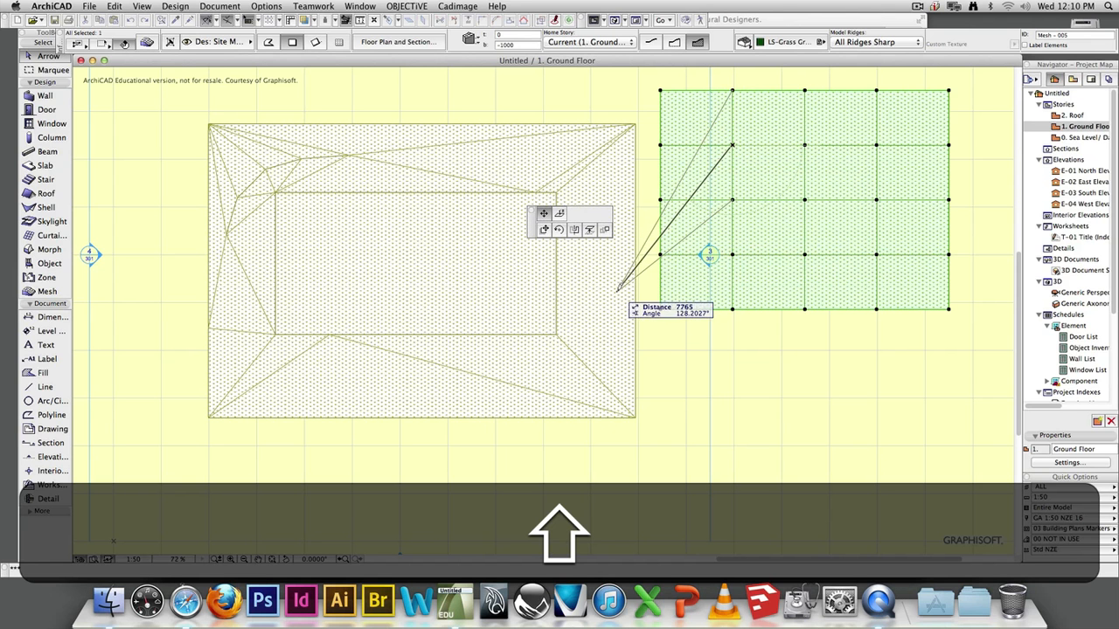
pyautogui.press('Escape')
# Review the selection settings of the large site mesh, then cancel and deselect it
pyautogui.click(537, 285)
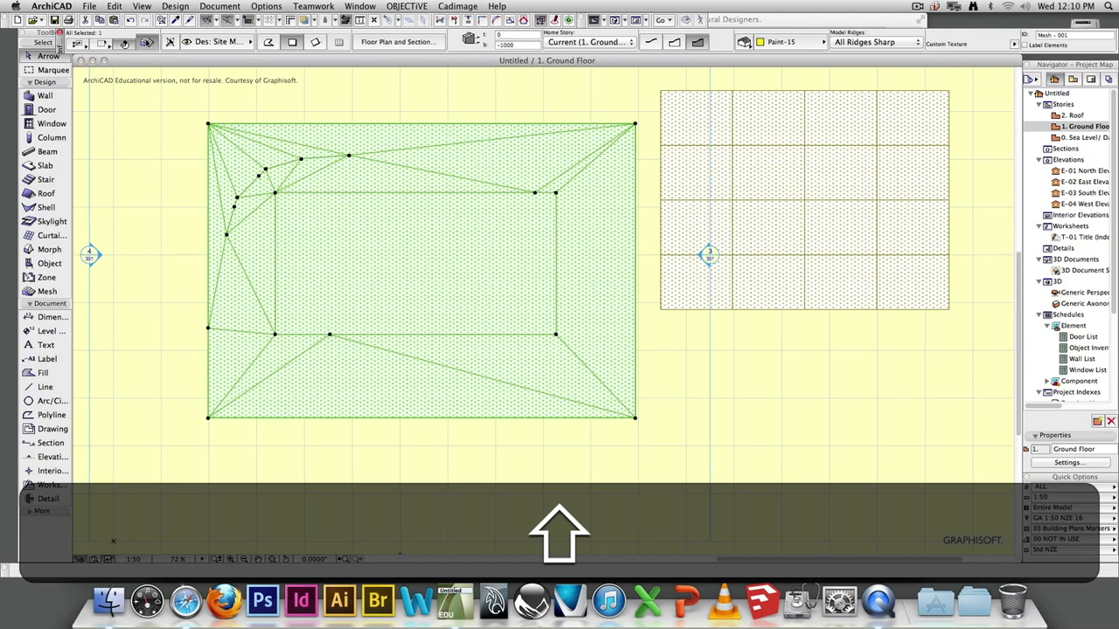
pyautogui.click(147, 42)
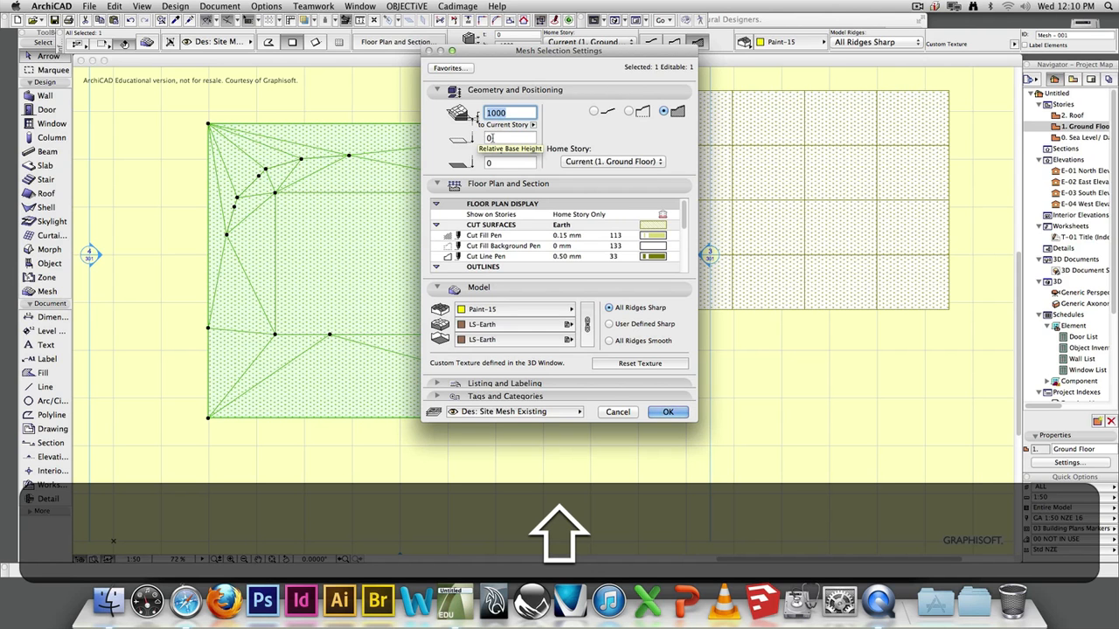
pyautogui.click(618, 413)
pyautogui.click(540, 439)
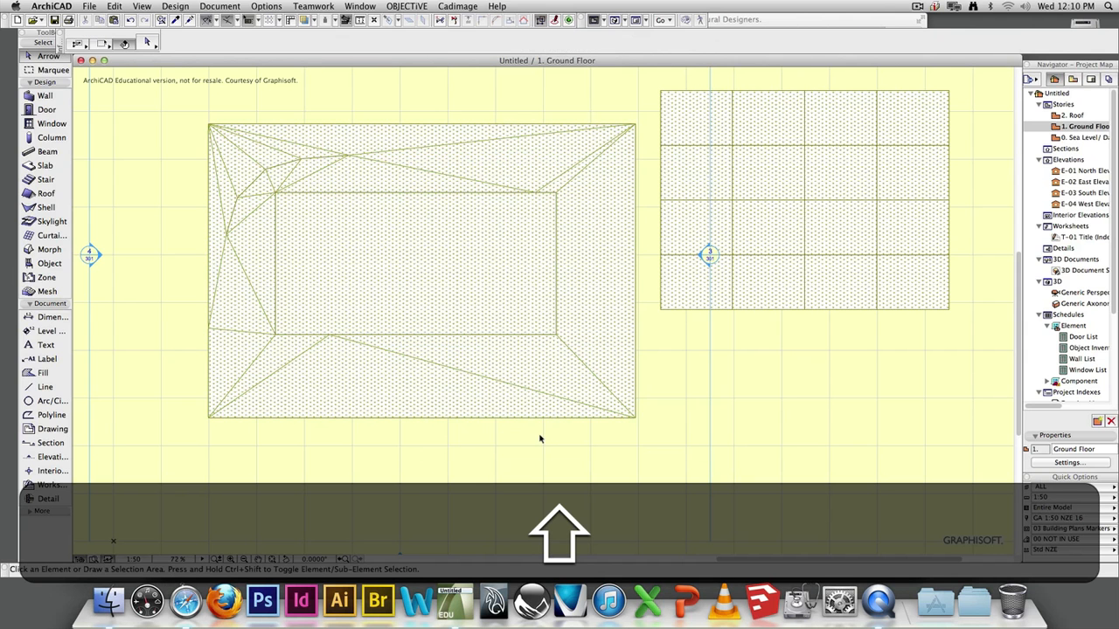
# Check the point height at the lower-right corner of the site mesh's inner rectangle, and close without changing it
pyautogui.click(521, 378)
pyautogui.click(556, 336)
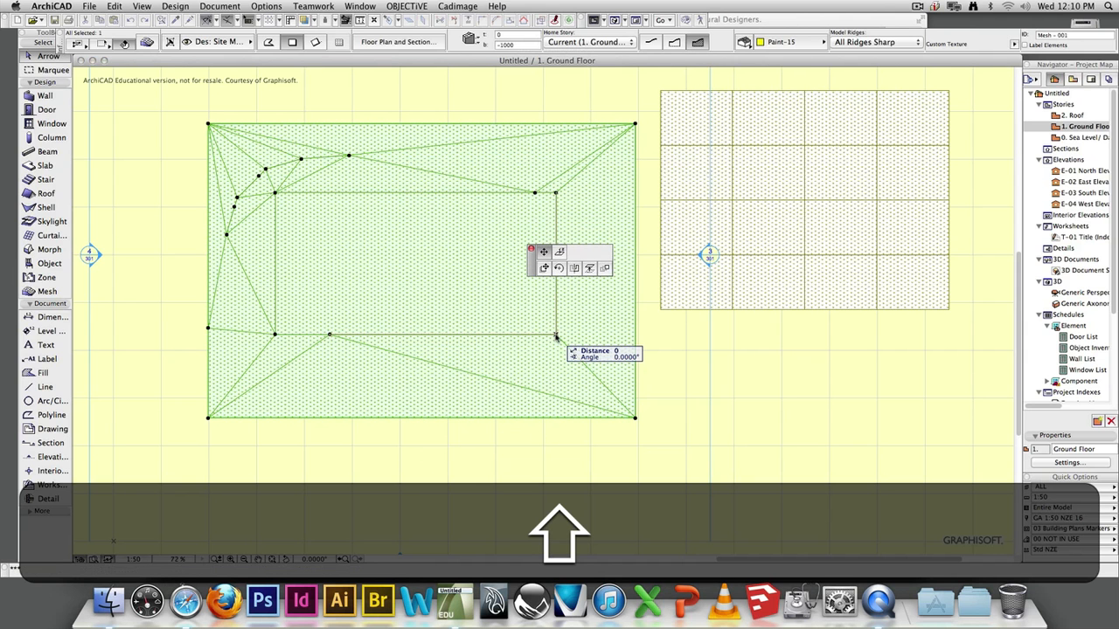
pyautogui.click(560, 251)
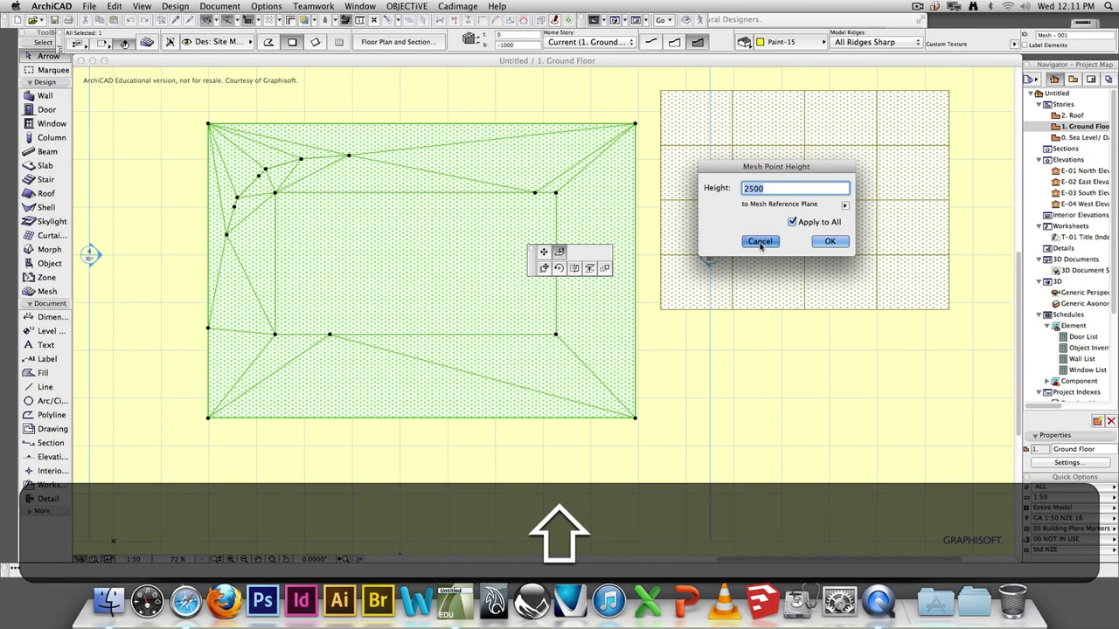
pyautogui.click(830, 241)
pyautogui.press('Escape')
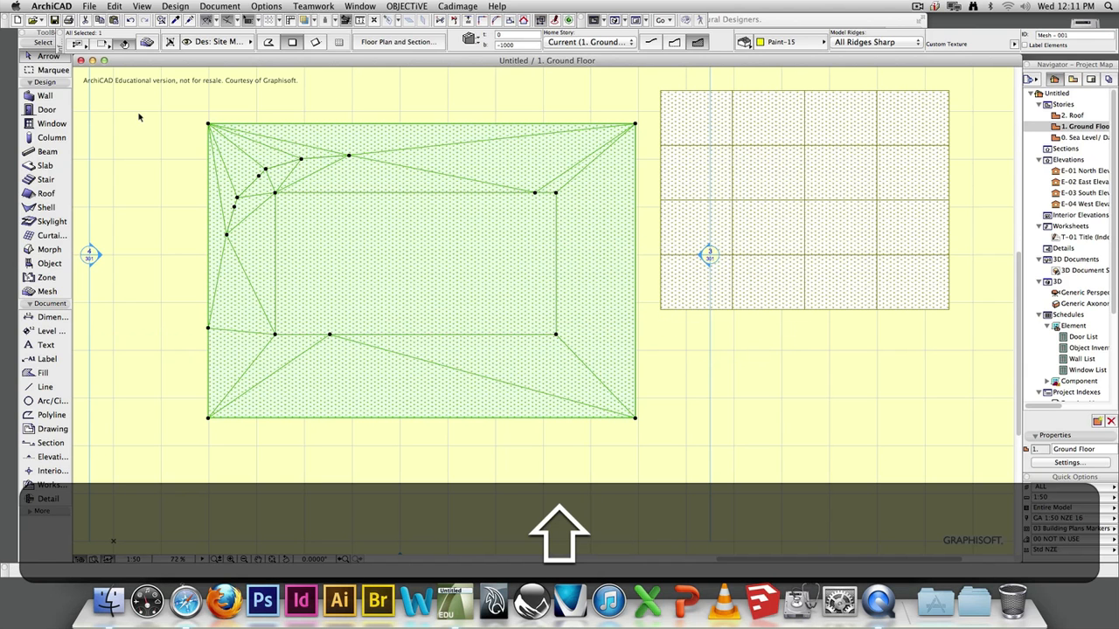
# Set the default column base to 2500 above the current story and place a column in the middle of the site mesh
pyautogui.click(50, 140)
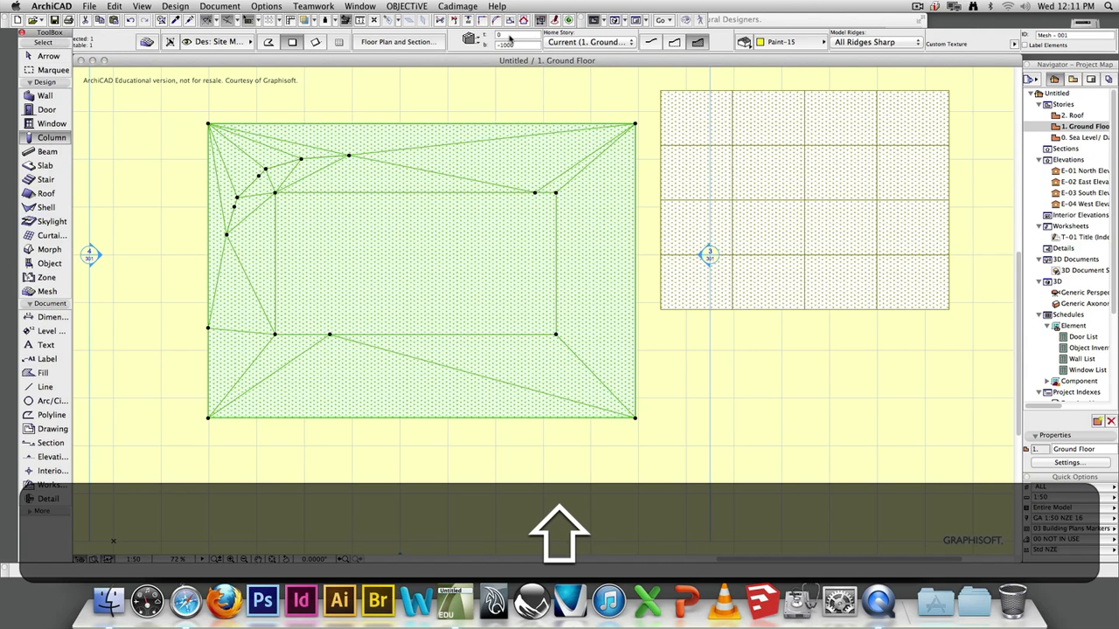
pyautogui.hotkey('shift', 'Escape')
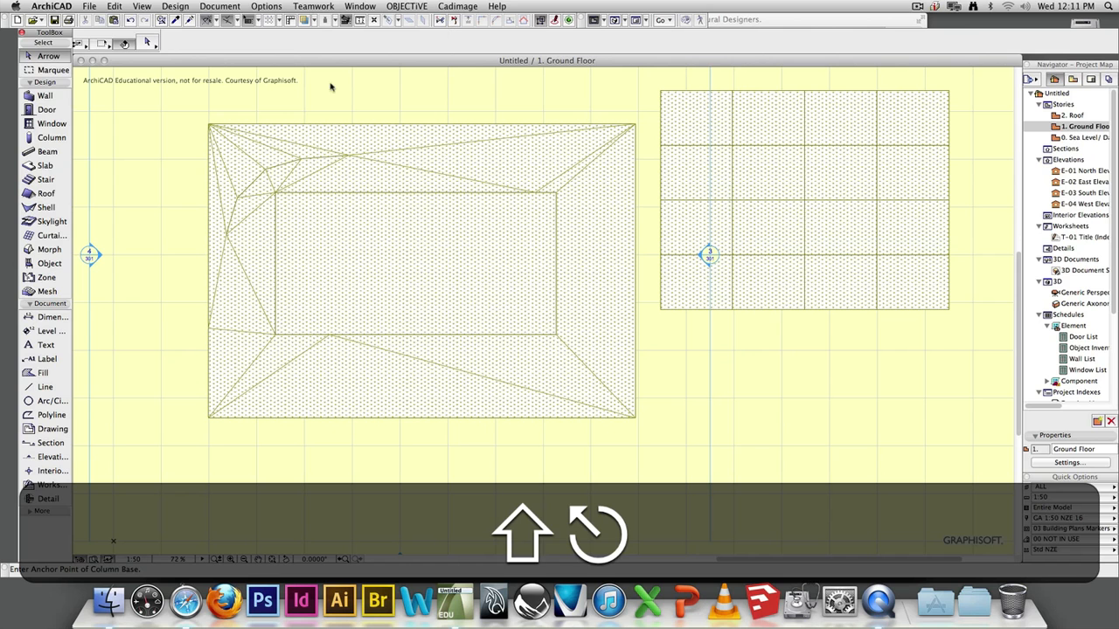
pyautogui.click(43, 138)
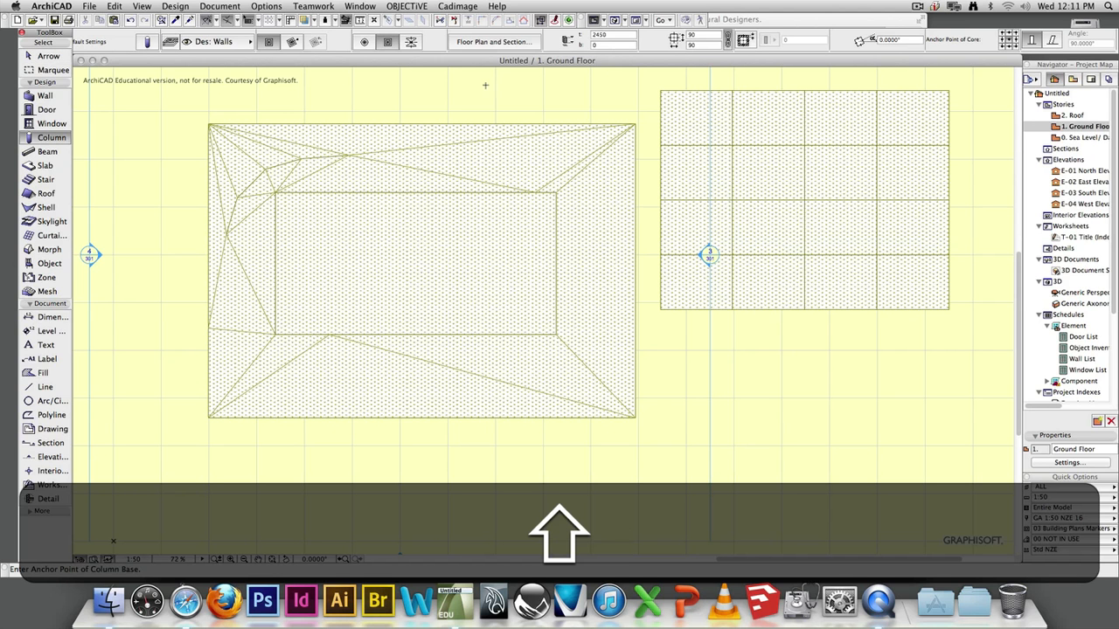
pyautogui.click(146, 42)
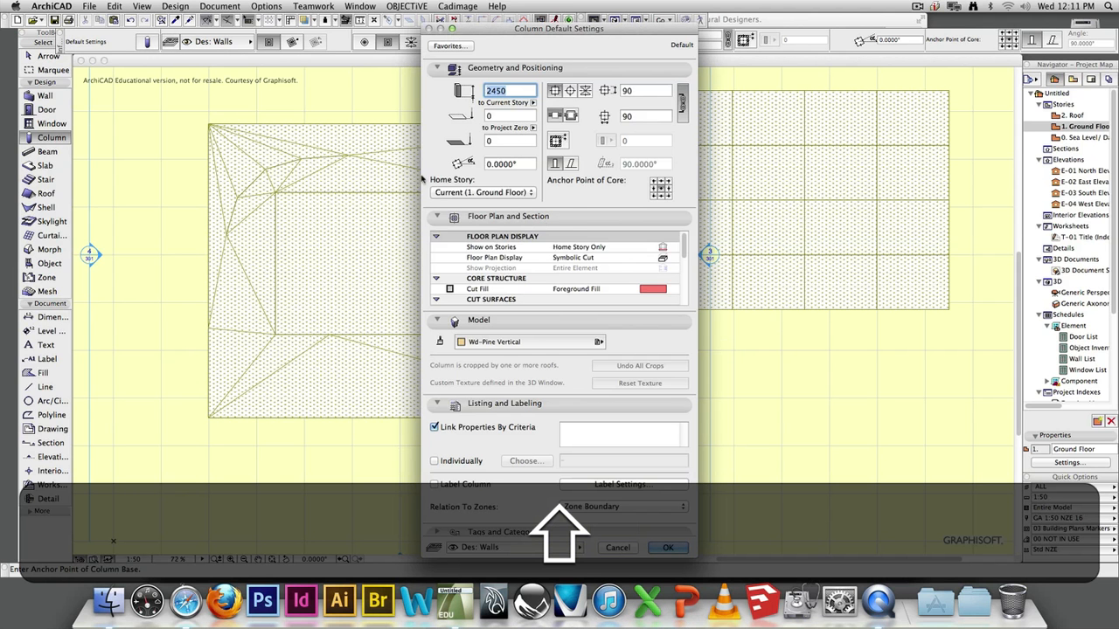
pyautogui.press('Tab')
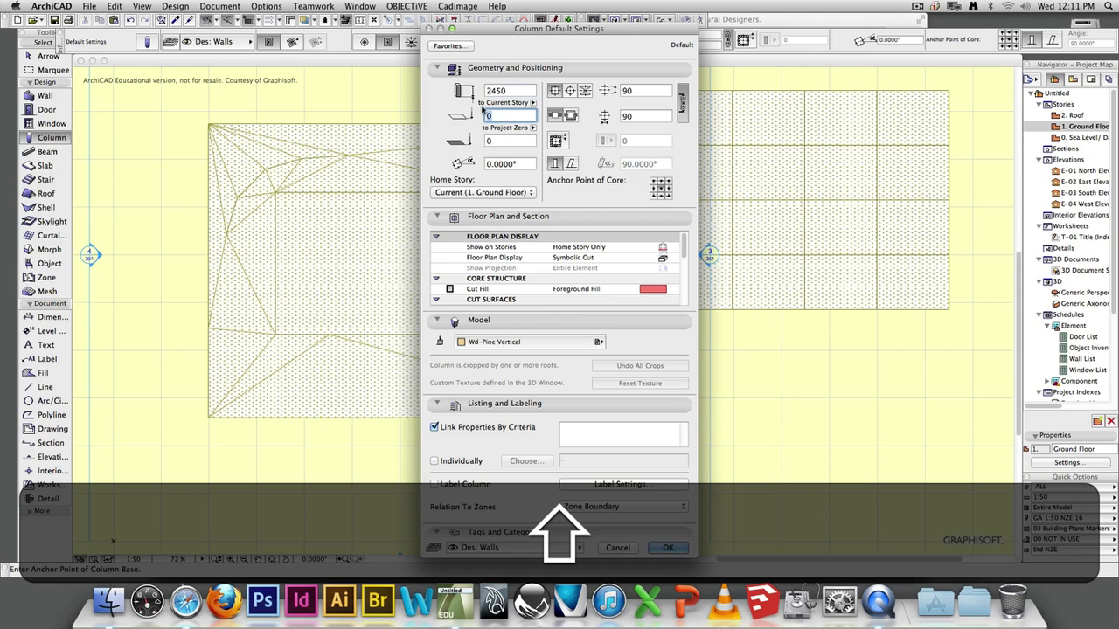
pyautogui.write('2500')
pyautogui.click(668, 547)
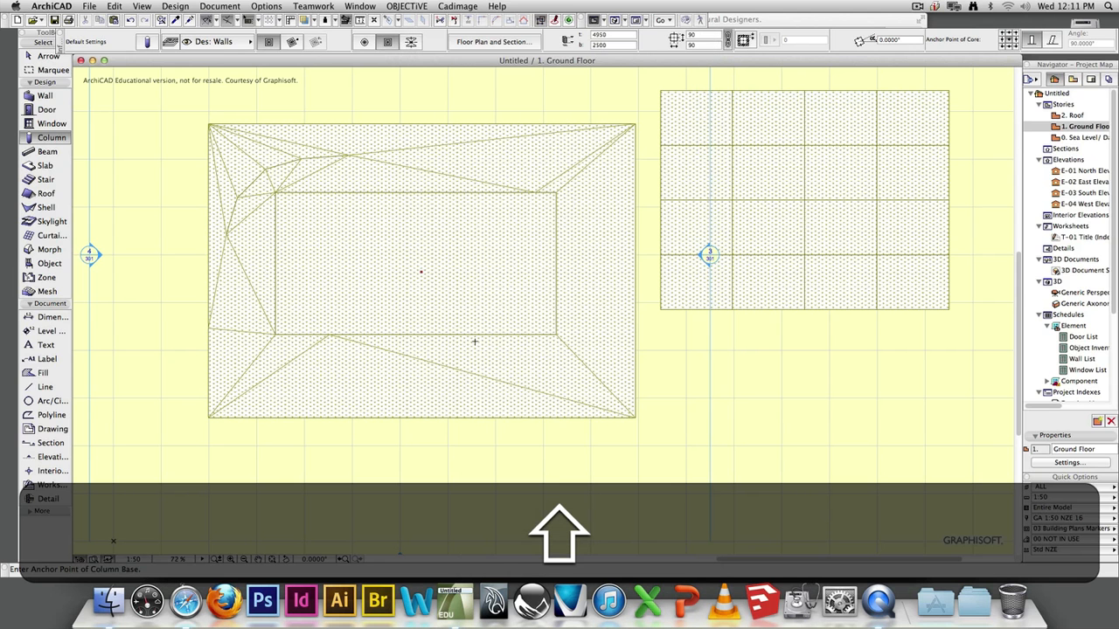
# Examine the column's position on the large site mesh by exploring the model in the 3D perspective
pyautogui.hotkey('shift', 'F3')
pyautogui.hotkey('shift', 'F2')
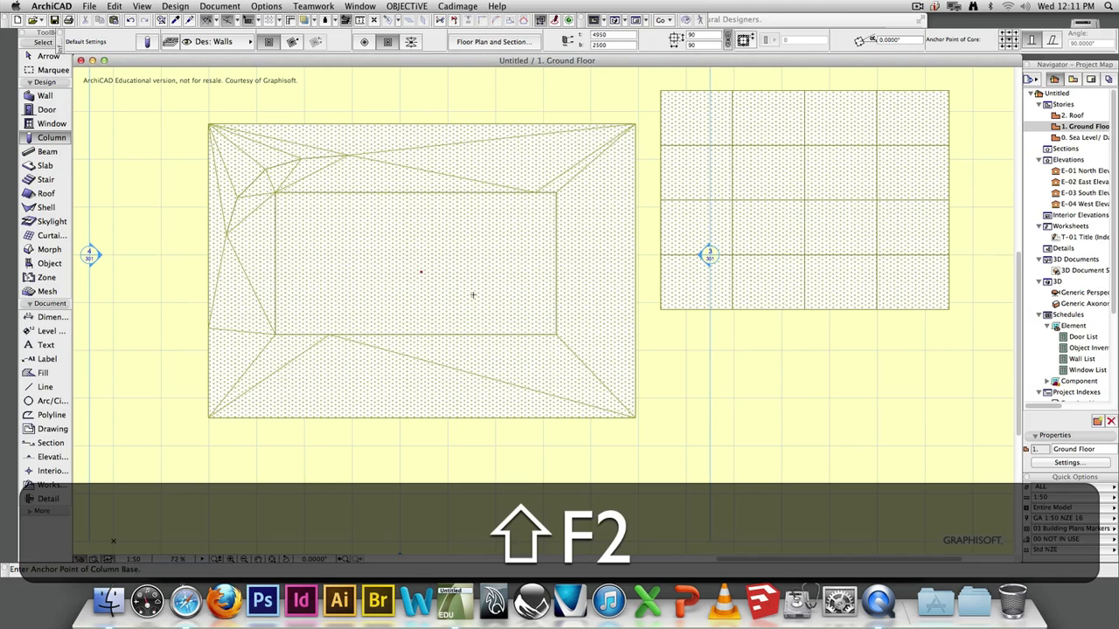
pyautogui.hotkey('shift', 'F4')
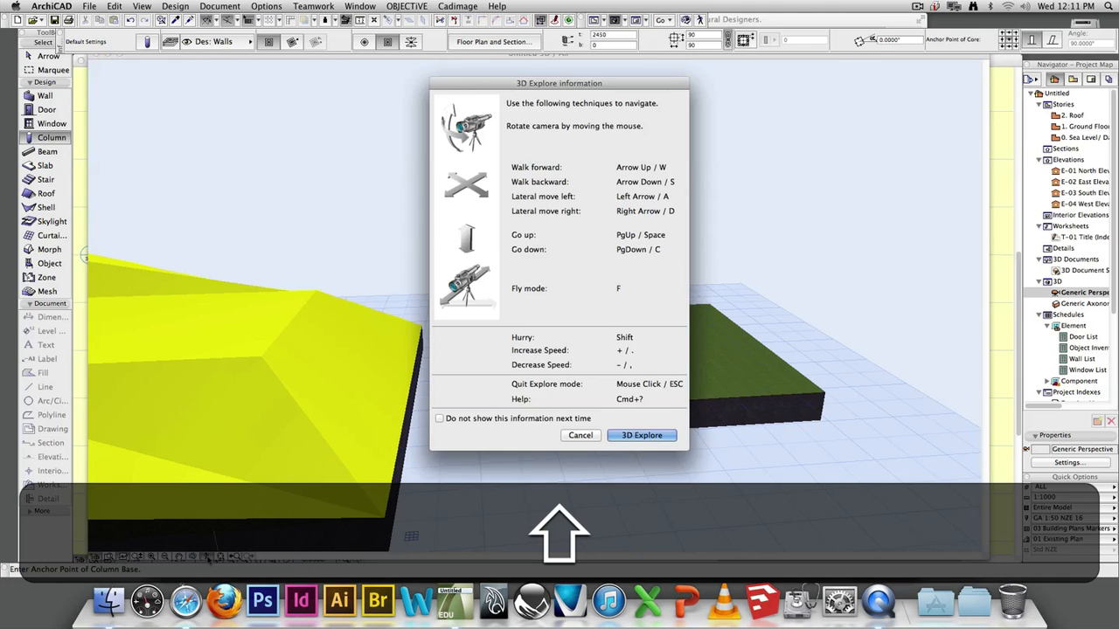
pyautogui.press('Return')
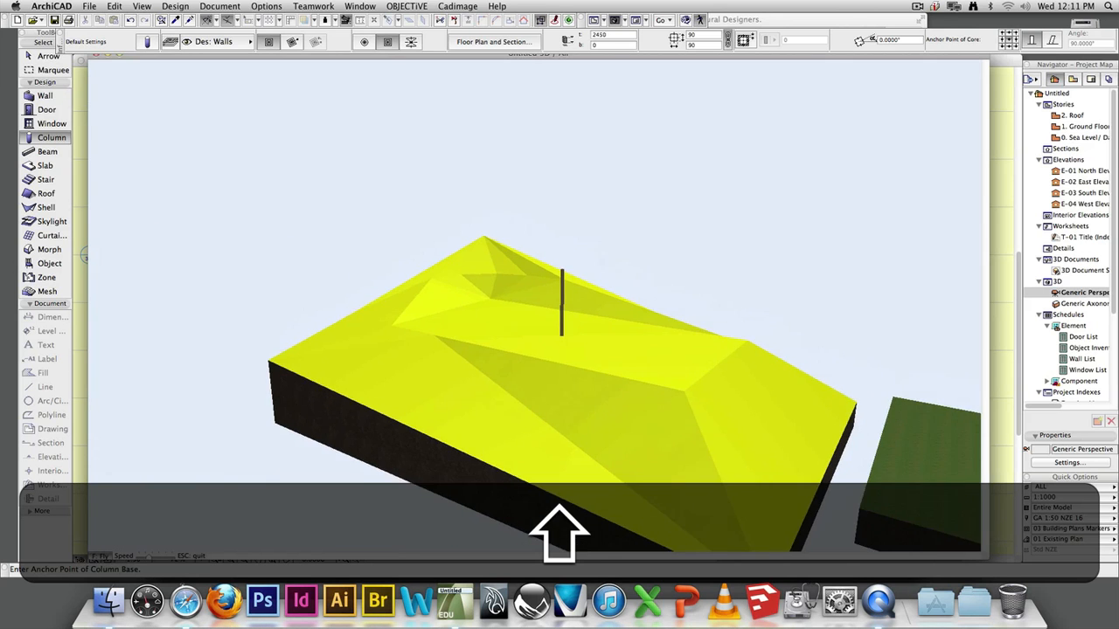
pyautogui.hotkey('shift', 'Up')
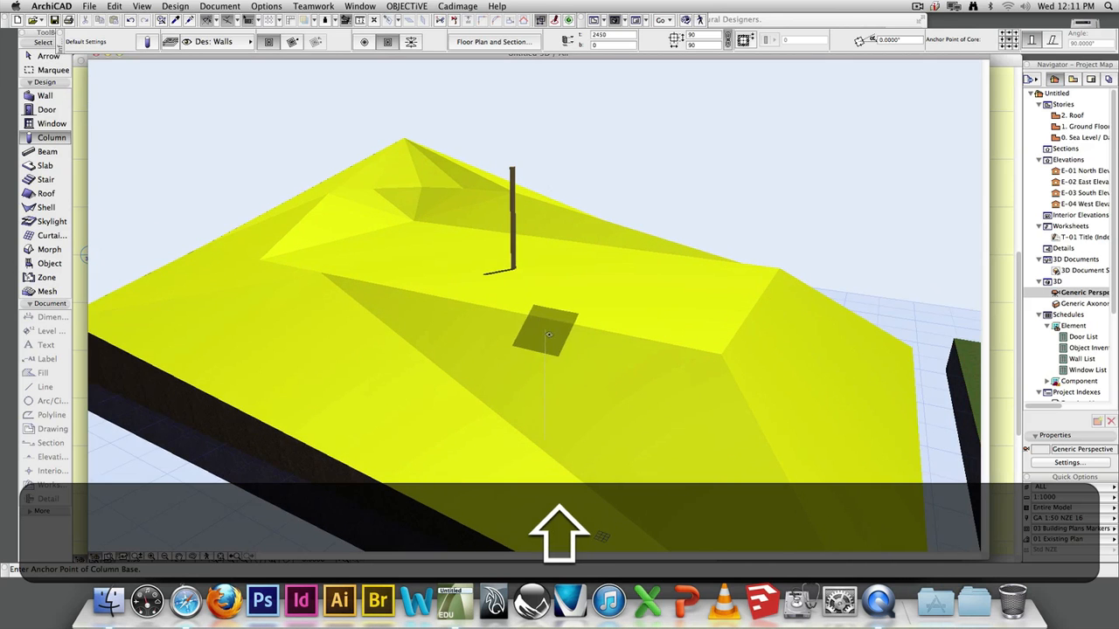
pyautogui.hotkey('shift', 'Escape')
pyautogui.keyDown('shift'); pyautogui.click(554, 402); pyautogui.keyUp('shift')
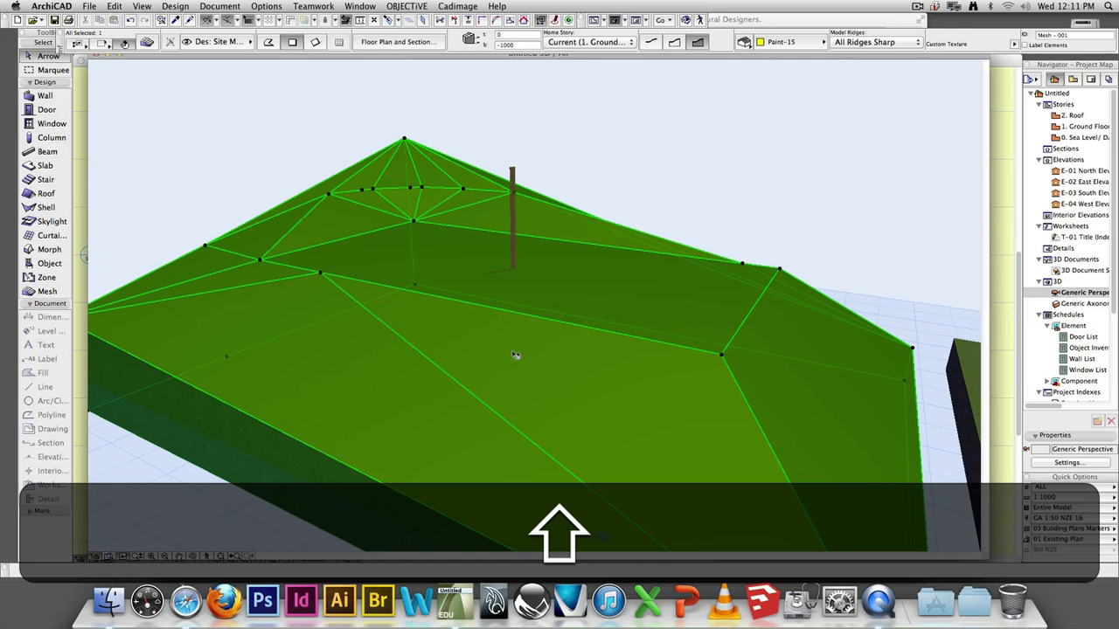
pyautogui.click(713, 138)
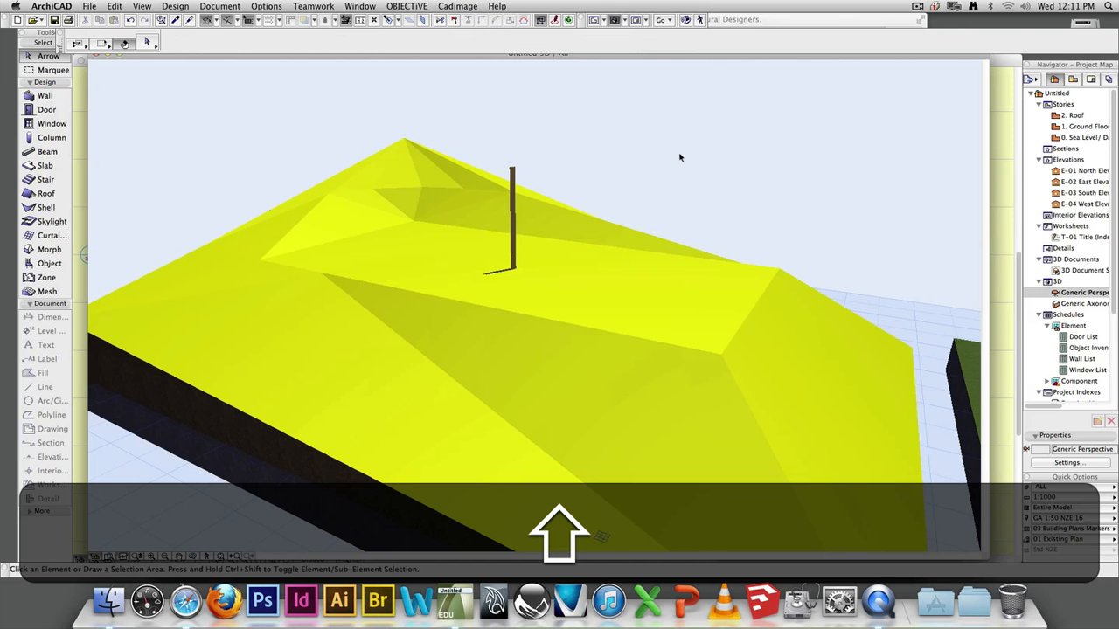
# On the ground floor plan, set the large site mesh's reference plane to 1000 above the current story
pyautogui.hotkey('shift', 'F2')
pyautogui.keyDown('shift'); pyautogui.click(514, 246); pyautogui.keyUp('shift')
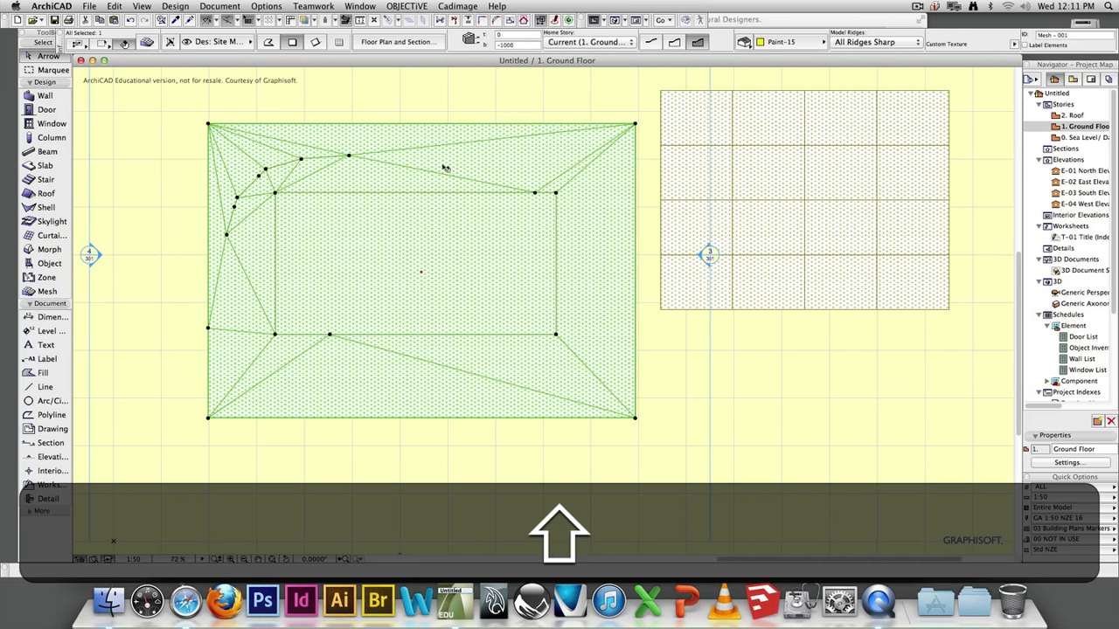
pyautogui.click(146, 43)
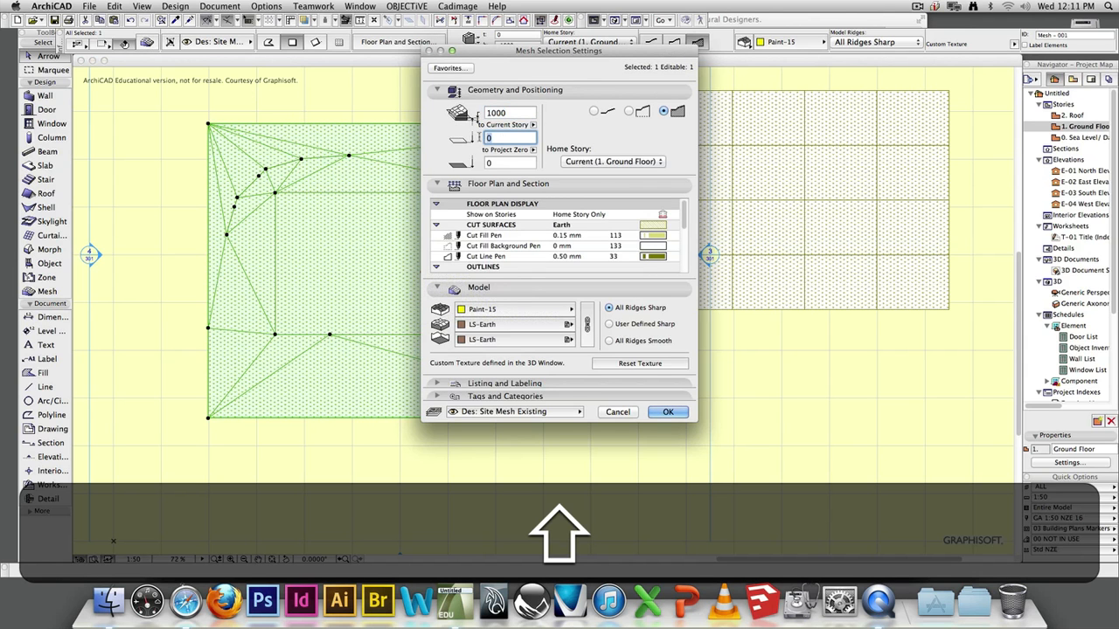
pyautogui.write('1000')
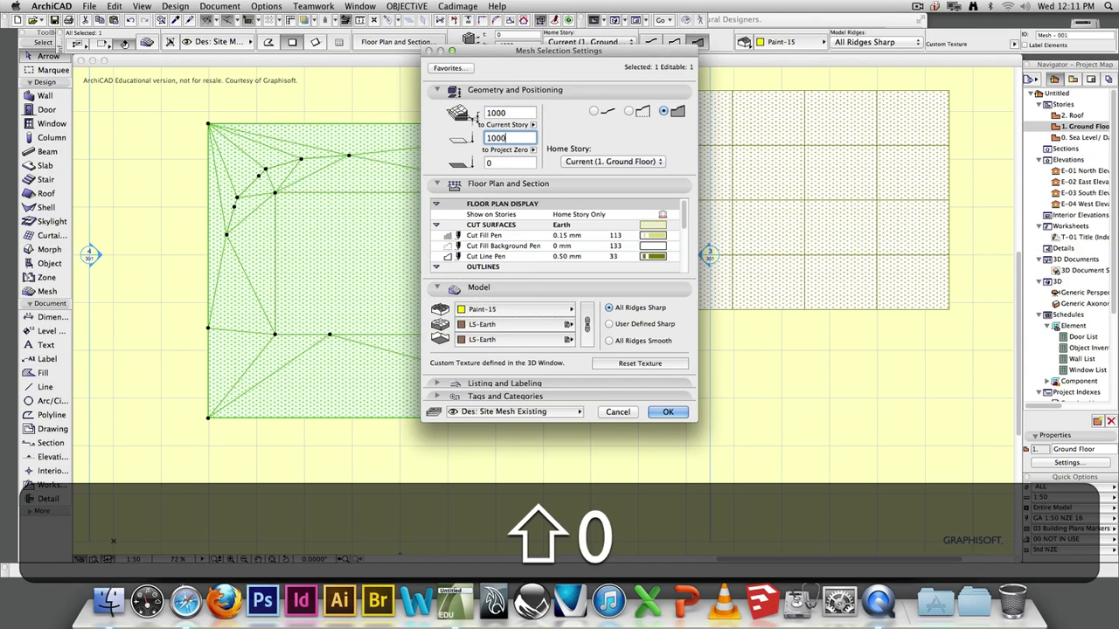
pyautogui.press('Return')
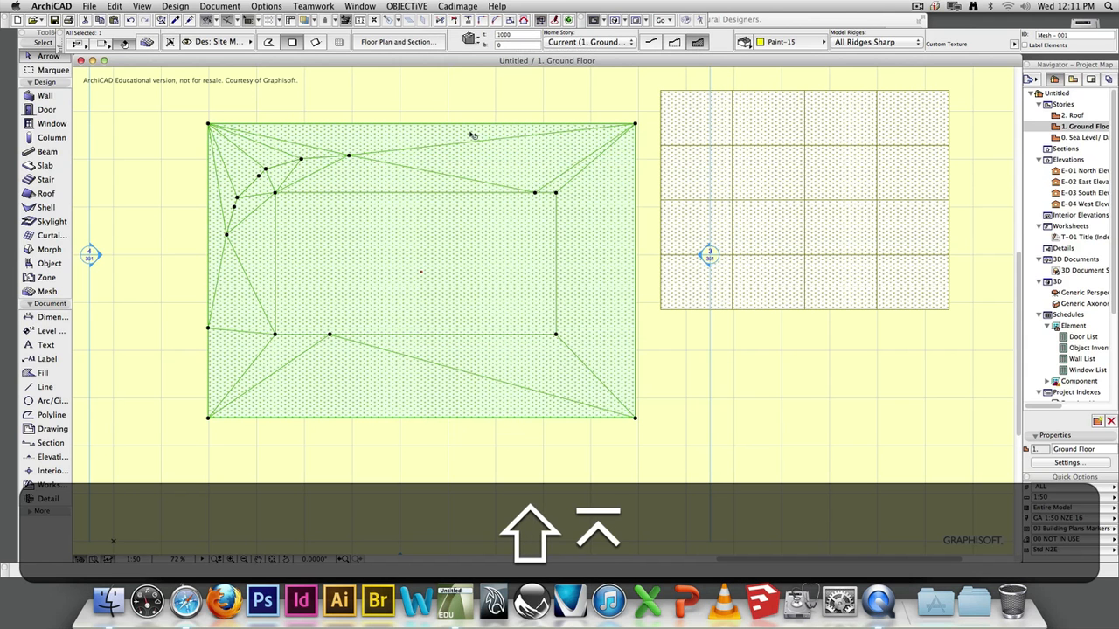
# Check the point height at the upper-right corner of the mesh's inner rectangle, and leave it without applying any change
pyautogui.click(557, 192)
pyautogui.click(638, 252)
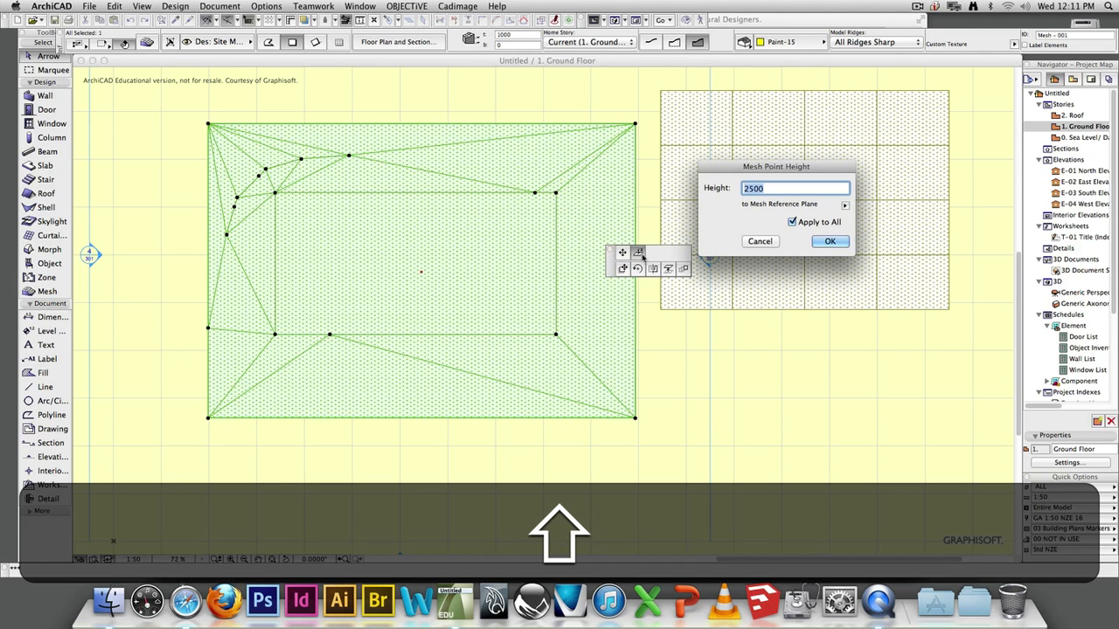
pyautogui.click(761, 241)
pyautogui.hotkey('shift', 'Escape')
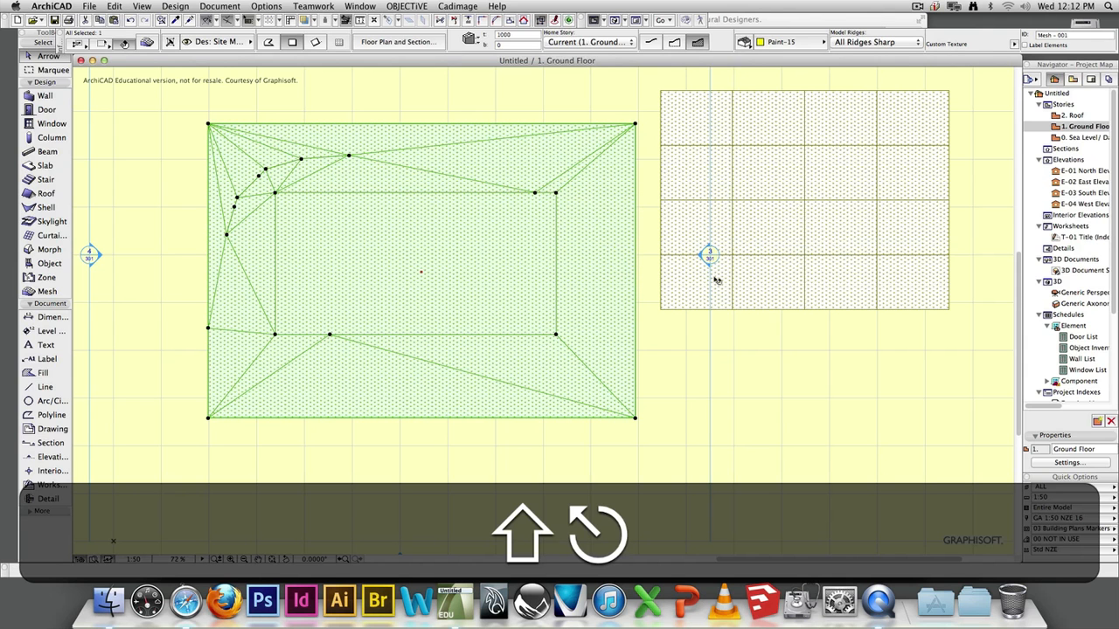
# Compare the column's base with the surface of the raised site mesh in the 3D view
pyautogui.hotkey('shift', 'F3')
pyautogui.click(676, 295)
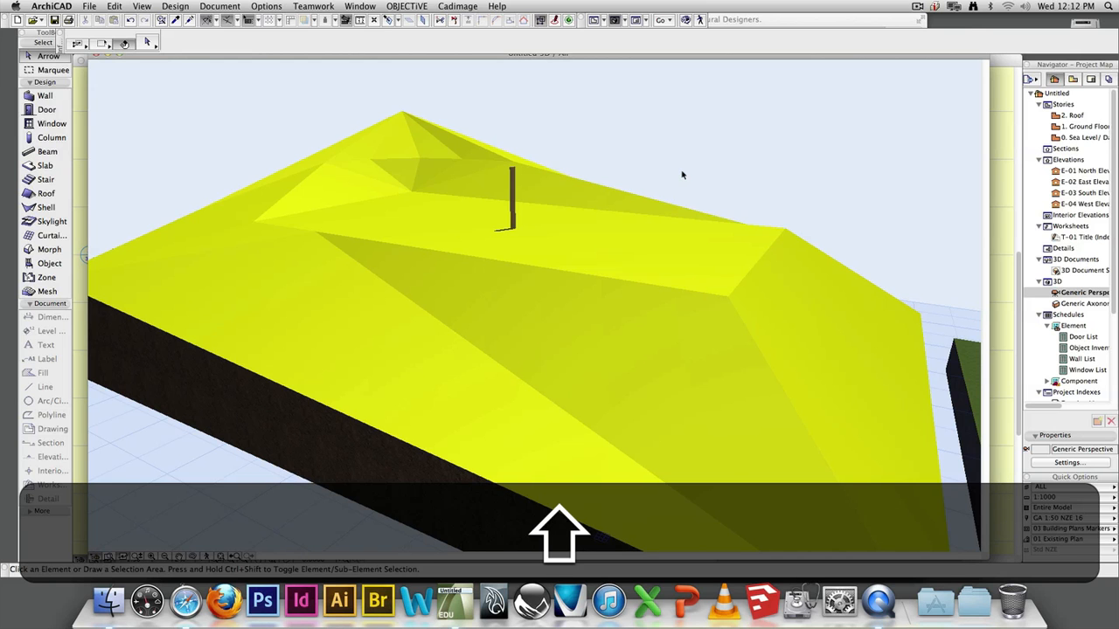
pyautogui.click(513, 185)
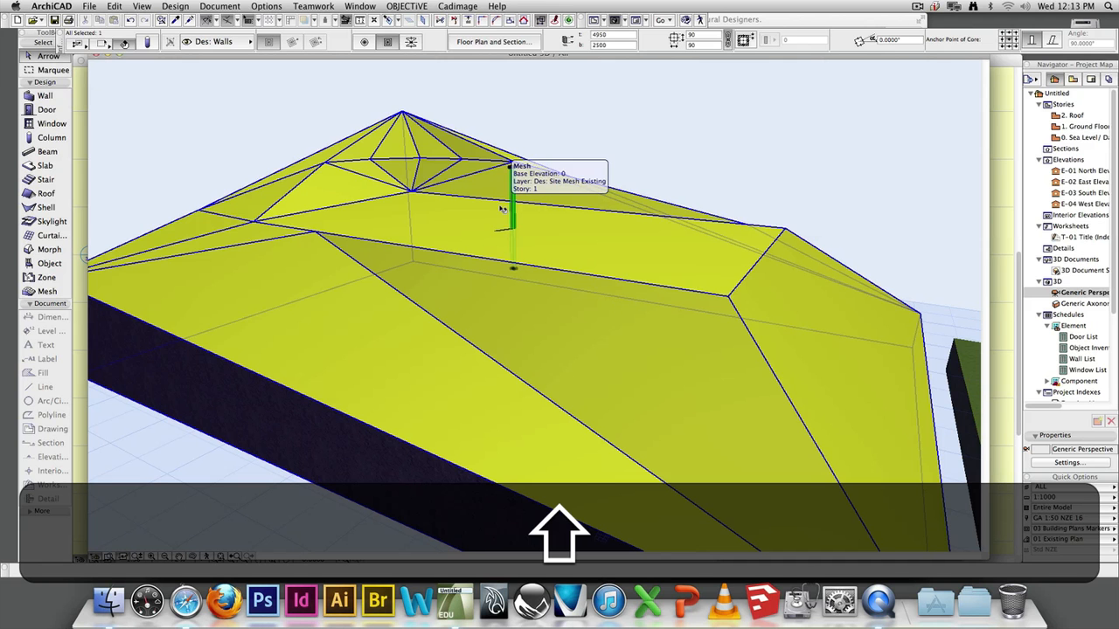
pyautogui.click(621, 160)
# Set the large site mesh's reference plane to 0 above its home story and deselect the mesh
pyautogui.click(575, 273)
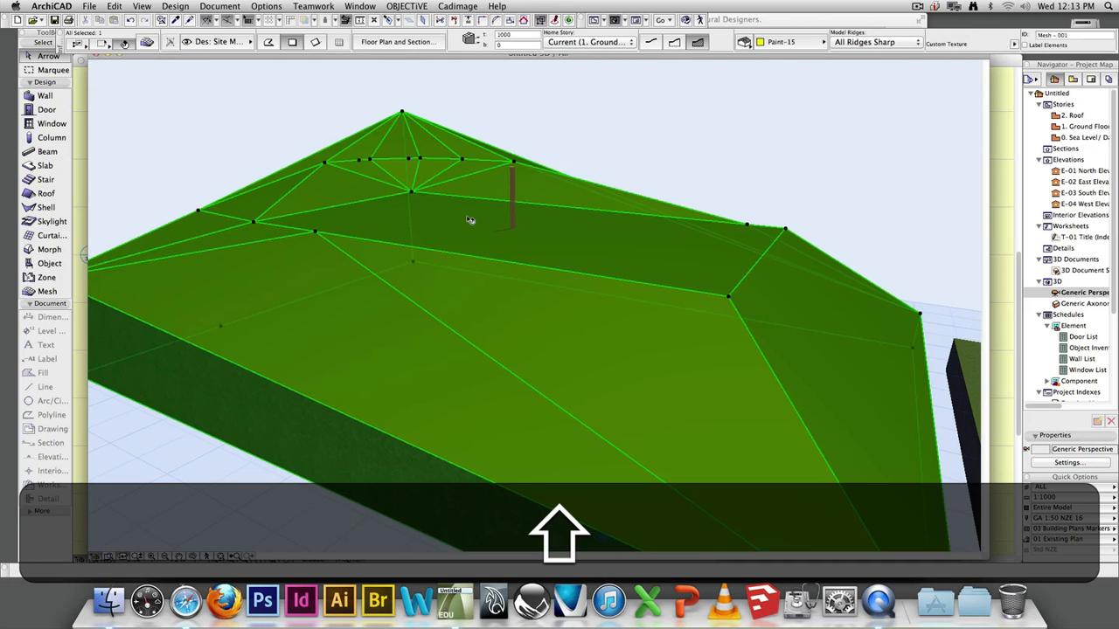
pyautogui.click(147, 42)
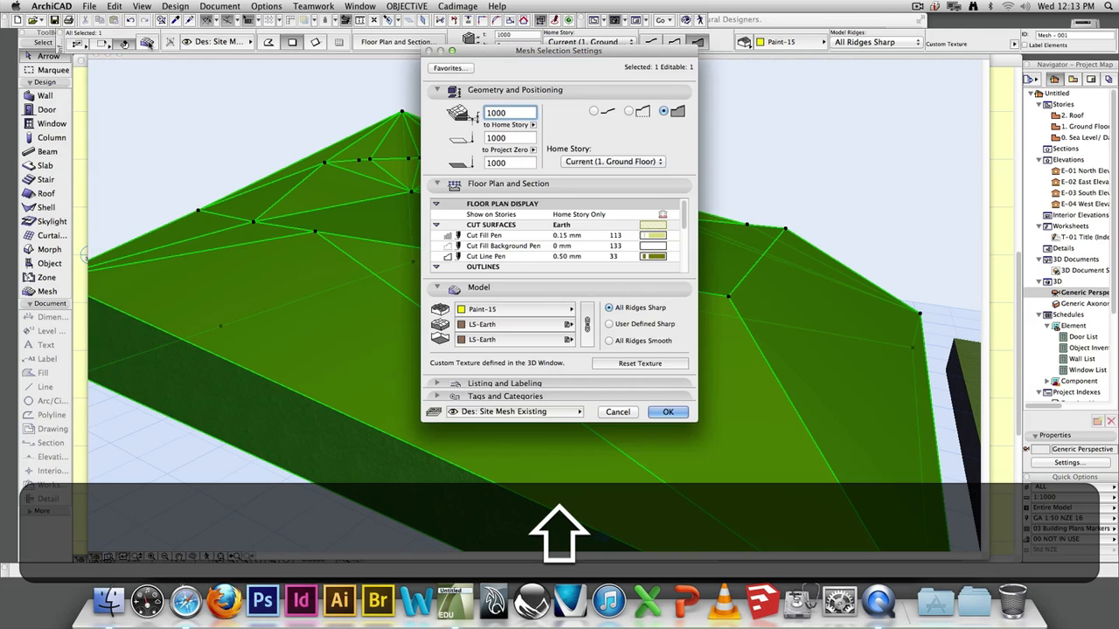
pyautogui.click(517, 139)
pyautogui.keyDown('shift'); pyautogui.click(486, 138); pyautogui.keyUp('shift')
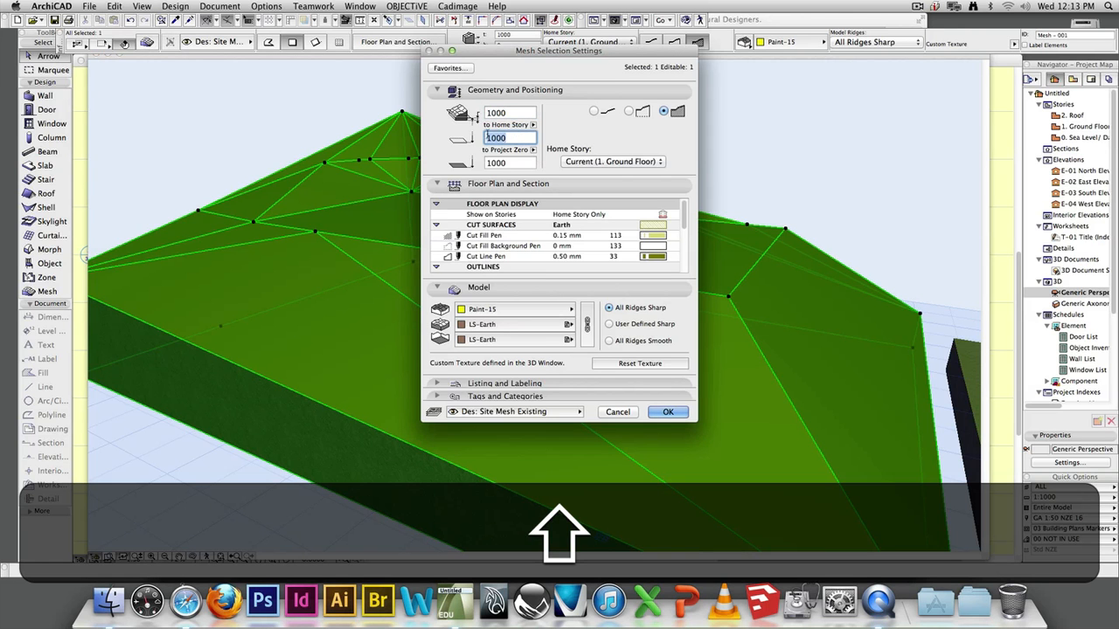
pyautogui.write('0')
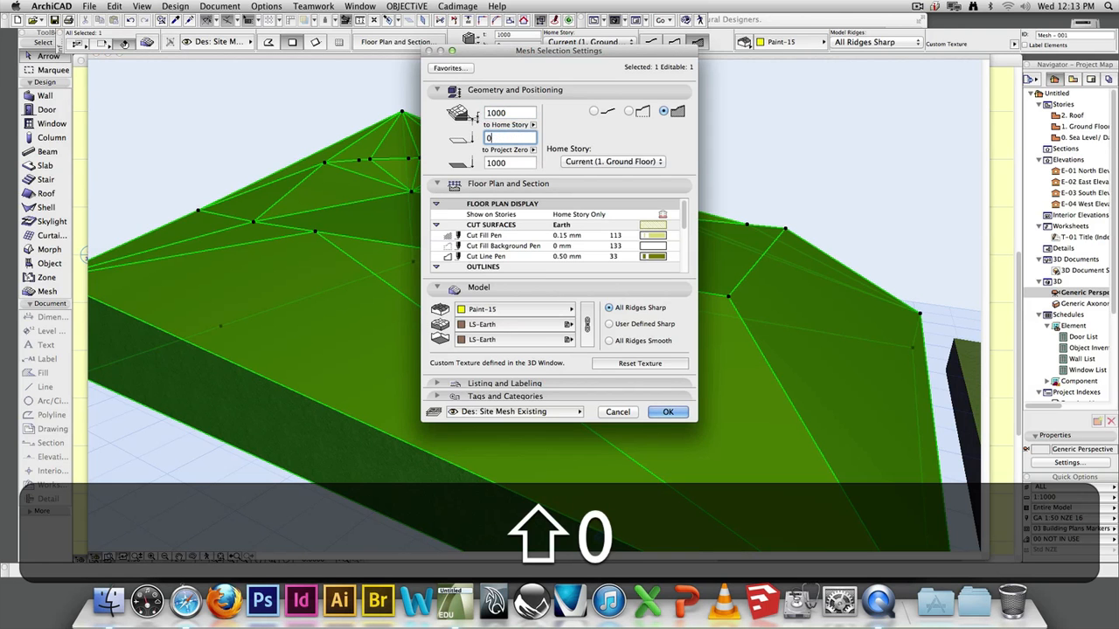
pyautogui.click(668, 412)
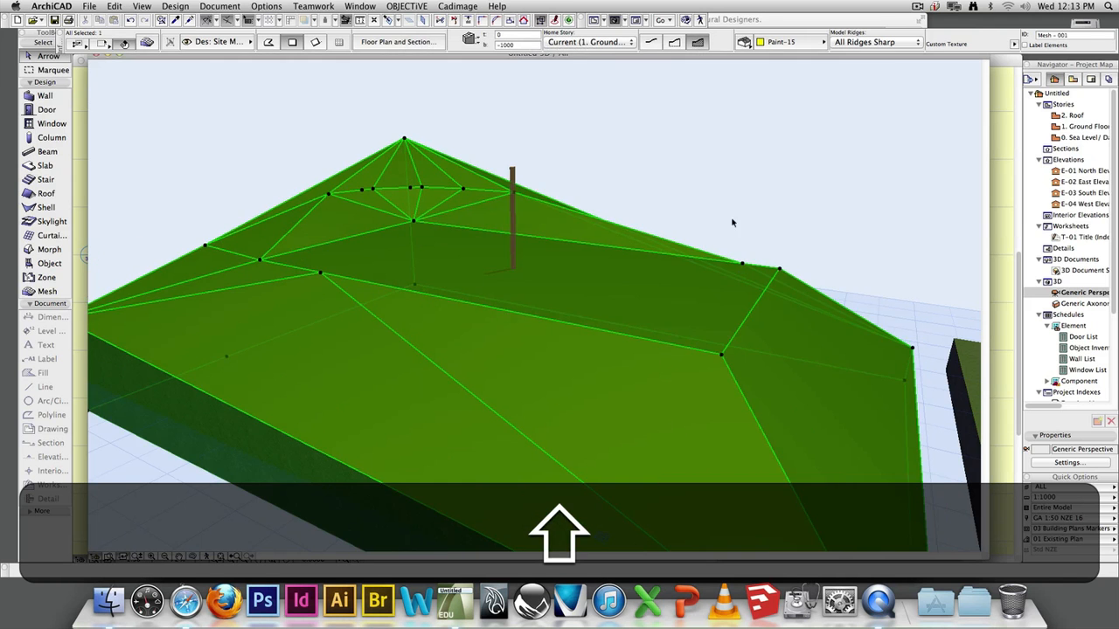
pyautogui.click(740, 203)
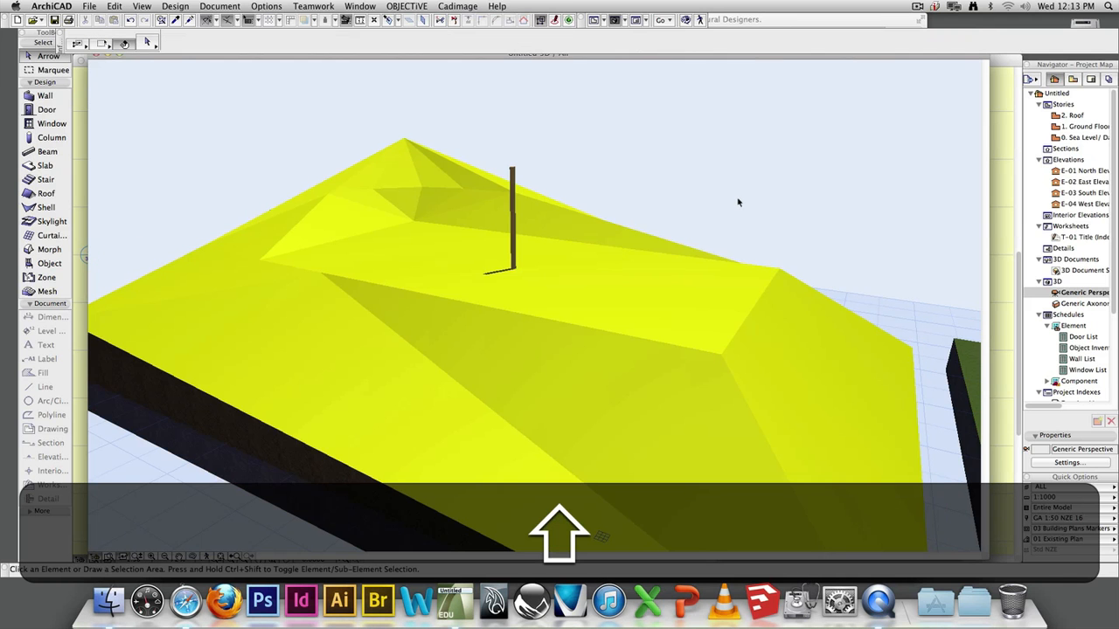
# Select the column in 3D to check how its base meets the site mesh, and deselect it
pyautogui.click(514, 198)
pyautogui.keyDown('shift'); pyautogui.click(519, 187); pyautogui.keyUp('shift')
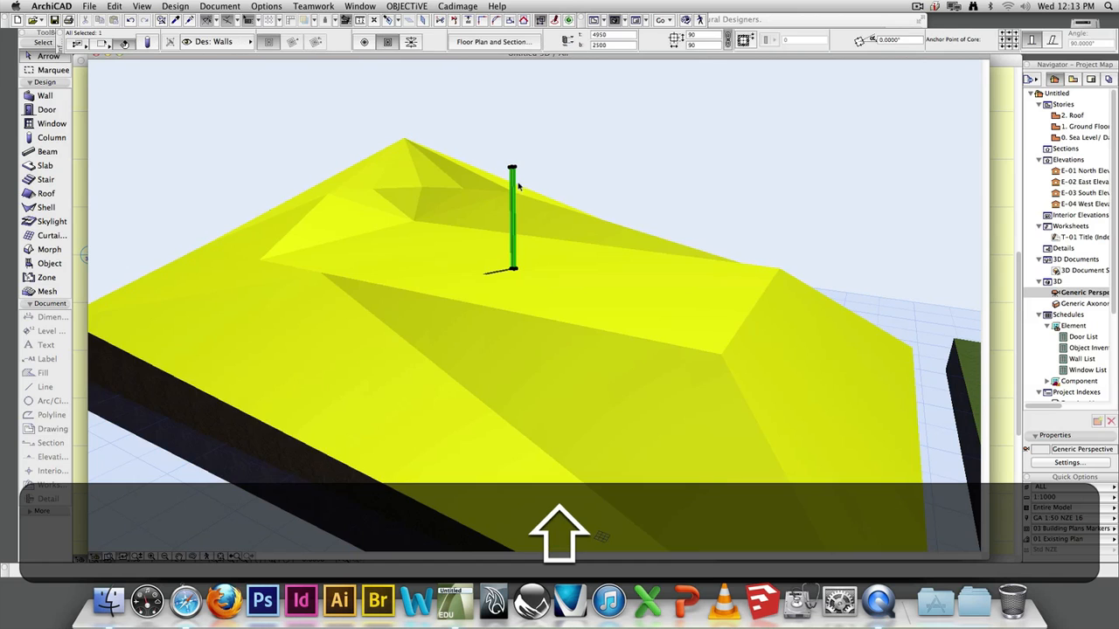
pyautogui.keyDown('shift'); pyautogui.click(566, 260); pyautogui.keyUp('shift')
pyautogui.keyDown('shift'); pyautogui.click(603, 234); pyautogui.keyUp('shift')
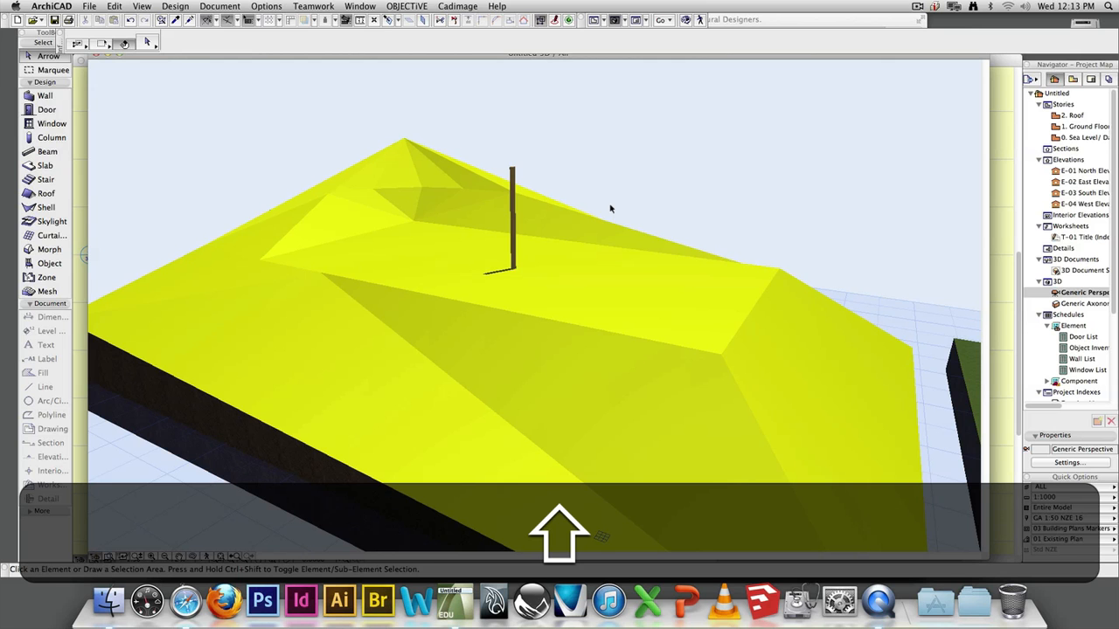
# On the ground floor plan, delete the curved ridge near the large site mesh's upper-left corner
pyautogui.keyDown('shift'); pyautogui.click(606, 251); pyautogui.keyUp('shift')
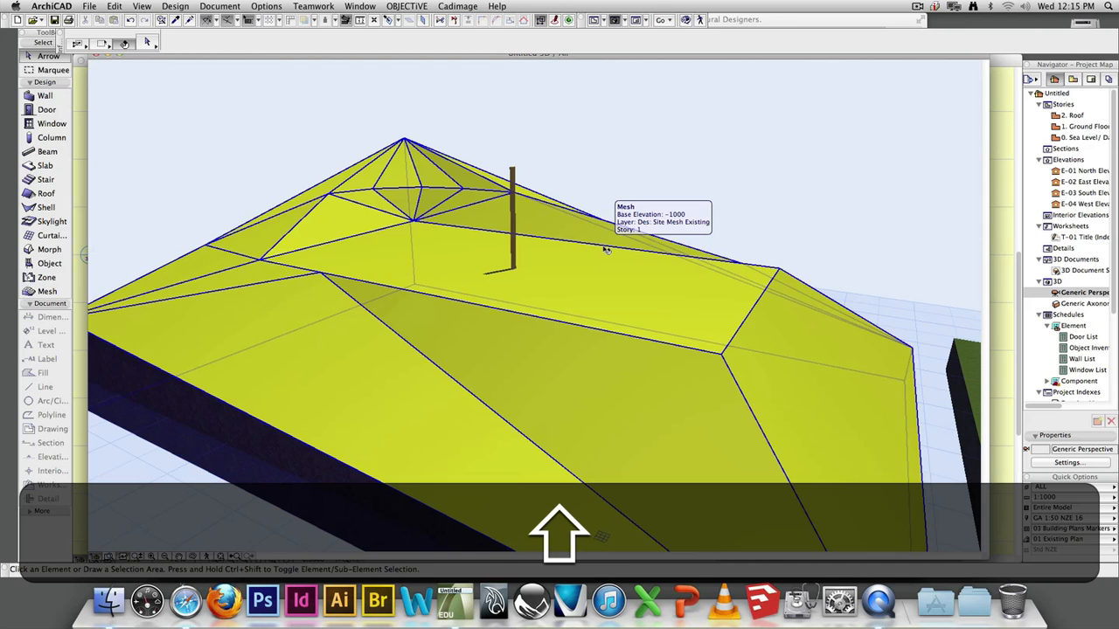
pyautogui.hotkey('shift', 'F2')
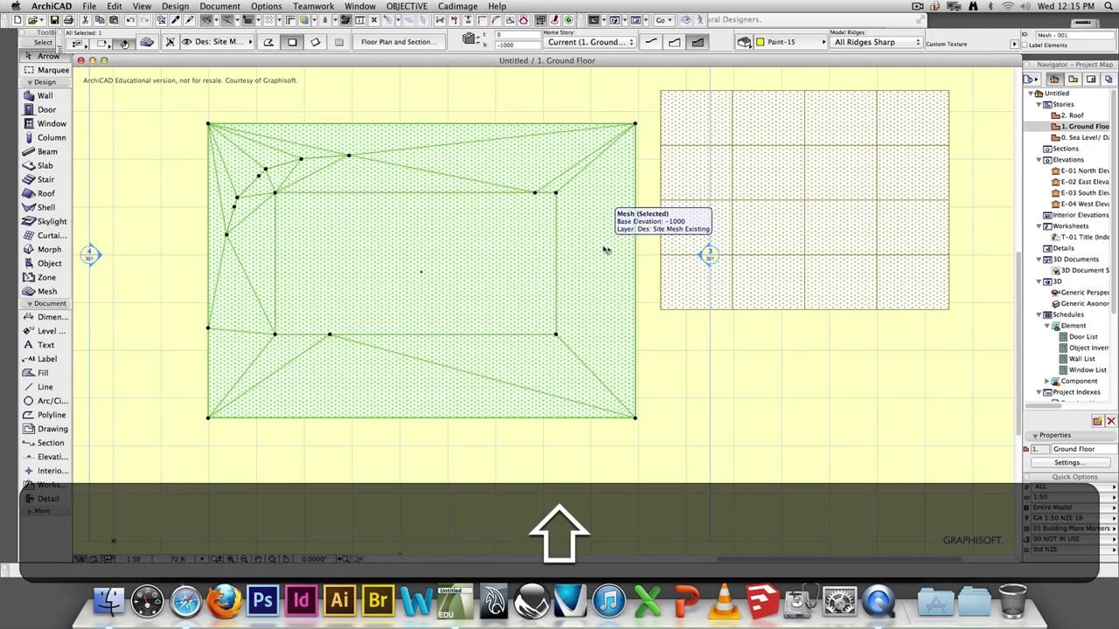
pyautogui.keyDown('shift'); pyautogui.click(624, 229); pyautogui.keyUp('shift')
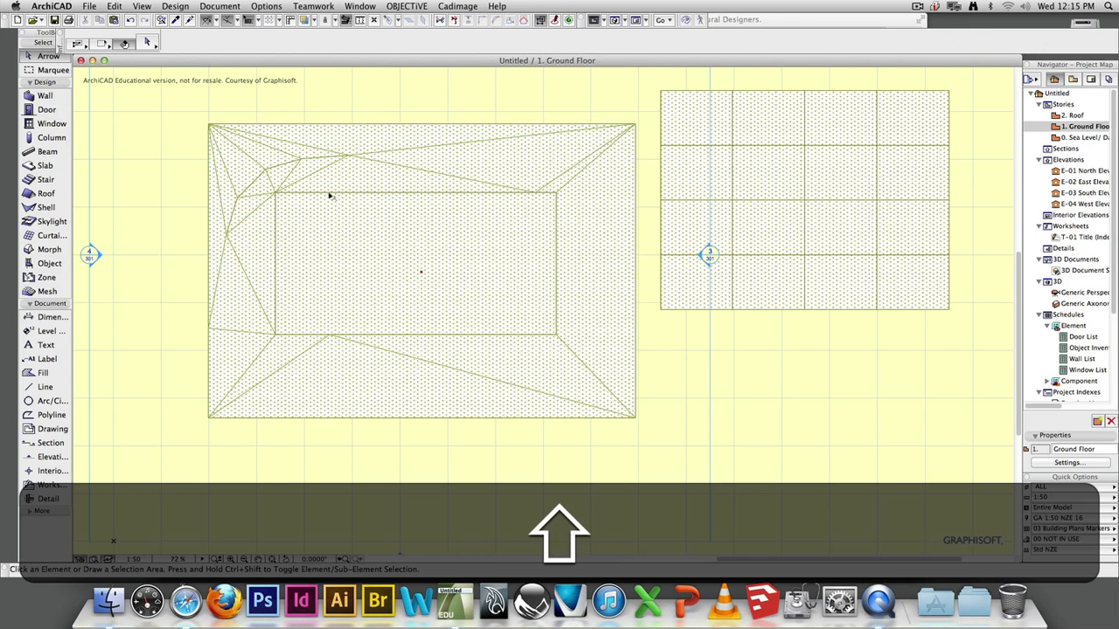
pyautogui.keyDown('shift'); pyautogui.click(125, 190); pyautogui.keyUp('shift')
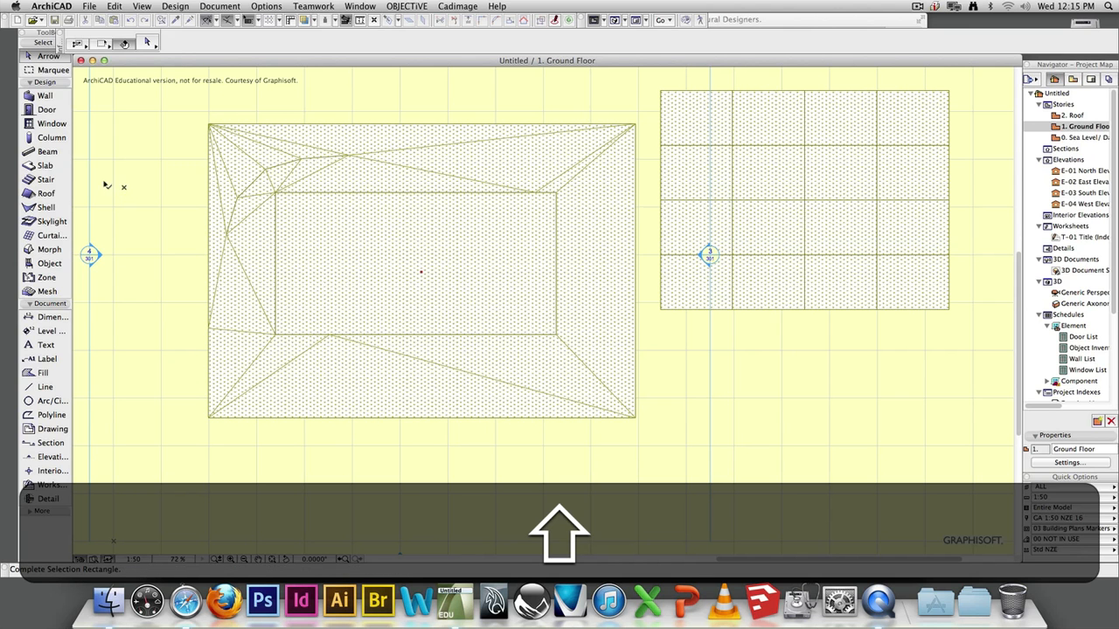
pyautogui.keyDown('shift'); pyautogui.click(181, 188); pyautogui.keyUp('shift')
pyautogui.click(253, 185)
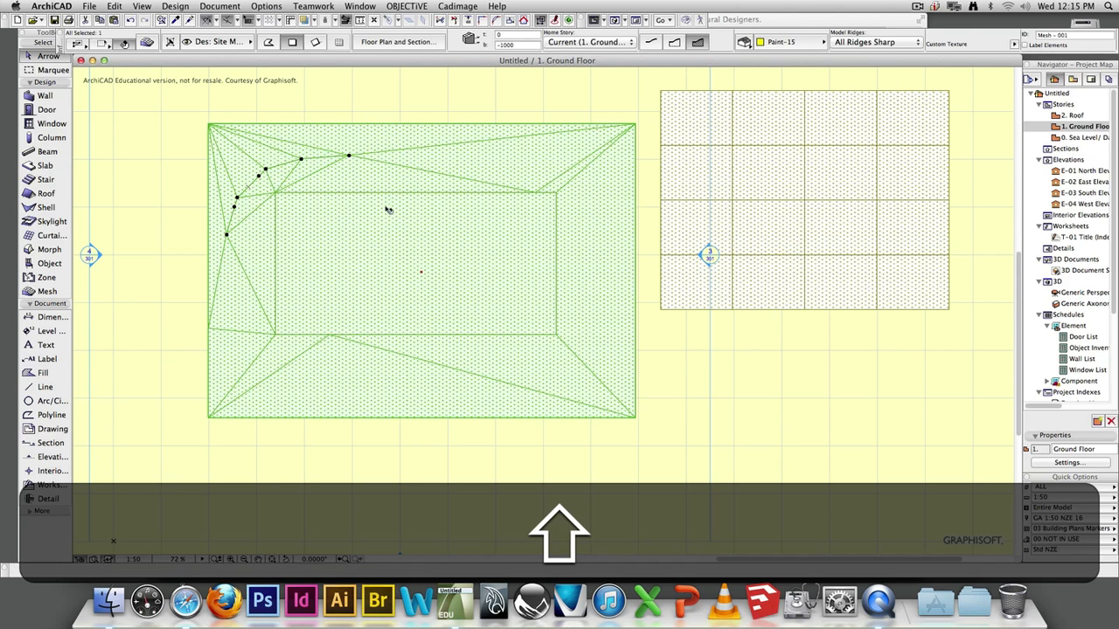
pyautogui.hotkey('shift', 'BackSpace')
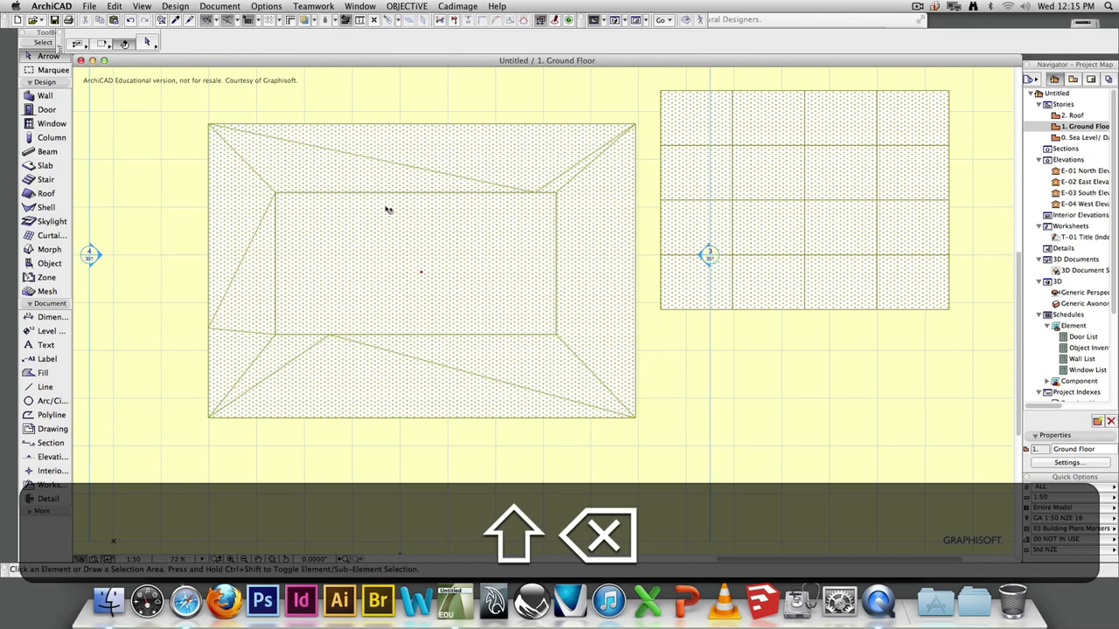
# Move the extra point on the inner rectangle's upper edge onto the rectangle's upper-right corner to merge them
pyautogui.keyDown('shift'); pyautogui.click(387, 210); pyautogui.keyUp('shift')
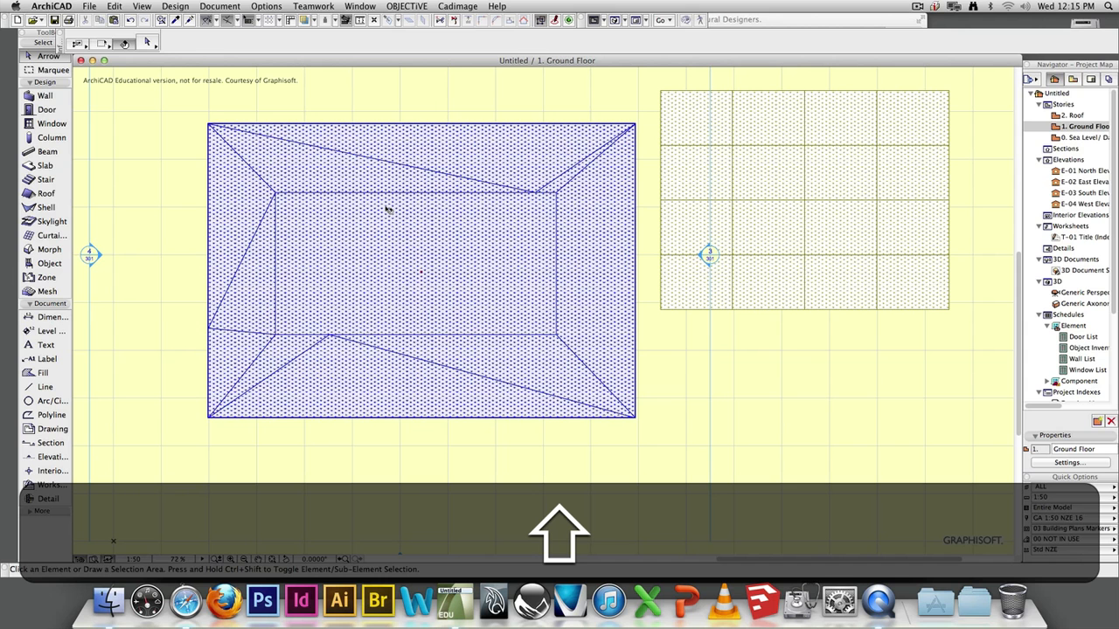
pyautogui.keyDown('shift'); pyautogui.click(422, 255); pyautogui.keyUp('shift')
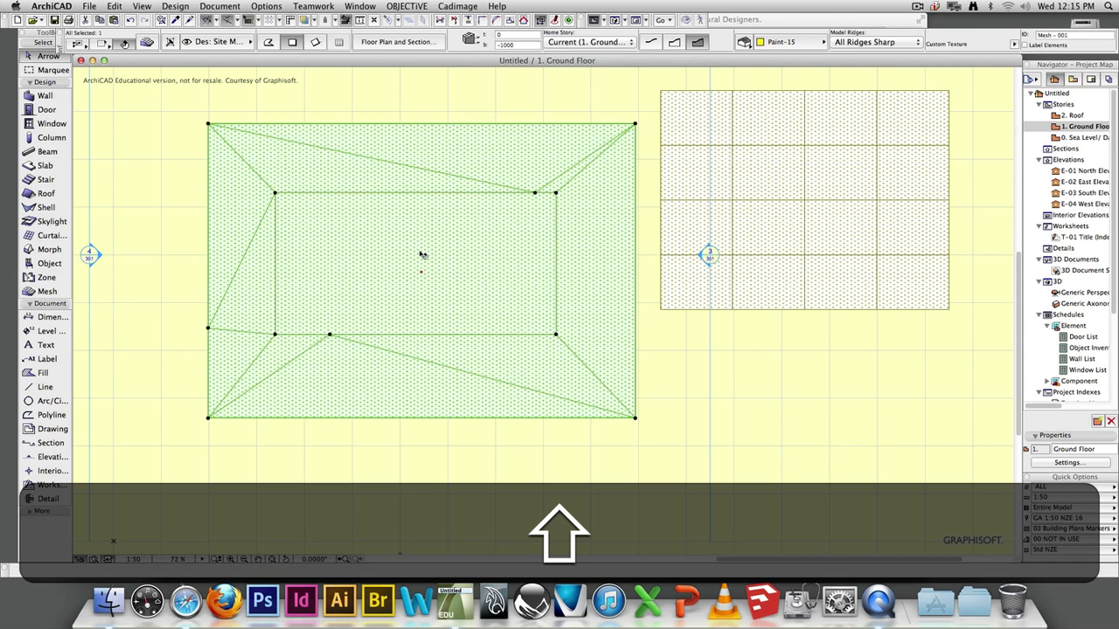
pyautogui.click(535, 193)
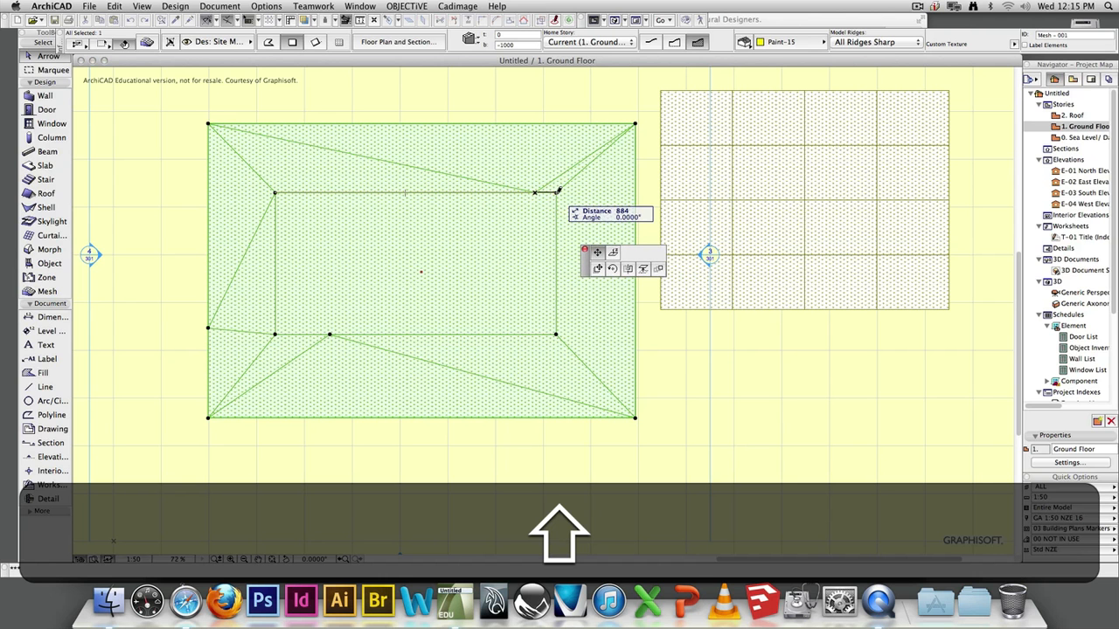
pyautogui.click(556, 192)
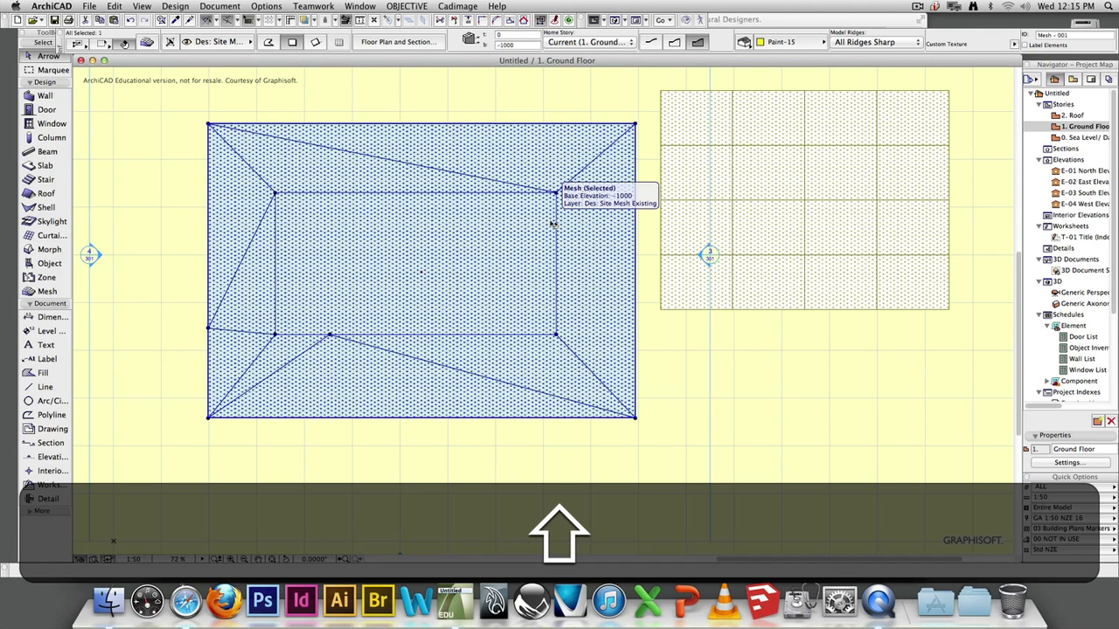
# Try deleting the inner rectangular ridge of the large site mesh, and undo the deletion
pyautogui.click(669, 340)
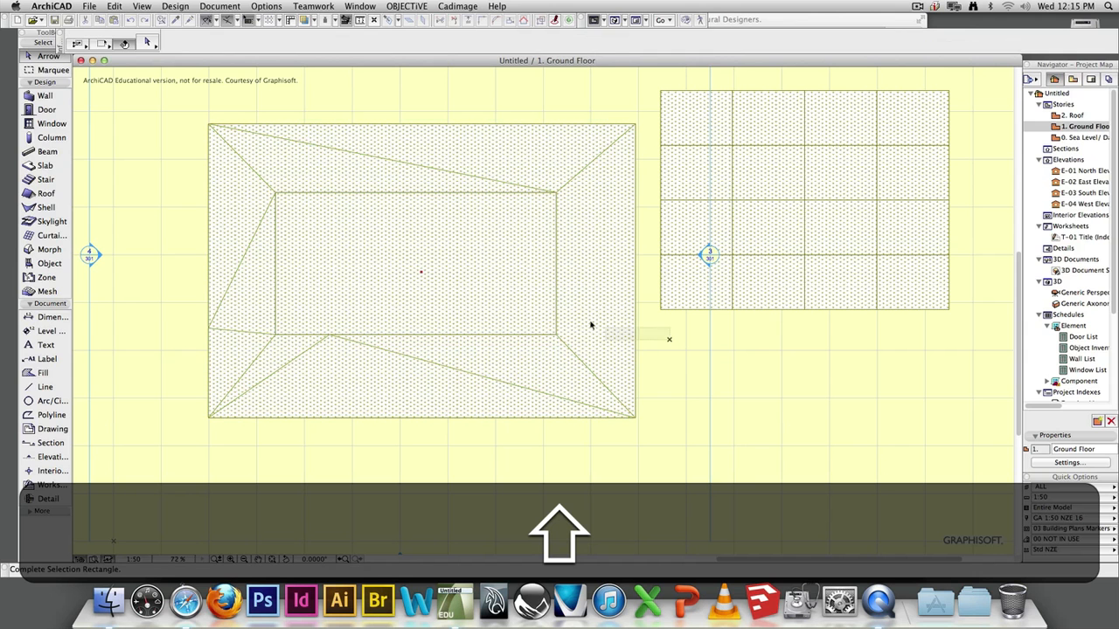
pyautogui.click(556, 297)
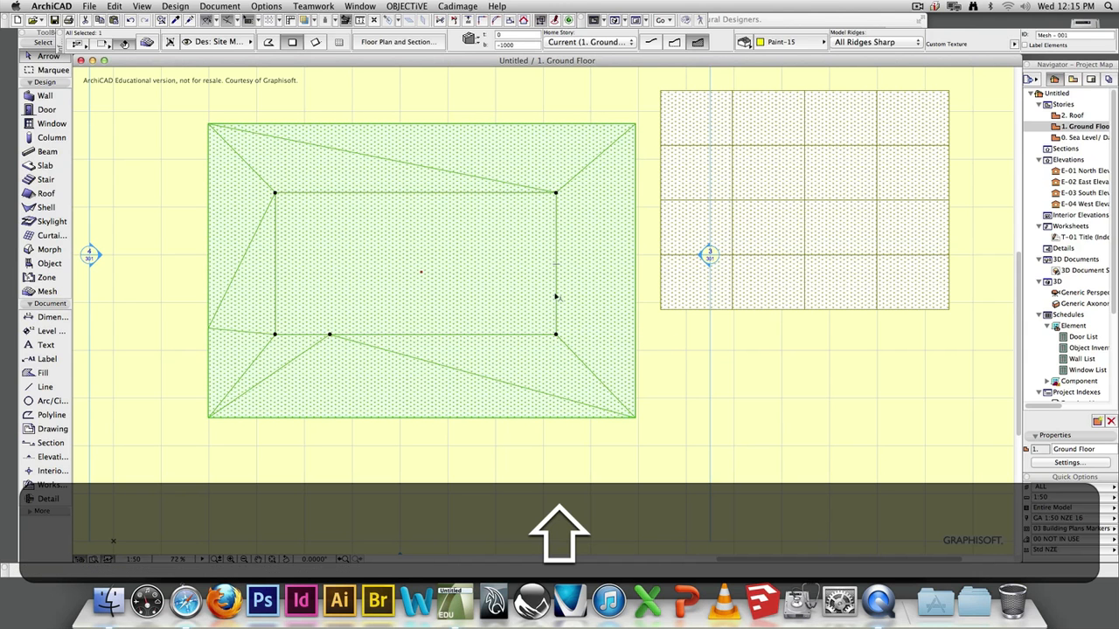
pyautogui.hotkey('shift', 'BackSpace')
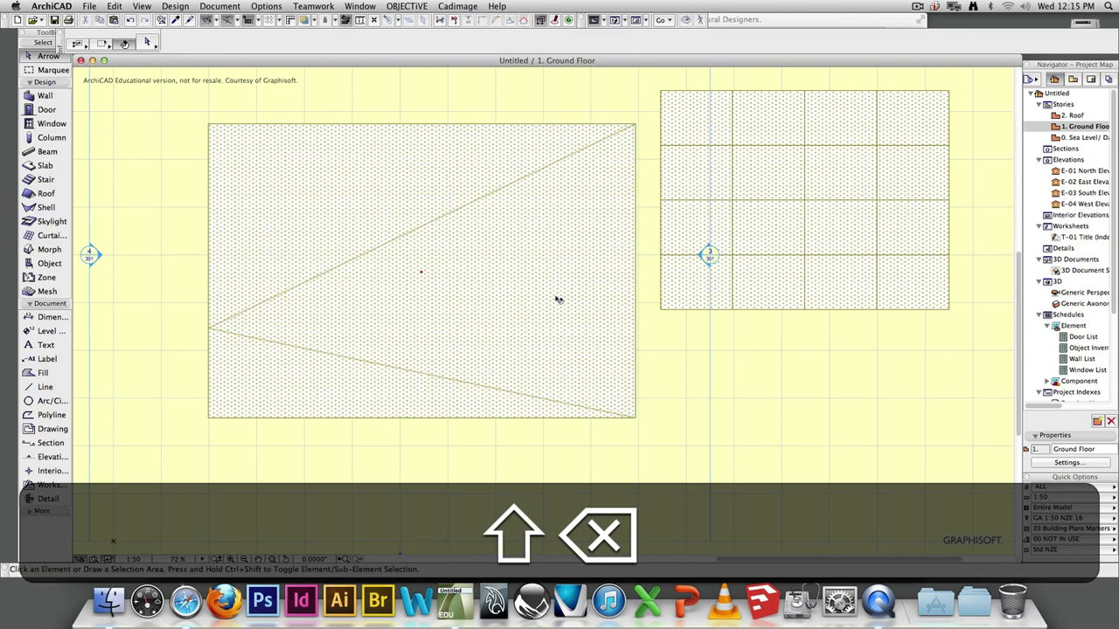
pyautogui.keyDown('shift'); pyautogui.click(556, 299); pyautogui.keyUp('shift')
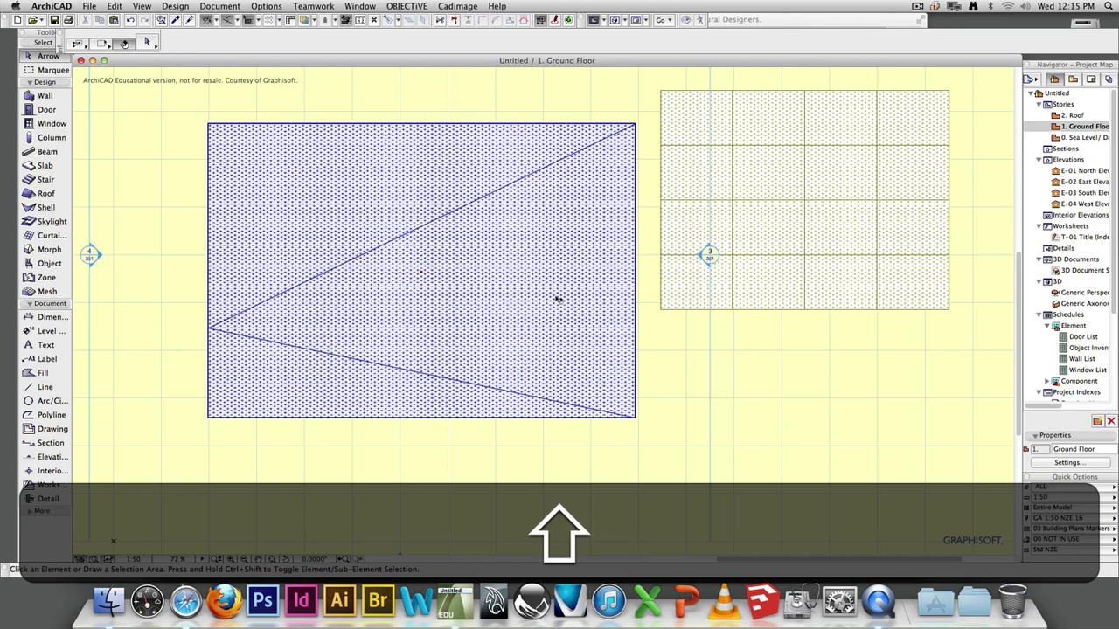
pyautogui.click(179, 333)
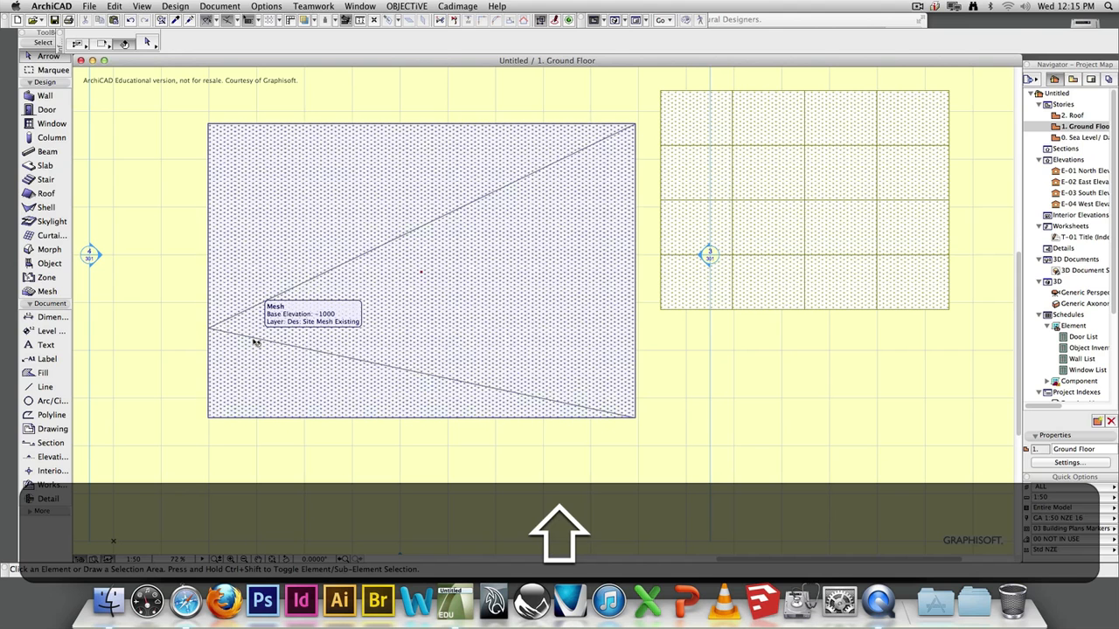
pyautogui.press('shift+super+z')
pyautogui.keyDown('shift'); pyautogui.click(255, 342); pyautogui.keyUp('shift')
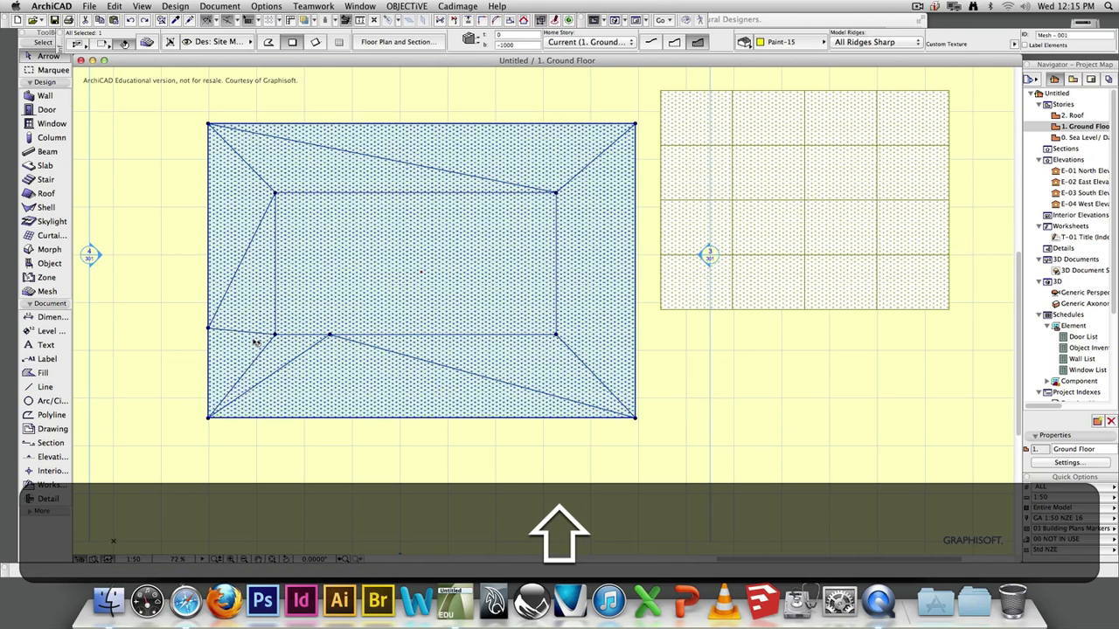